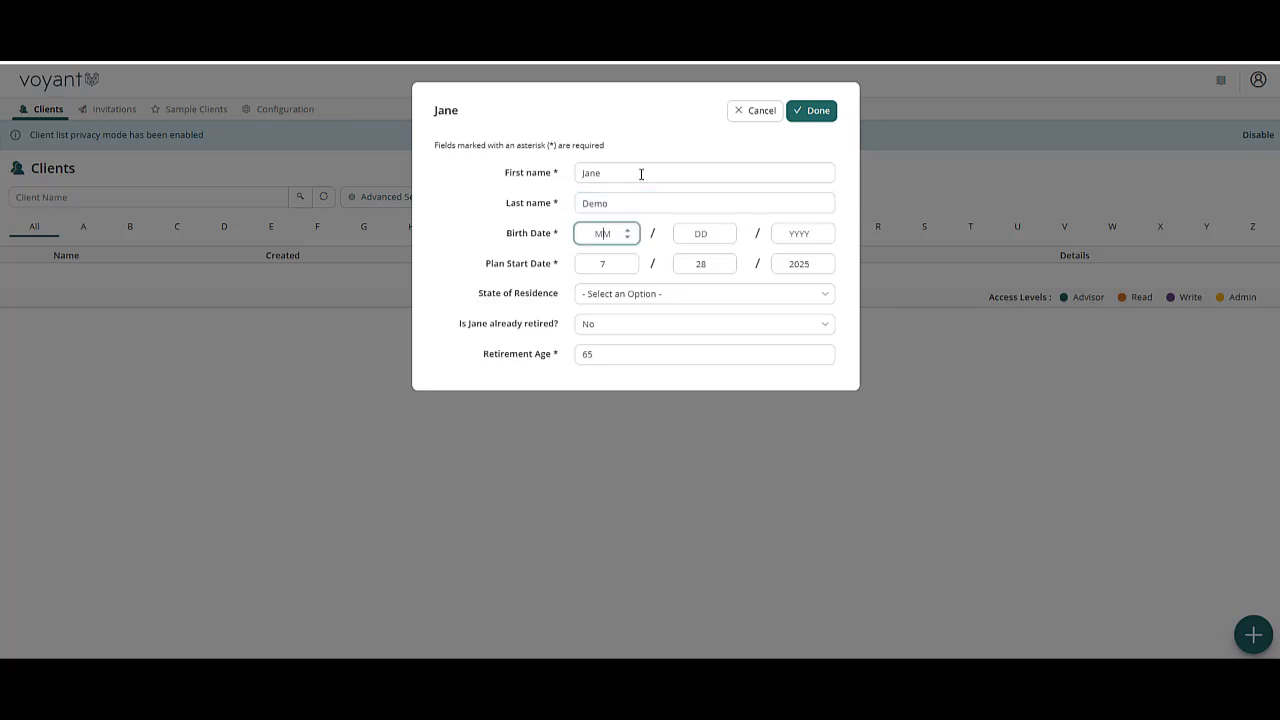
- Enter the new client's full date of birth in the client details
{"action": "type", "text": "01"}
{"action": "key", "text": "Tab"}
{"action": "type", "text": "01"}
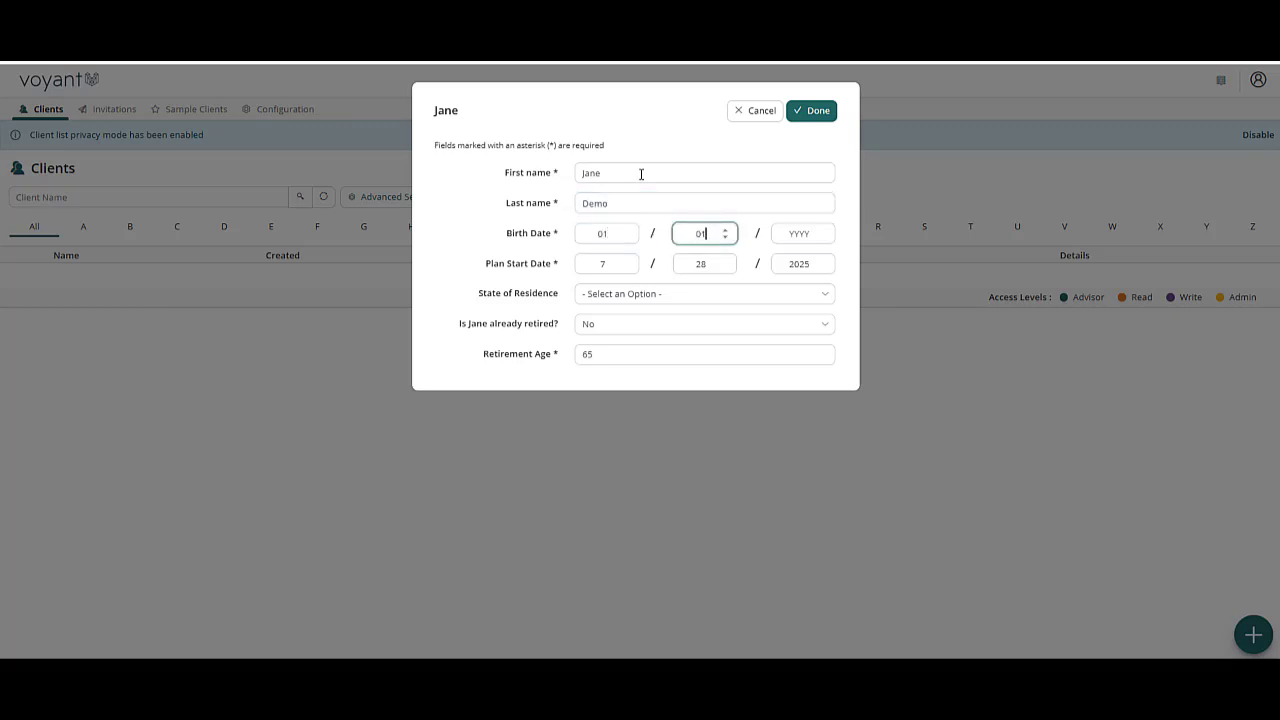
{"action": "key", "text": "Tab"}
{"action": "type", "text": "1975"}
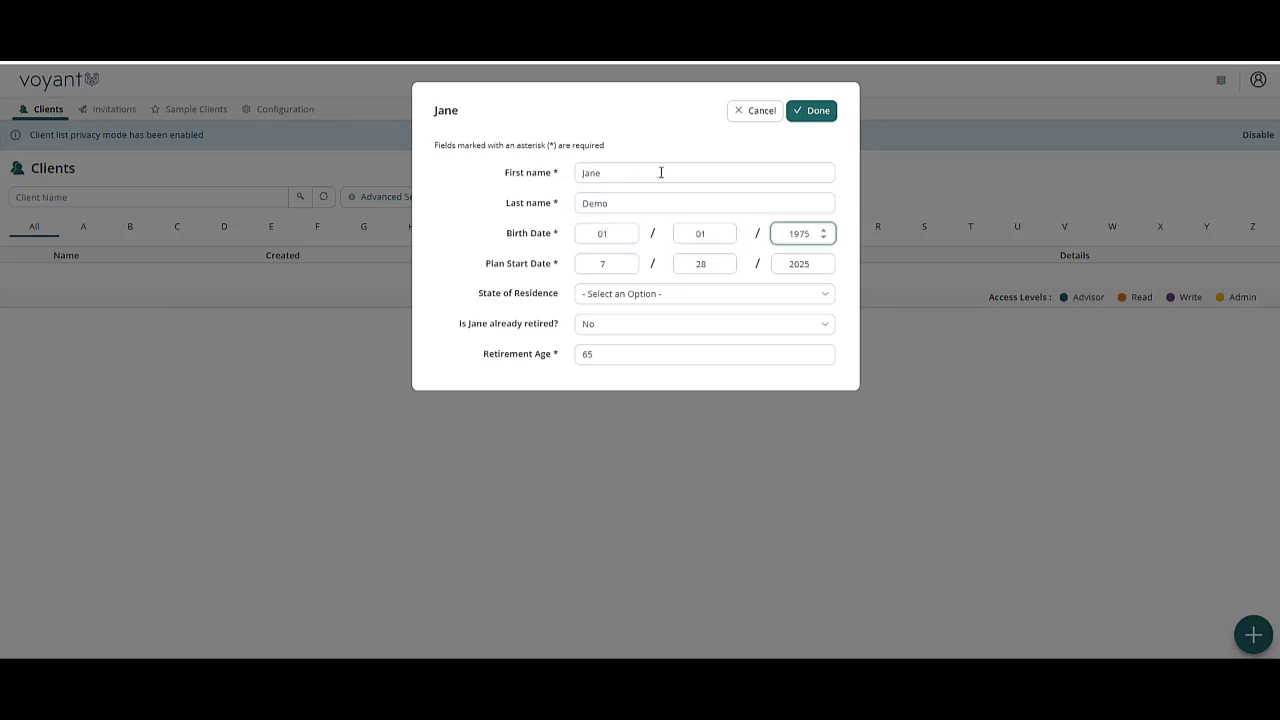
- Set the client's plan start date to 01/01/2025
{"action": "key", "text": "Tab"}
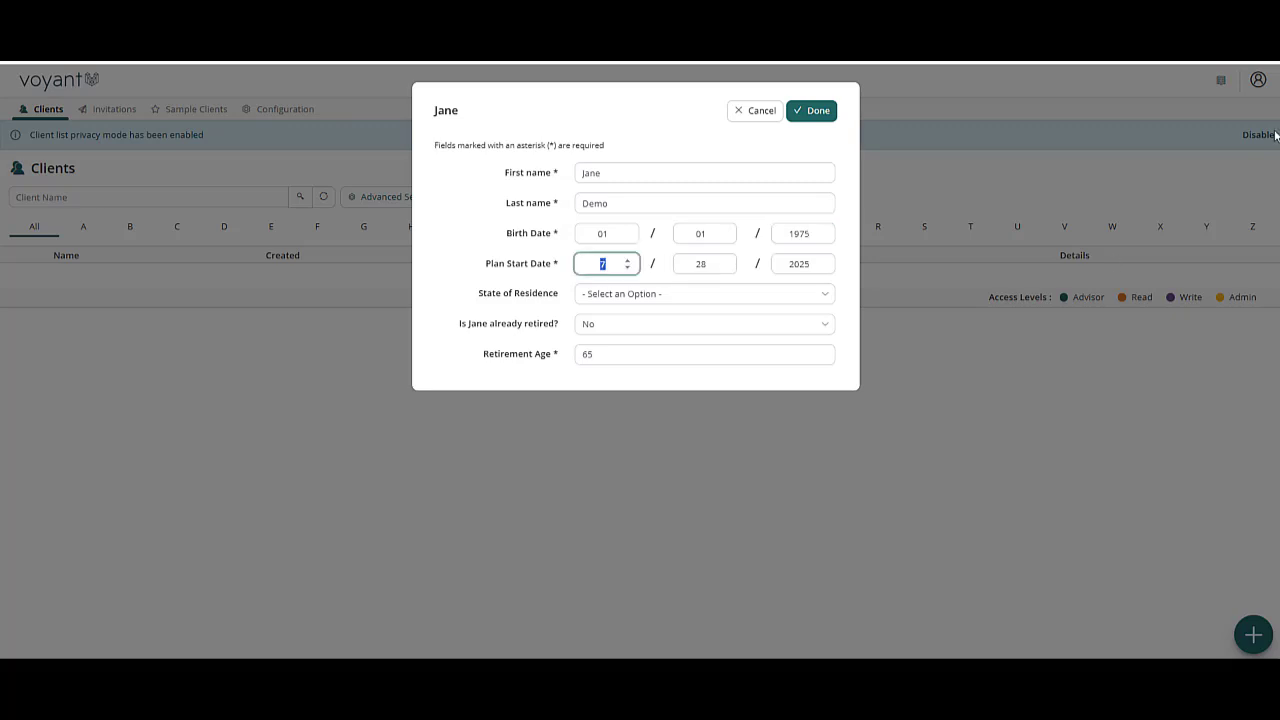
{"action": "type", "text": "01"}
{"action": "key", "text": "Tab"}
{"action": "type", "text": "01"}
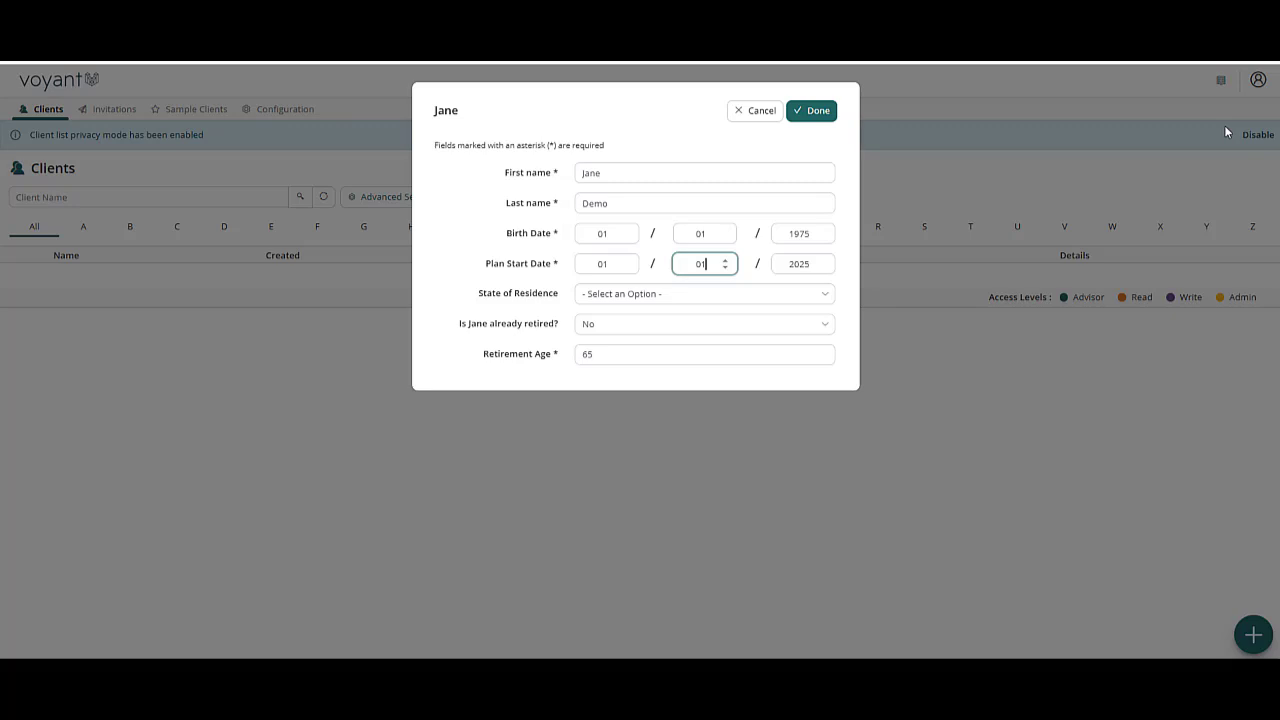
- Set the client's state of residence to Colorado and save the new client
{"action": "left_click", "coordinate": [603, 300]}
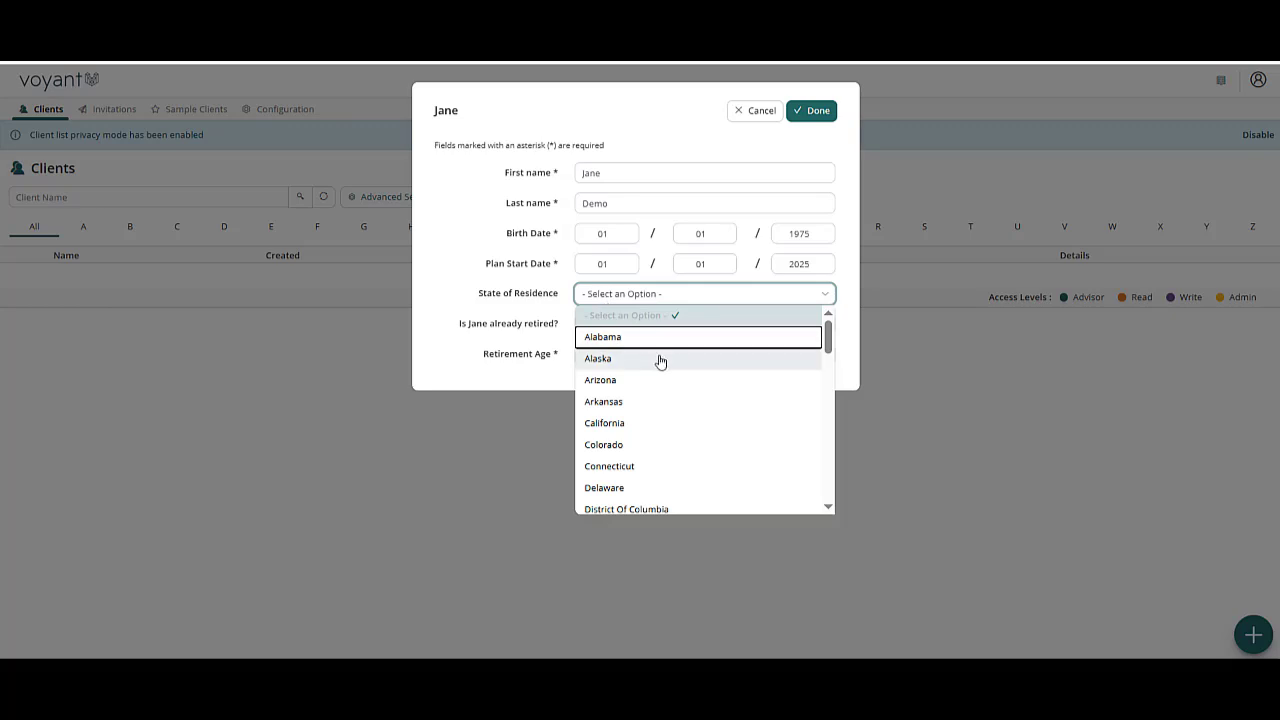
{"action": "scroll", "coordinate": [656, 350], "scroll_direction": "down", "scroll_amount": 3}
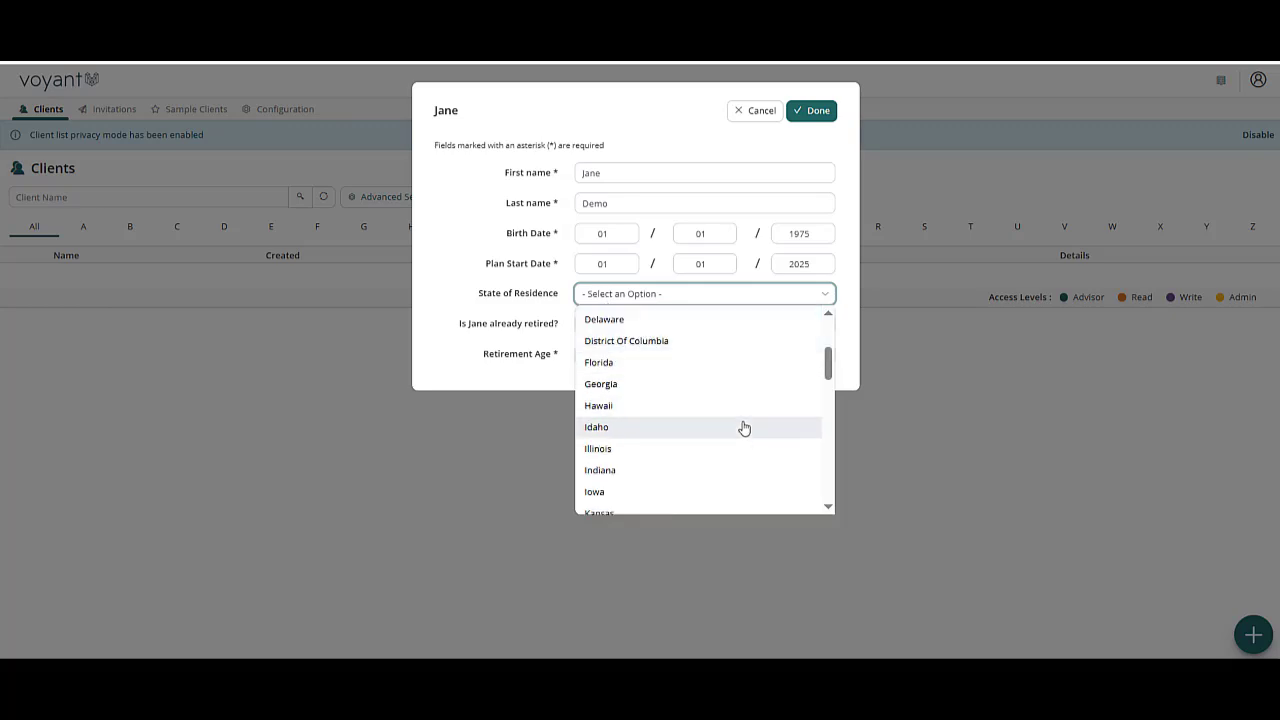
{"action": "scroll", "coordinate": [742, 427], "scroll_direction": "down", "scroll_amount": 2}
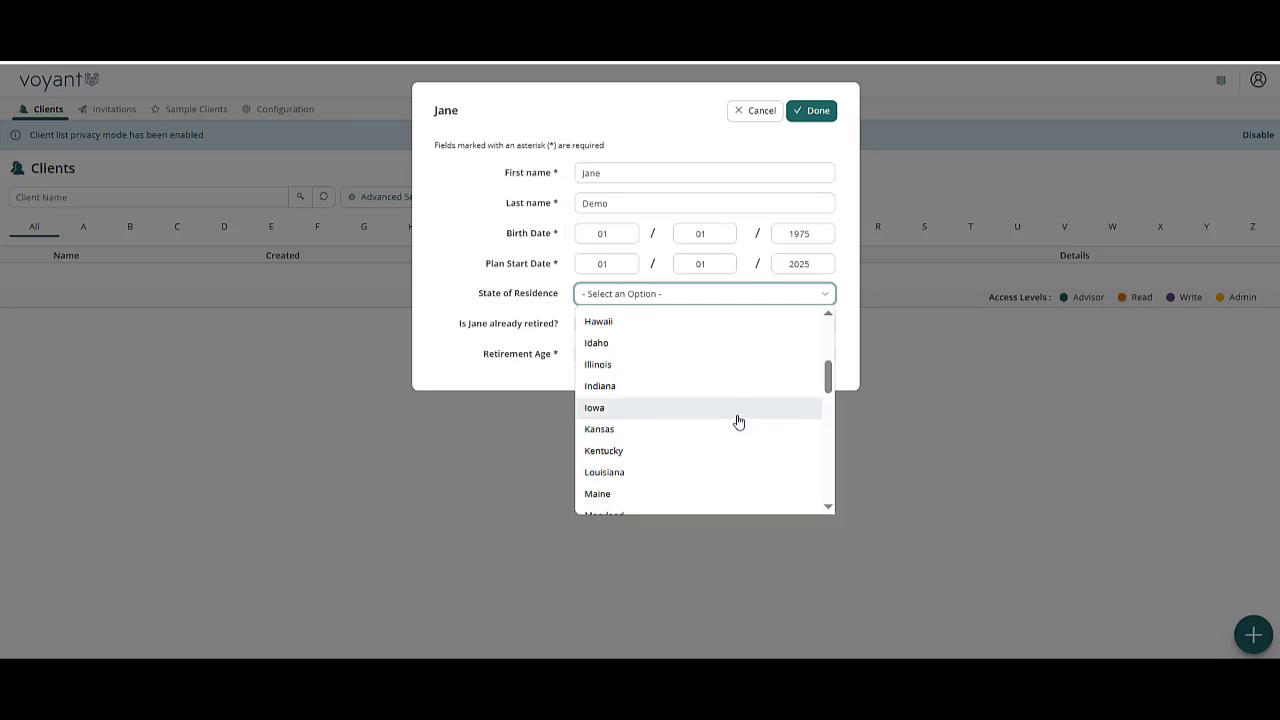
{"action": "scroll", "coordinate": [738, 422], "scroll_direction": "down", "scroll_amount": 3}
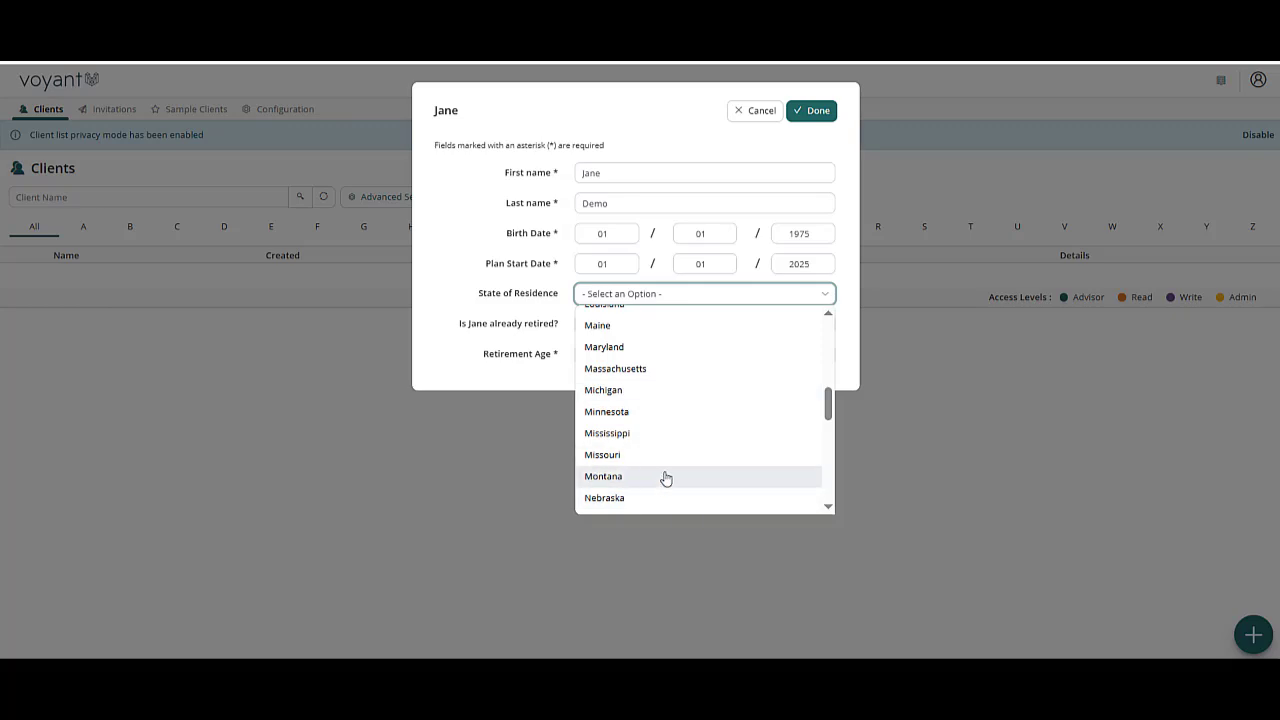
{"action": "scroll", "coordinate": [662, 479], "scroll_direction": "down", "scroll_amount": 2}
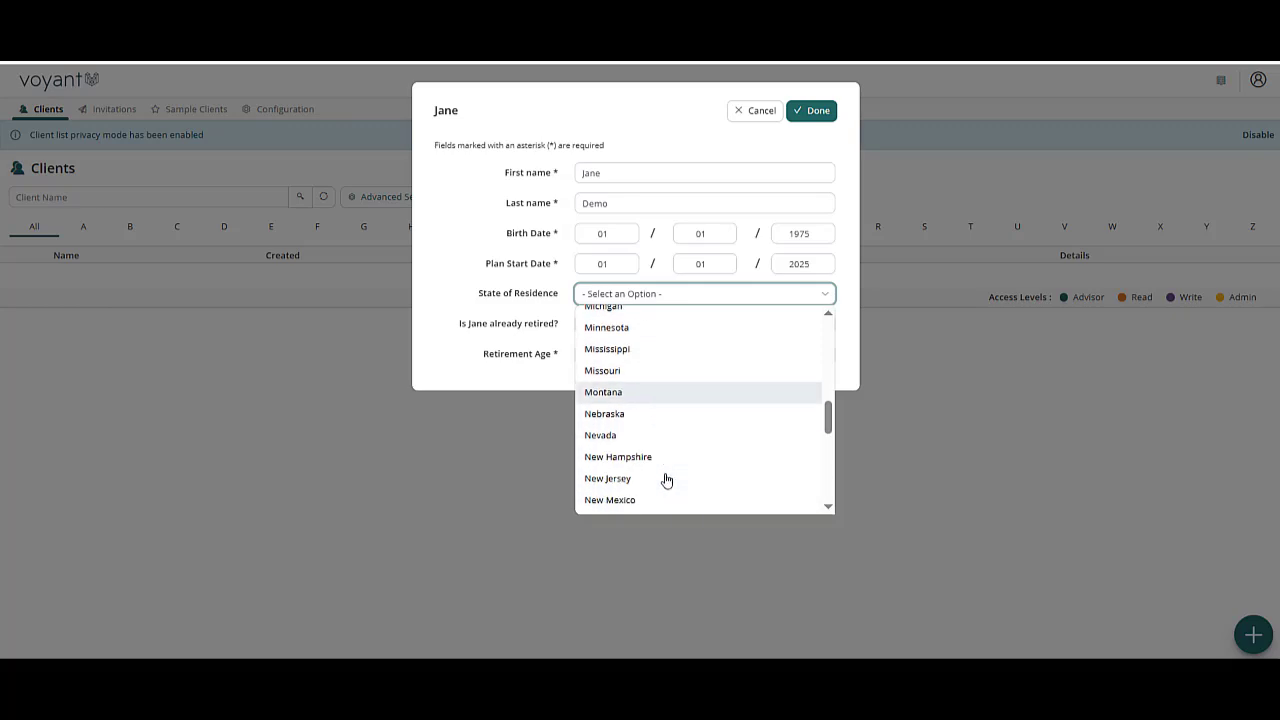
{"action": "scroll", "coordinate": [665, 478], "scroll_direction": "down", "scroll_amount": 3}
{"action": "scroll", "coordinate": [690, 437], "scroll_direction": "up", "scroll_amount": 10}
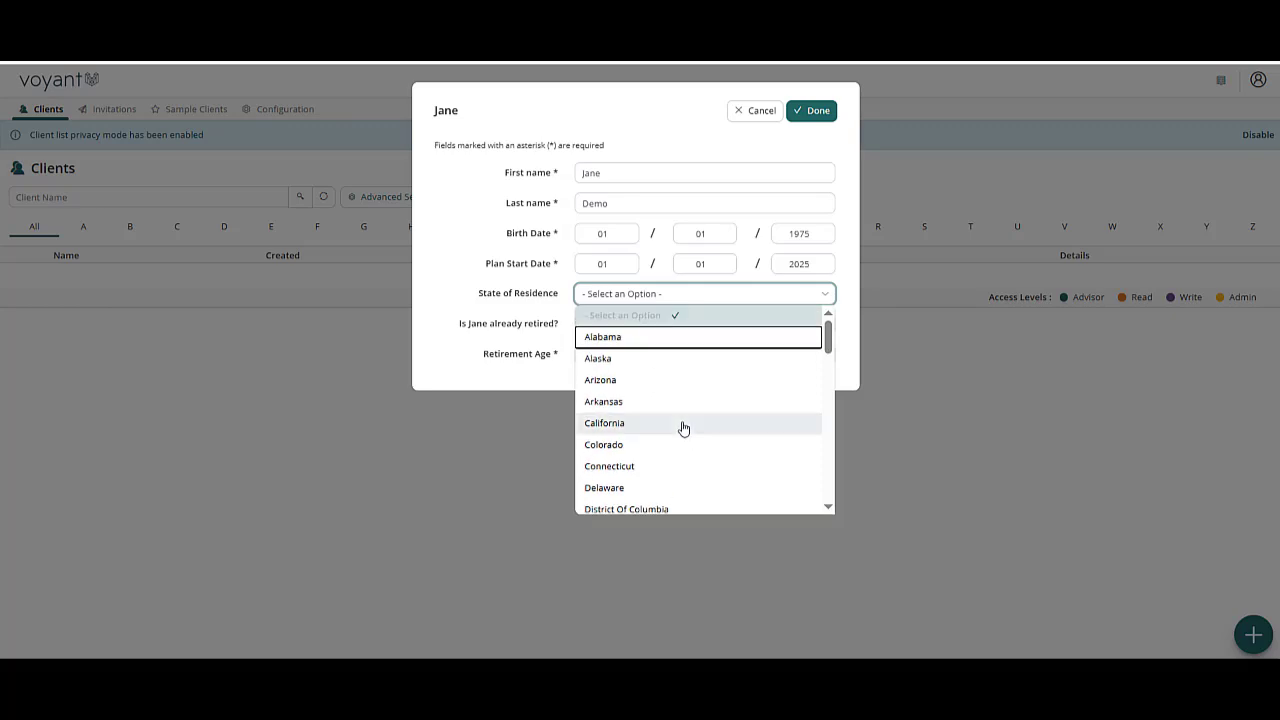
{"action": "left_click", "coordinate": [617, 444]}
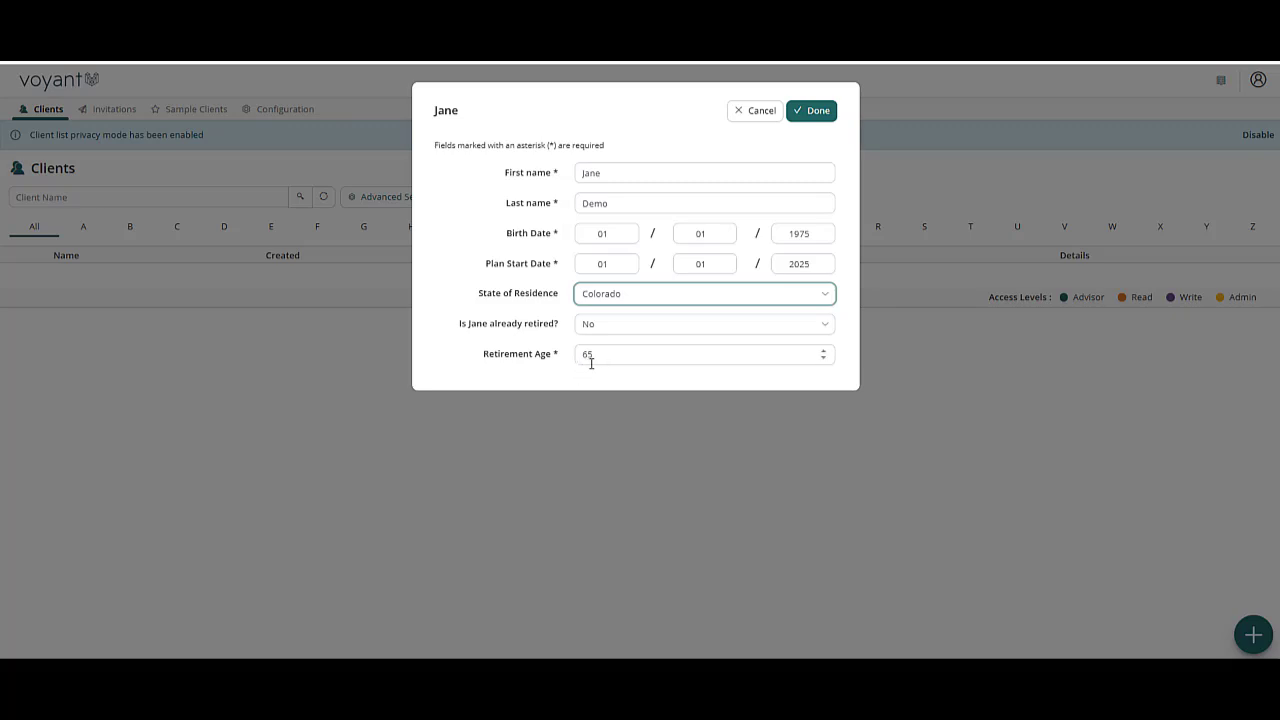
{"action": "left_click", "coordinate": [812, 110]}
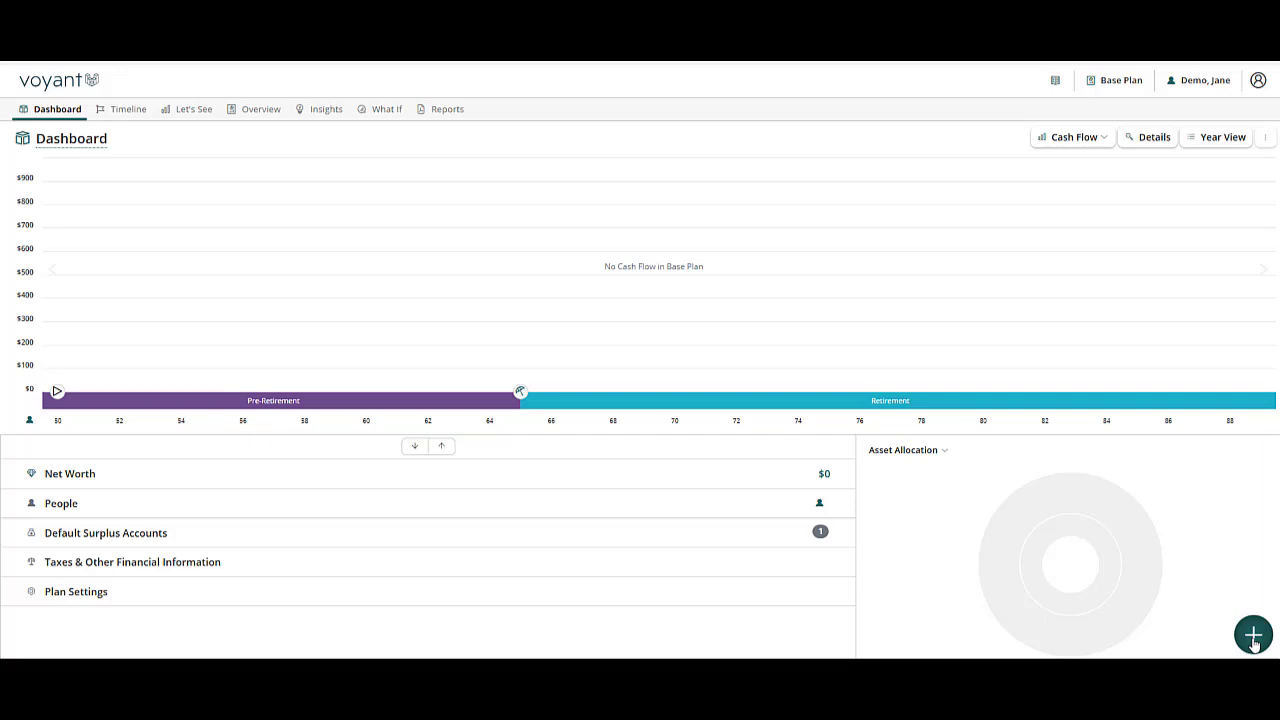
- Start adding a spouse to the plan and enter the spouse's first name, keeping the prefilled last name
{"action": "left_click", "coordinate": [1253, 640]}
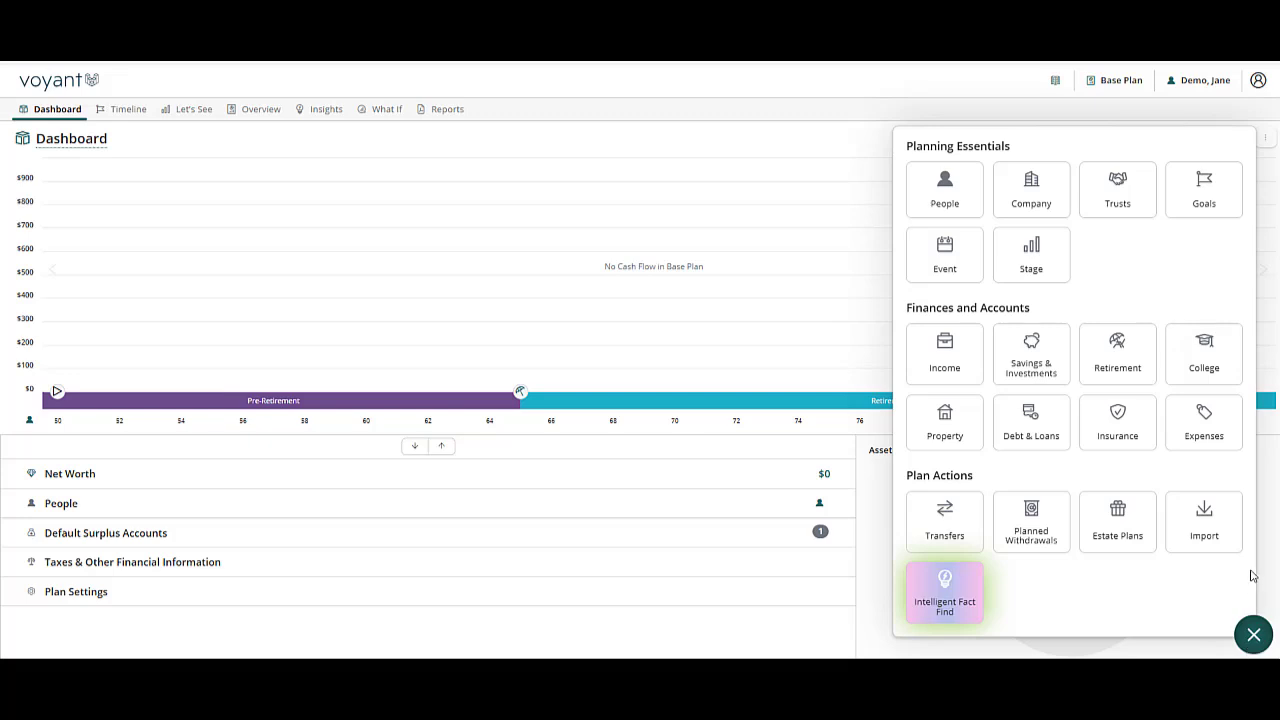
{"action": "left_click", "coordinate": [938, 201]}
{"action": "left_click", "coordinate": [571, 267]}
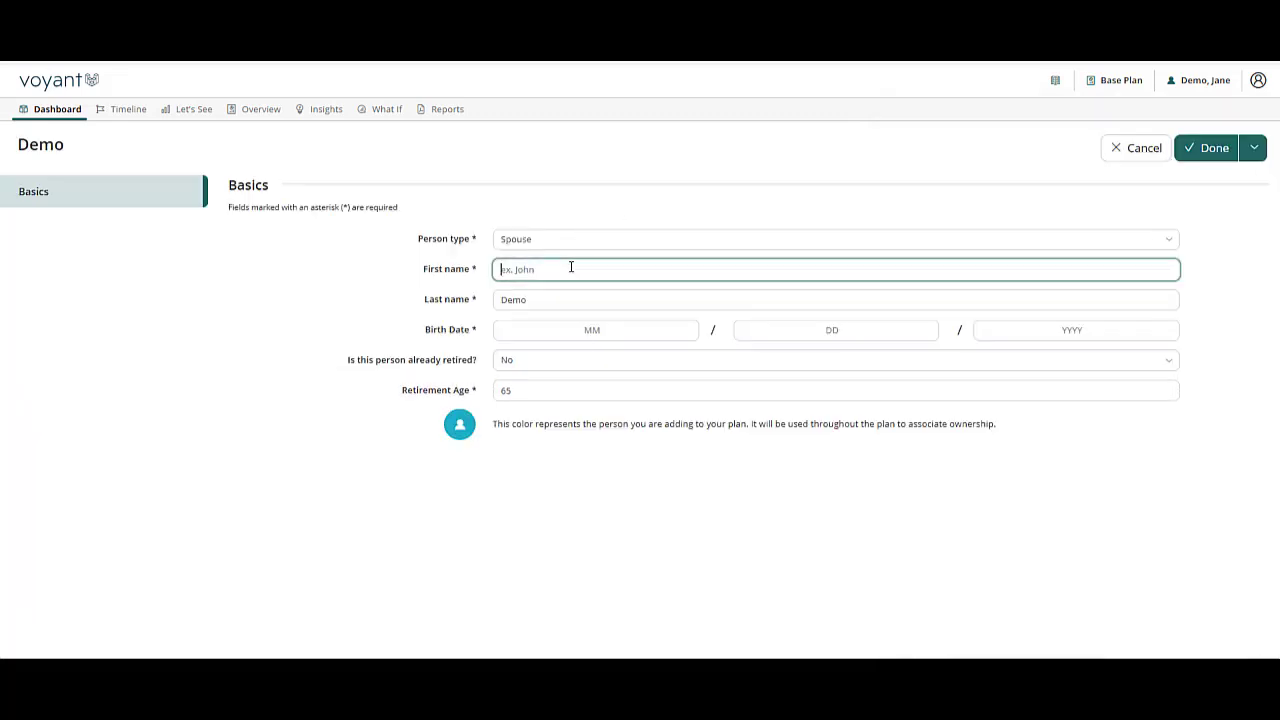
{"action": "type", "text": "John"}
{"action": "key", "text": "Tab"}
{"action": "key", "text": "Tab"}
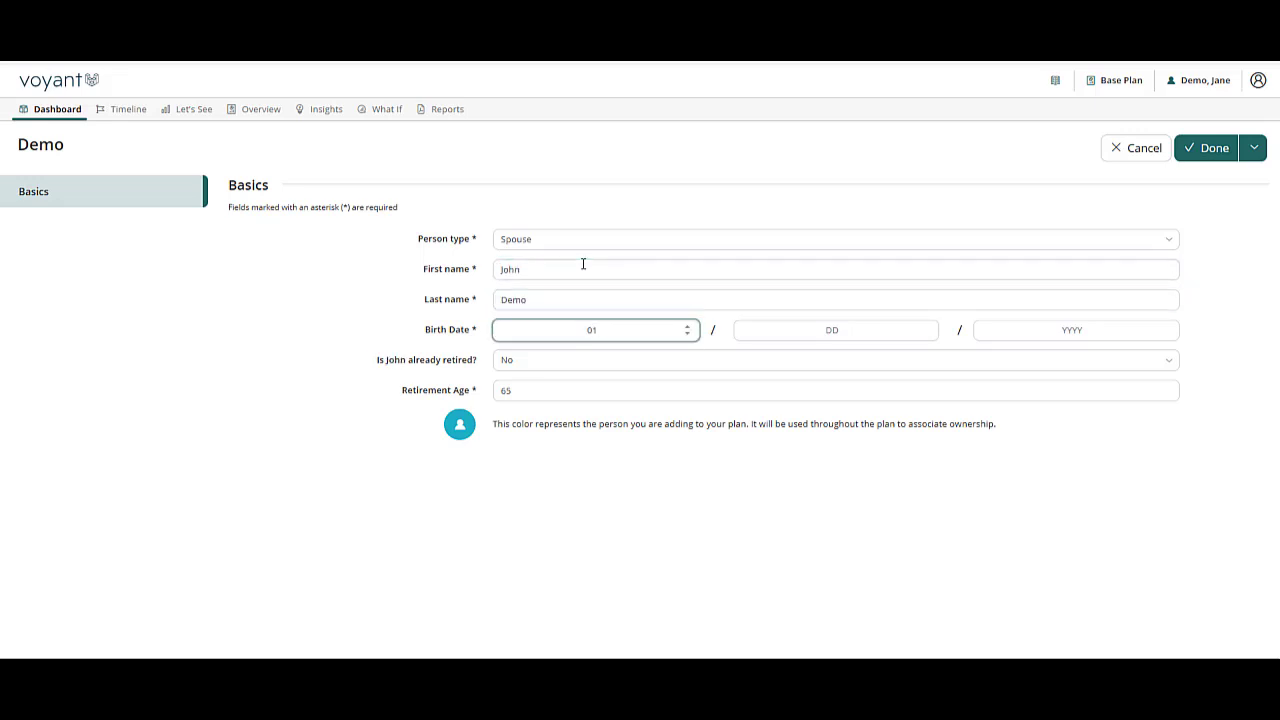
- Complete the spouse's date of birth and save the spouse, continuing with another new person
{"action": "key", "text": "Tab"}
{"action": "type", "text": "01"}
{"action": "key", "text": "Tab"}
{"action": "type", "text": "19"}
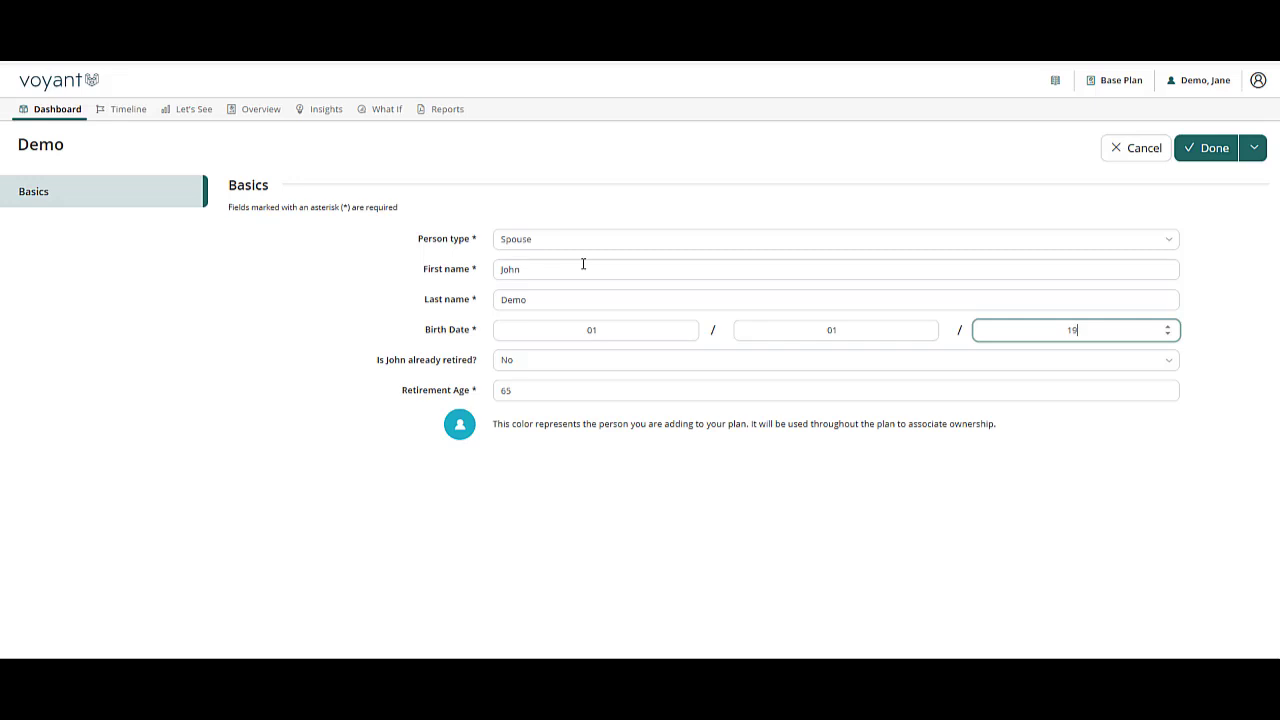
{"action": "type", "text": "75"}
{"action": "left_click", "coordinate": [1257, 150]}
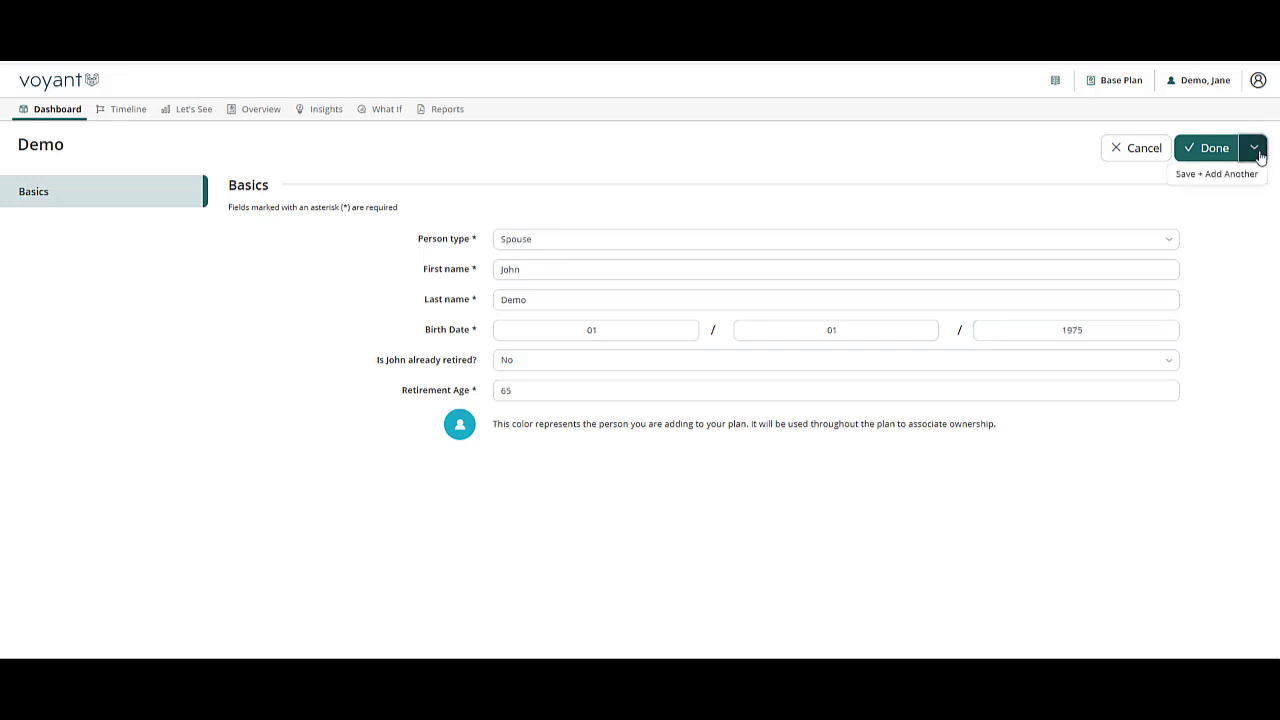
{"action": "left_click", "coordinate": [1207, 176]}
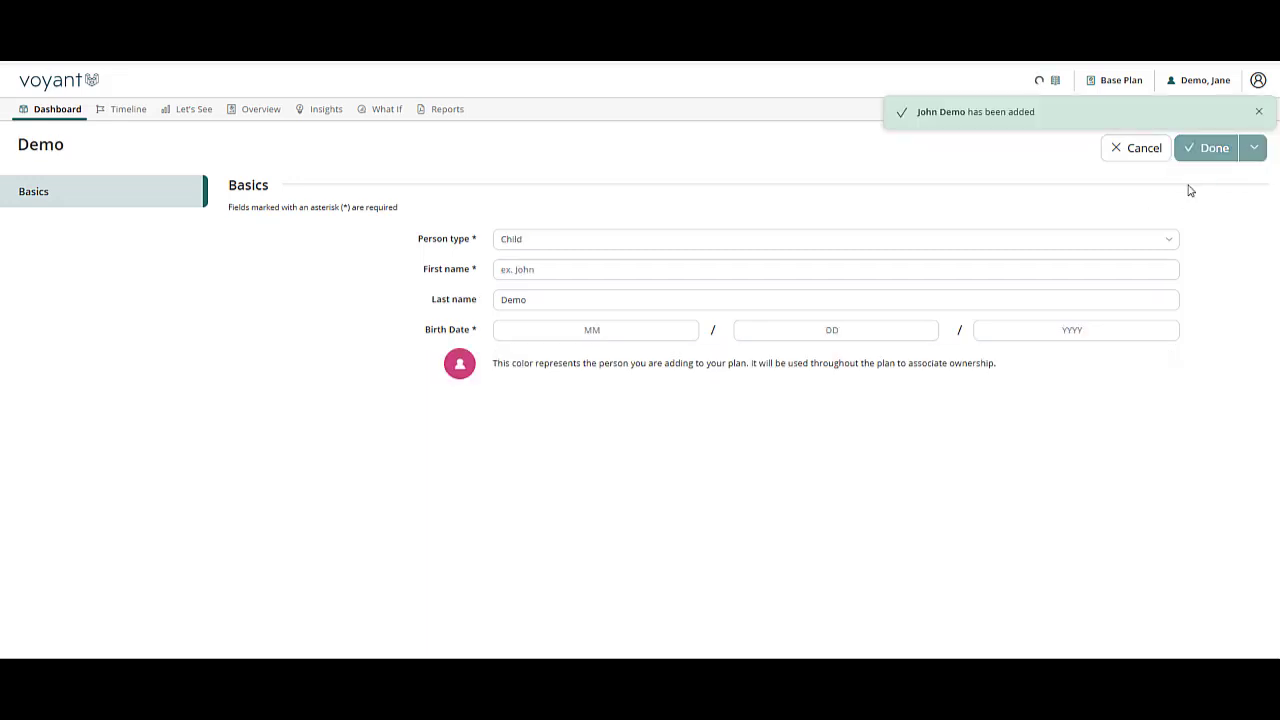
- Add a child to the plan with the child's first name and date of birth, and save the entry
{"action": "left_click", "coordinate": [537, 266]}
{"action": "type", "text": "Frank"}
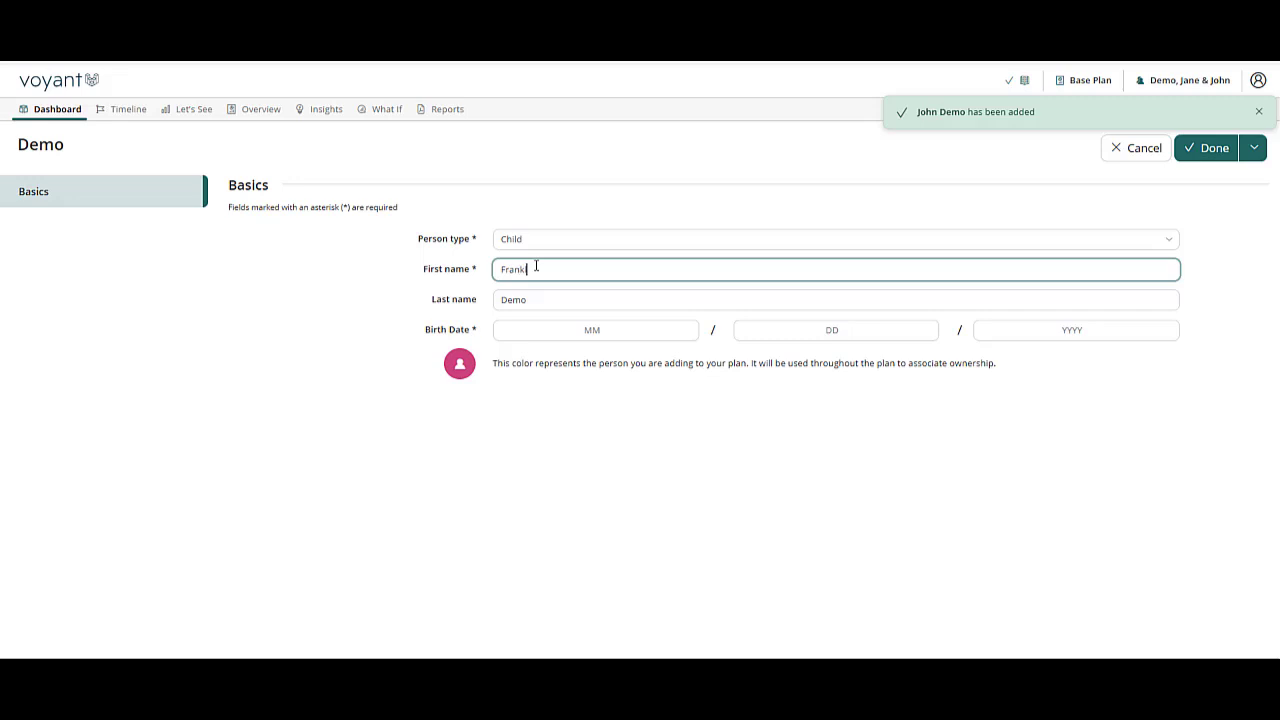
{"action": "type", "text": "lin"}
{"action": "key", "text": "Tab"}
{"action": "key", "text": "Tab"}
{"action": "type", "text": "0"}
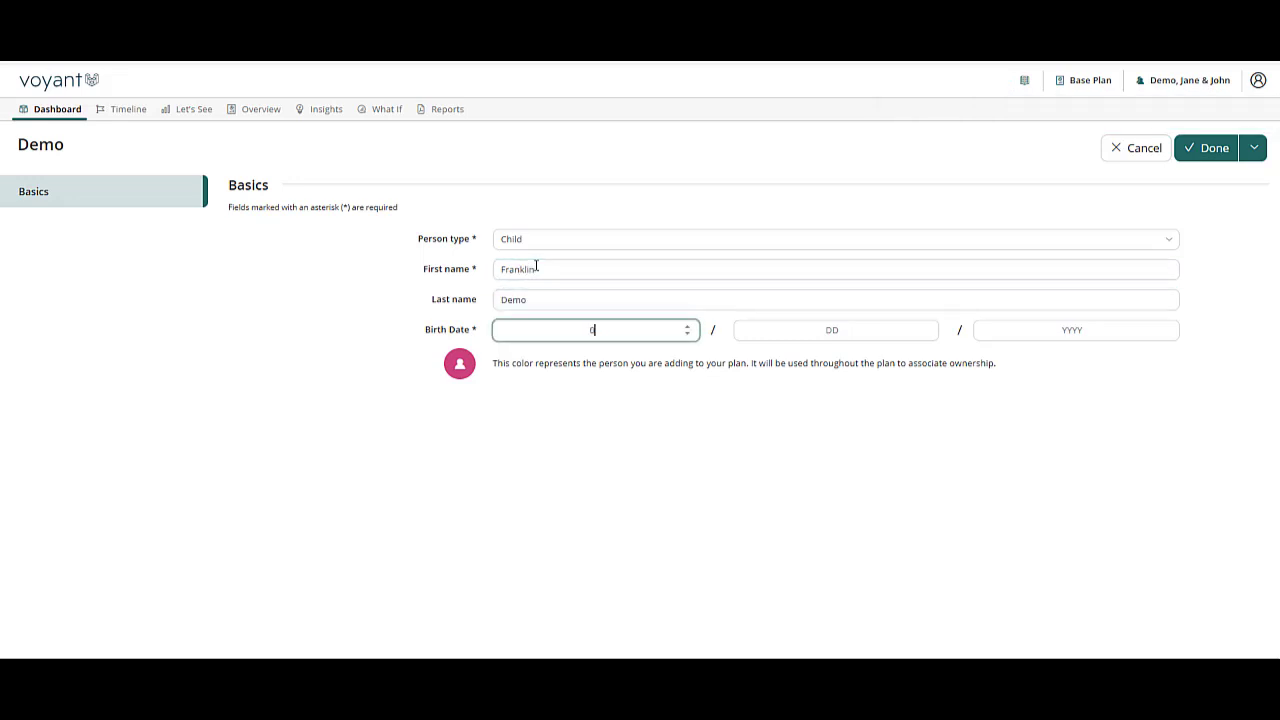
{"action": "type", "text": "101"}
{"action": "type", "text": "2010"}
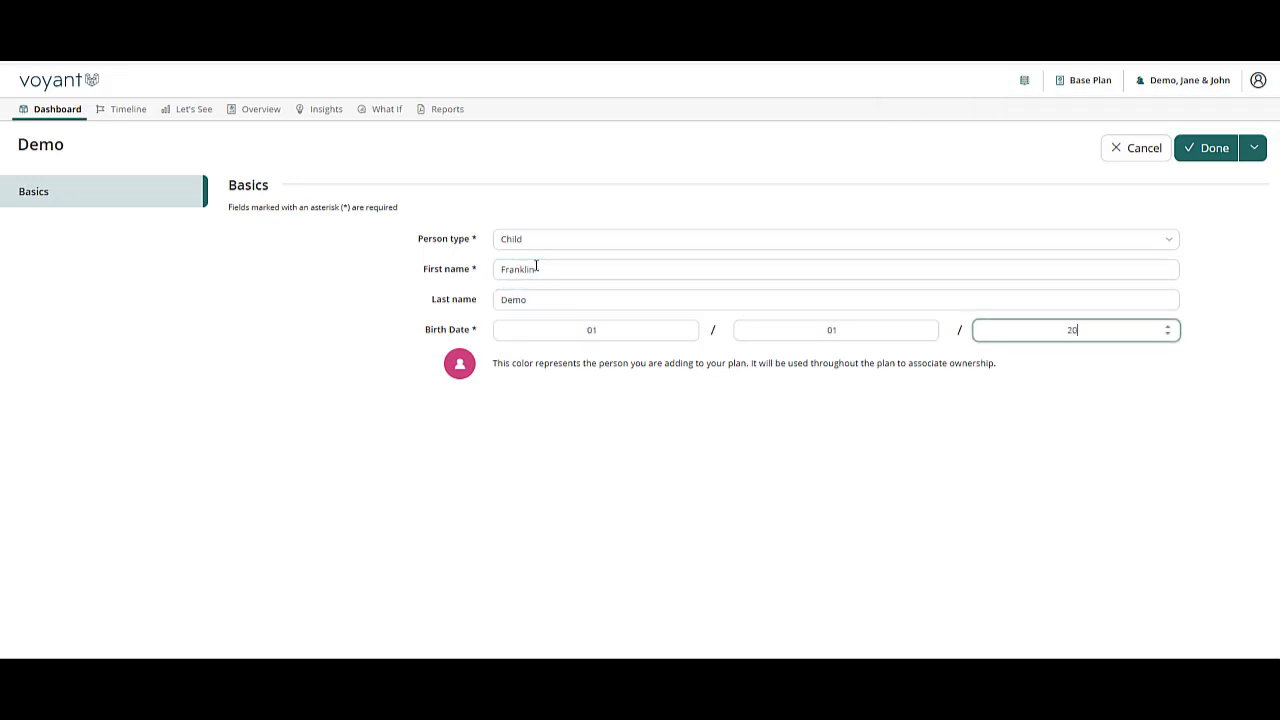
{"action": "left_click", "coordinate": [1208, 157]}
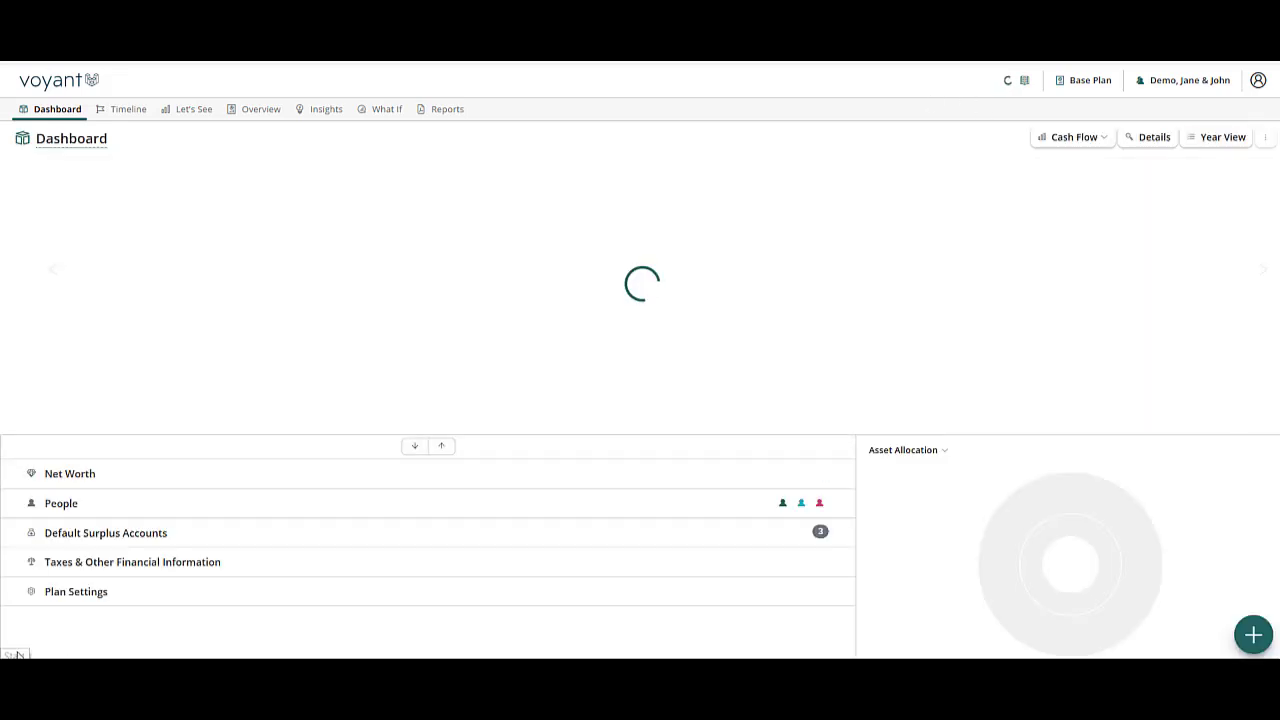
- Expand the People and Default Surplus Accounts sections of the dashboard to review their entries
{"action": "left_click", "coordinate": [338, 516]}
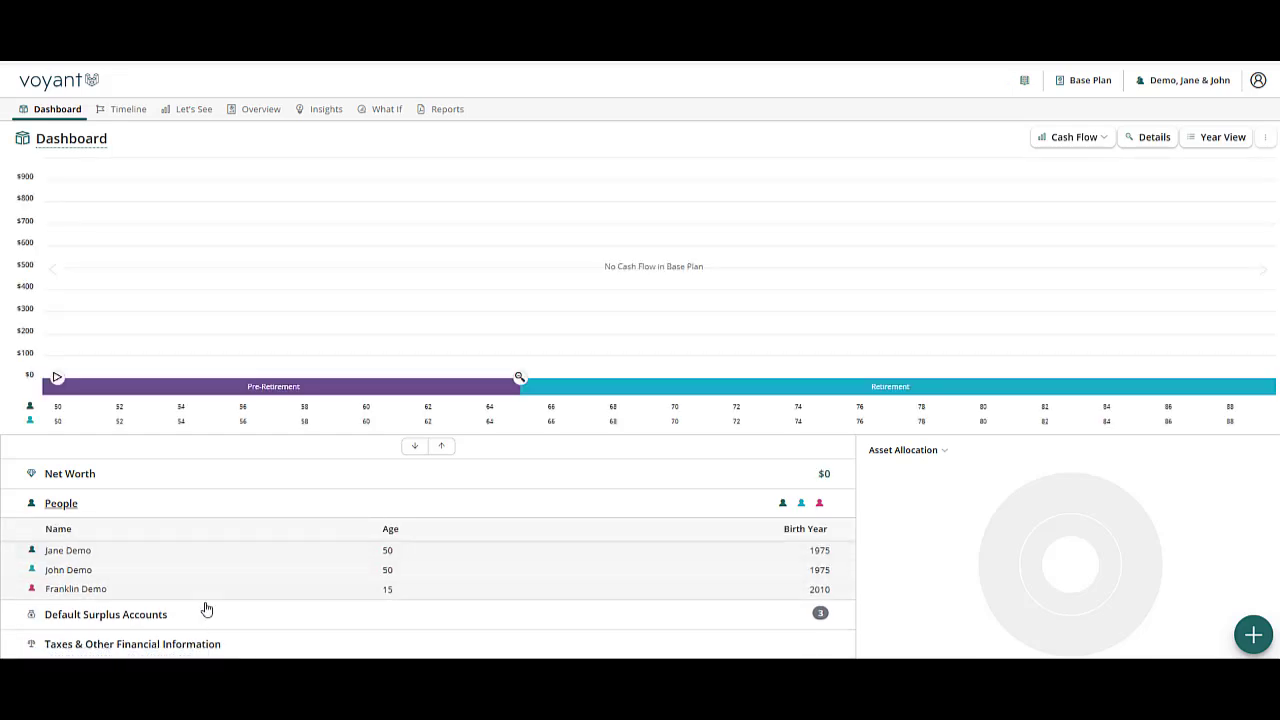
{"action": "scroll", "coordinate": [270, 578], "scroll_direction": "down", "scroll_amount": 1}
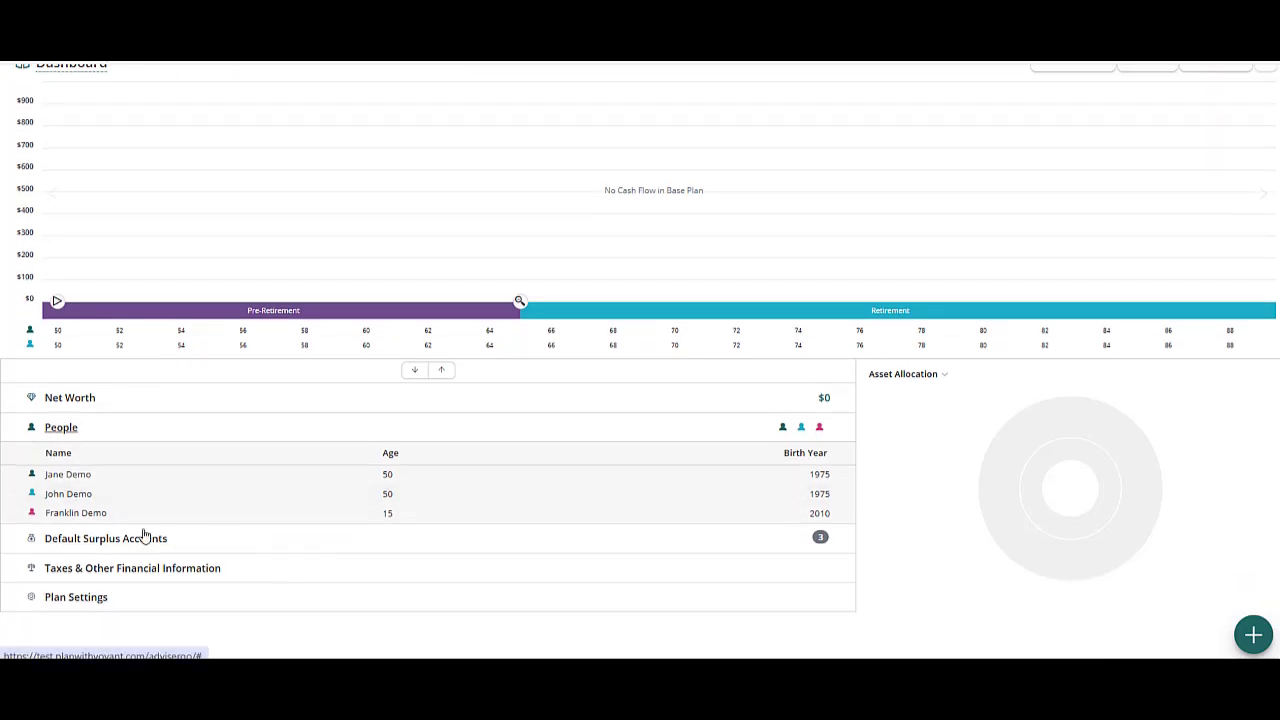
{"action": "left_click", "coordinate": [76, 540]}
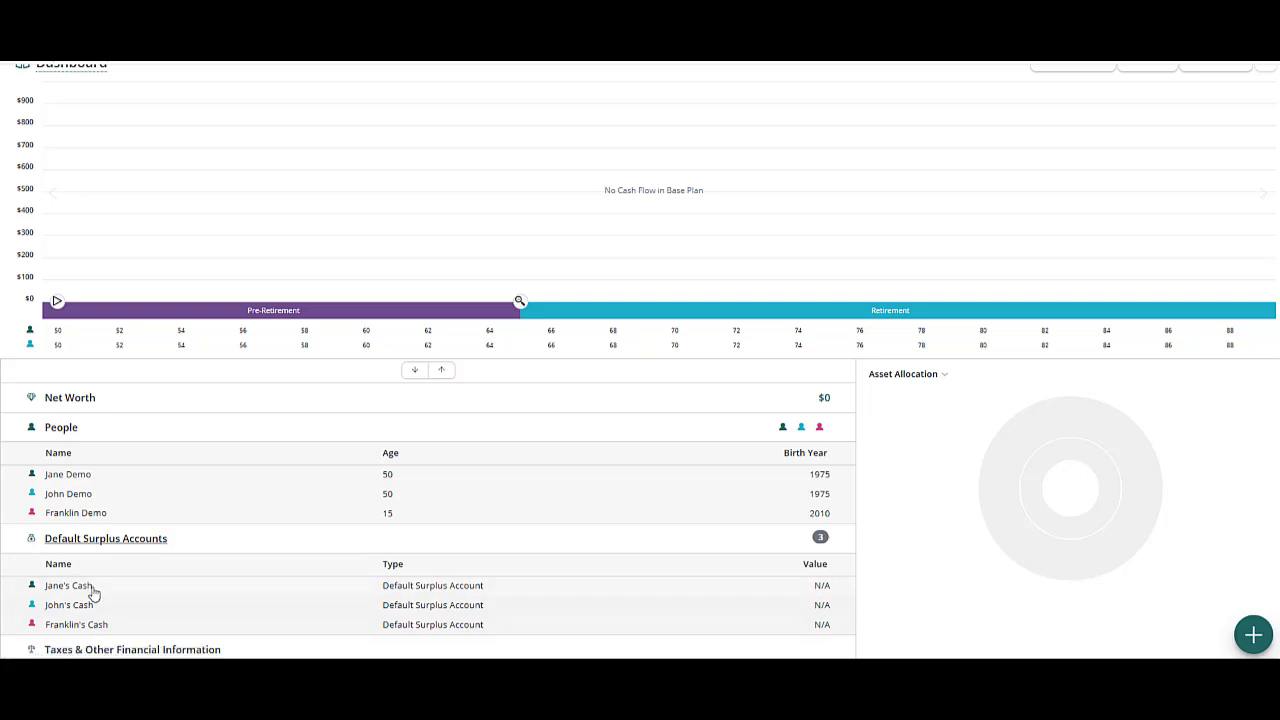
{"action": "scroll", "coordinate": [482, 640], "scroll_direction": "down", "scroll_amount": 1}
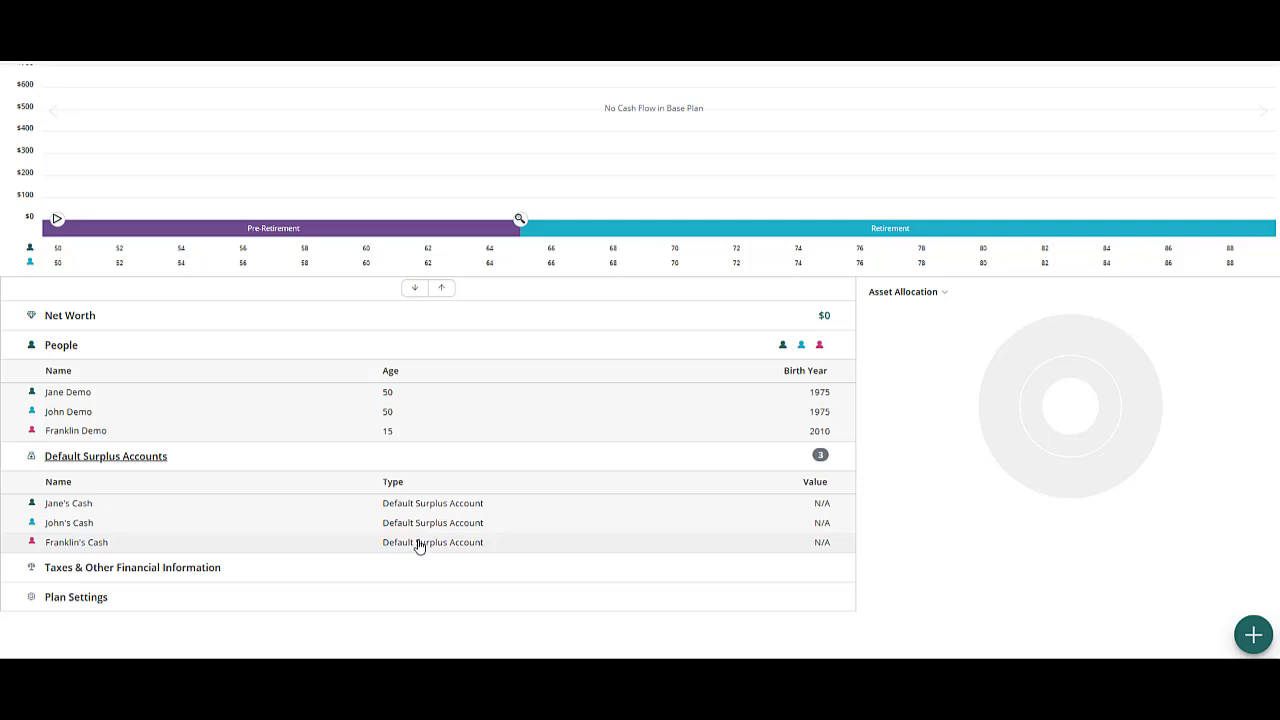
- Open the plan settings and read the explanation of the Inflation Rate assumption
{"action": "left_click", "coordinate": [96, 602]}
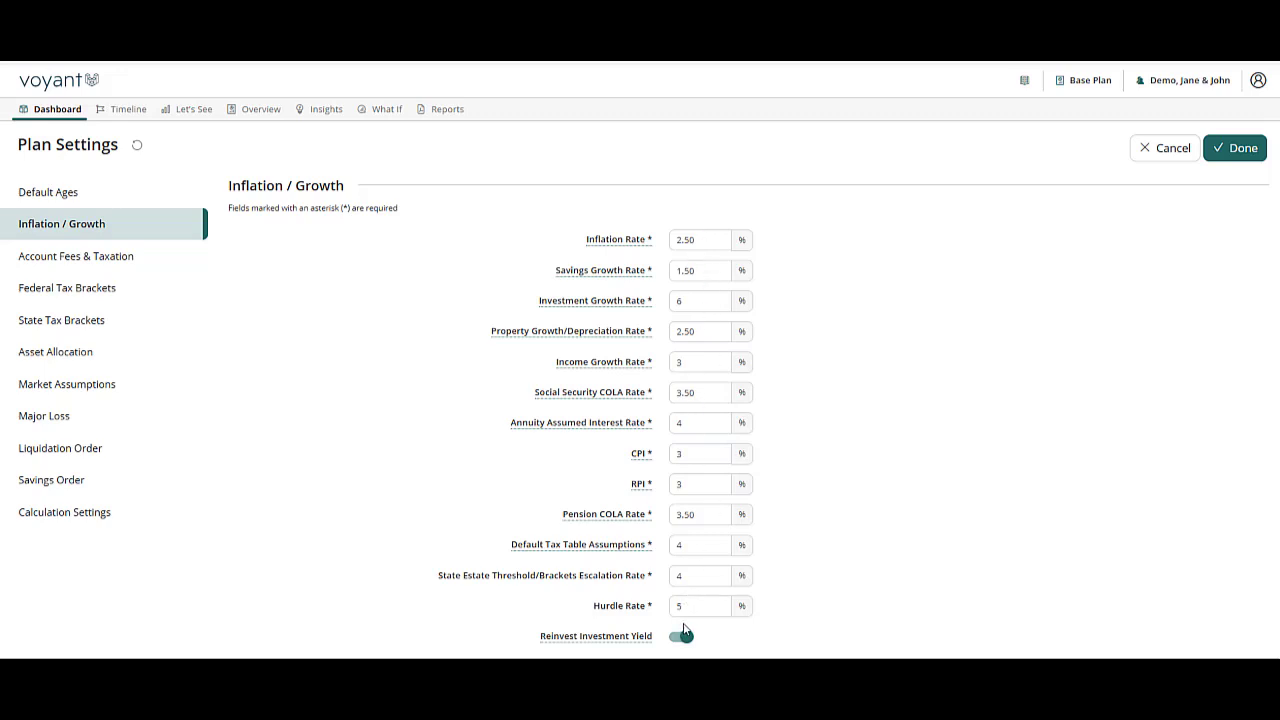
{"action": "left_click", "coordinate": [620, 242]}
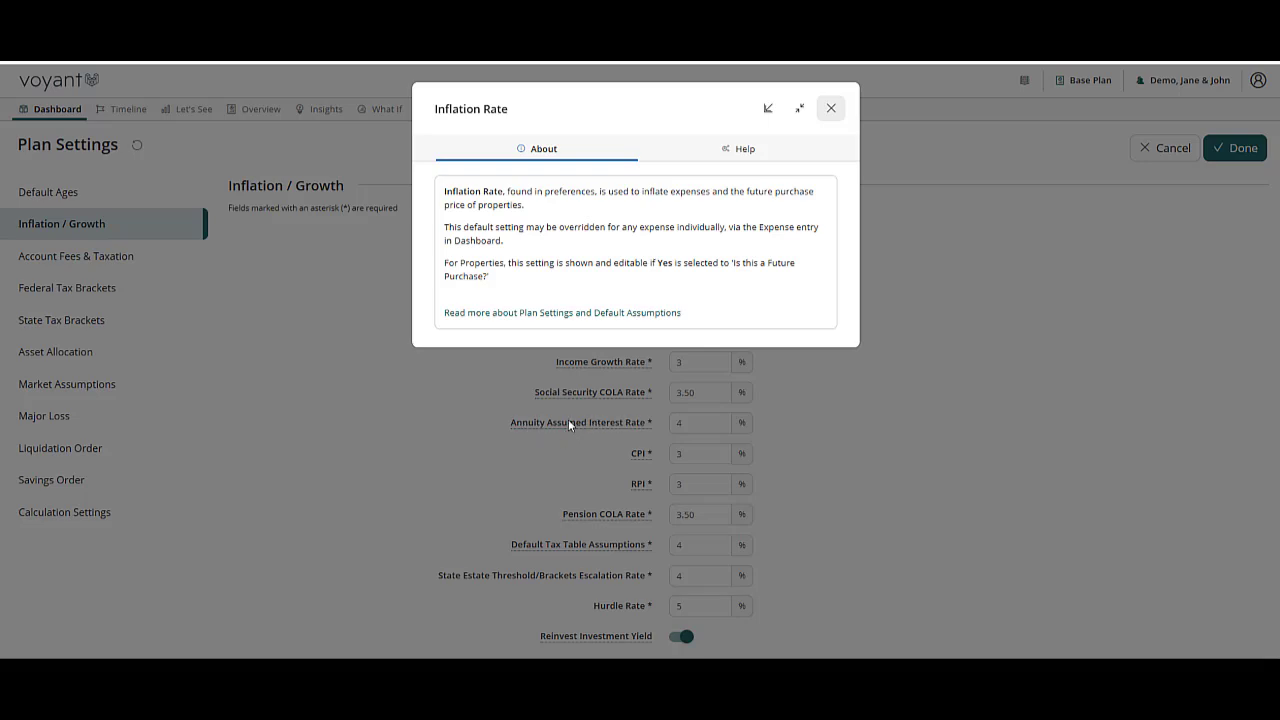
{"action": "left_click", "coordinate": [830, 108]}
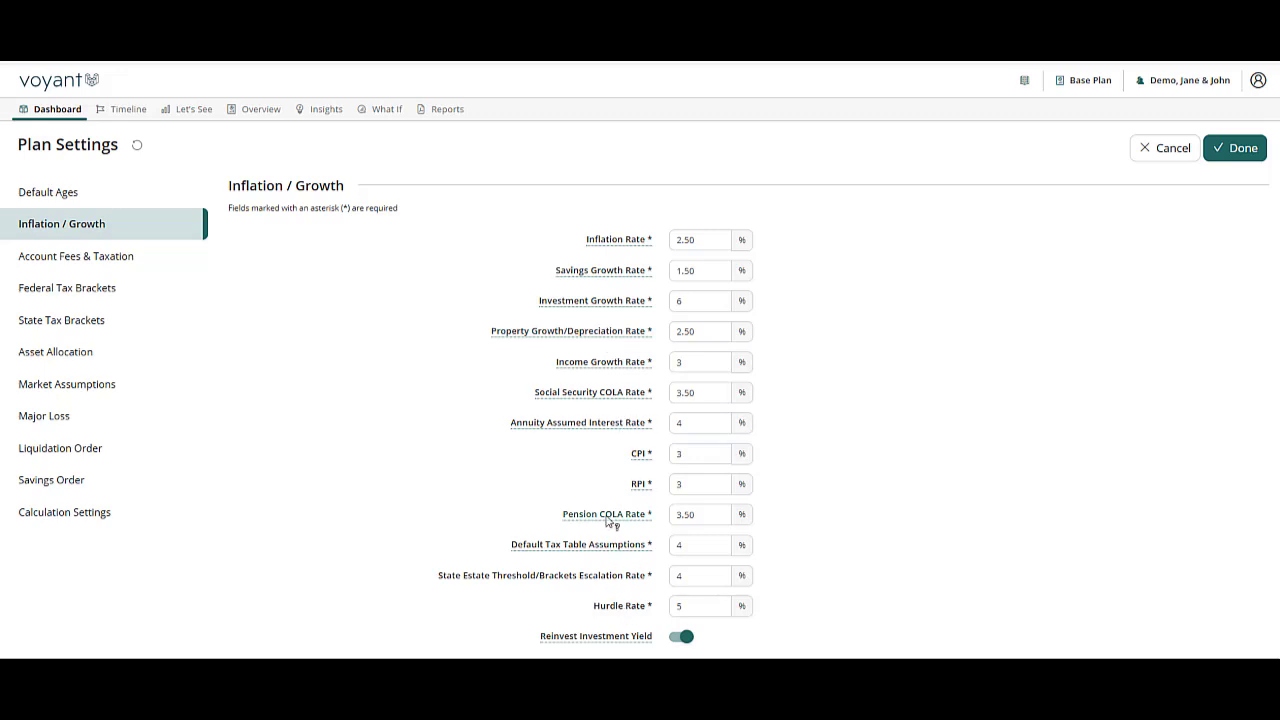
- Review the plan settings for account fees and taxation, federal and state tax brackets, asset allocation, market assumptions and major loss
{"action": "left_click", "coordinate": [21, 259]}
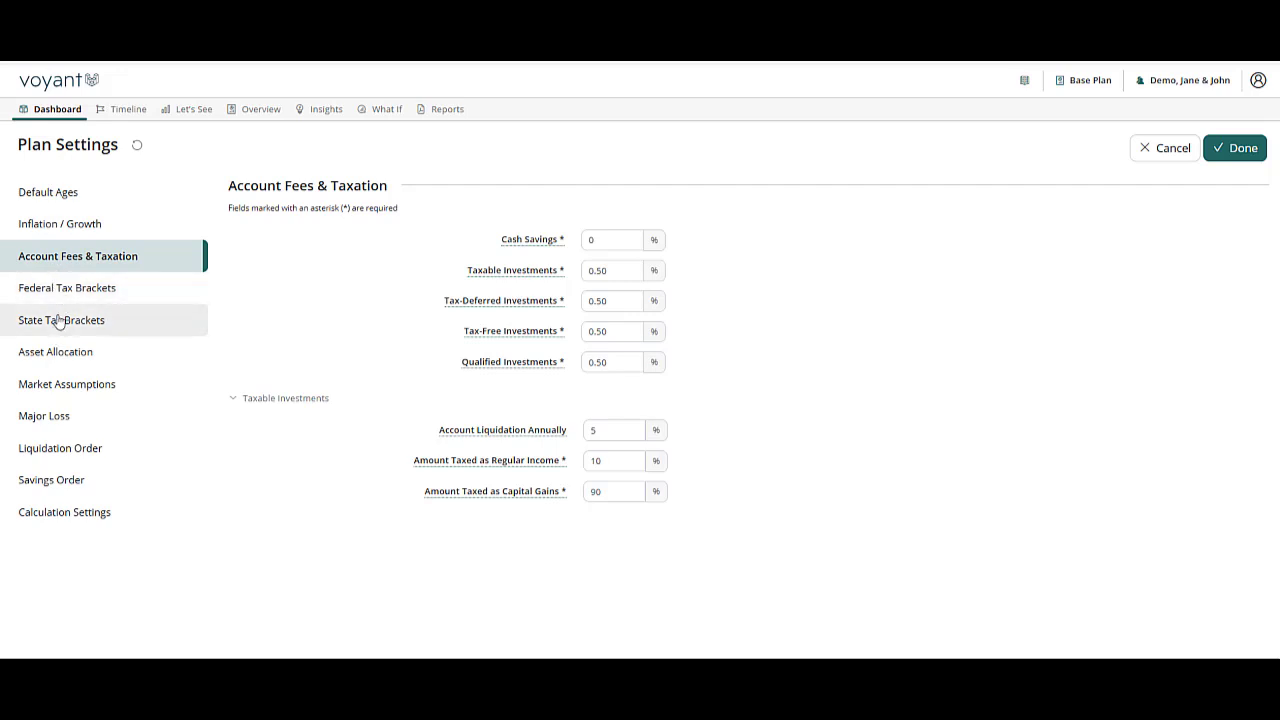
{"action": "left_click", "coordinate": [59, 300]}
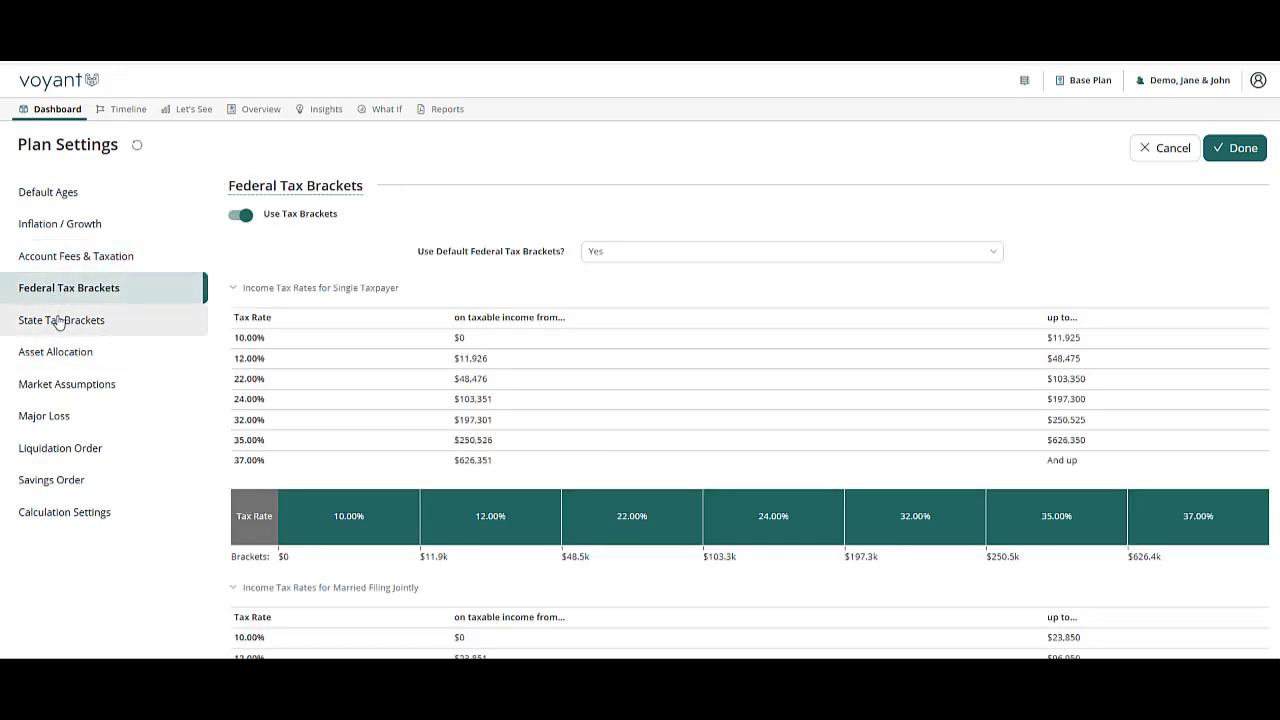
{"action": "left_click", "coordinate": [58, 324]}
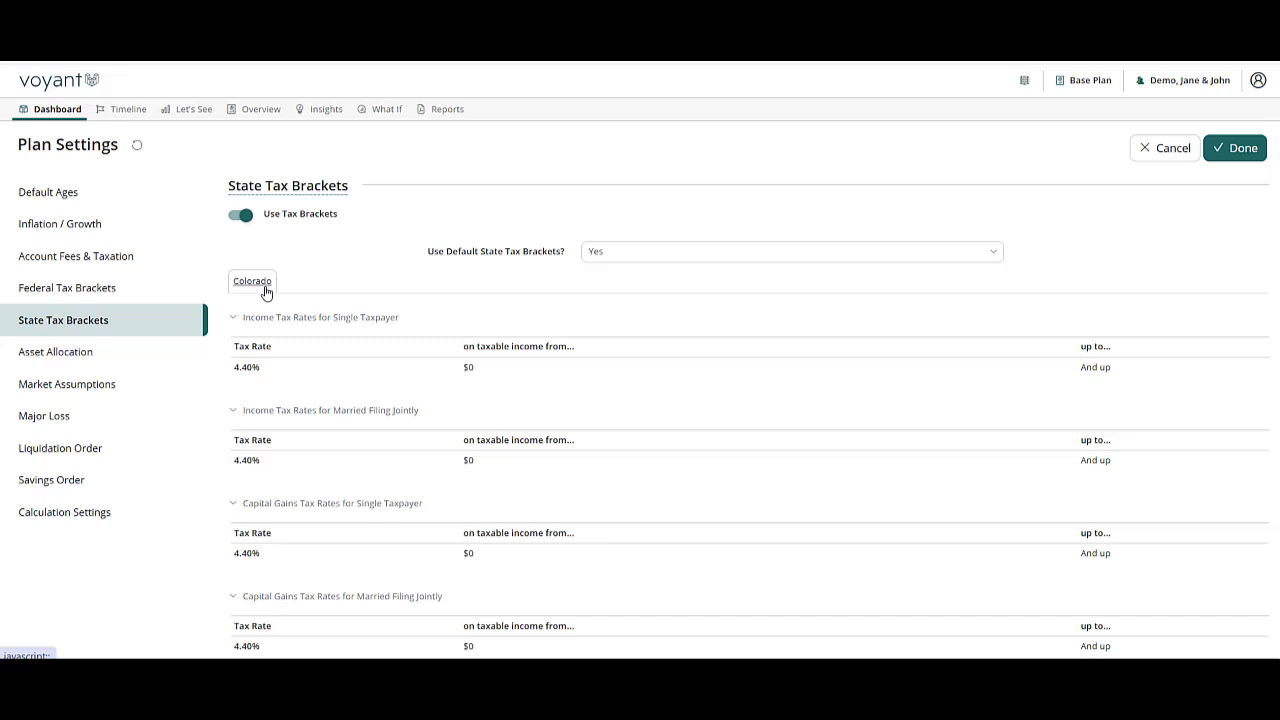
{"action": "left_click", "coordinate": [60, 362]}
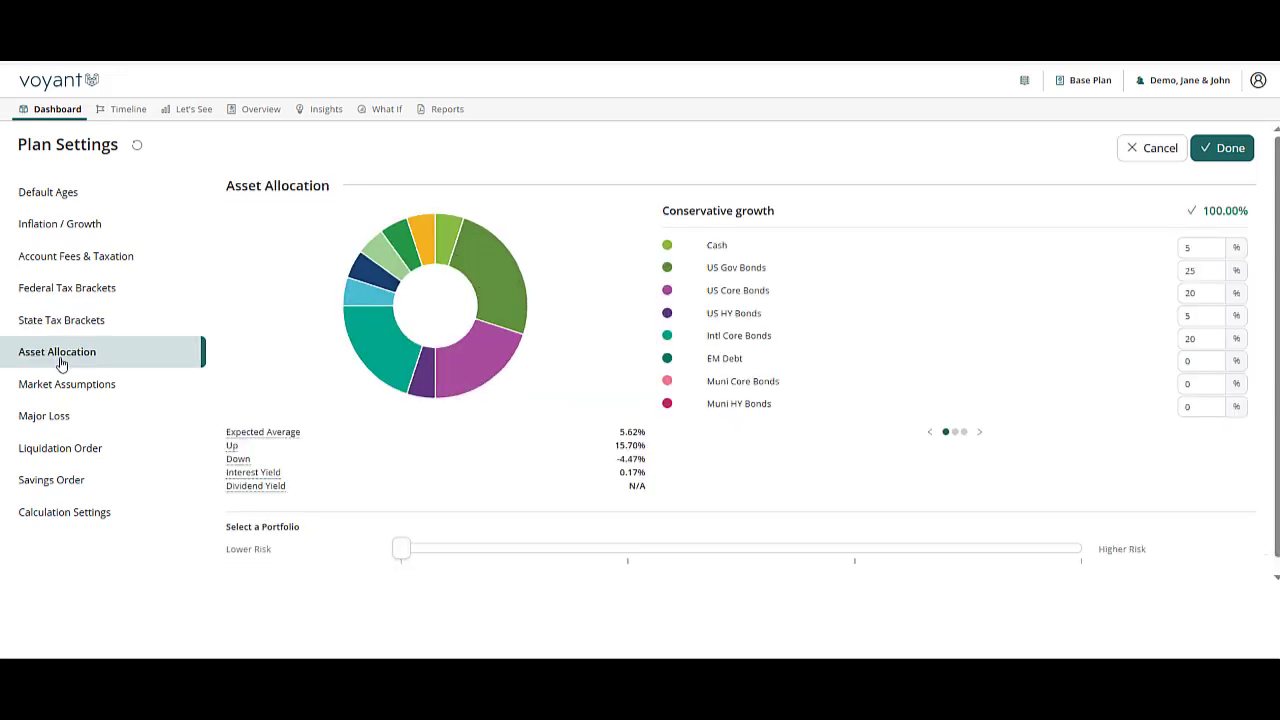
{"action": "left_click", "coordinate": [57, 394]}
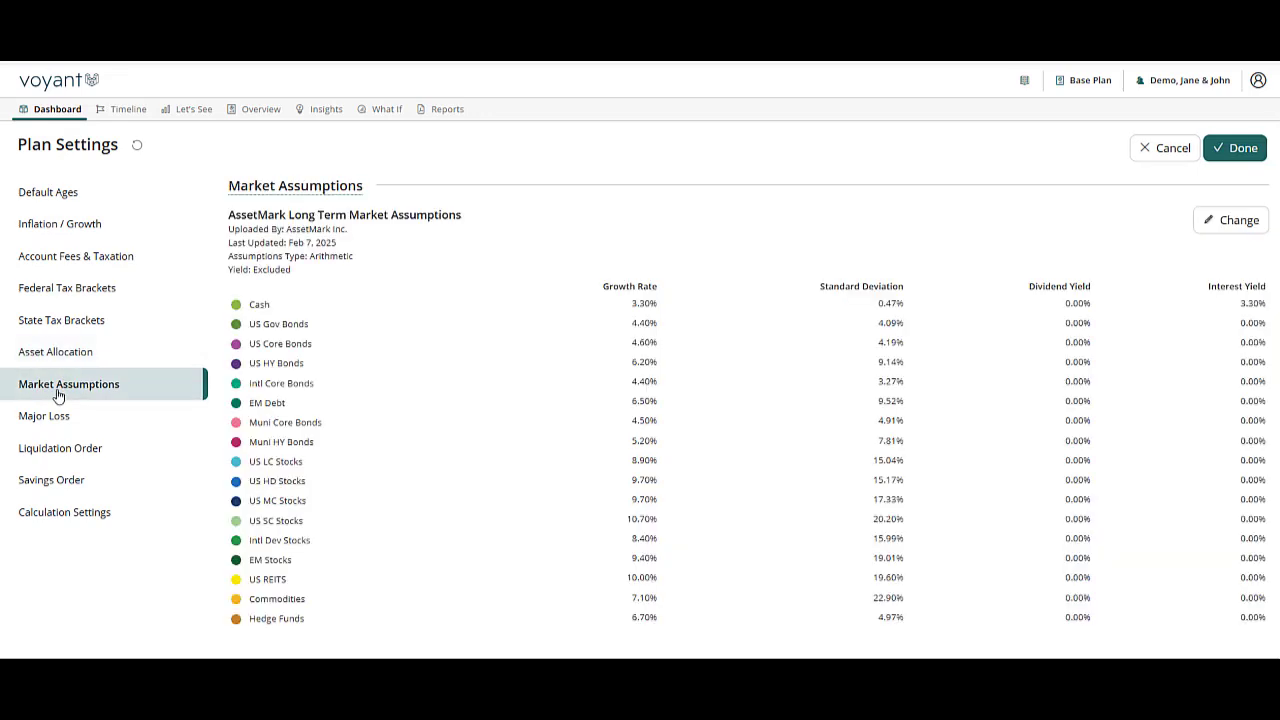
{"action": "left_click", "coordinate": [54, 418]}
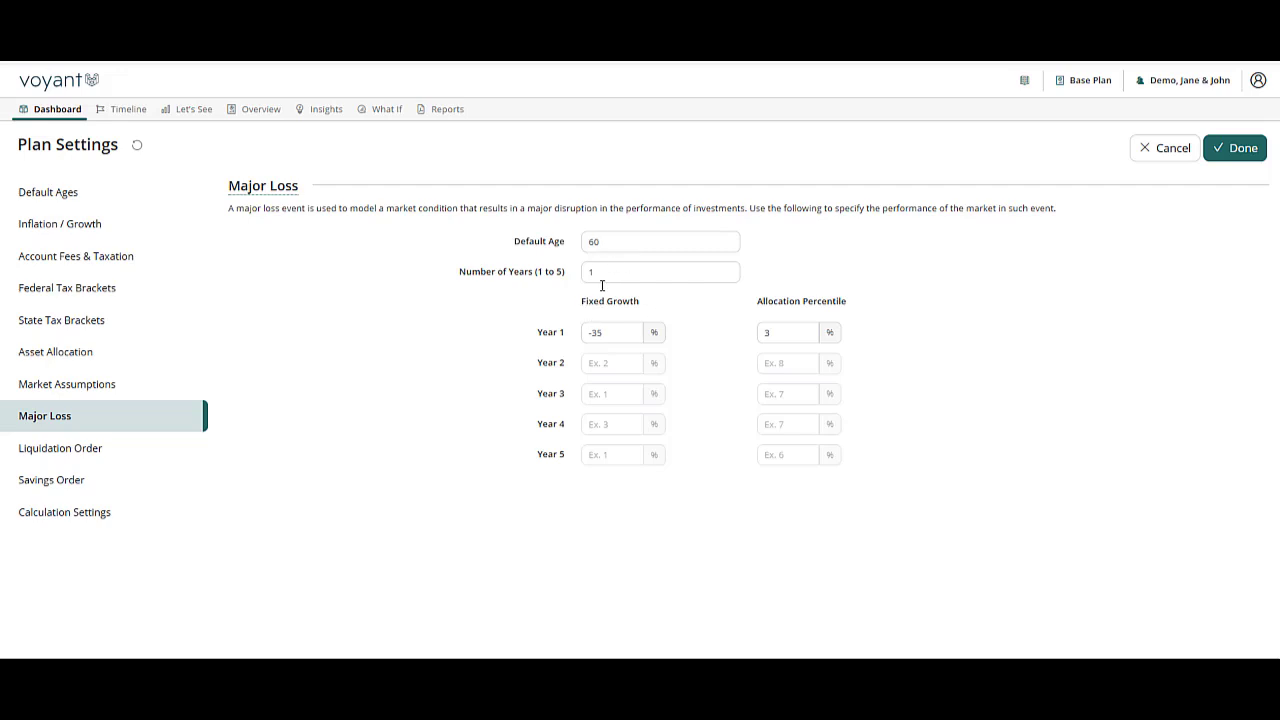
- Review the plan settings for liquidation order, savings order and calculation settings, and return to the dashboard
{"action": "left_click", "coordinate": [50, 454]}
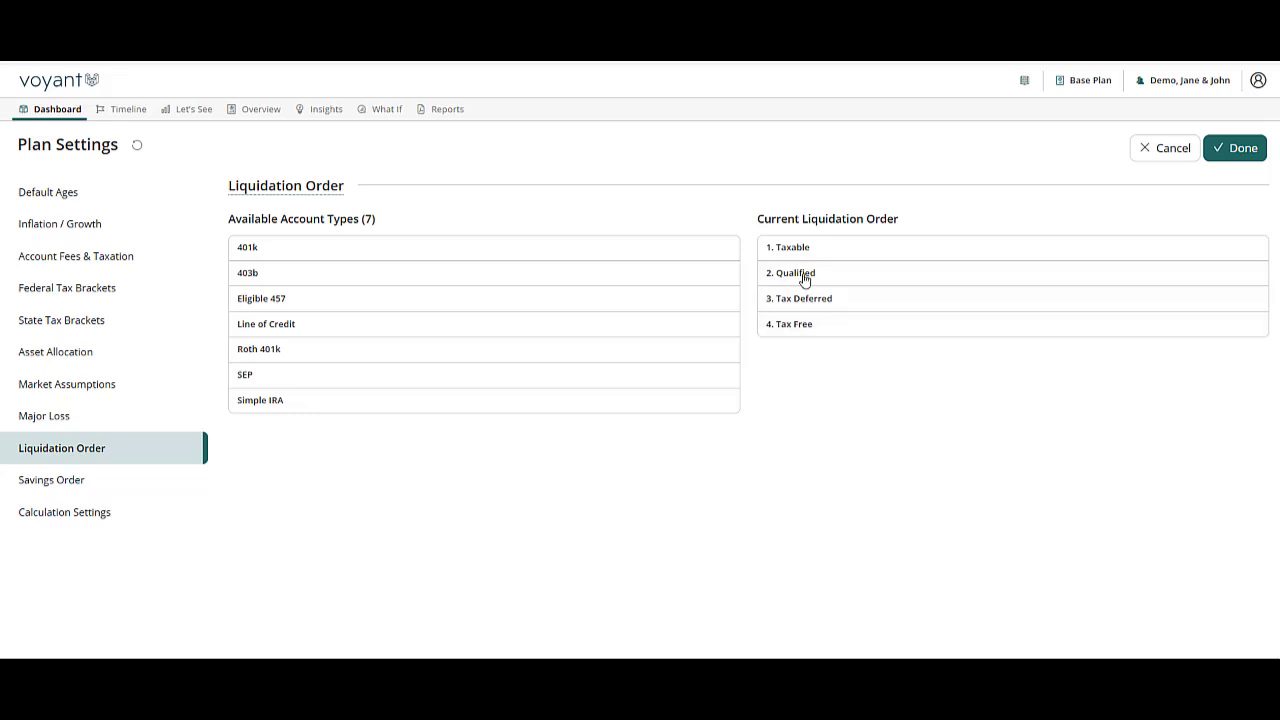
{"action": "mouse_move", "coordinate": [812, 333]}
{"action": "left_mouse_down"}
{"action": "mouse_move", "coordinate": [808, 249]}
{"action": "mouse_move", "coordinate": [818, 350]}
{"action": "mouse_move", "coordinate": [814, 340]}
{"action": "left_mouse_up"}
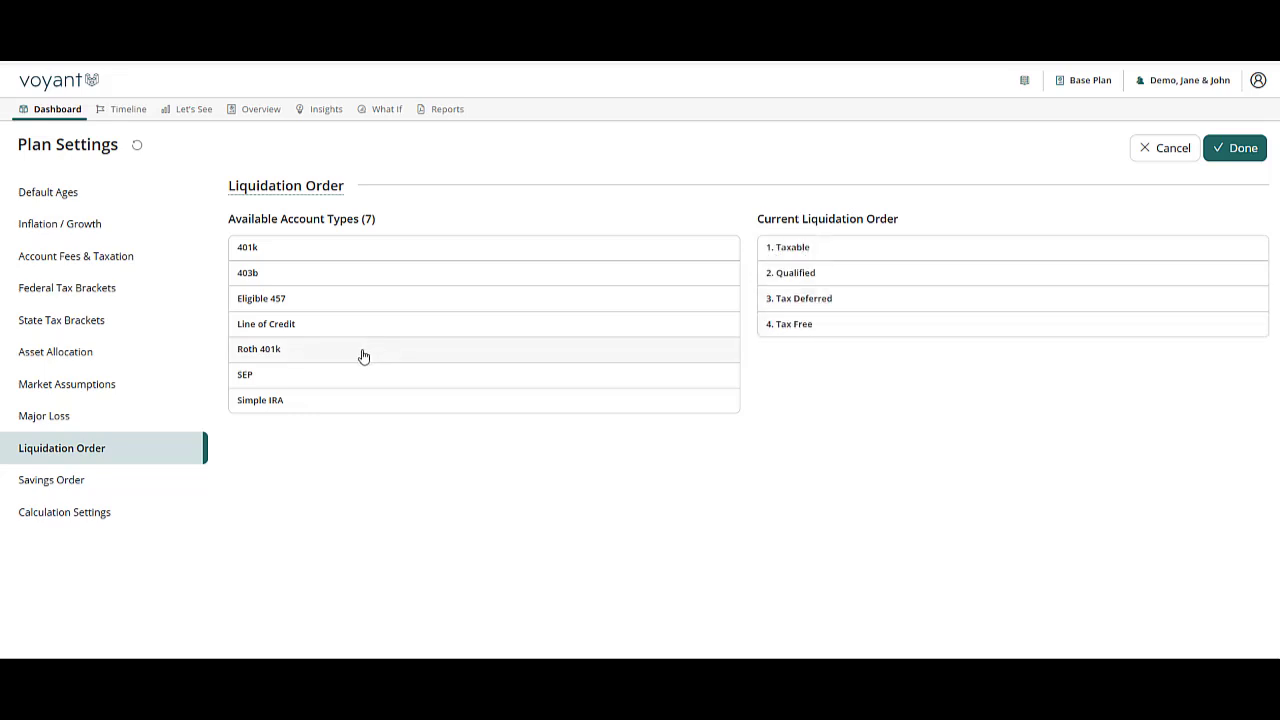
{"action": "mouse_move", "coordinate": [363, 357]}
{"action": "left_mouse_down"}
{"action": "mouse_move", "coordinate": [897, 360]}
{"action": "mouse_move", "coordinate": [372, 362]}
{"action": "left_mouse_up"}
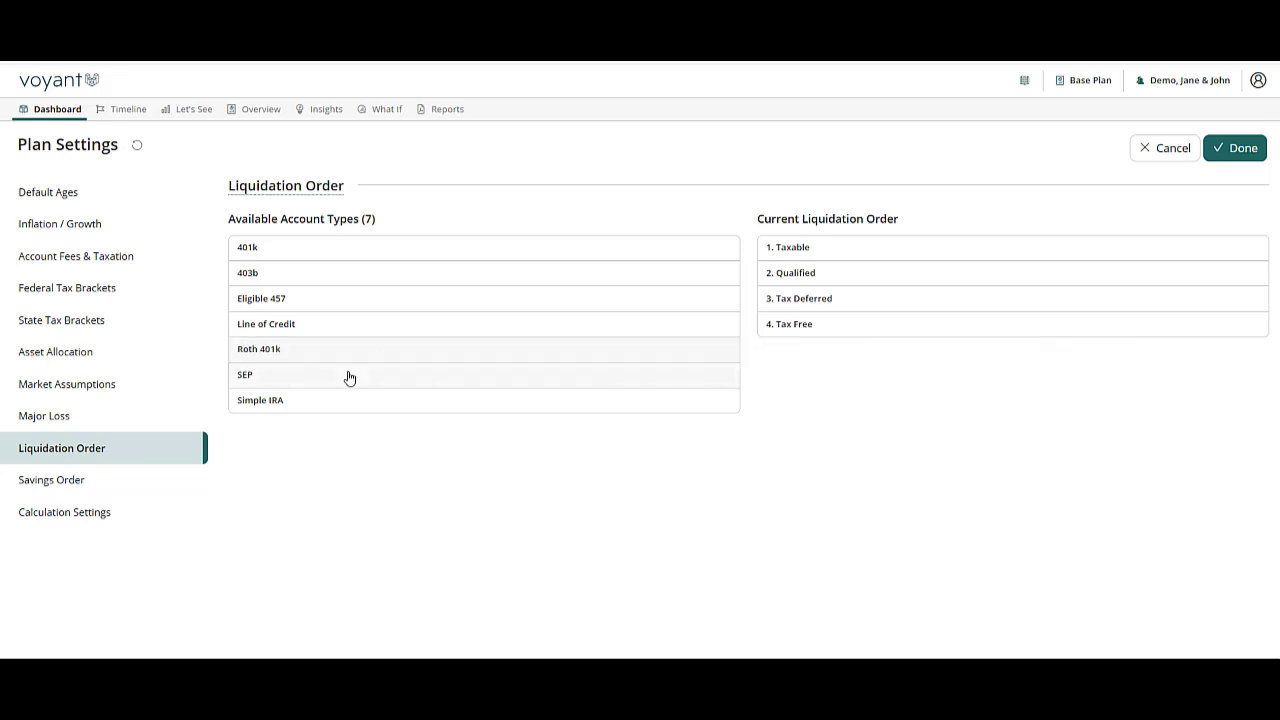
{"action": "left_click", "coordinate": [68, 483]}
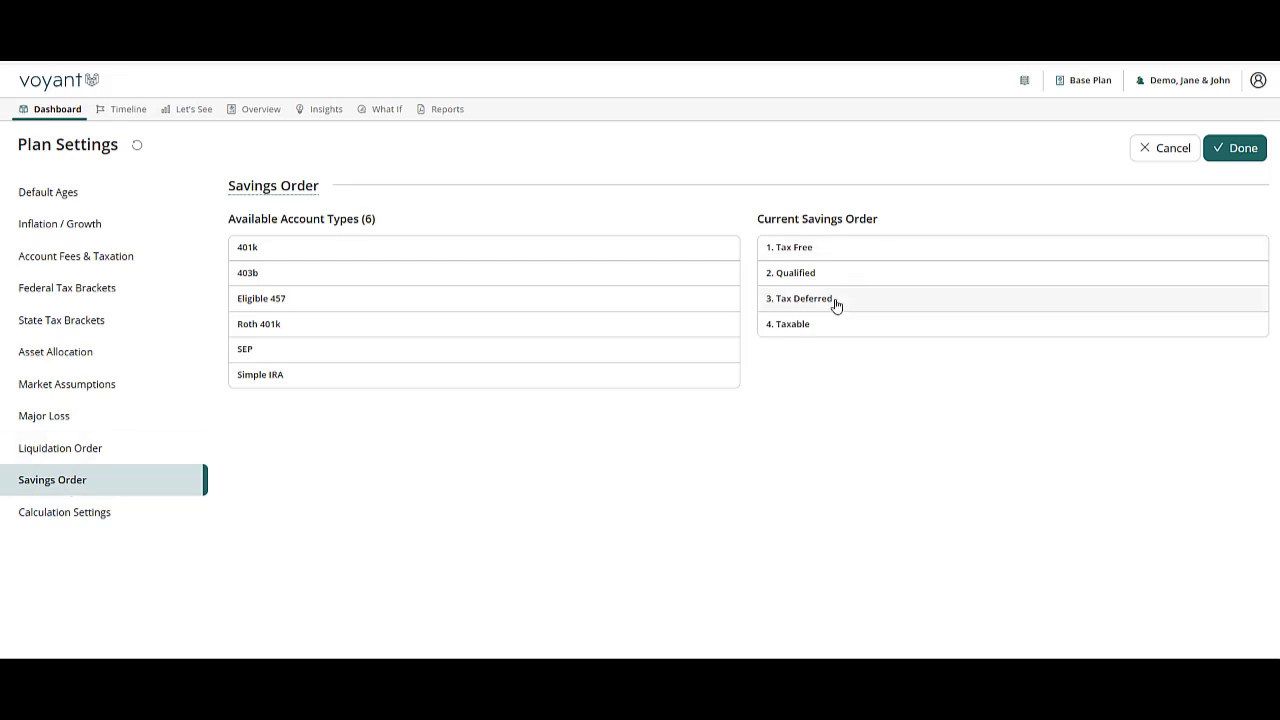
{"action": "left_click", "coordinate": [68, 515]}
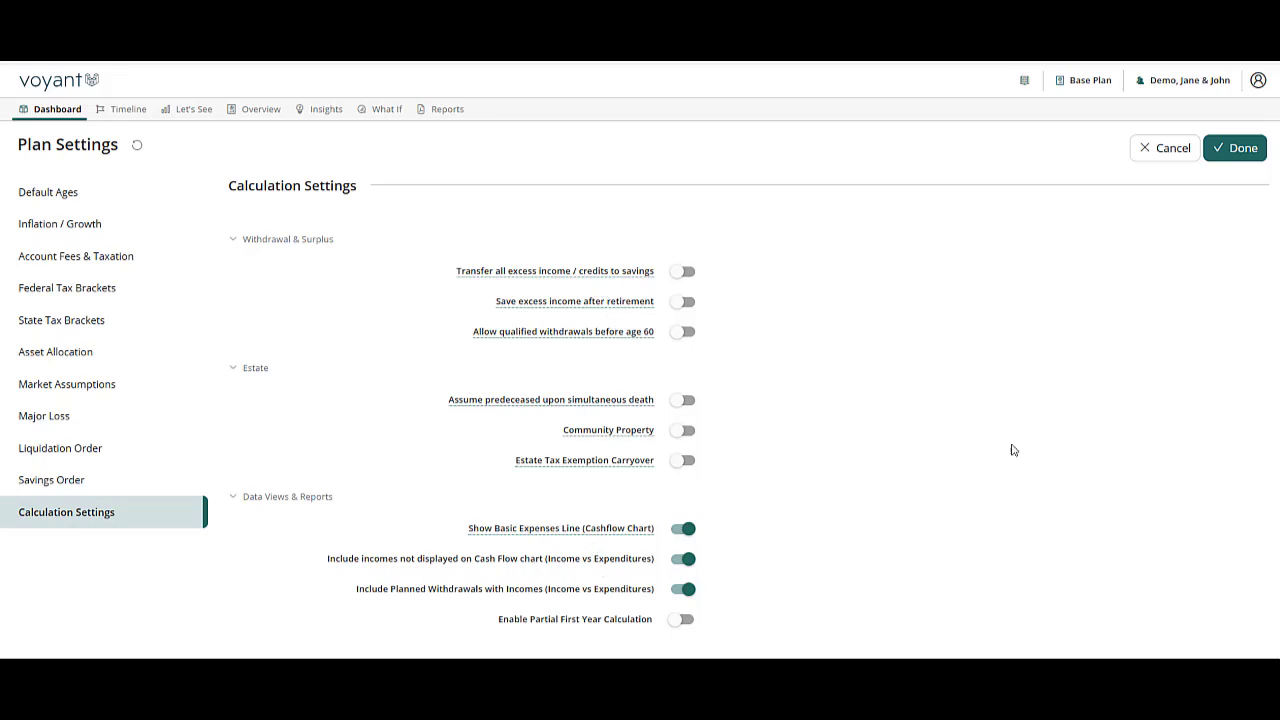
{"action": "left_click", "coordinate": [1238, 149]}
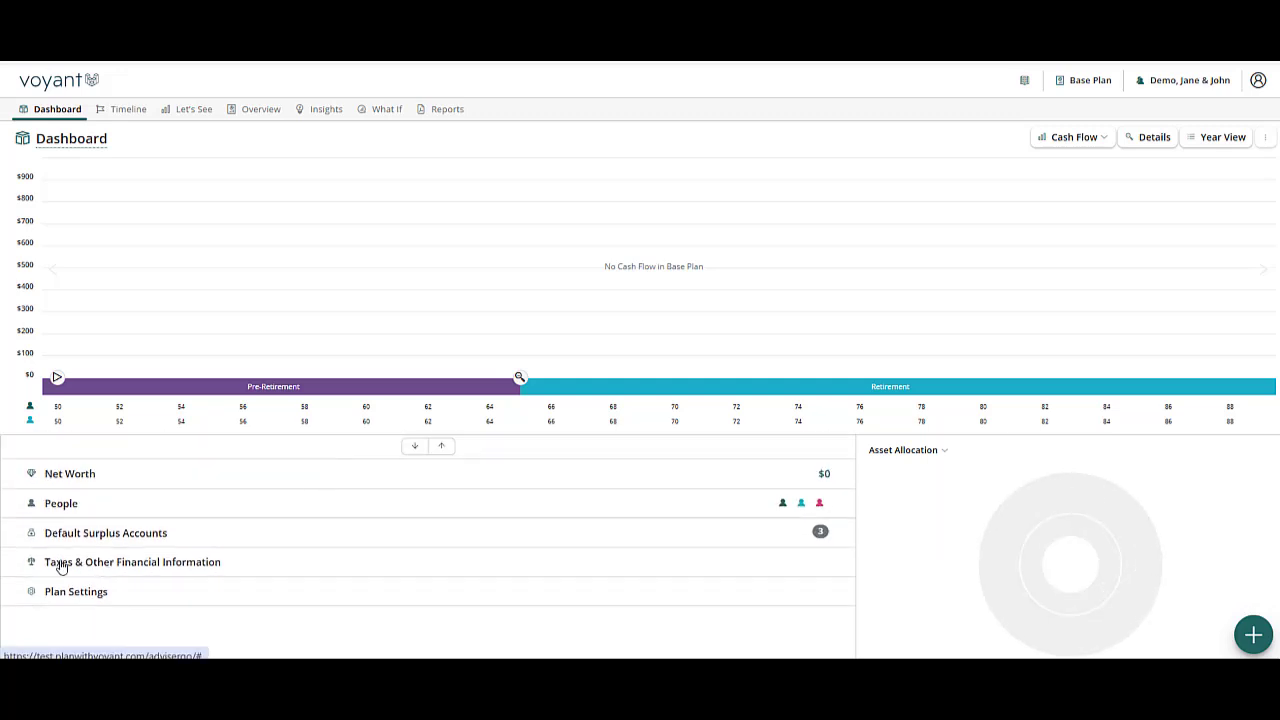
- Review the client's taxes and other financial information, including tax deductions, tax credits and steps, and return to the dashboard
{"action": "left_click", "coordinate": [58, 567]}
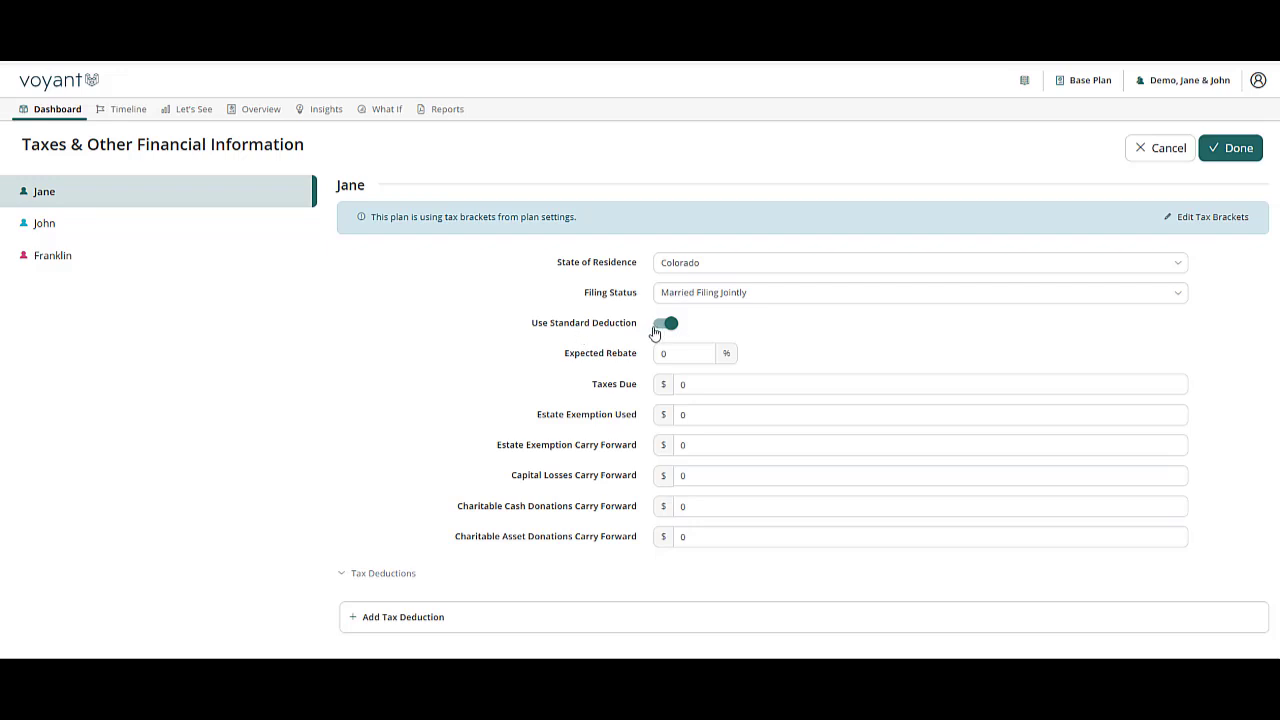
{"action": "scroll", "coordinate": [551, 446], "scroll_direction": "down", "scroll_amount": 3}
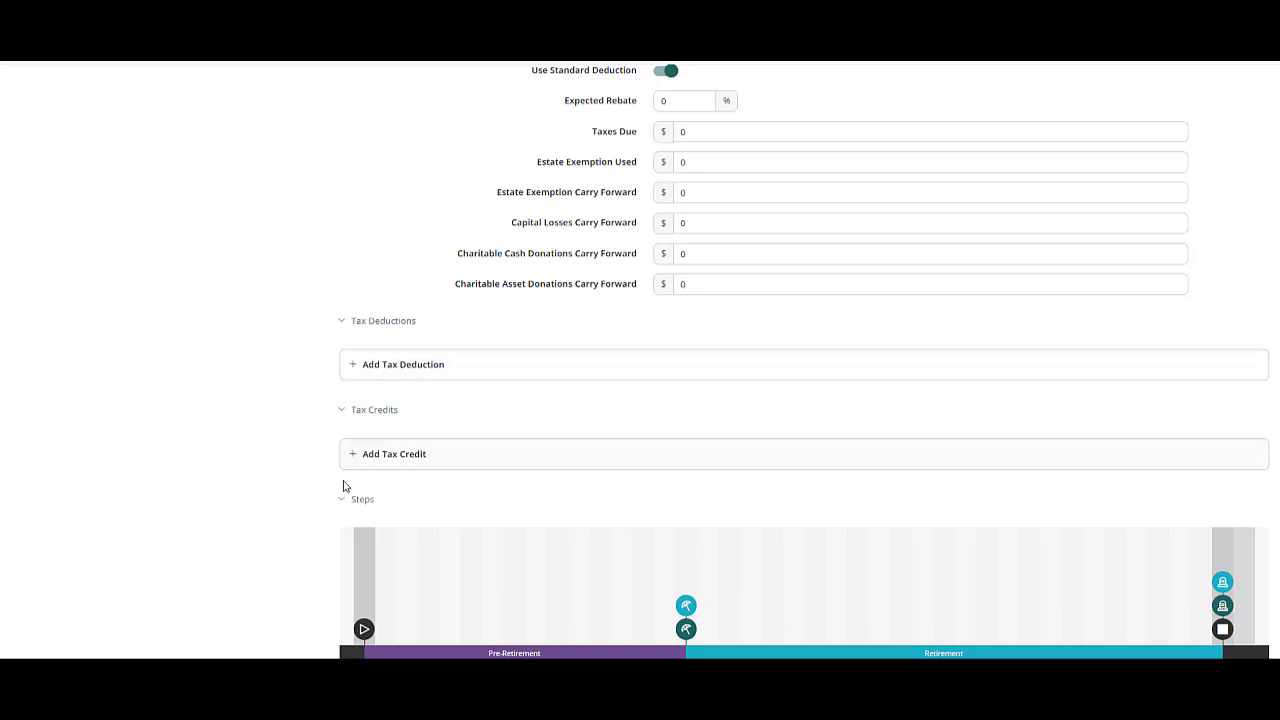
{"action": "scroll", "coordinate": [1274, 420], "scroll_direction": "up", "scroll_amount": 3}
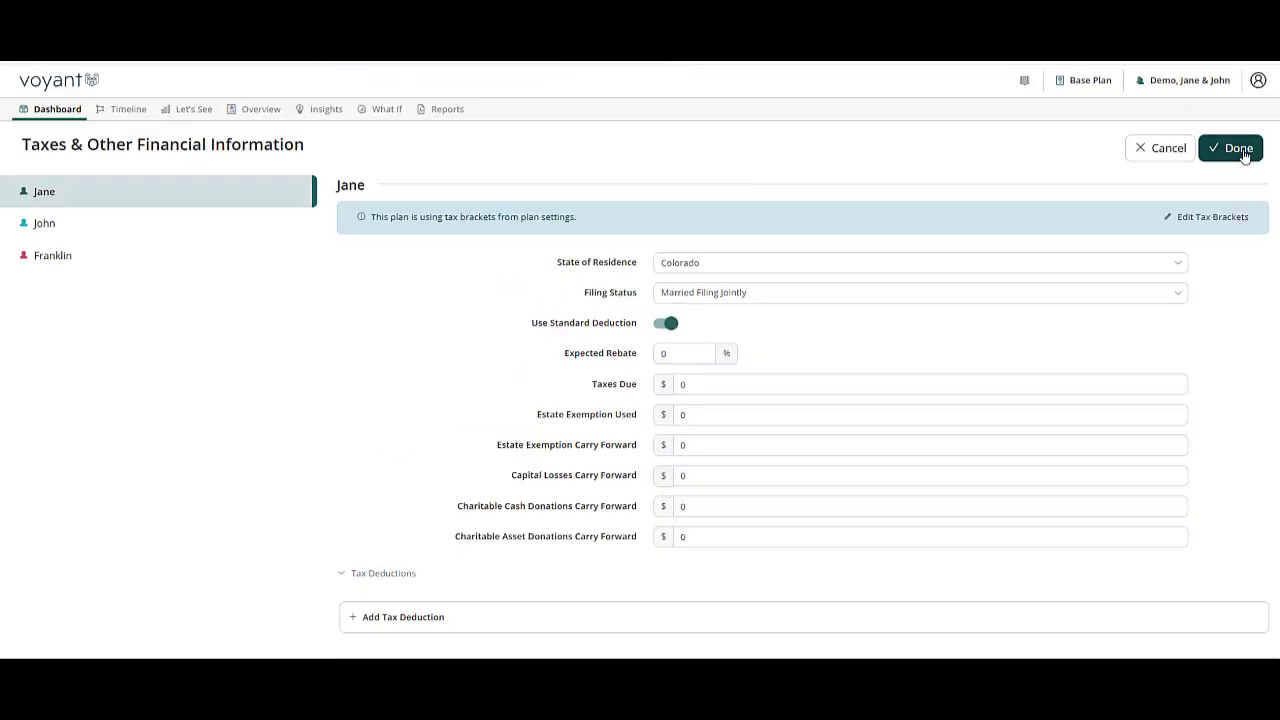
{"action": "left_click", "coordinate": [1236, 150]}
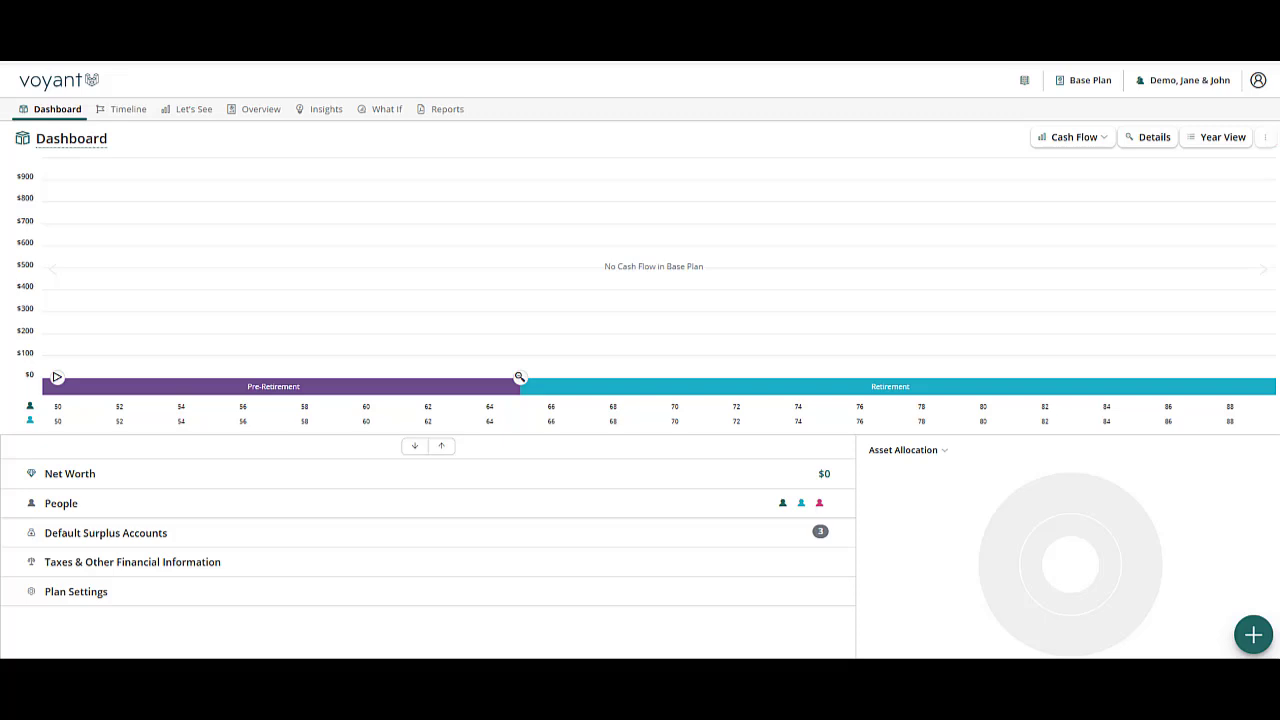
- On the timeline, inspect the spouse's Retirement and Mortality events and their age options, leaving both without changes
{"action": "left_click", "coordinate": [124, 112]}
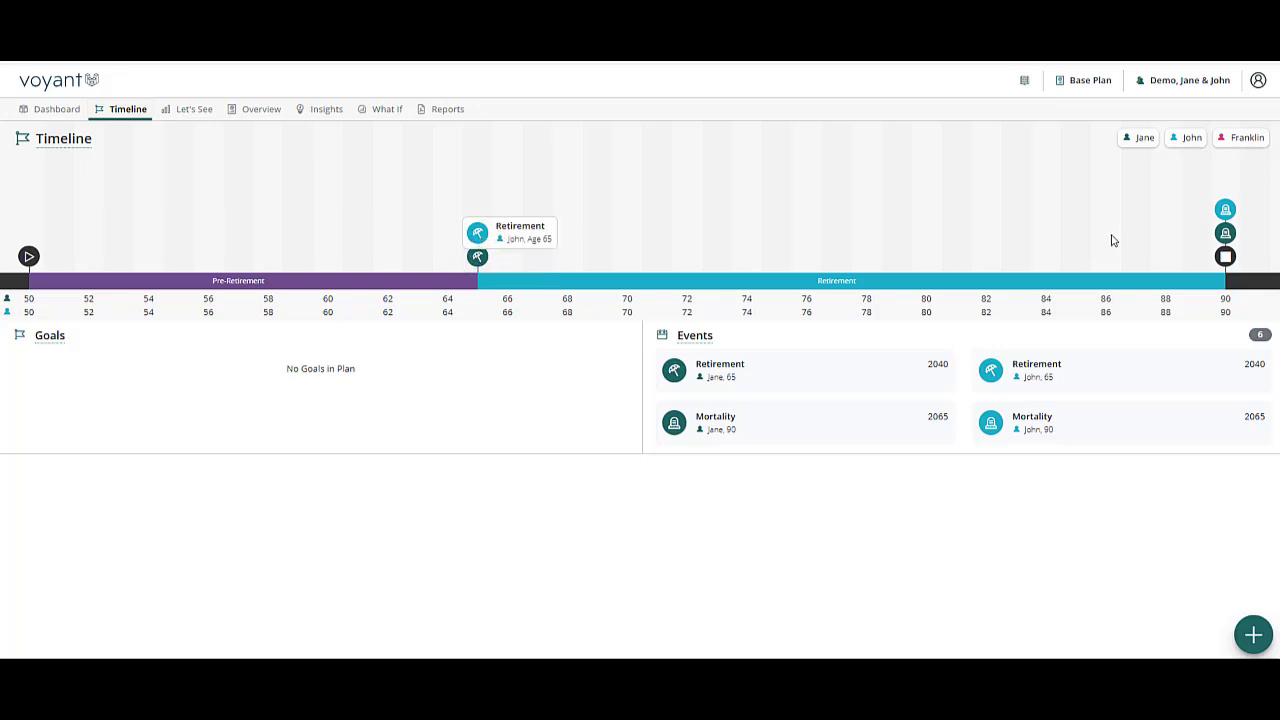
{"action": "left_click", "coordinate": [477, 256]}
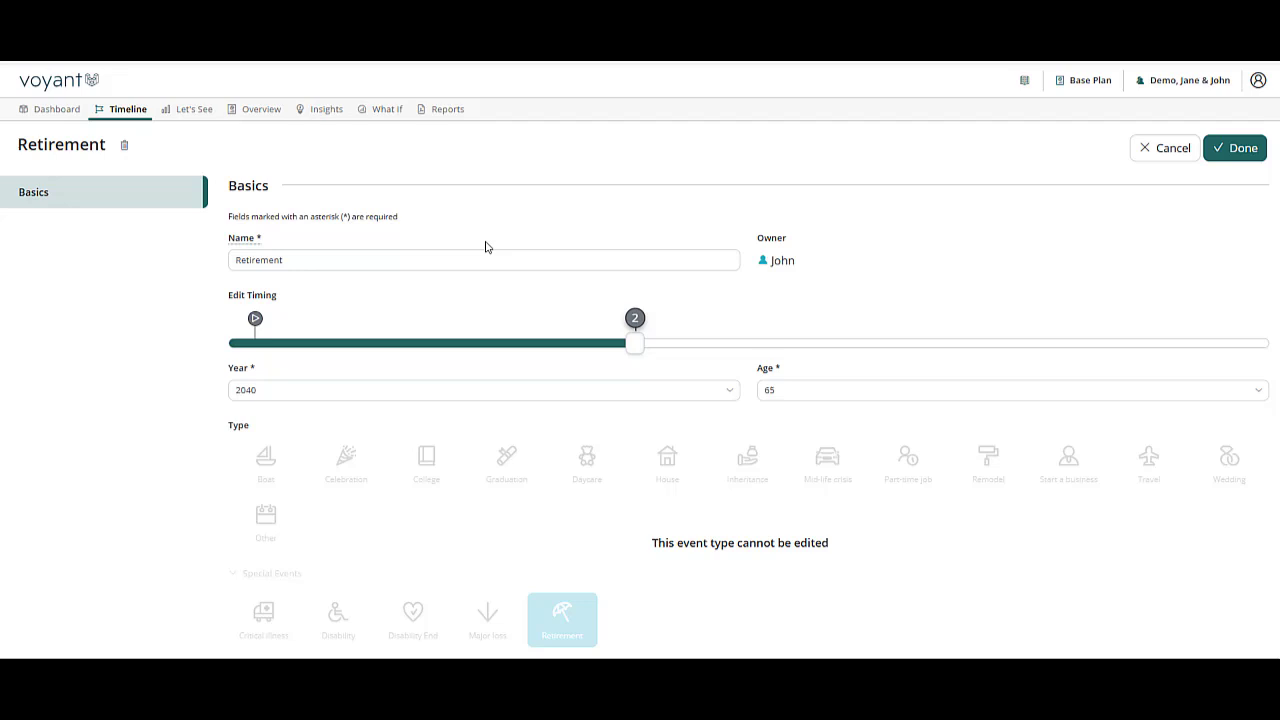
{"action": "left_click", "coordinate": [787, 392]}
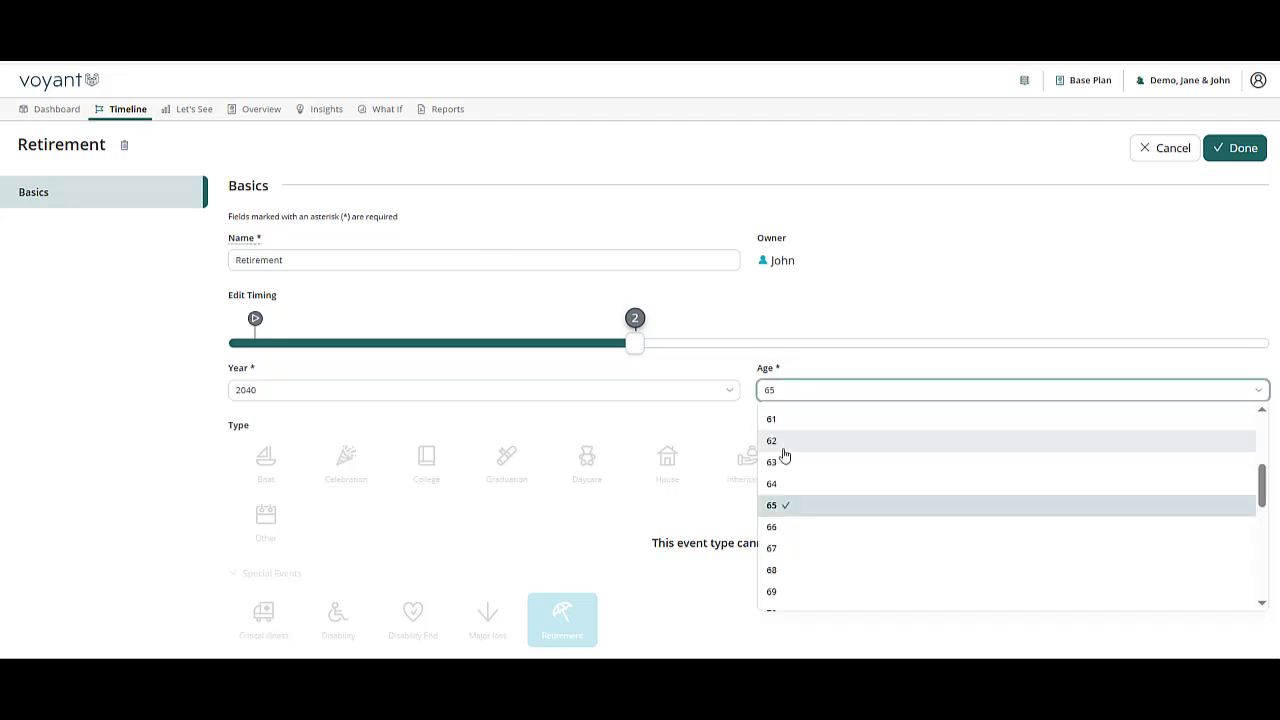
{"action": "left_click", "coordinate": [1163, 150]}
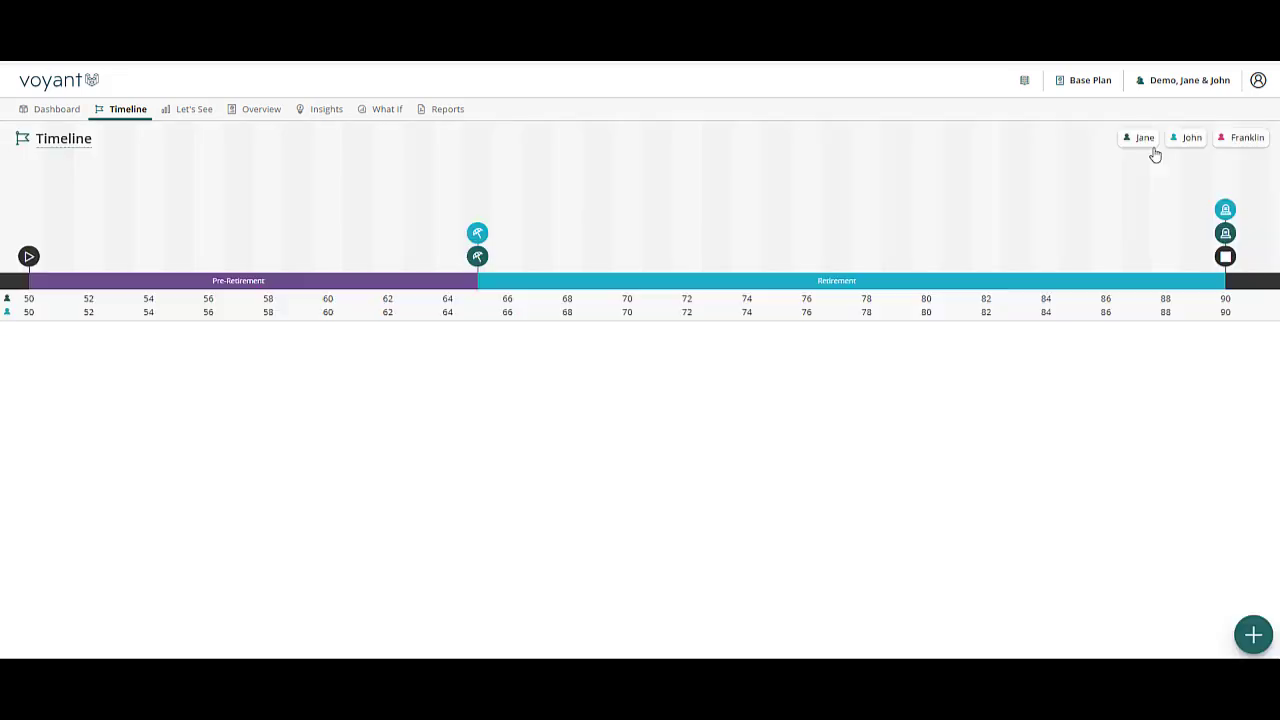
{"action": "left_click", "coordinate": [1226, 213]}
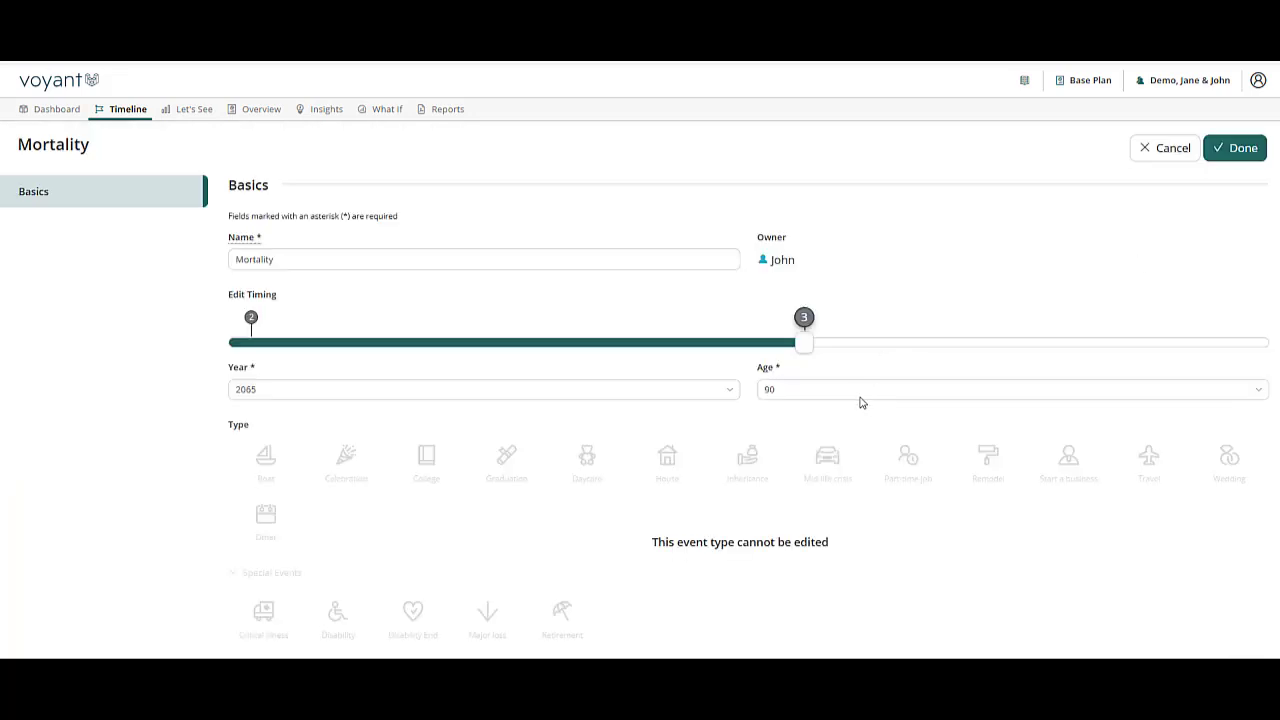
{"action": "left_click", "coordinate": [1176, 146]}
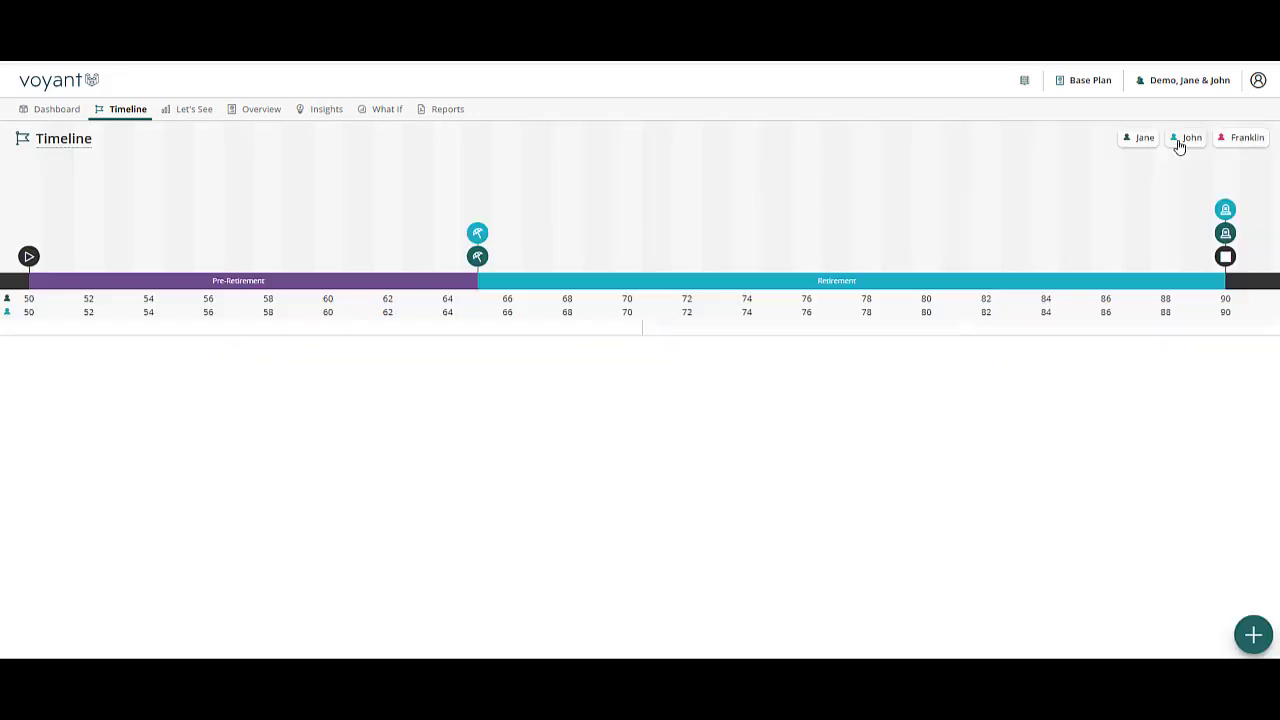
- Add a timeline event at age 75 for the client, named Slowing Down with the Boat type, and save it
{"action": "left_click", "coordinate": [1254, 636]}
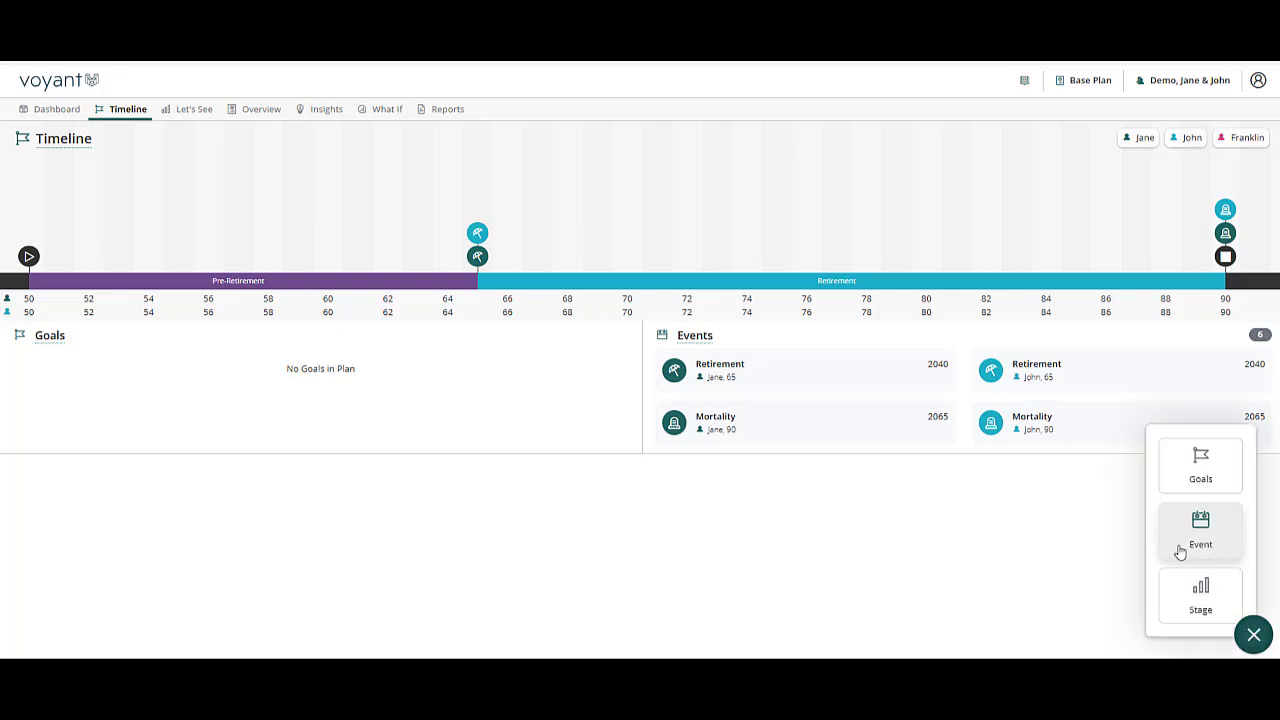
{"action": "left_click", "coordinate": [928, 598]}
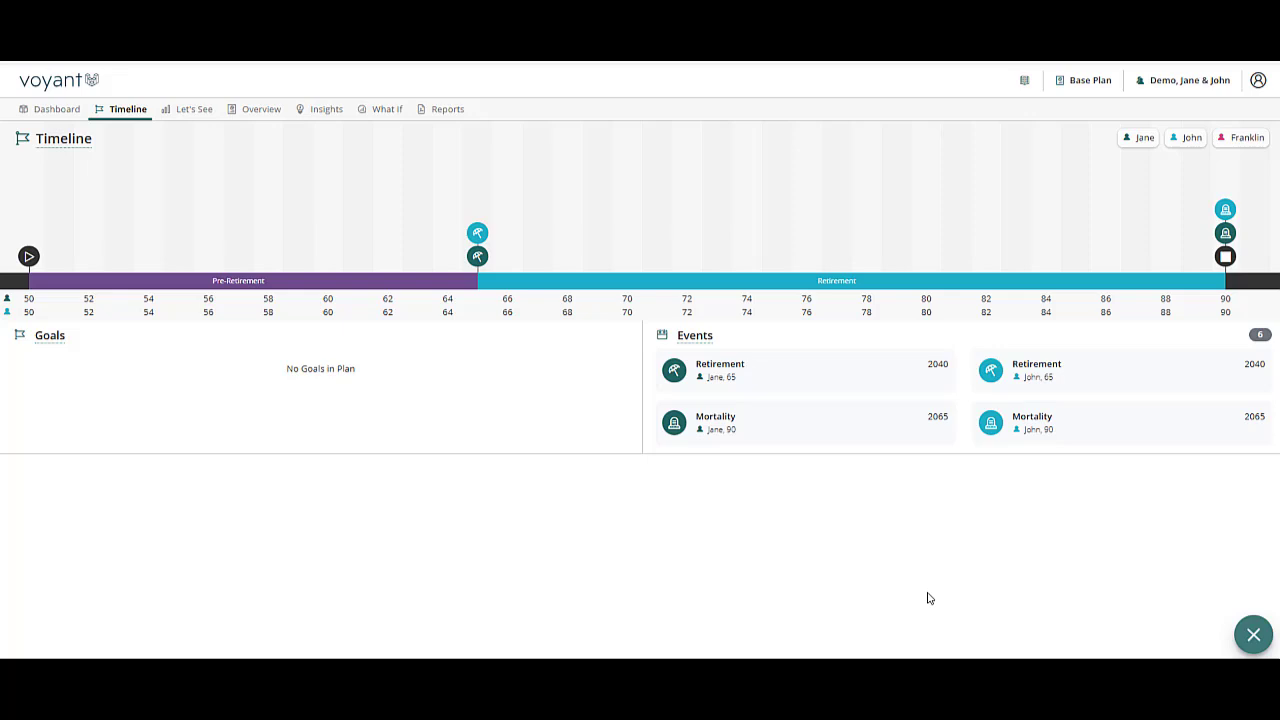
{"action": "left_click", "coordinate": [775, 249]}
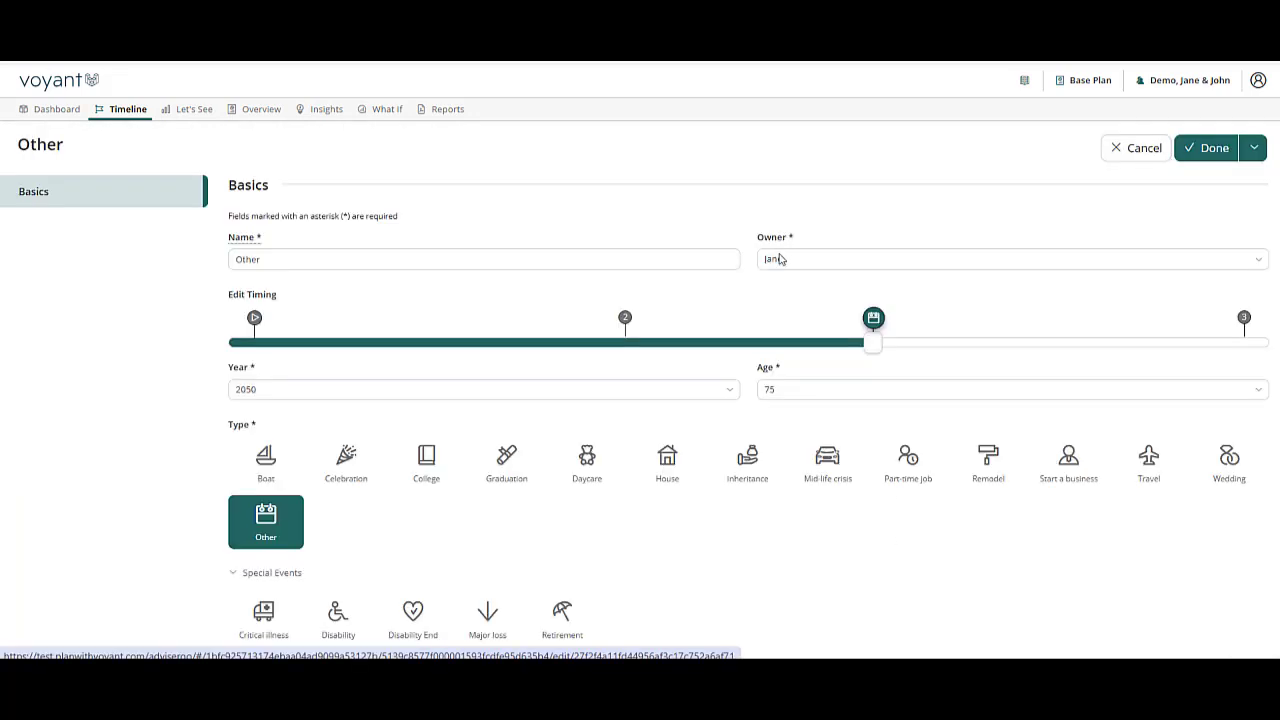
{"action": "double_click", "coordinate": [232, 259]}
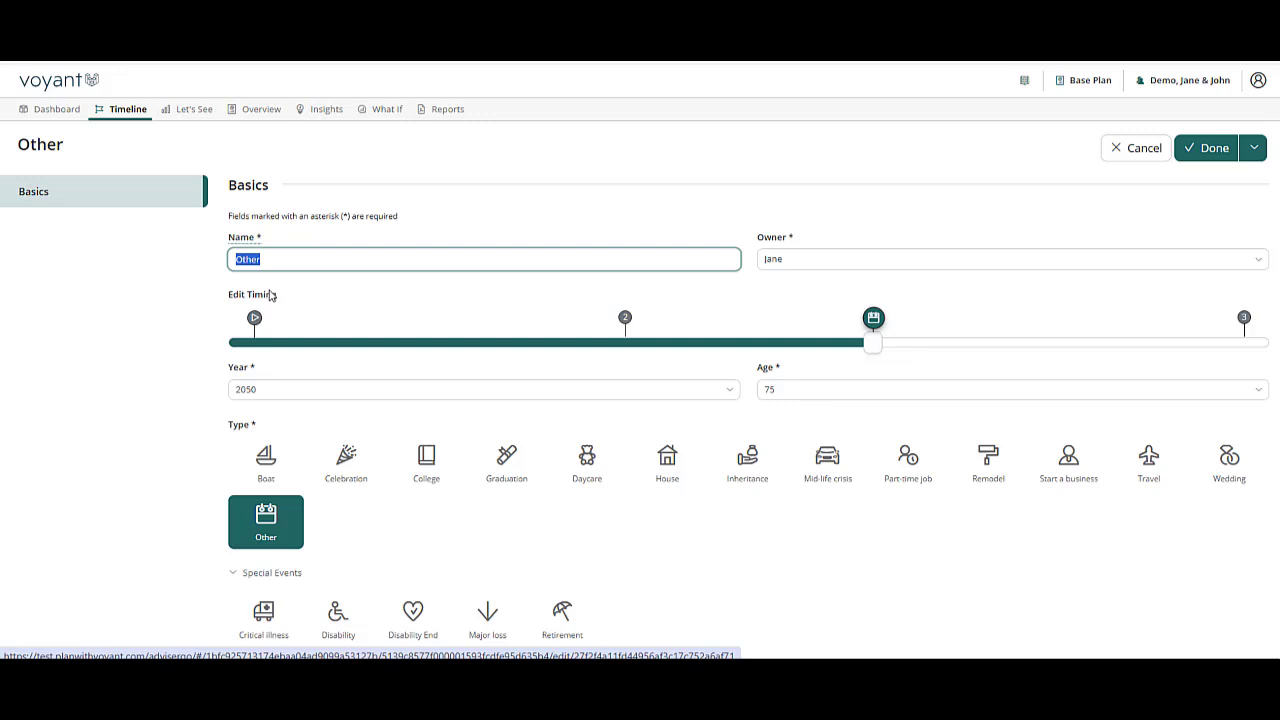
{"action": "type", "text": "Slowing Down"}
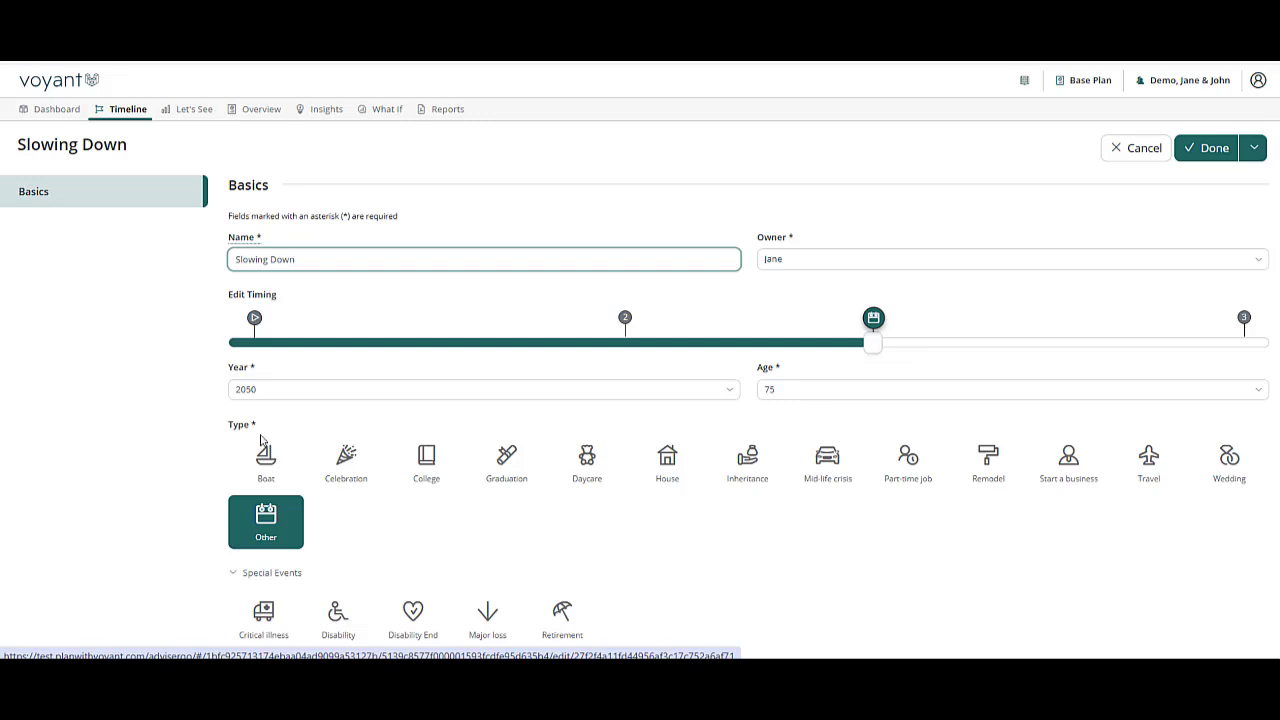
{"action": "left_click", "coordinate": [659, 474]}
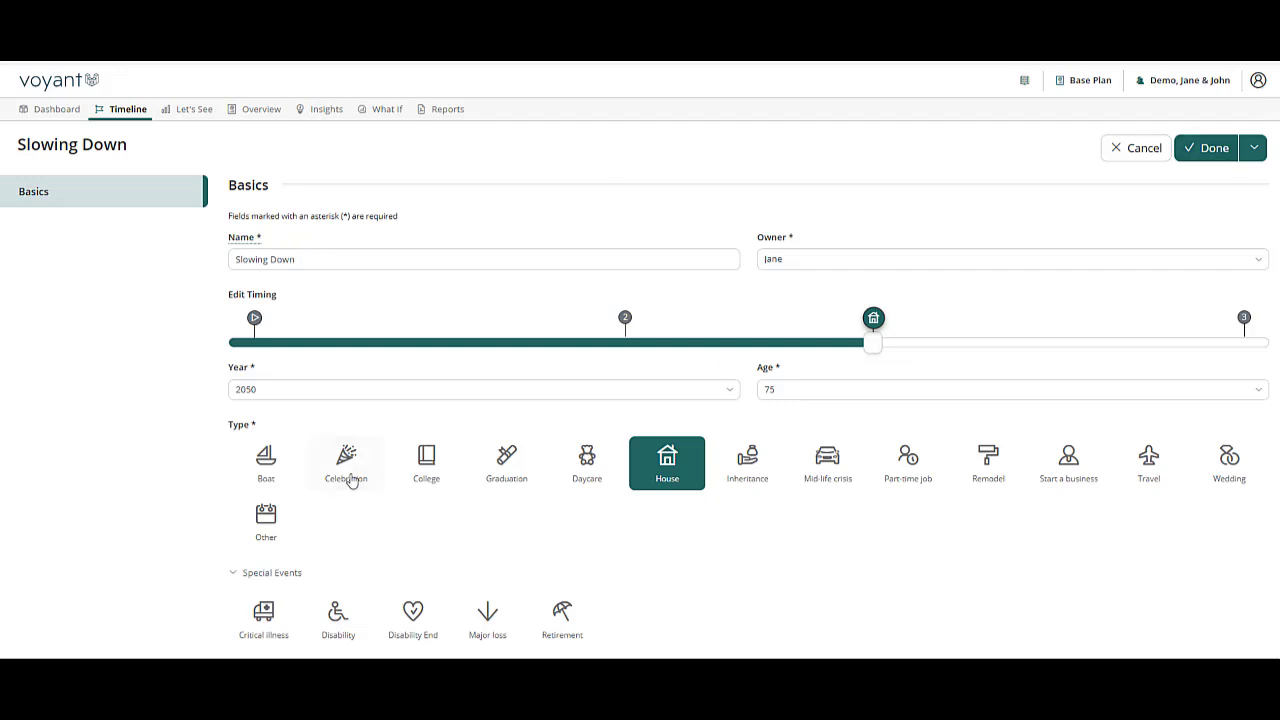
{"action": "left_click", "coordinate": [266, 462]}
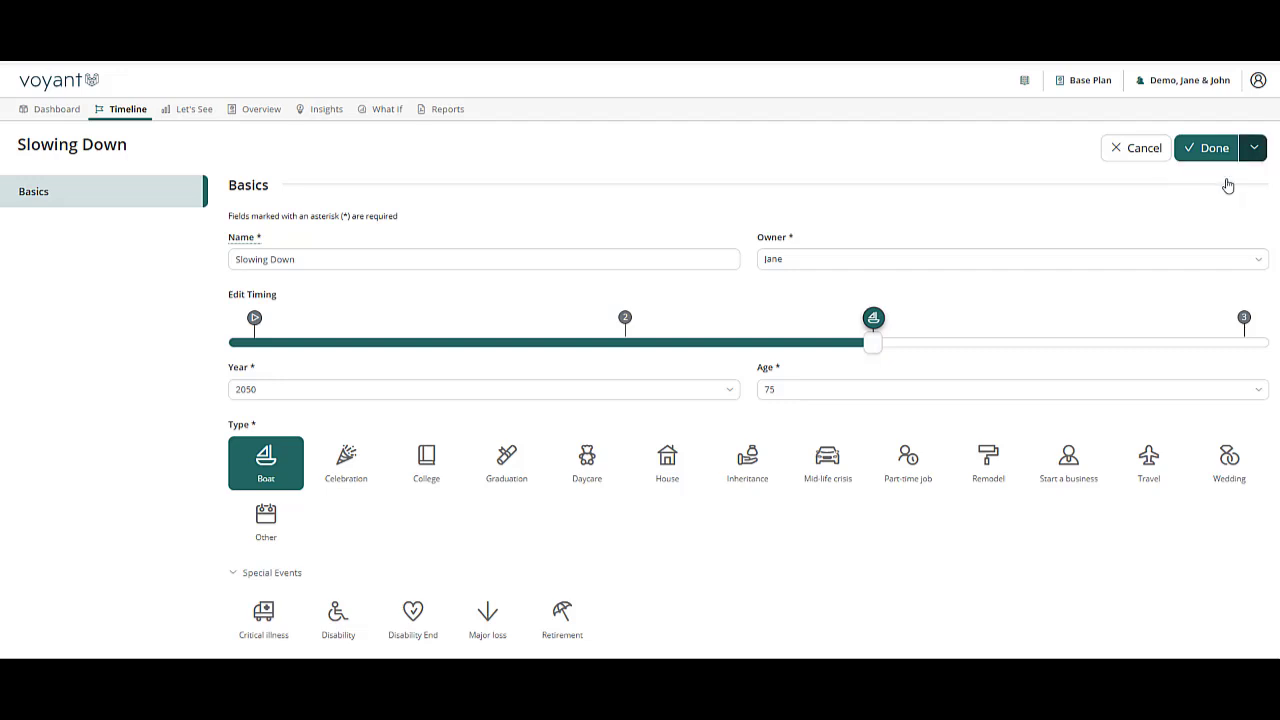
- Add another client event named Remodel at age 55 with the House type, and save it to the timeline
{"action": "left_click", "coordinate": [766, 390]}
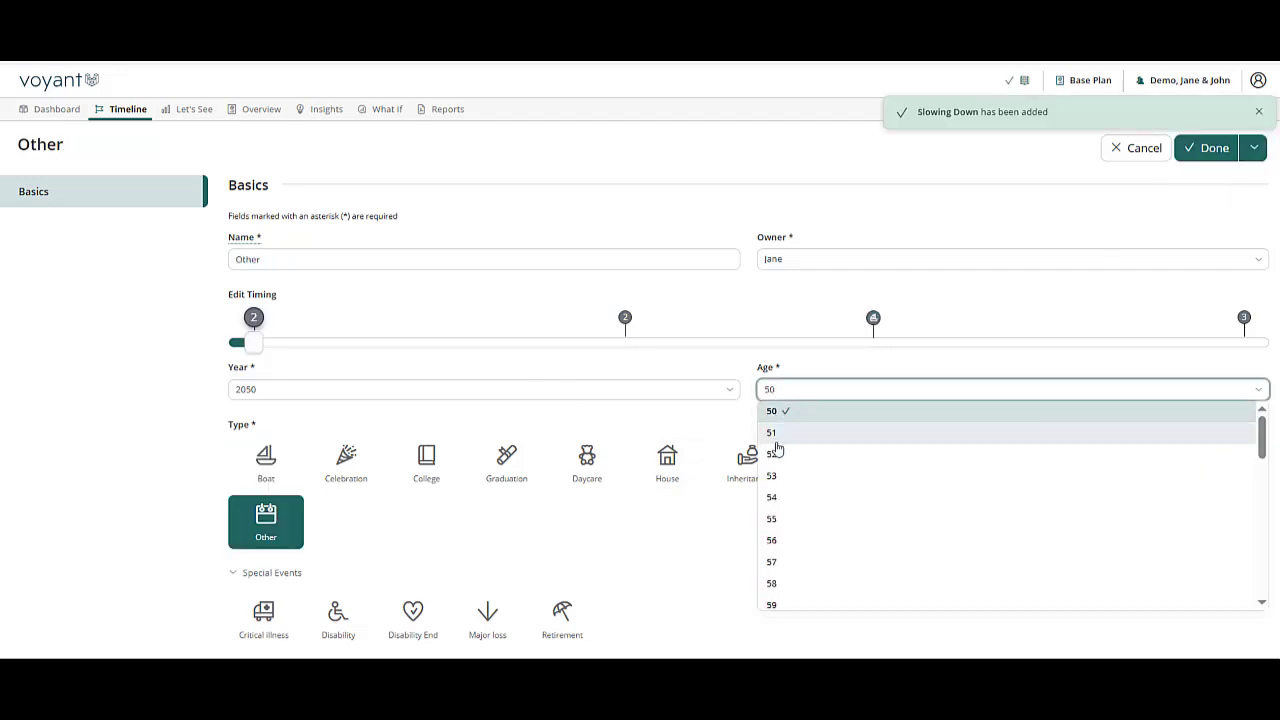
{"action": "left_click", "coordinate": [771, 519]}
{"action": "left_click", "coordinate": [250, 259]}
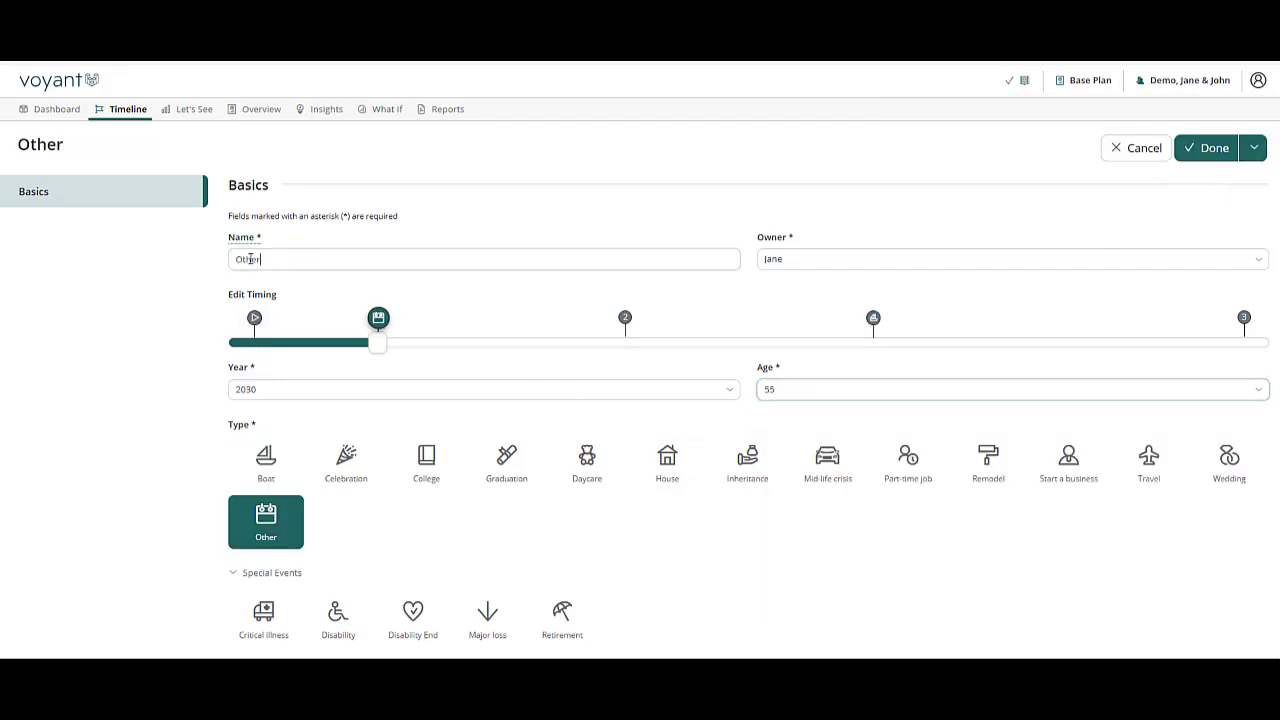
{"action": "double_click", "coordinate": [250, 259]}
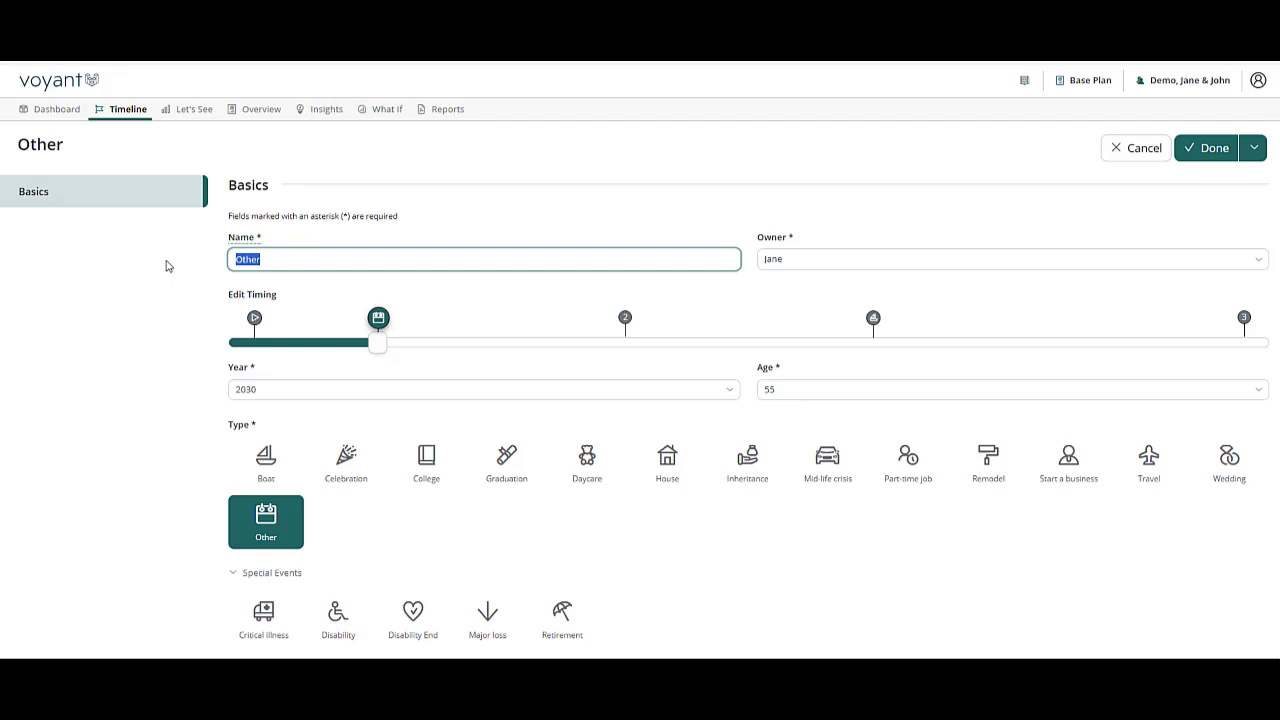
{"action": "type", "text": "Remodel"}
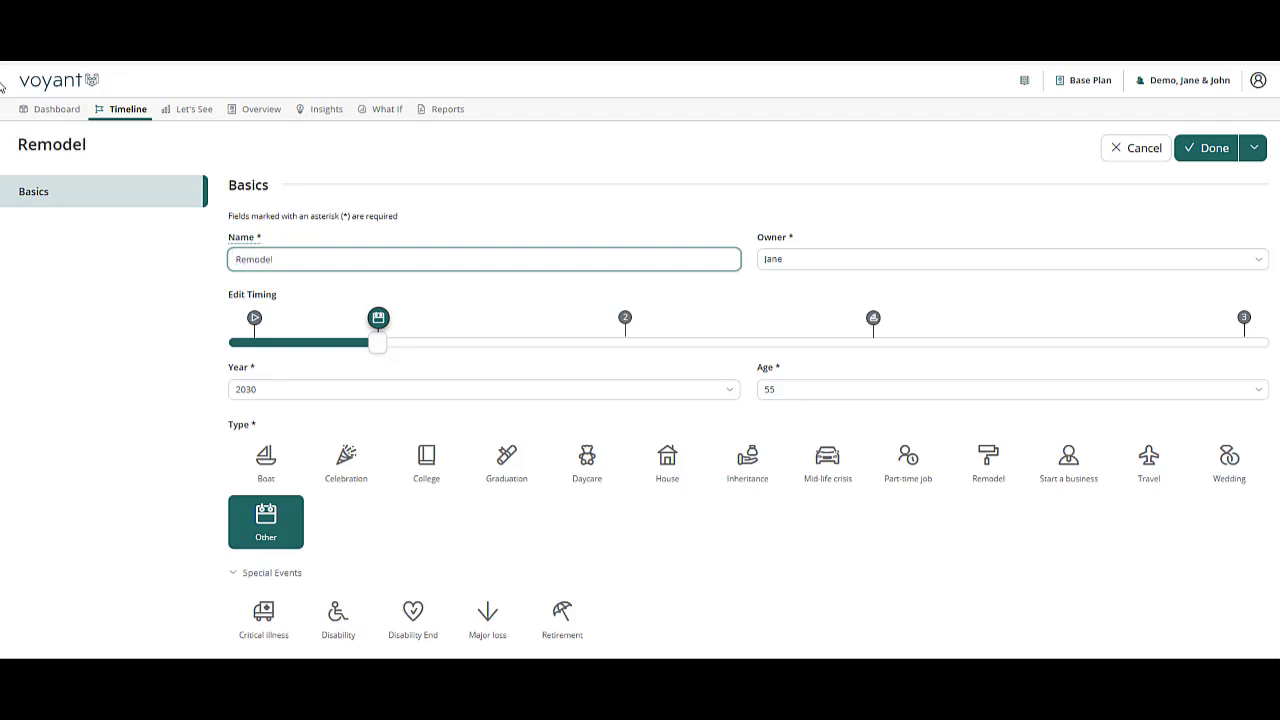
{"action": "left_click", "coordinate": [656, 470]}
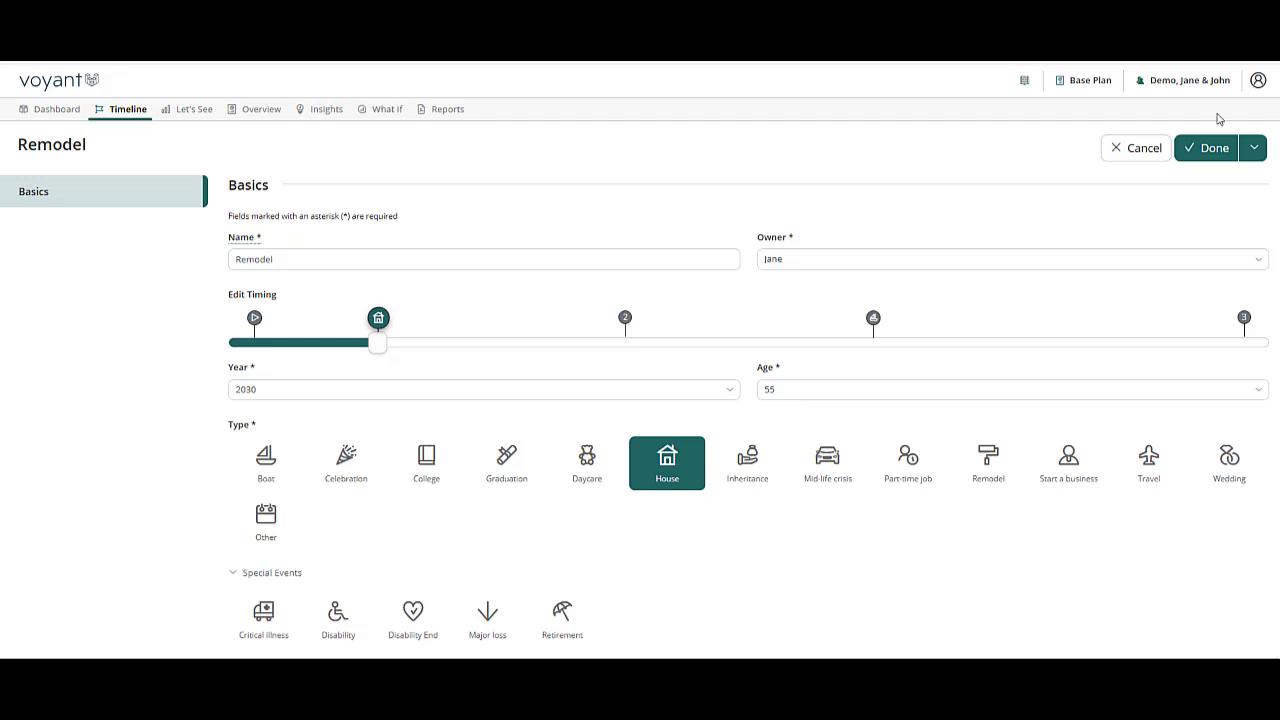
{"action": "left_click", "coordinate": [1222, 150]}
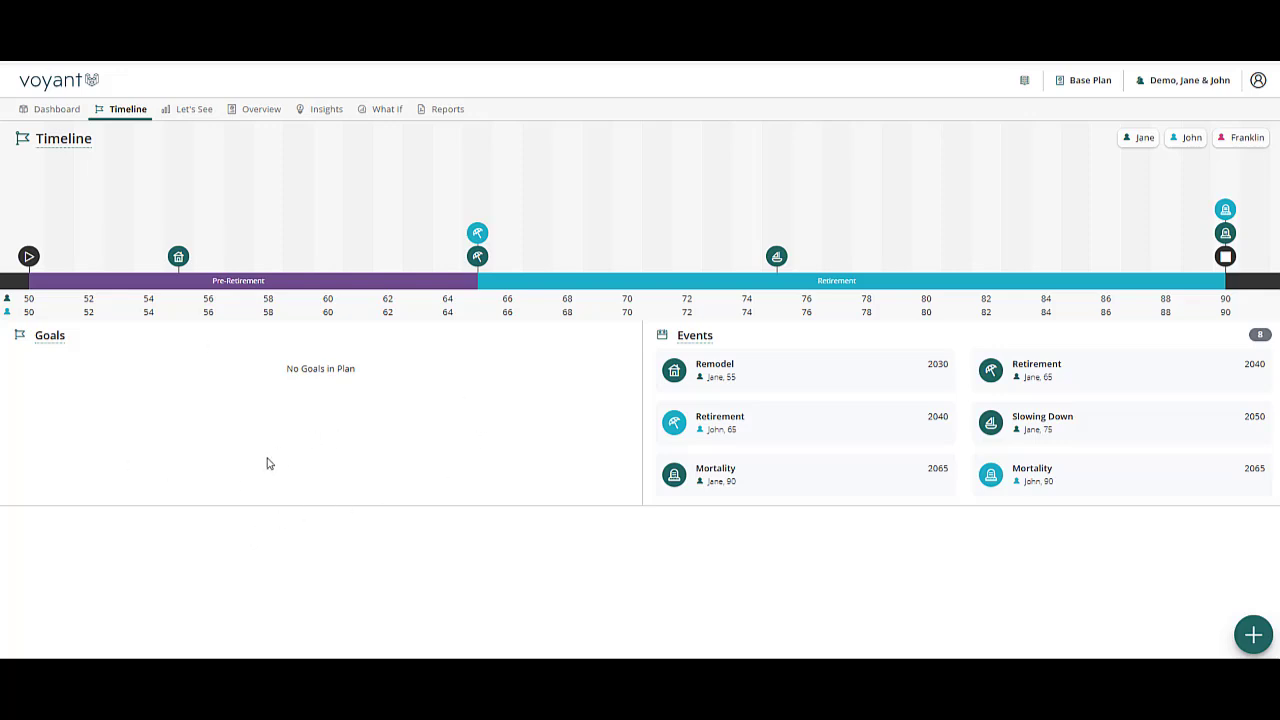
- Start a new Retirement Goal from the timeline and name it Retirement Living Expenses Goal
{"action": "left_click", "coordinate": [1253, 634]}
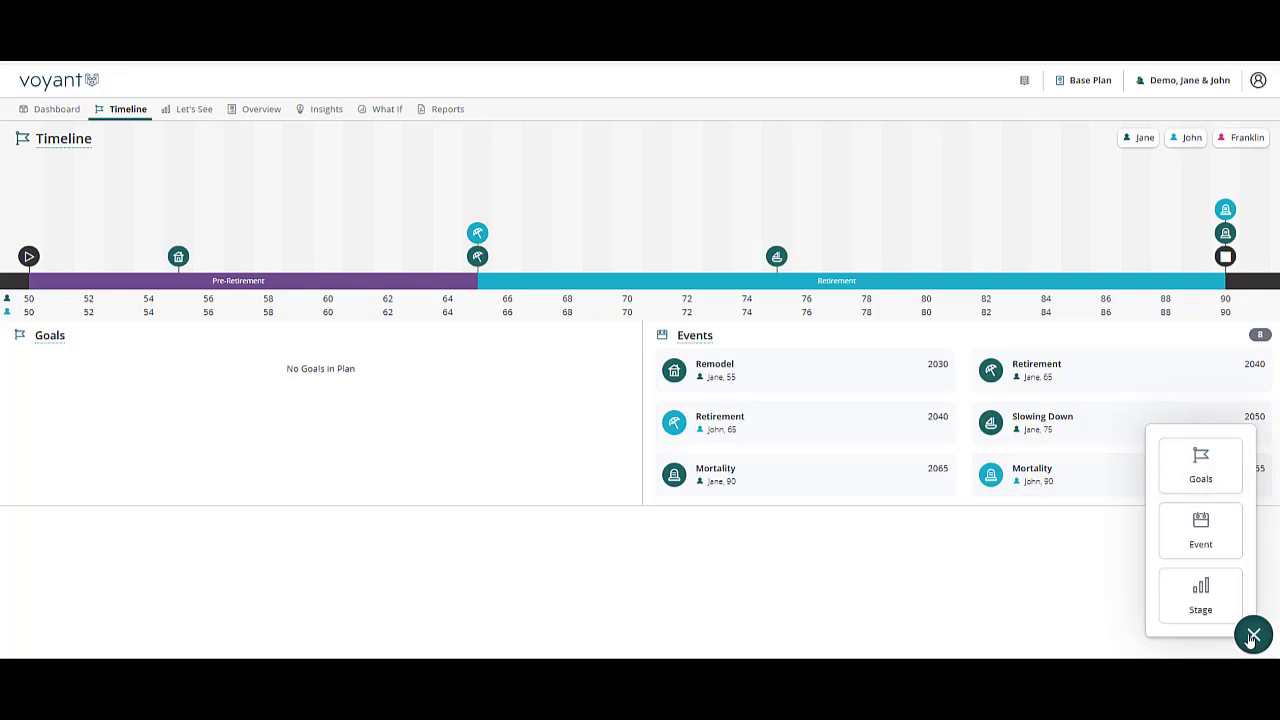
{"action": "left_click", "coordinate": [1198, 463]}
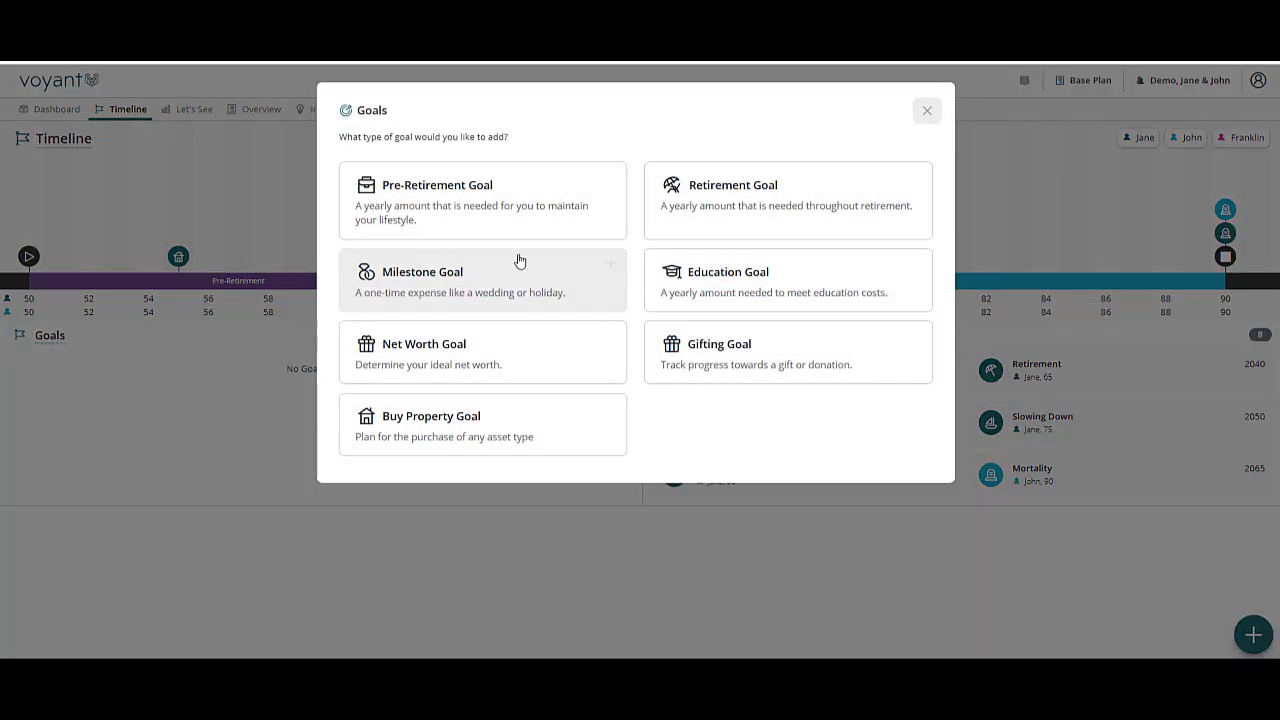
{"action": "left_click", "coordinate": [690, 205]}
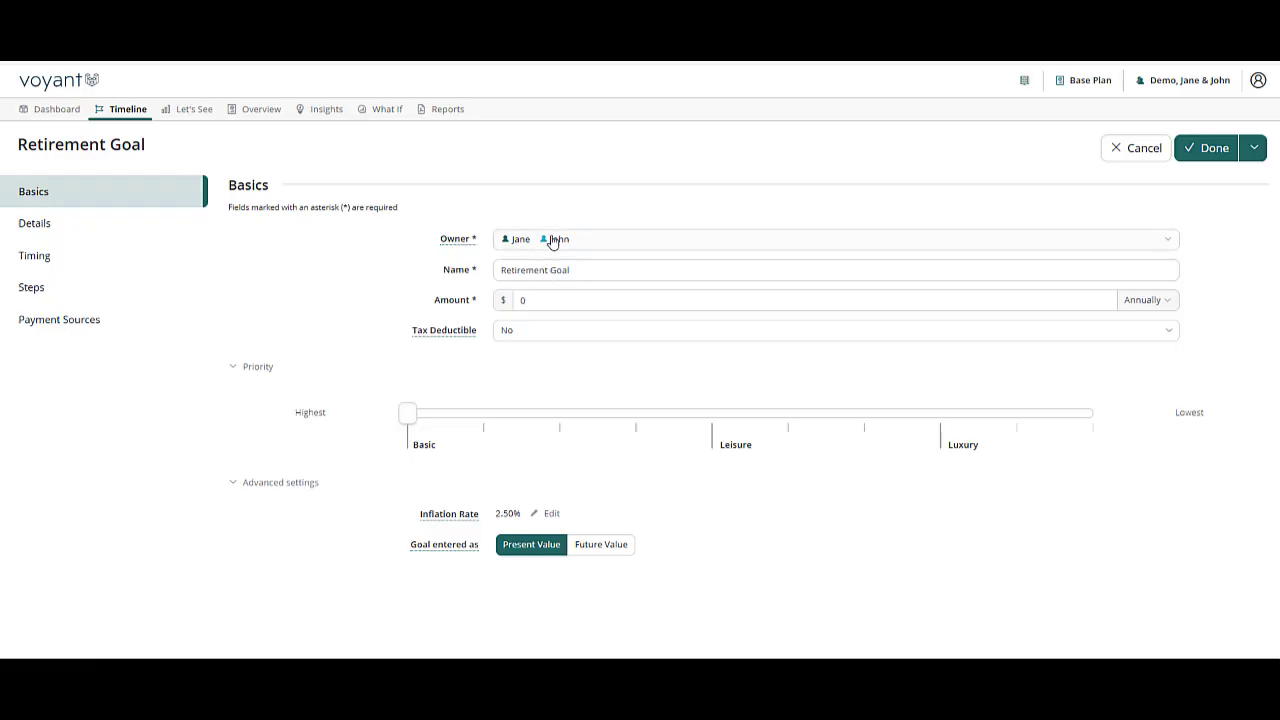
{"action": "left_click", "coordinate": [551, 270]}
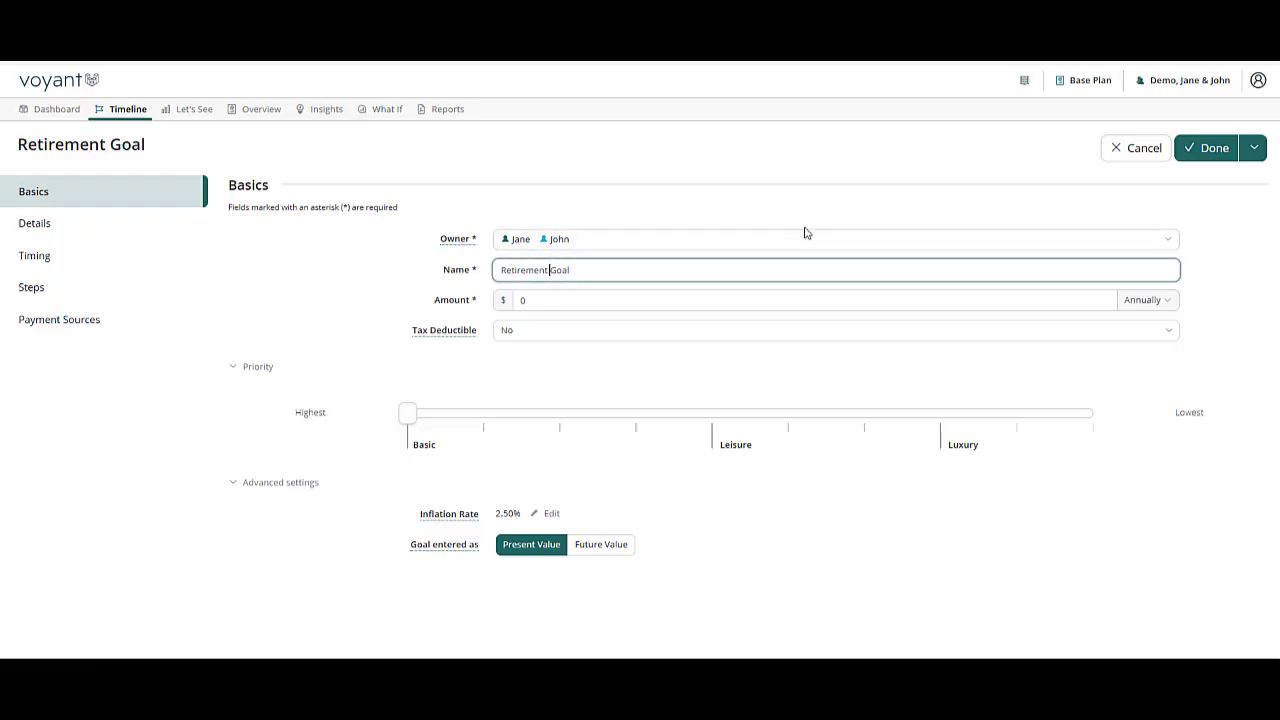
{"action": "type", "text": "Liing"}
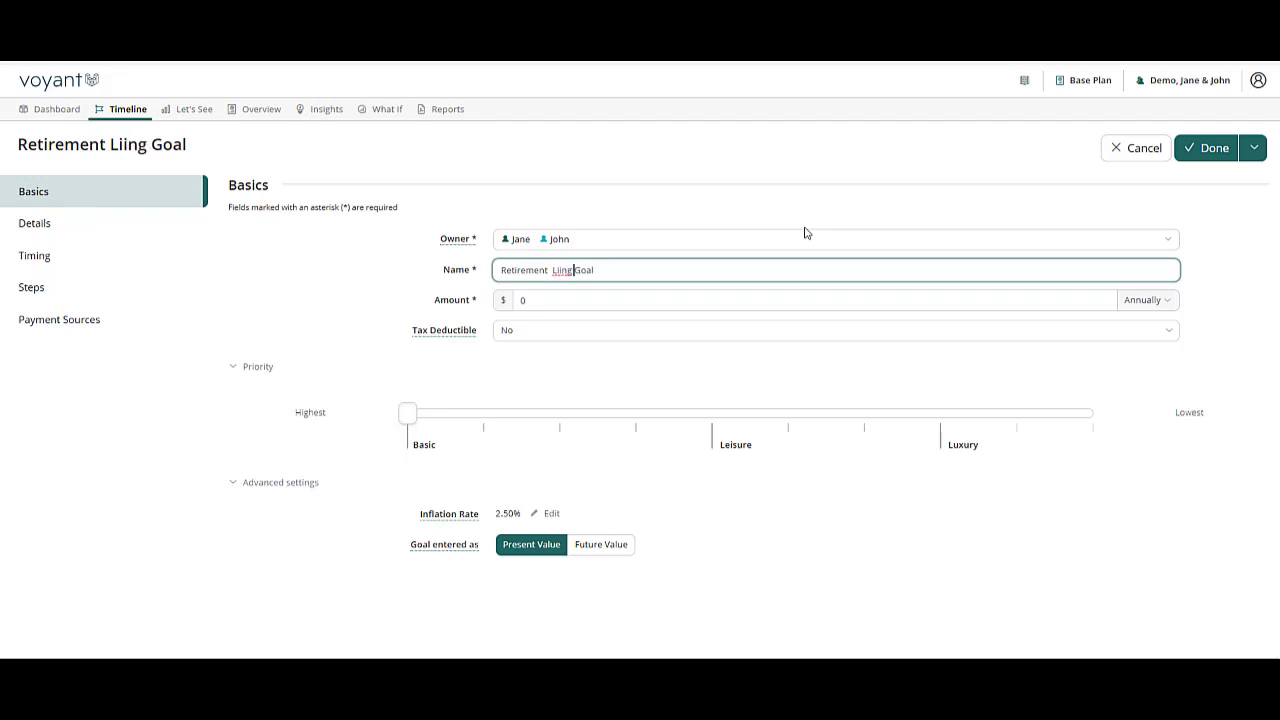
{"action": "key", "text": "BackSpace"}
{"action": "key", "text": "BackSpace"}
{"action": "key", "text": "BackSpace"}
{"action": "key", "text": "BackSpace"}
{"action": "type", "text": "ving Expense"}
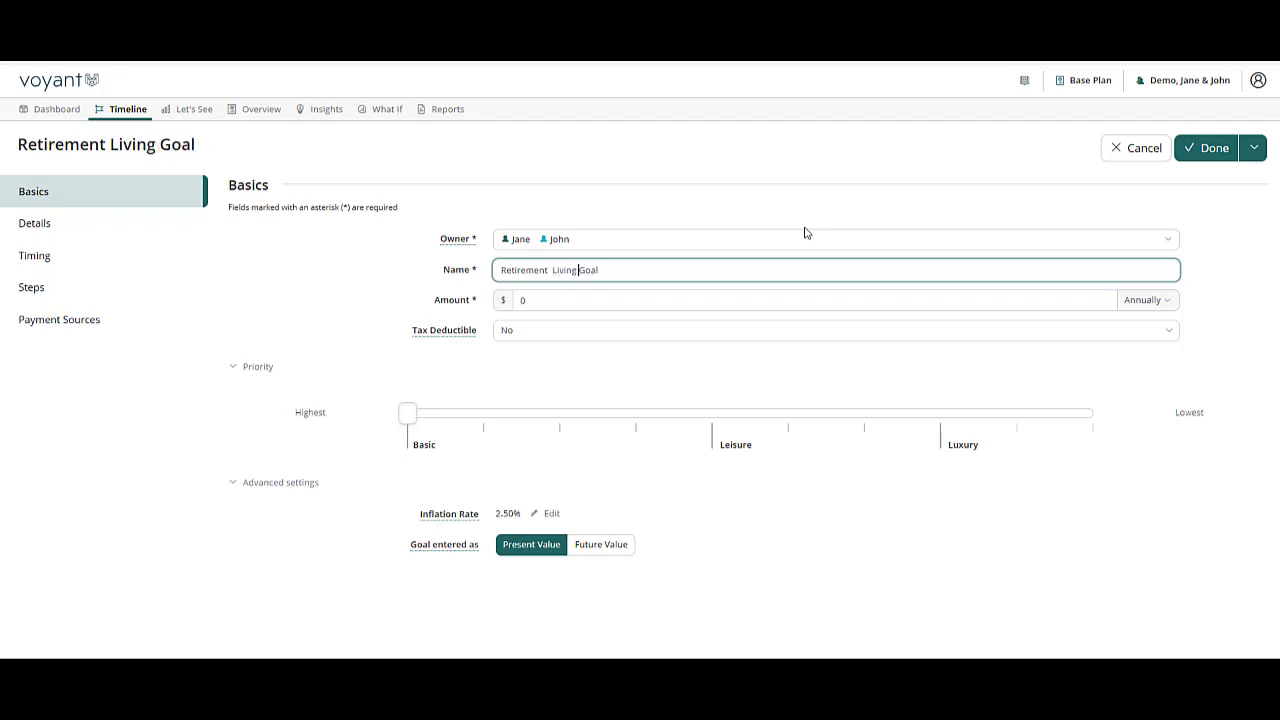
{"action": "type", "text": "s"}
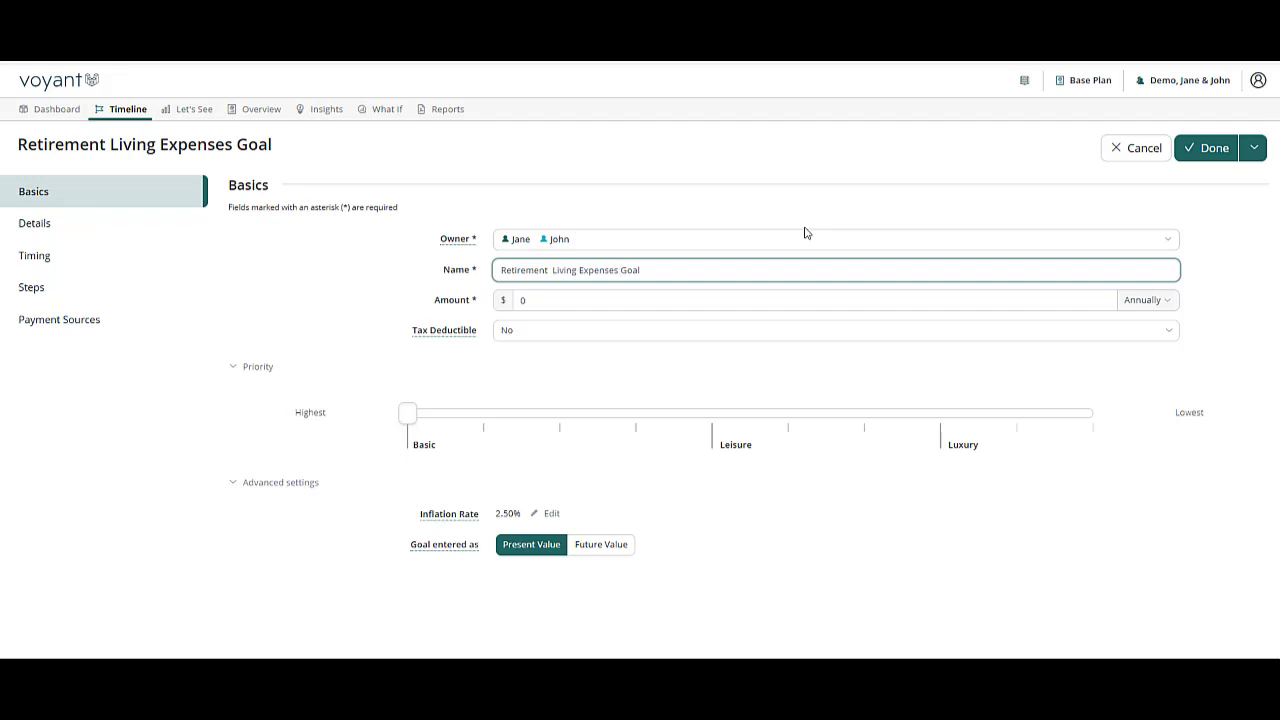
- Set the living expenses goal to $50,000 annually, check its timing, and save it with the option to add another goal
{"action": "left_click", "coordinate": [497, 302]}
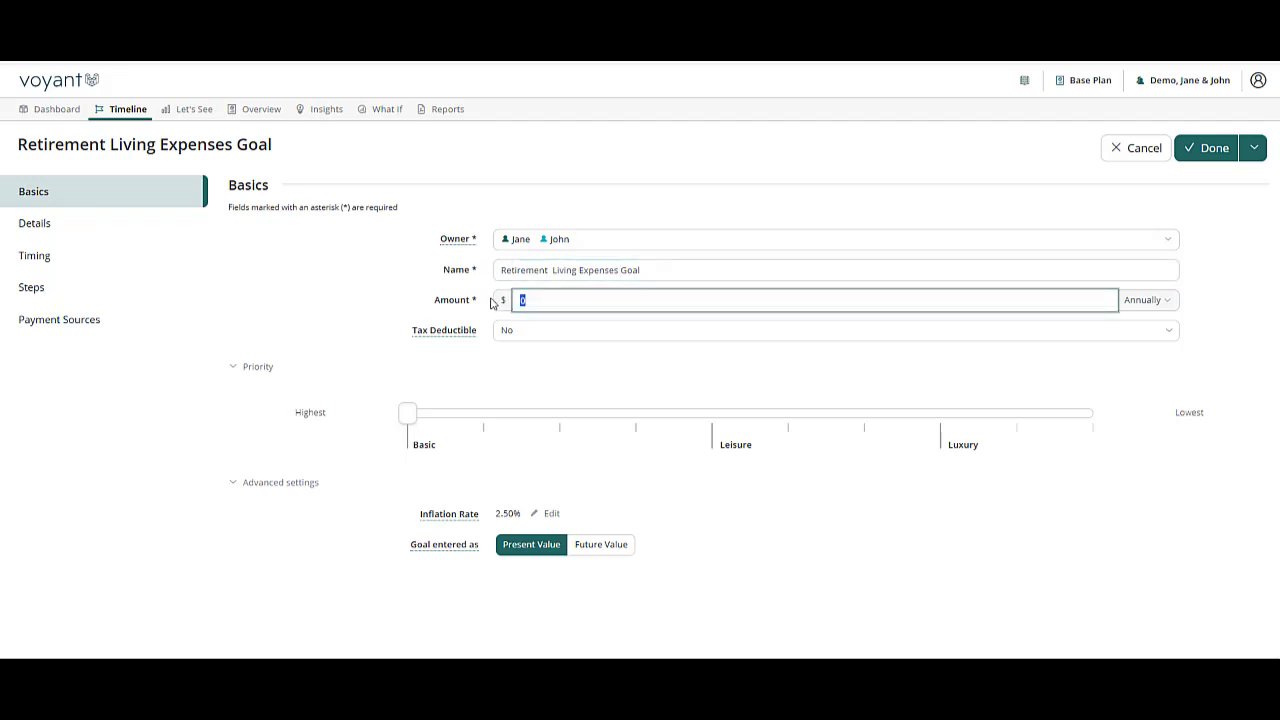
{"action": "type", "text": "50,000"}
{"action": "left_click", "coordinate": [58, 262]}
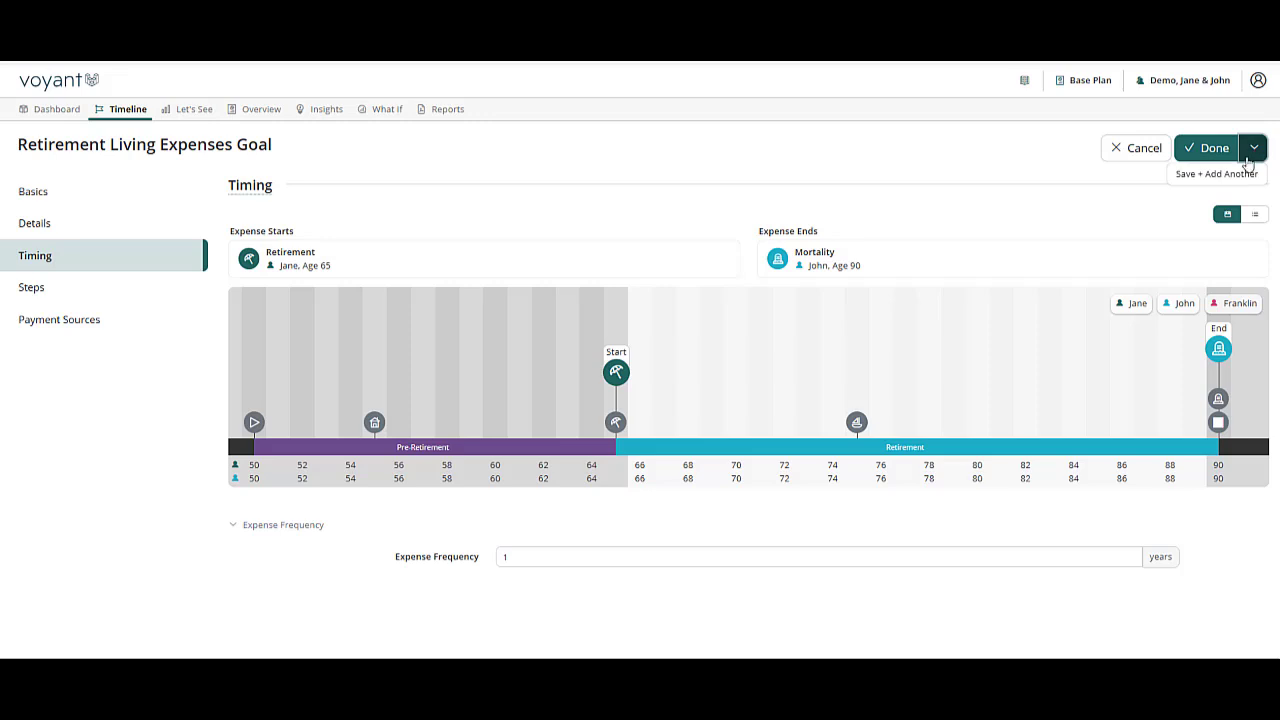
{"action": "left_click", "coordinate": [1219, 177]}
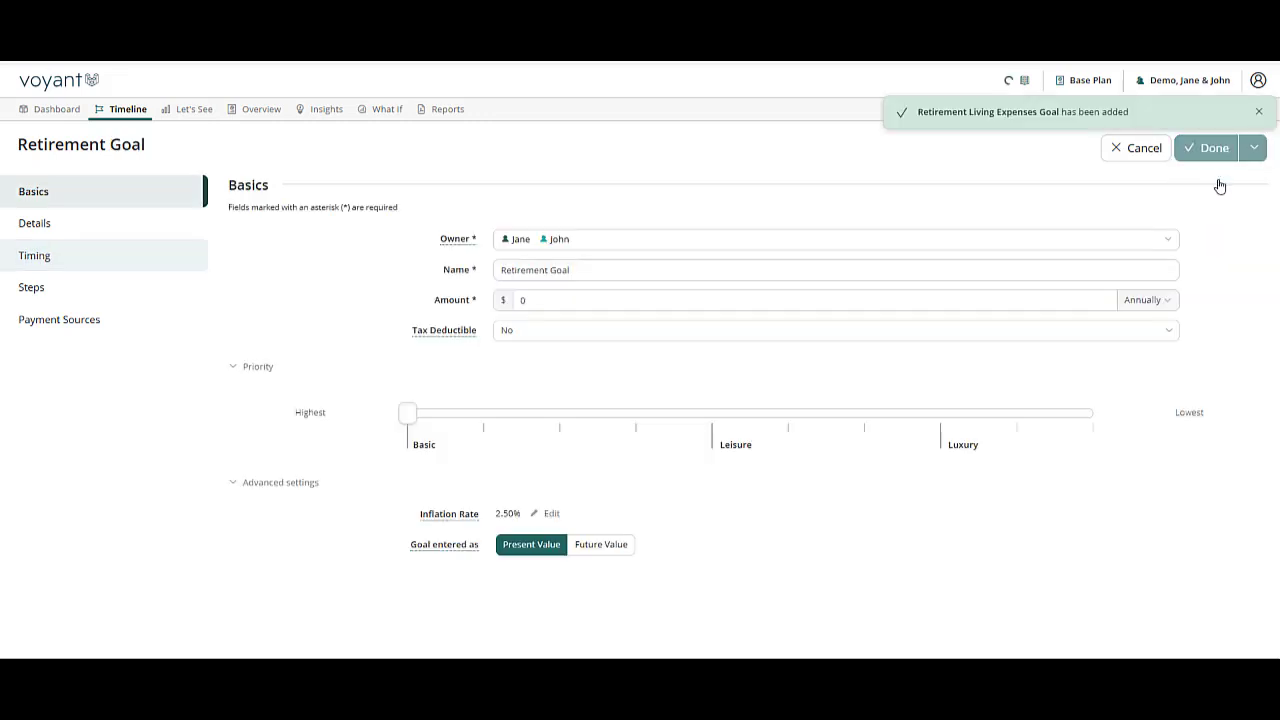
- Name the new retirement goal Retirement Travel Goal, with an amount of $20,000 annually and Leisure priority
{"action": "left_click", "coordinate": [556, 269]}
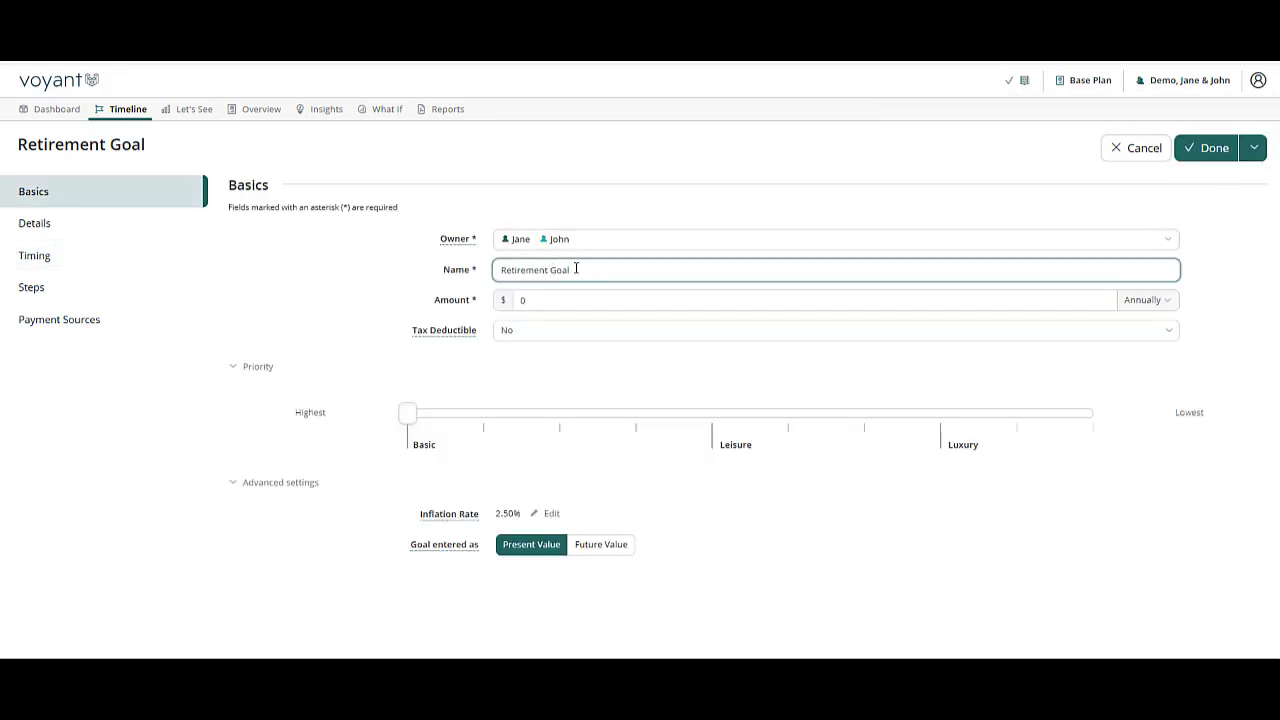
{"action": "type", "text": "Travel"}
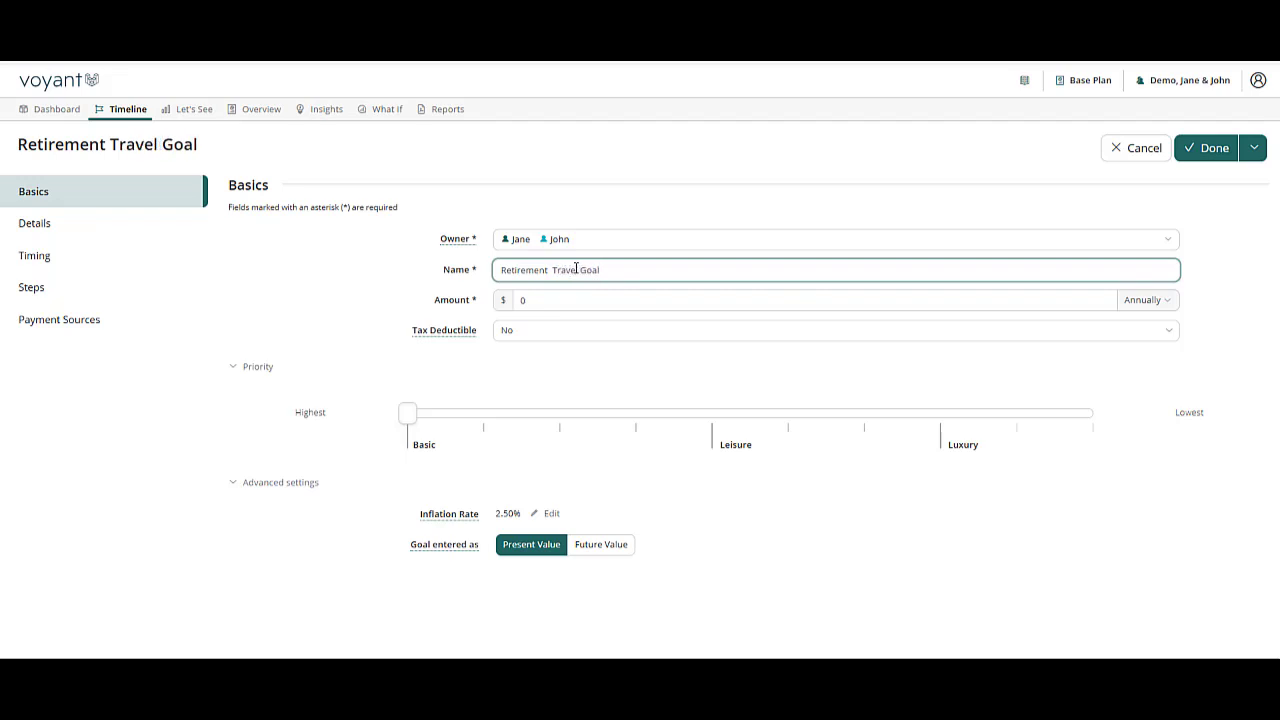
{"action": "left_click", "coordinate": [535, 299]}
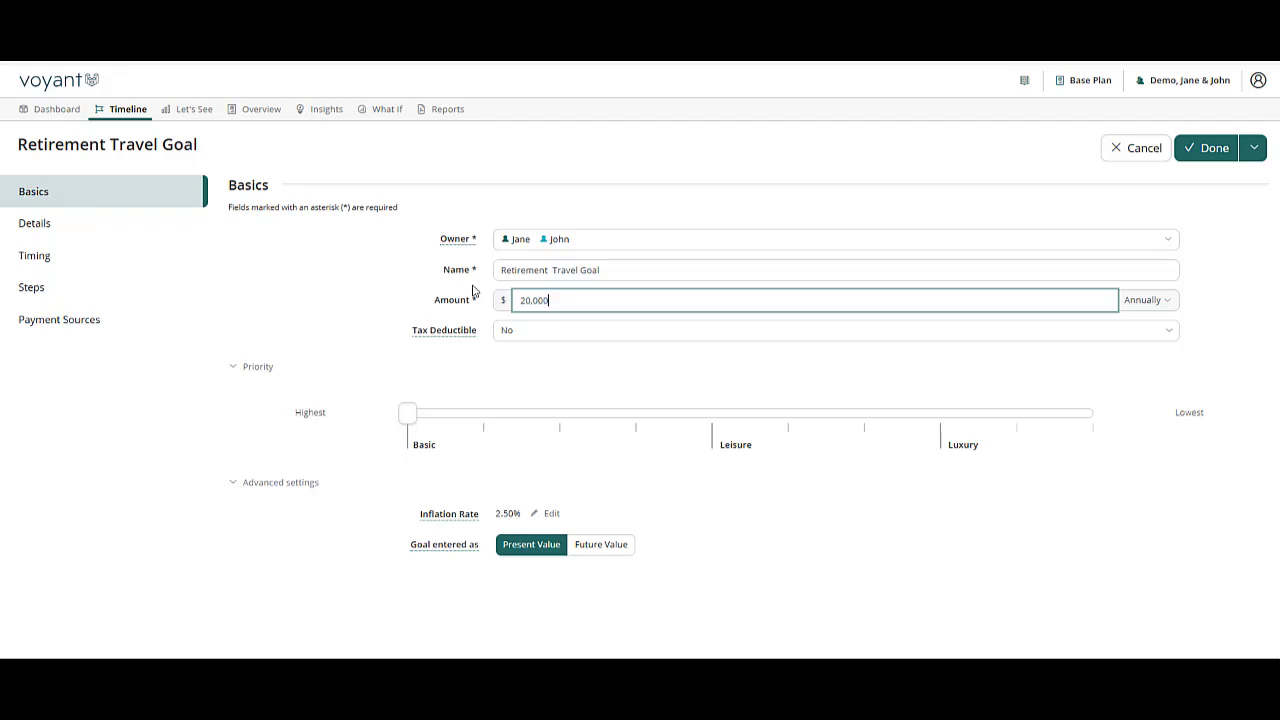
{"action": "left_click_drag", "start_coordinate": [408, 414], "coordinate": [707, 421]}
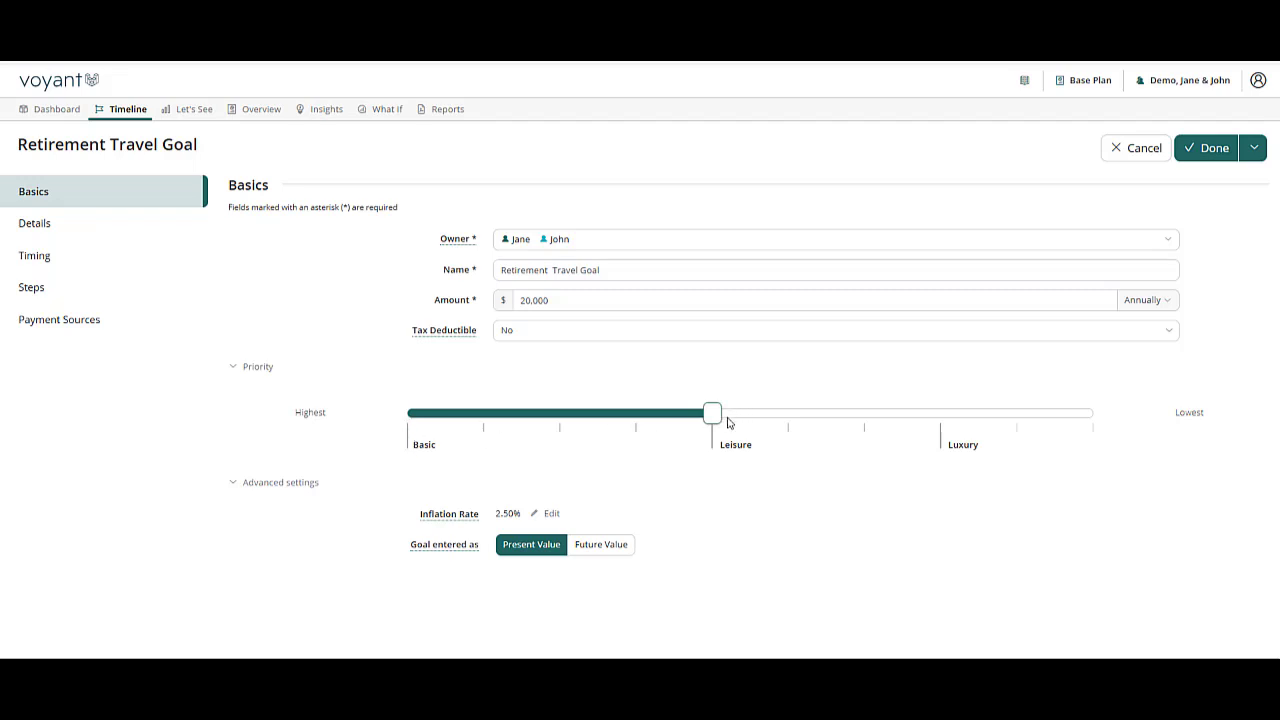
- Add a step to the travel goal that changes its amount to $10,000 at the Slowing Down event at age 75
{"action": "left_click", "coordinate": [33, 289]}
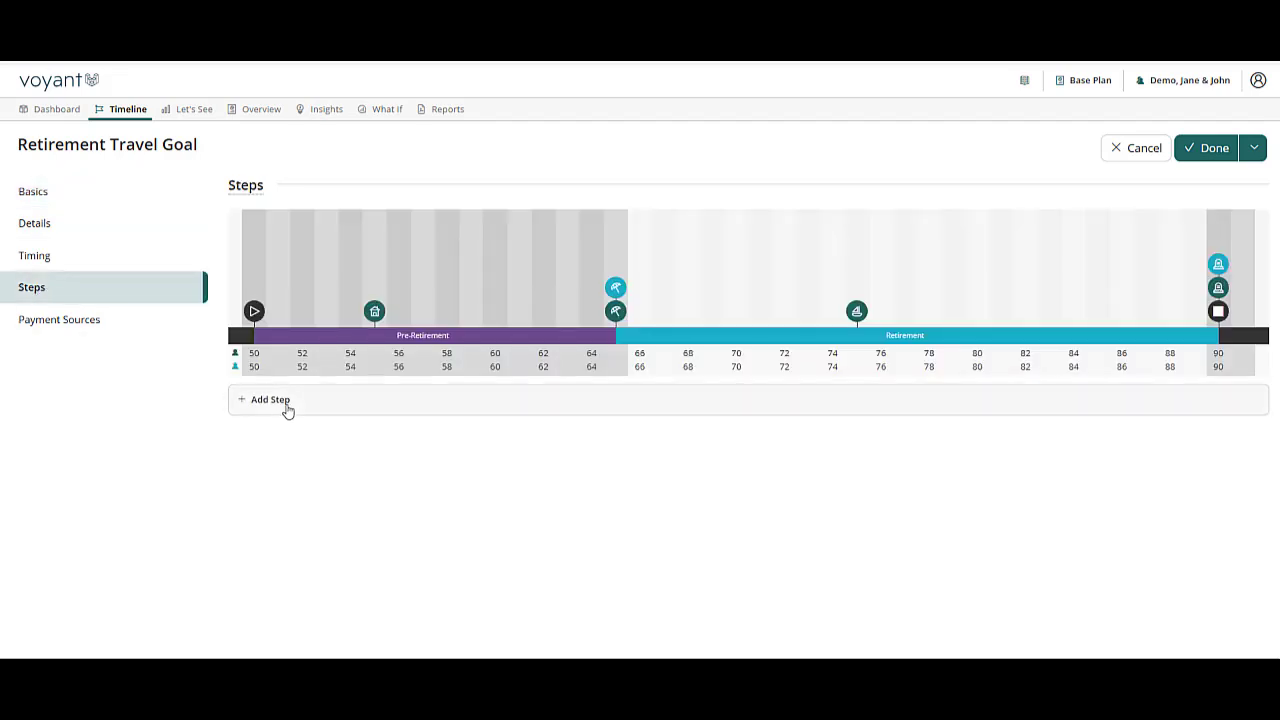
{"action": "mouse_move", "coordinate": [860, 316]}
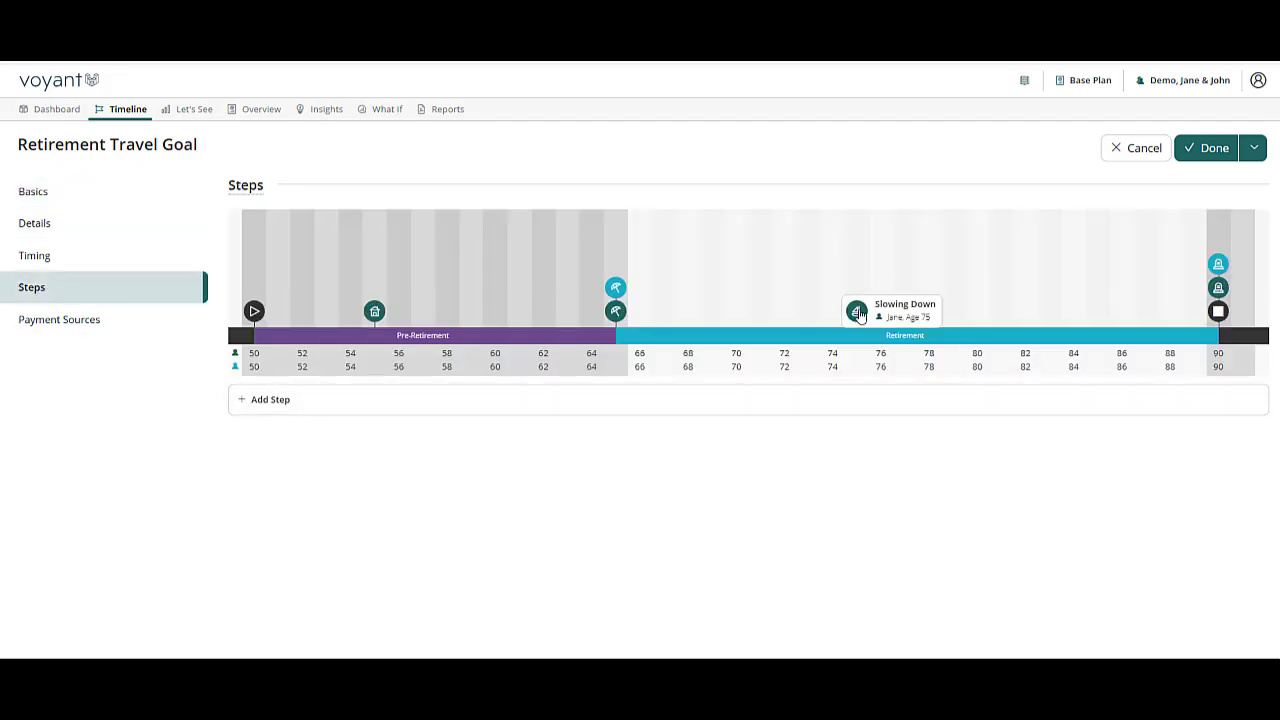
{"action": "left_click", "coordinate": [252, 400]}
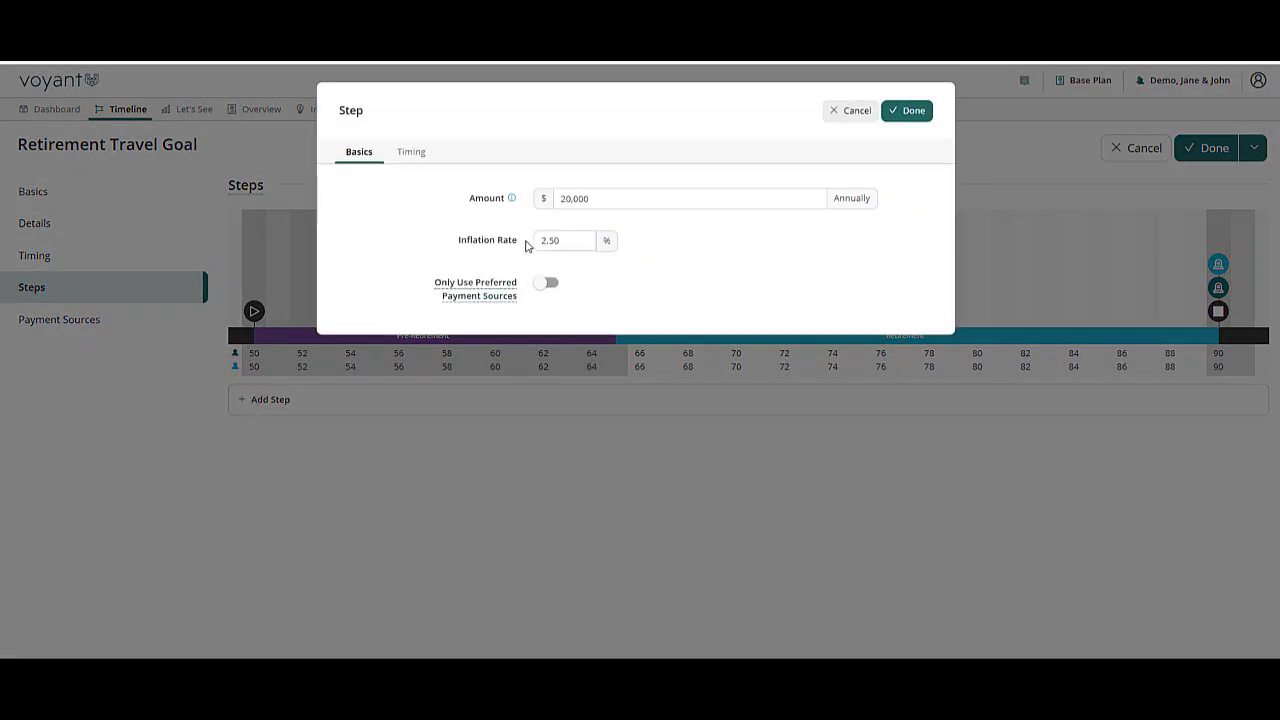
{"action": "left_click_drag", "start_coordinate": [566, 196], "coordinate": [562, 197]}
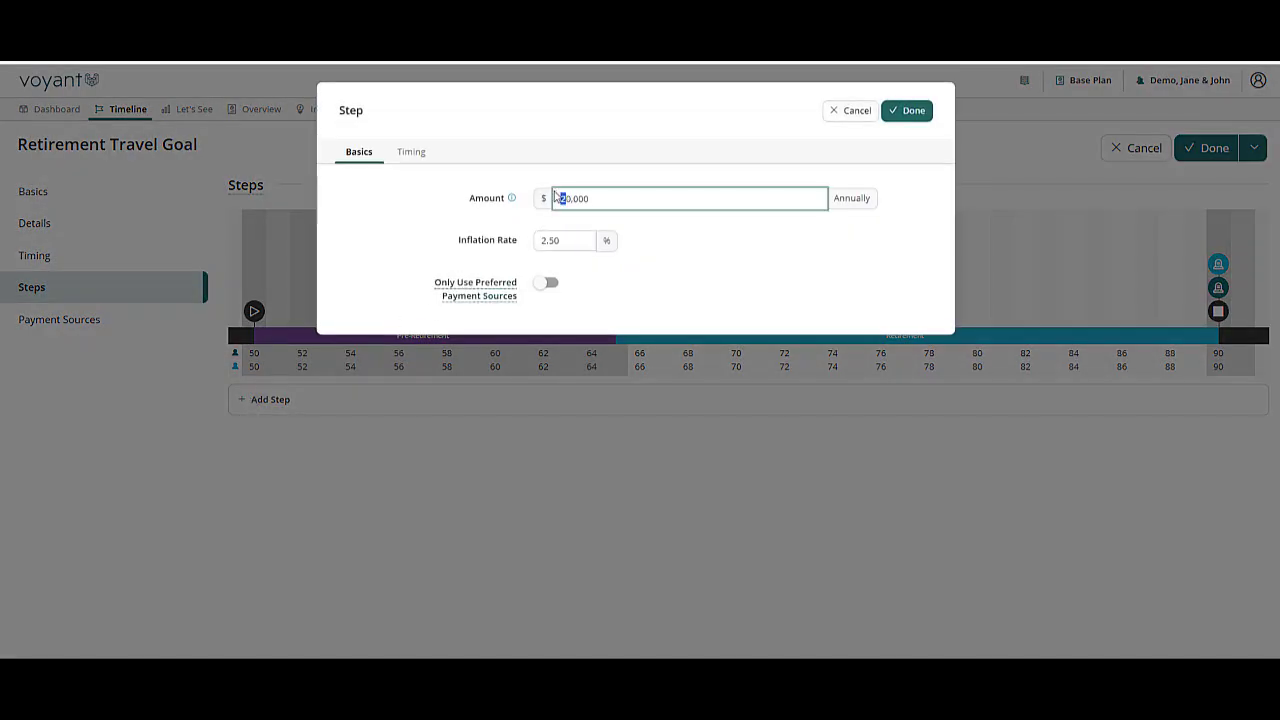
{"action": "key", "text": "ctrl+a"}
{"action": "key", "text": "BackSpace"}
{"action": "left_click", "coordinate": [409, 153]}
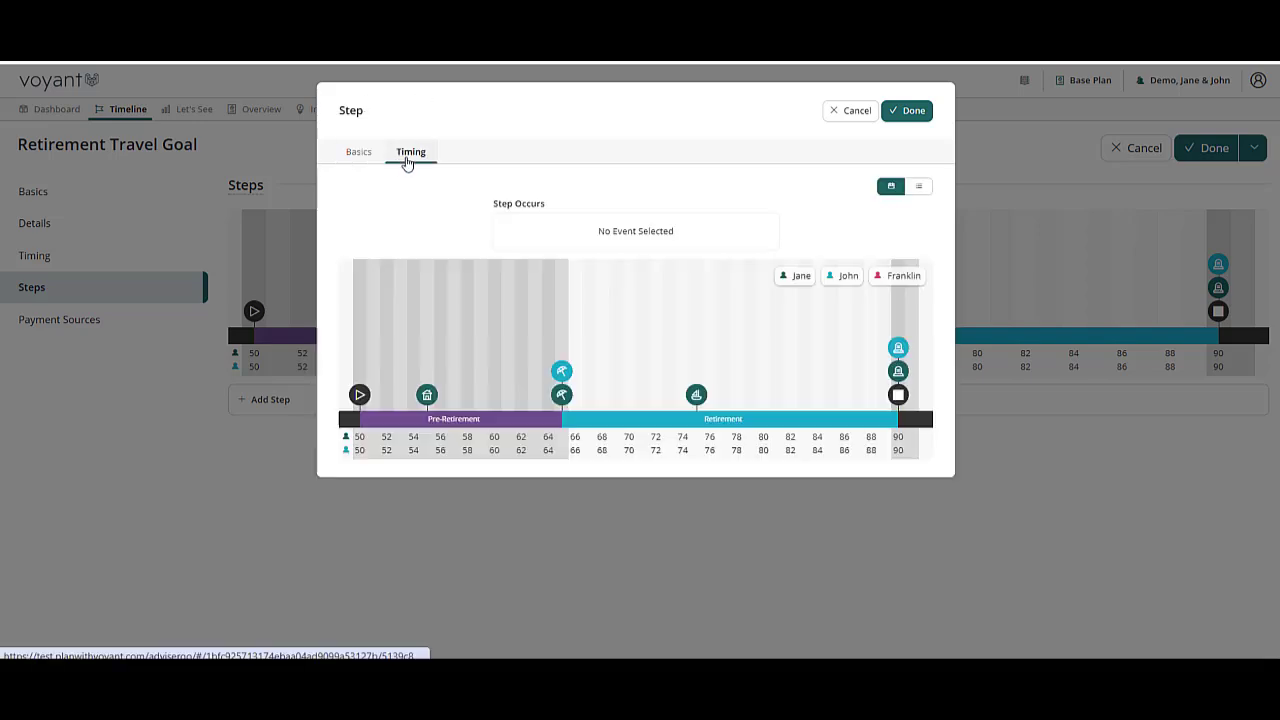
{"action": "left_click", "coordinate": [697, 397]}
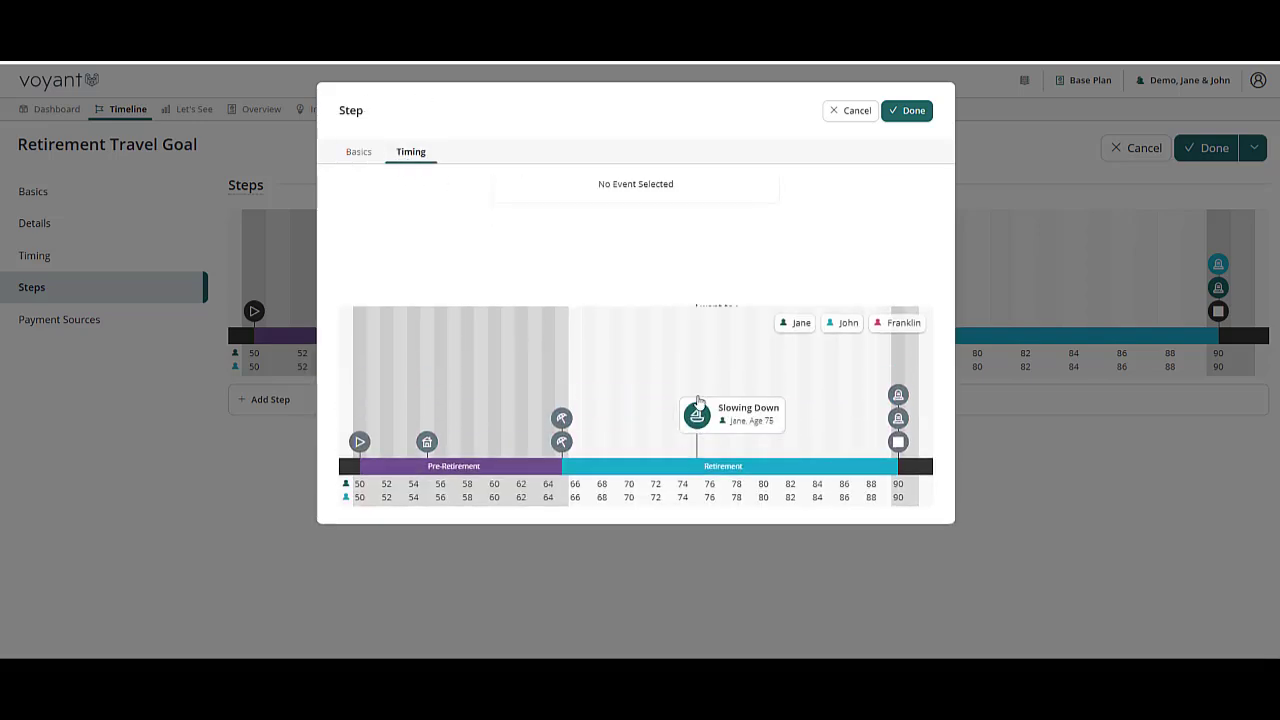
{"action": "left_click", "coordinate": [734, 215]}
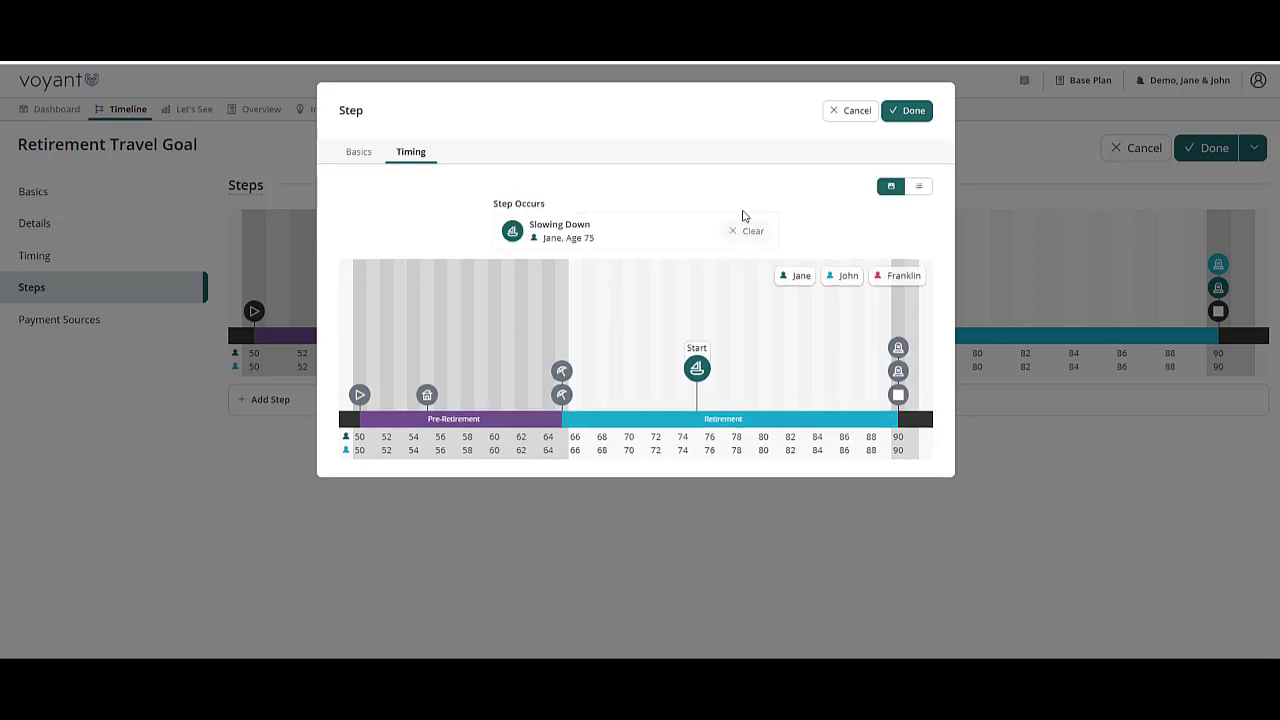
{"action": "left_click", "coordinate": [913, 117]}
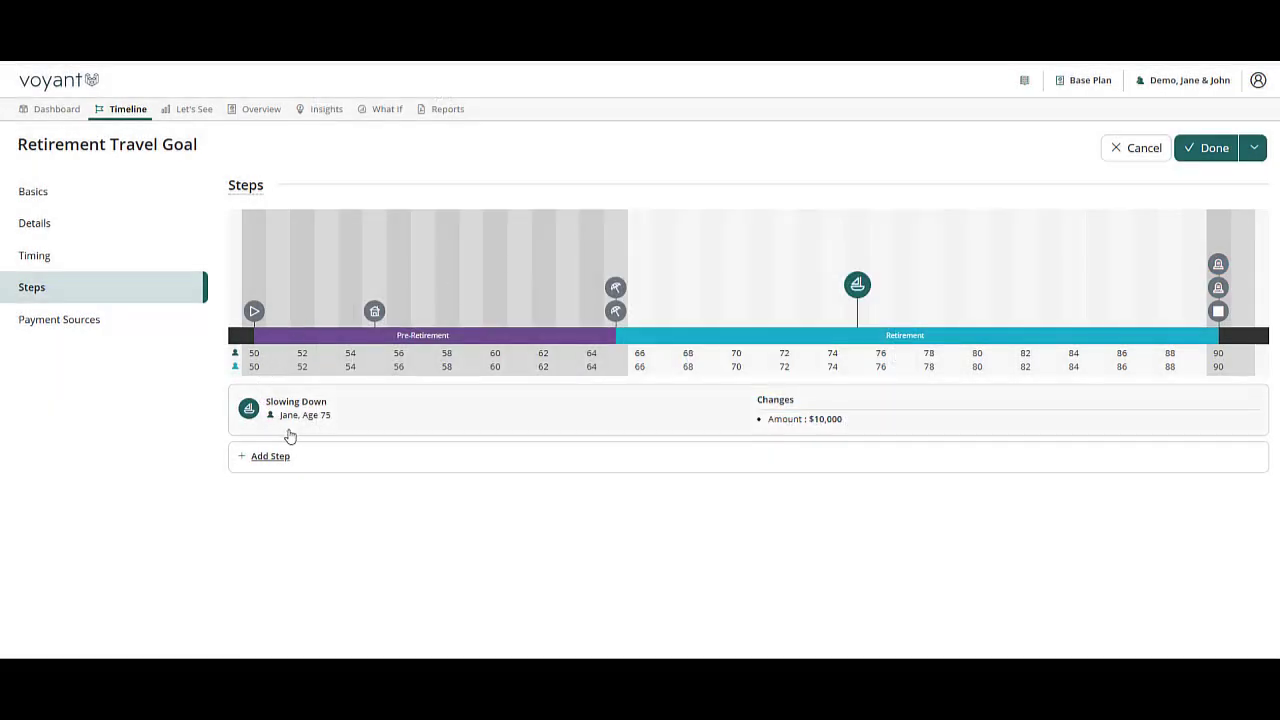
- Recheck the travel goal's basic details and step, and save the goal to the timeline
{"action": "left_click", "coordinate": [46, 199]}
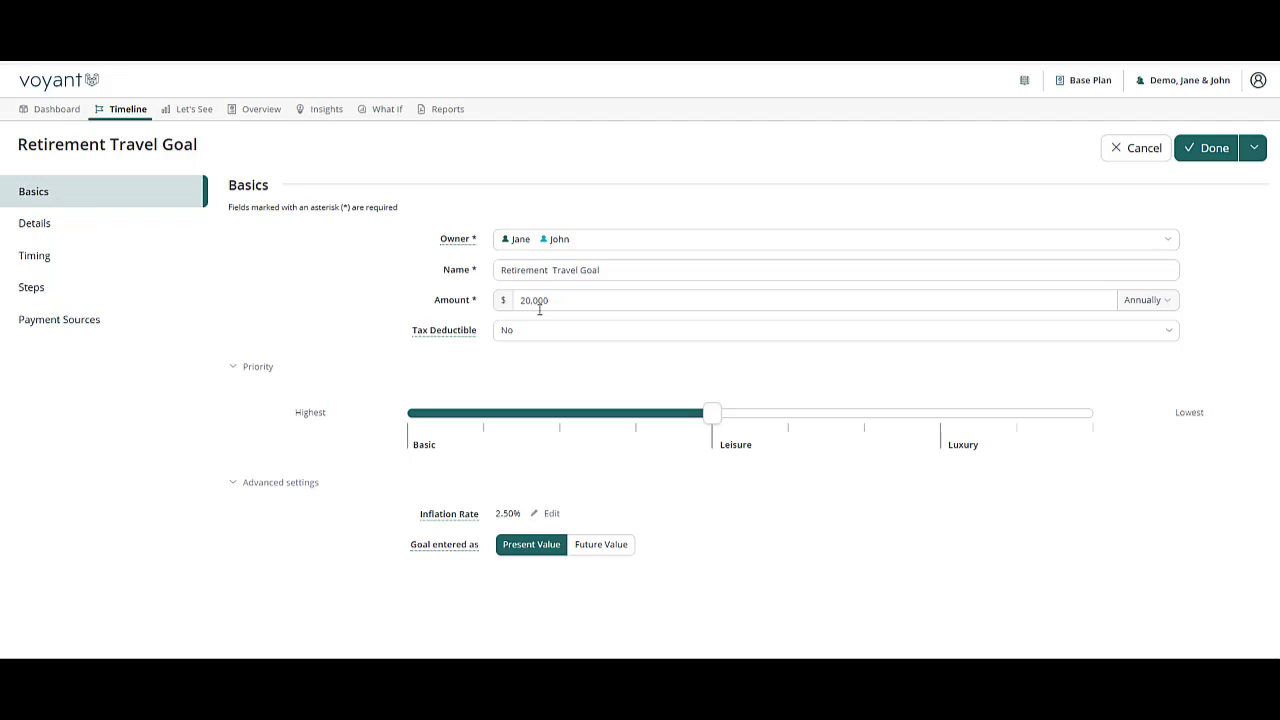
{"action": "left_click", "coordinate": [66, 297]}
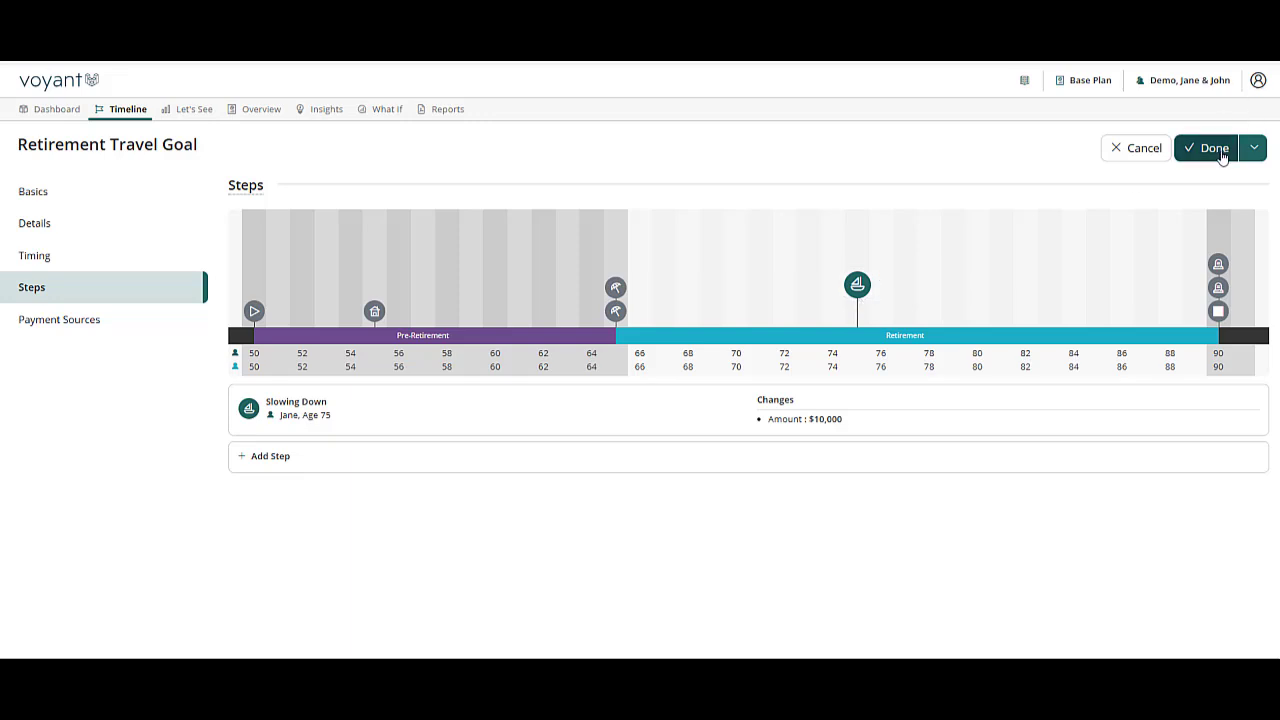
{"action": "left_click", "coordinate": [1214, 148]}
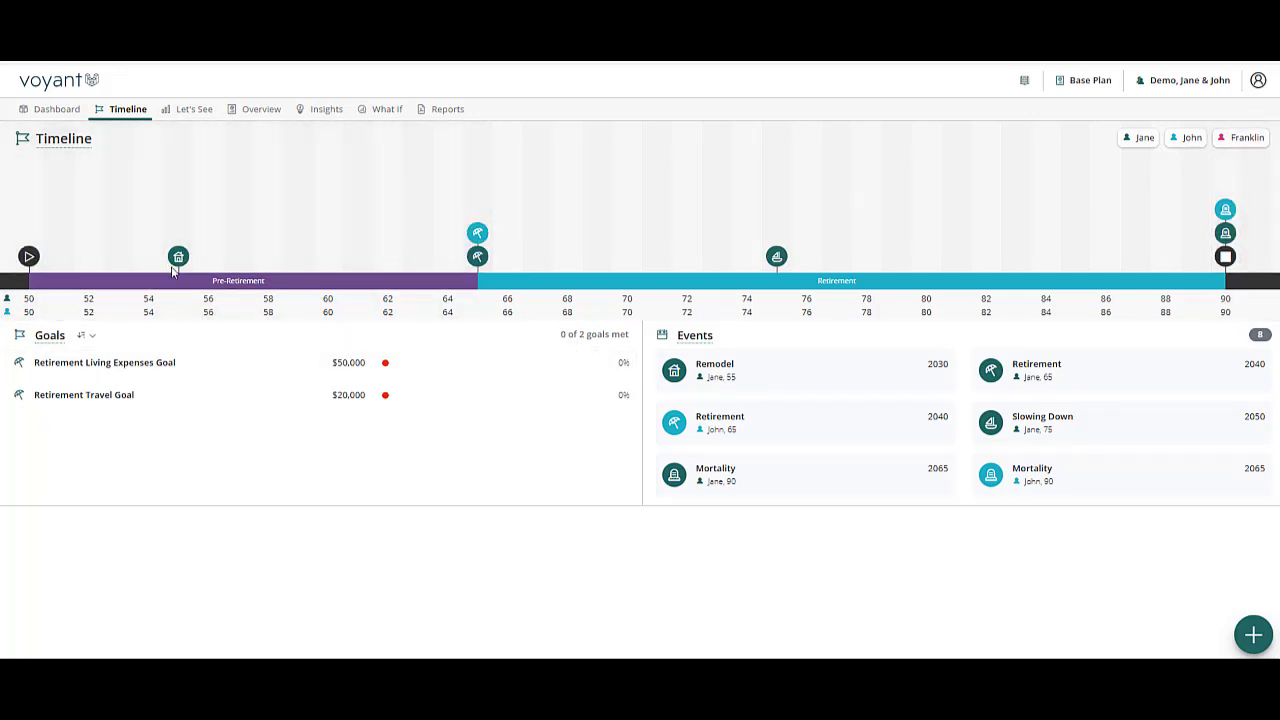
- Start a Milestone Goal named Kitchen Remodel, with an amount of $30,000 and Luxury priority
{"action": "mouse_move", "coordinate": [177, 260]}
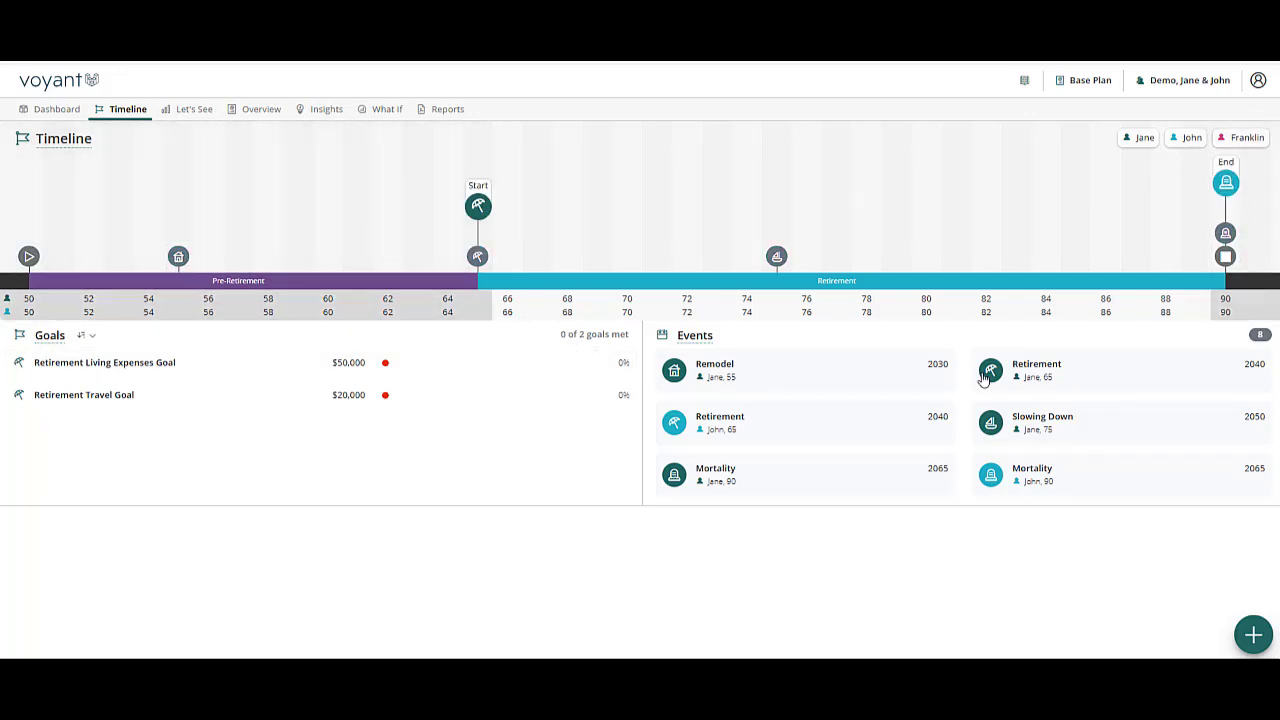
{"action": "left_click", "coordinate": [1253, 640]}
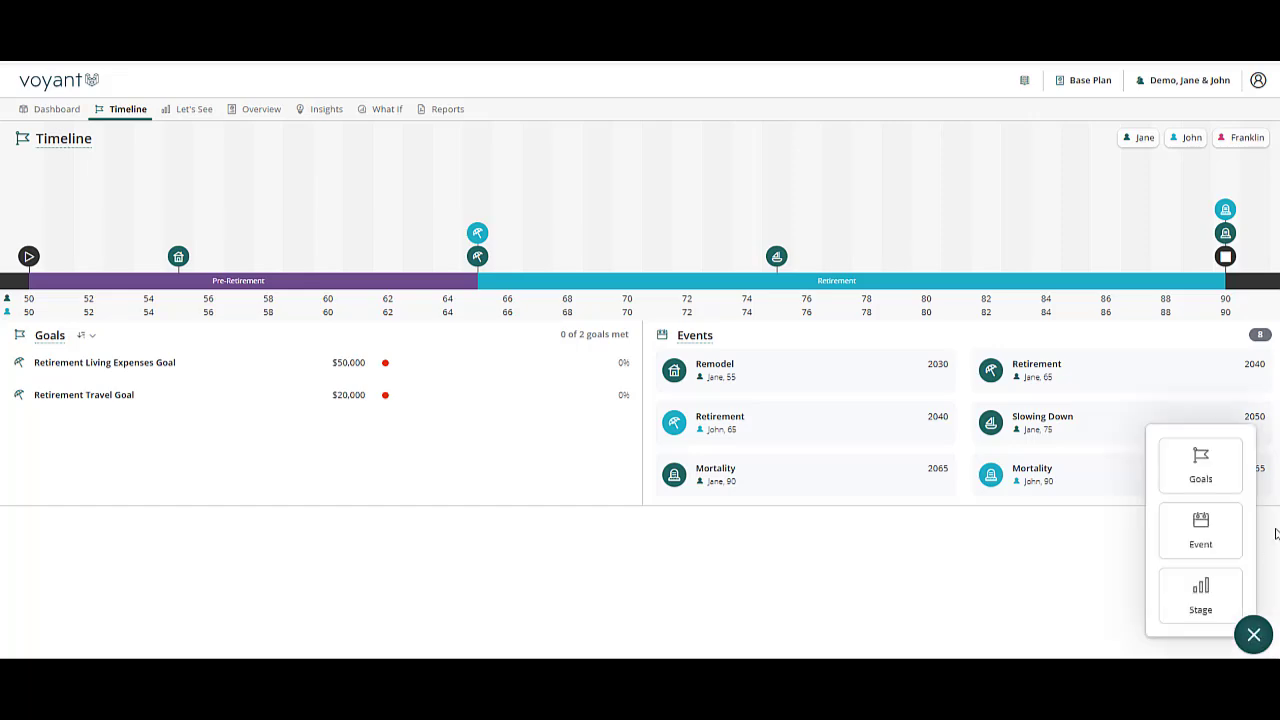
{"action": "left_click", "coordinate": [1200, 468]}
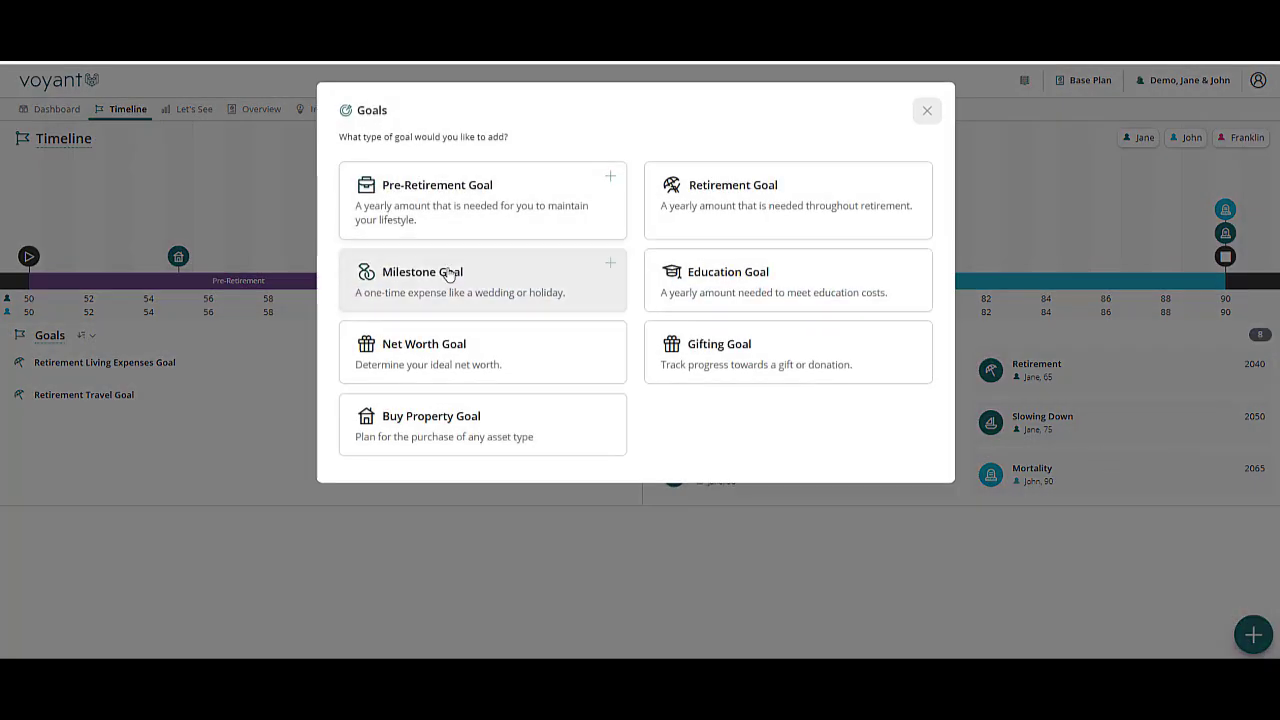
{"action": "left_click", "coordinate": [414, 289]}
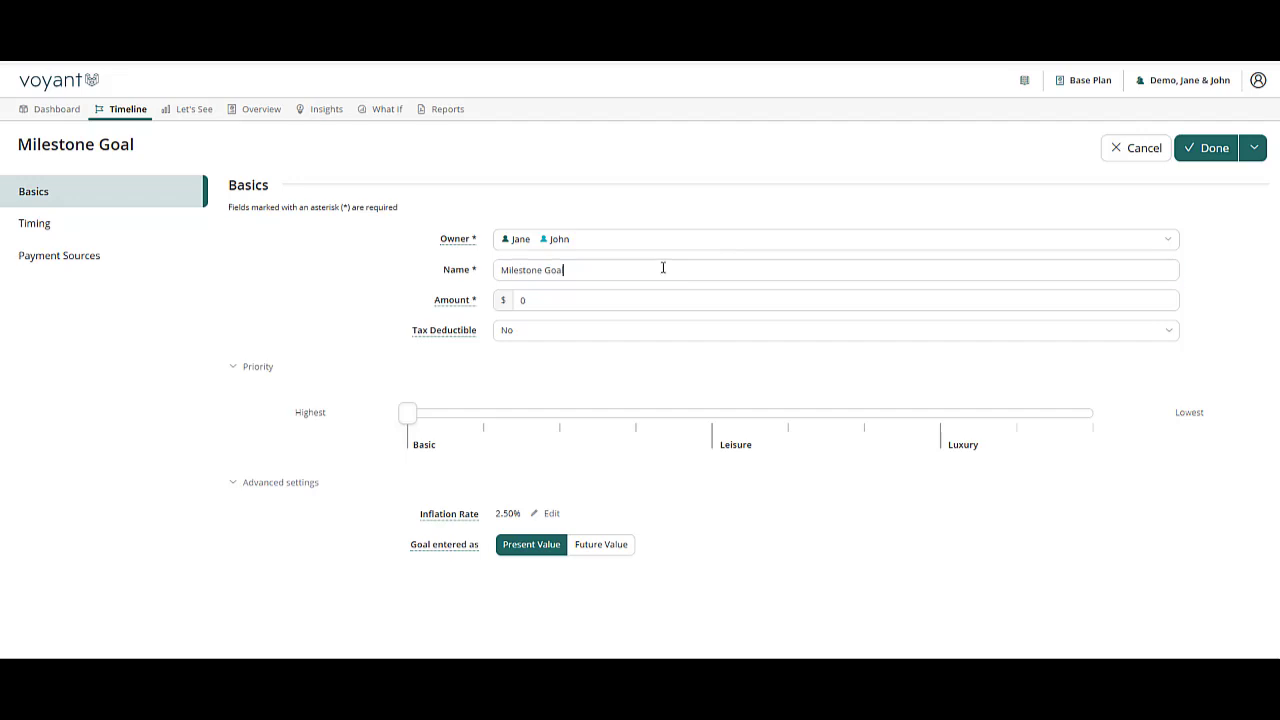
{"action": "left_click", "coordinate": [663, 268]}
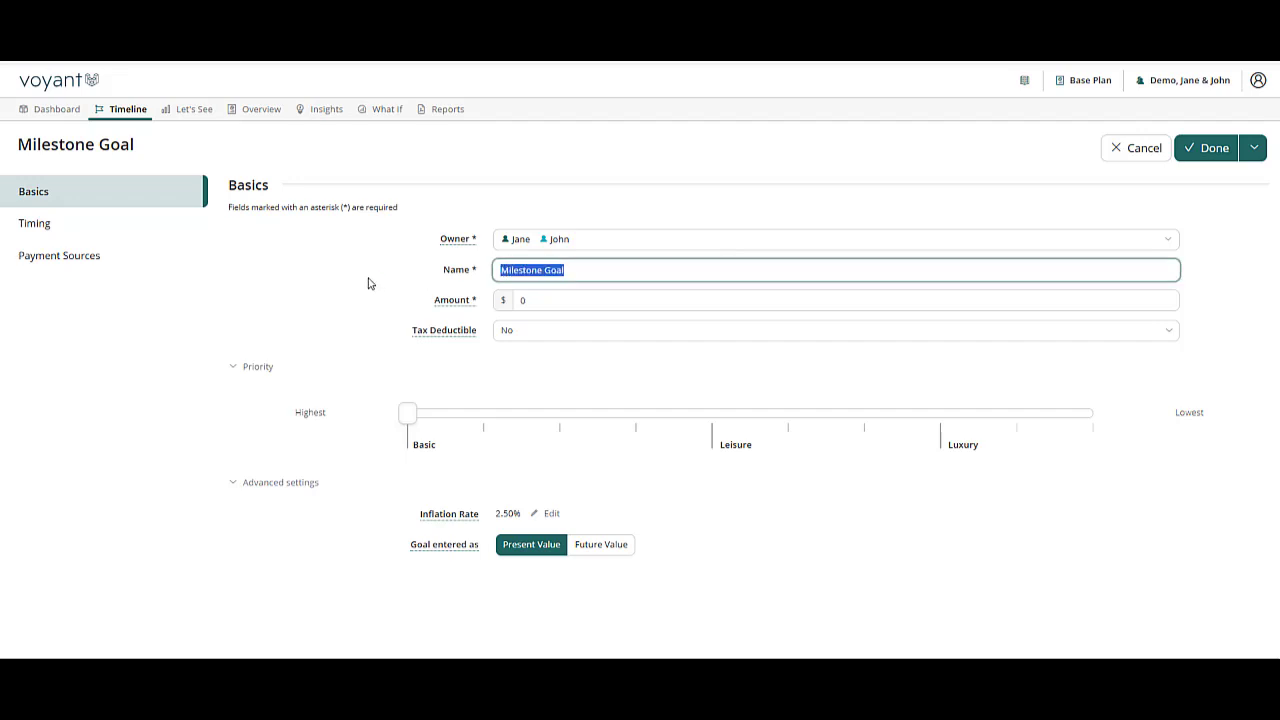
{"action": "type", "text": "Kitchen Remodel"}
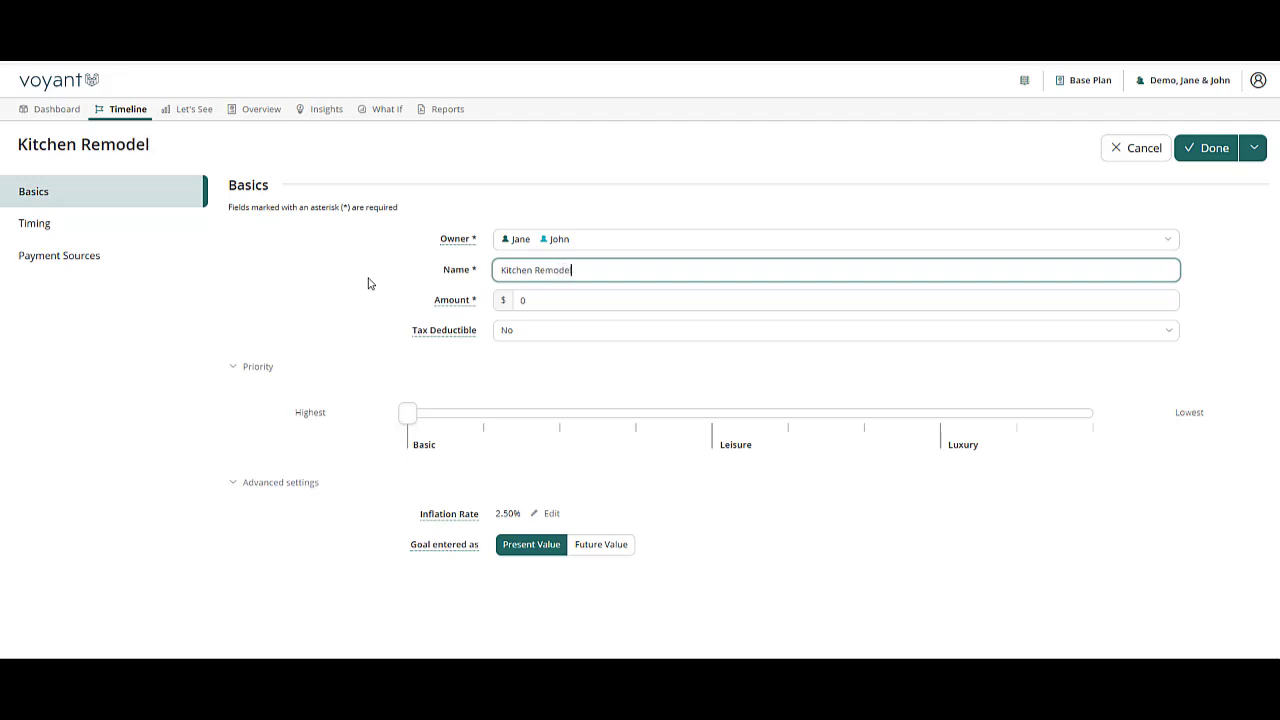
{"action": "key", "text": "Tab"}
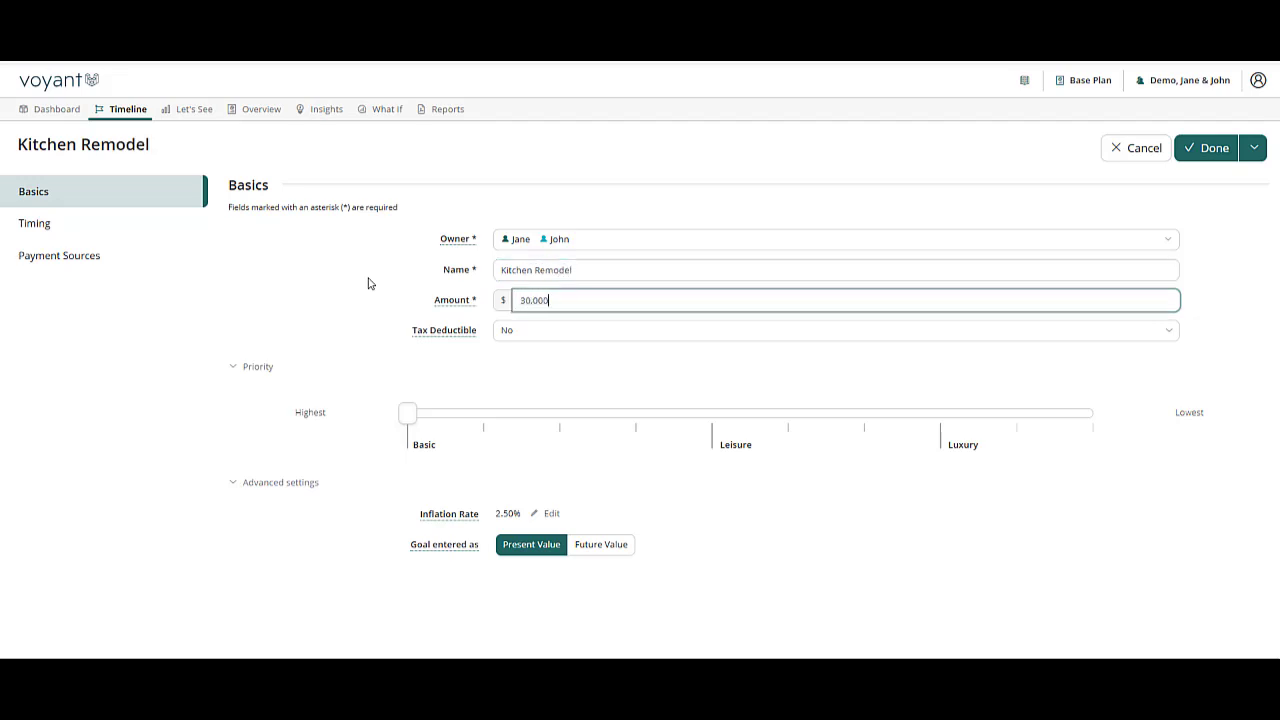
{"action": "left_click_drag", "start_coordinate": [407, 413], "coordinate": [971, 429]}
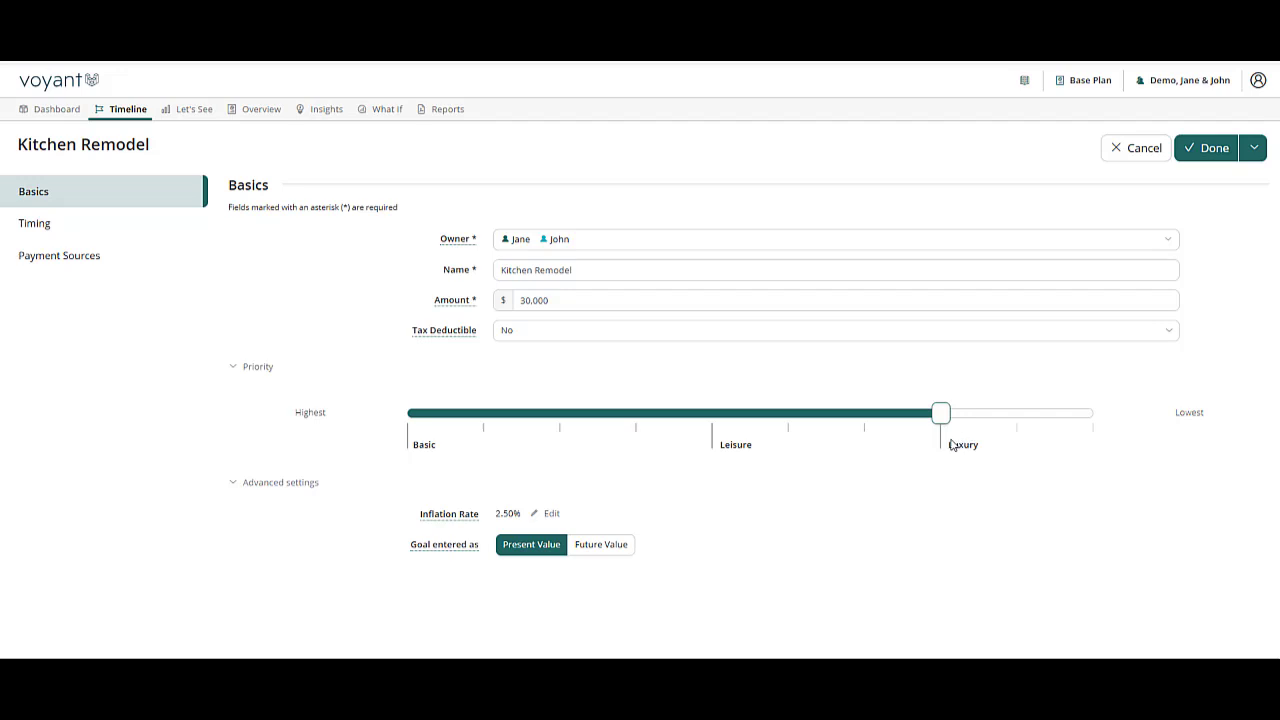
- Set the Kitchen Remodel goal to occur at the Remodel event at age 55, and save the goal
{"action": "left_click", "coordinate": [34, 228]}
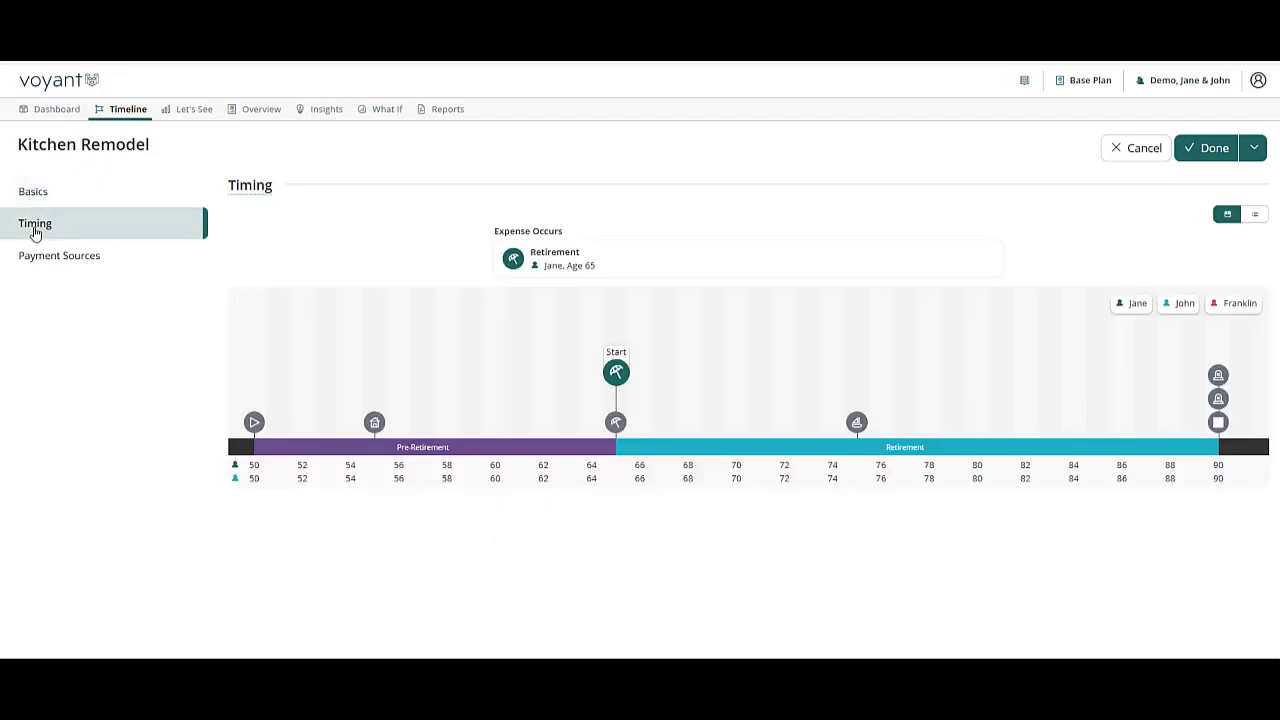
{"action": "left_click", "coordinate": [374, 422]}
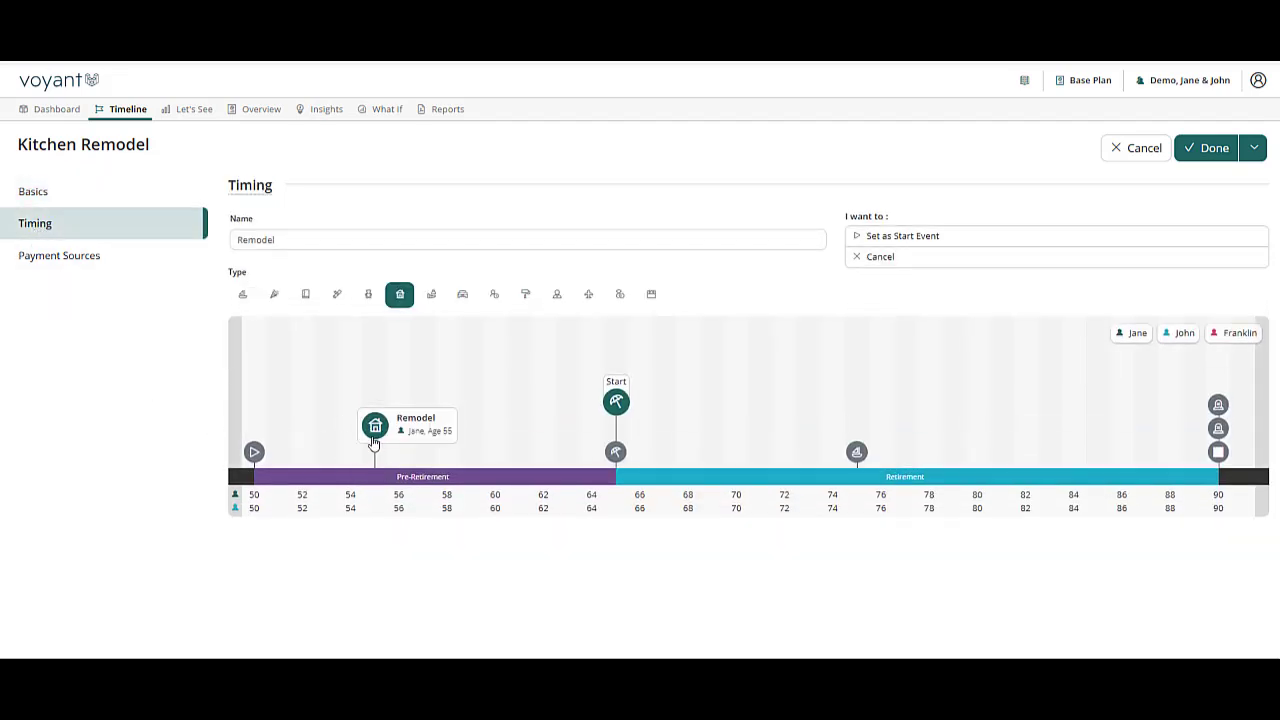
{"action": "left_click", "coordinate": [903, 236]}
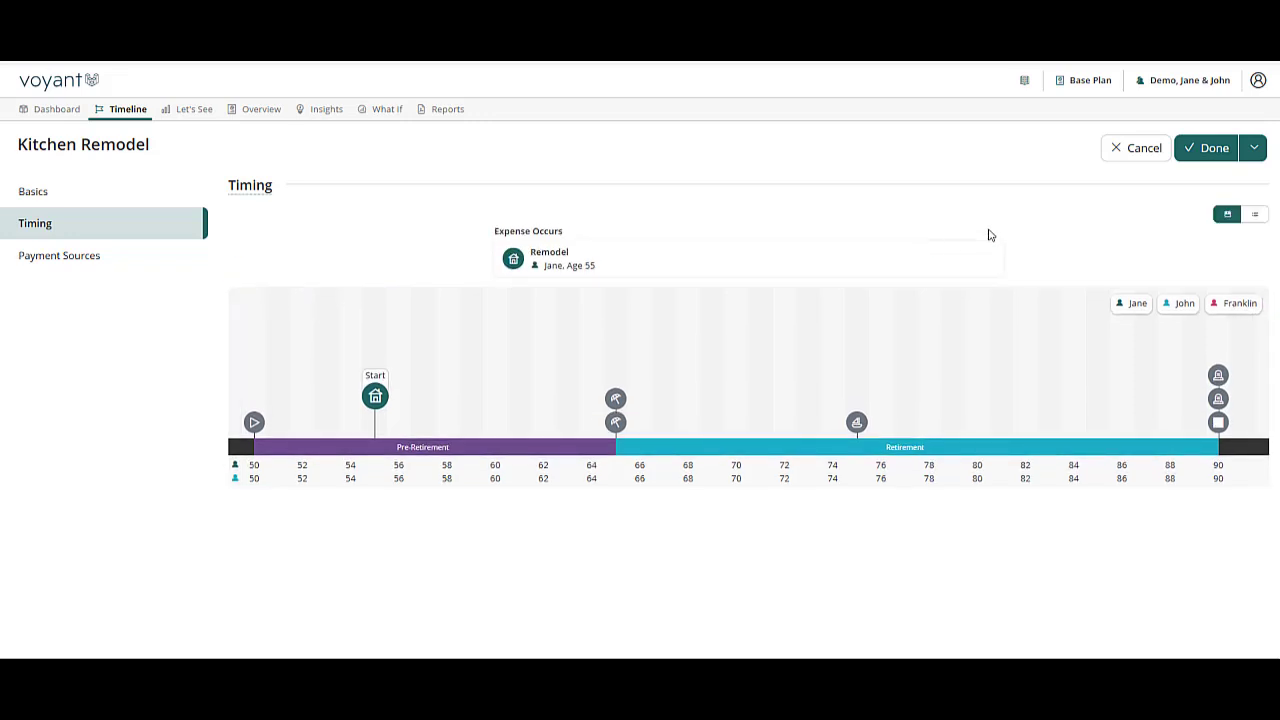
{"action": "left_click", "coordinate": [1212, 149]}
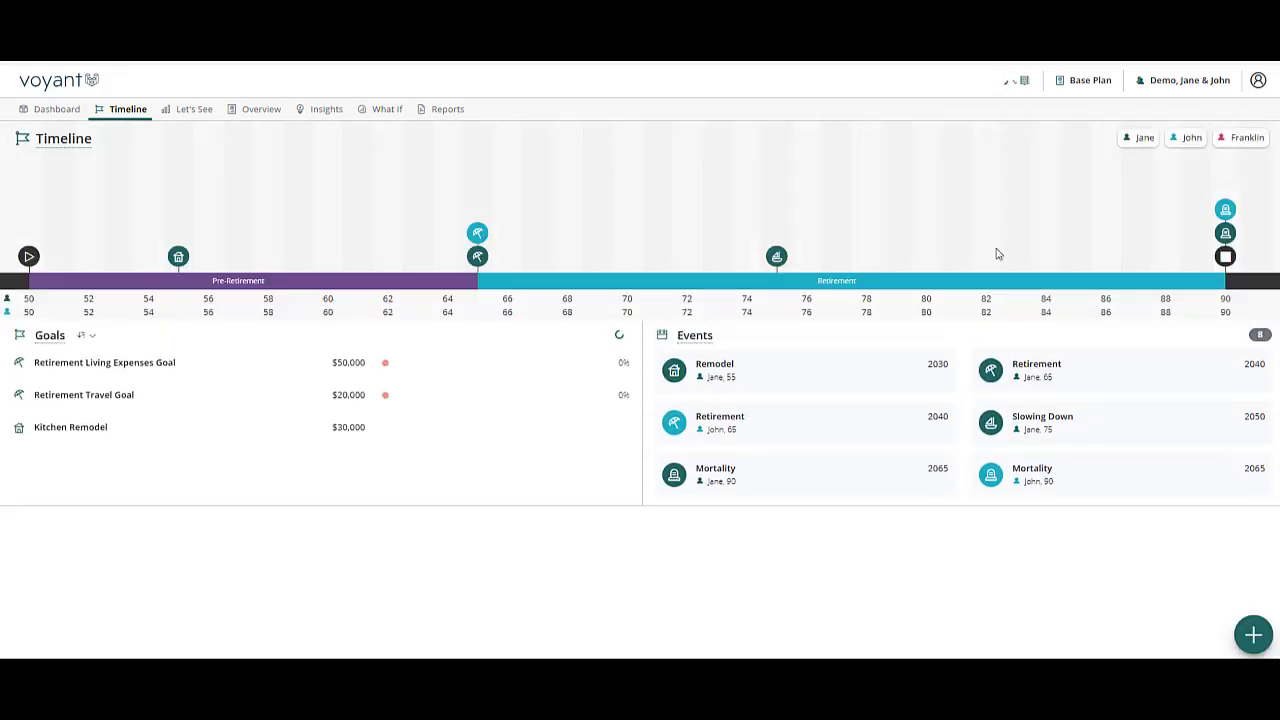
- Check how far each of the three goals is met, and open the plan's cash flow dashboard
{"action": "mouse_move", "coordinate": [397, 369]}
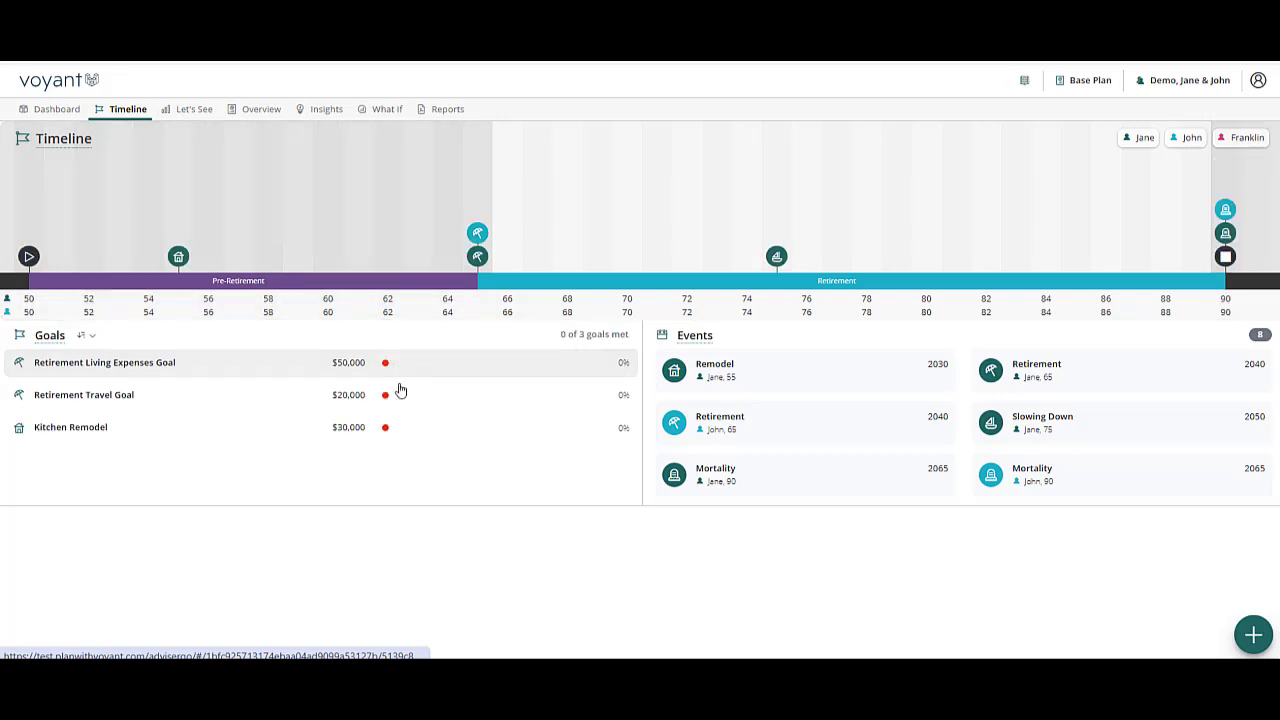
{"action": "mouse_move", "coordinate": [393, 399]}
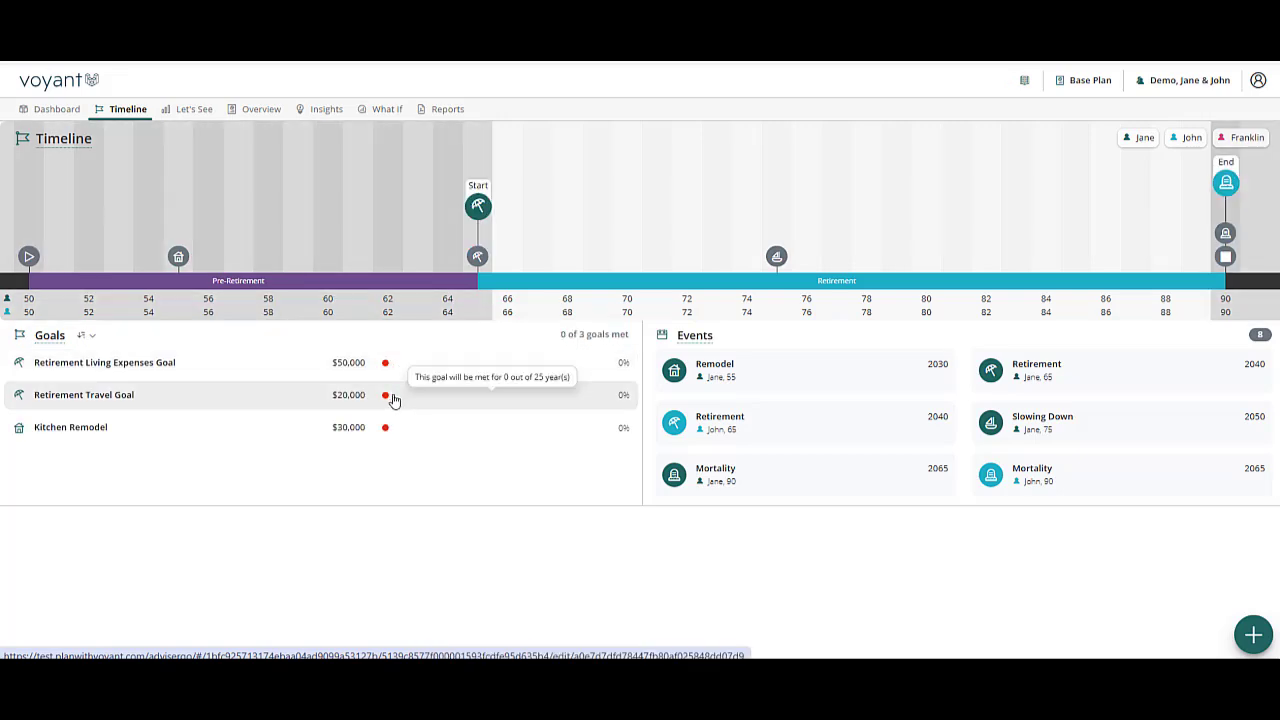
{"action": "mouse_move", "coordinate": [392, 432]}
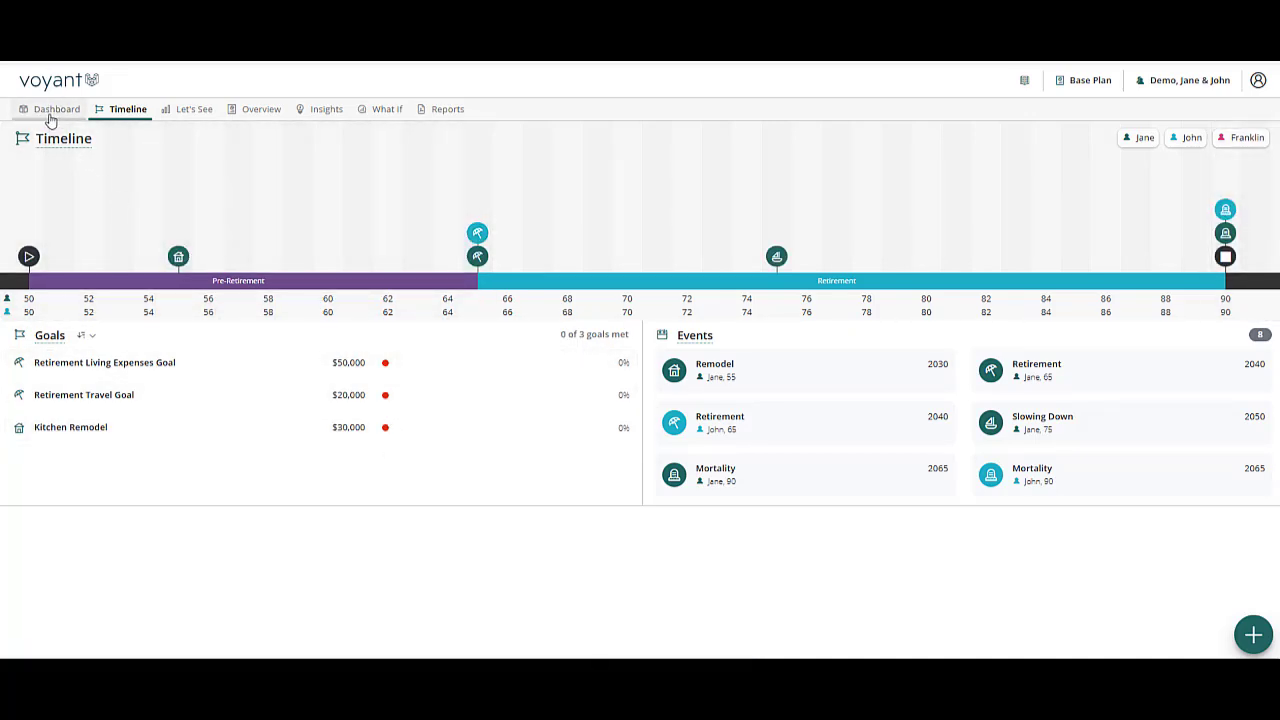
{"action": "left_click", "coordinate": [51, 114]}
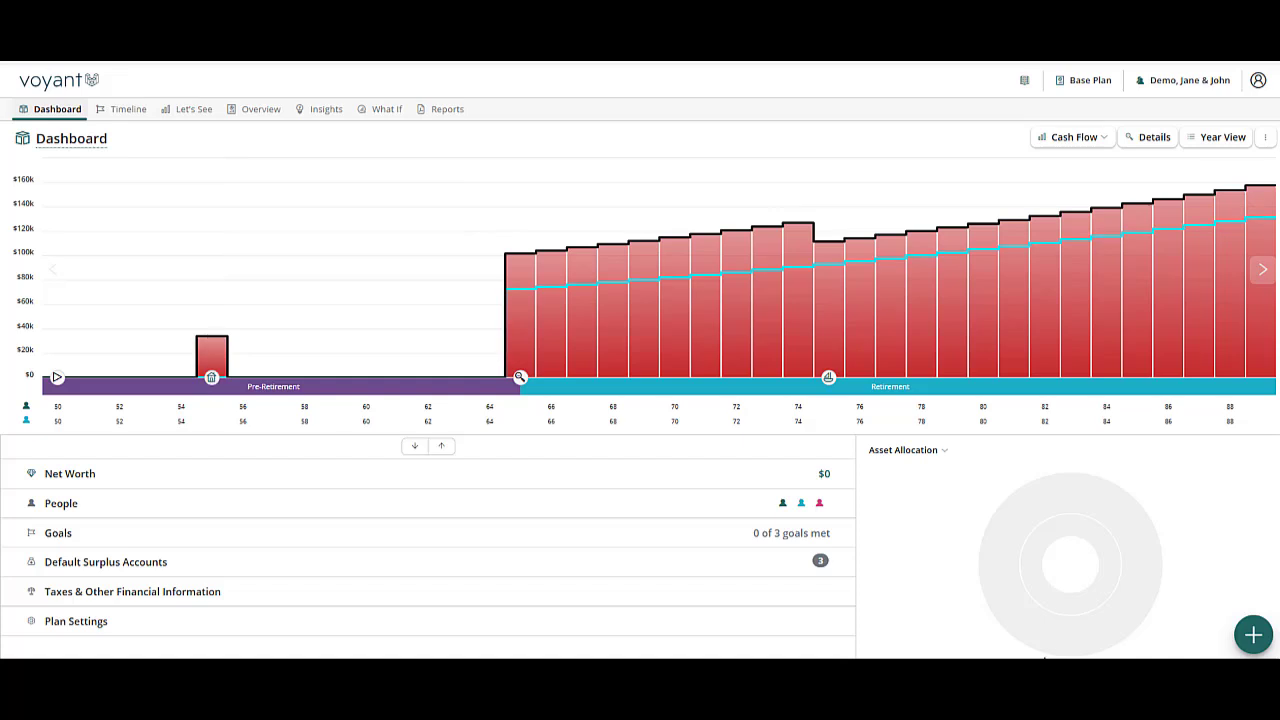
- Add a Multi Year Expense named Pre-Retirement Burn Rate with an amount of $50,000 annually
{"action": "left_click", "coordinate": [1255, 637]}
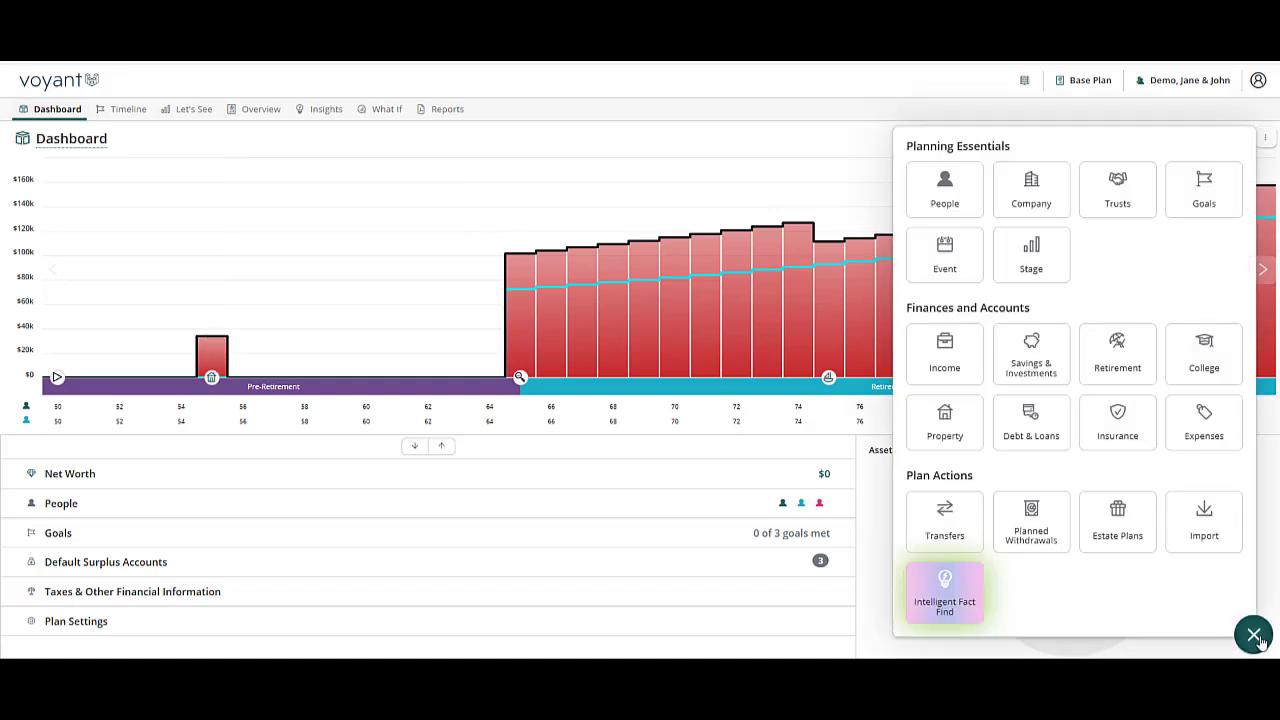
{"action": "left_click", "coordinate": [1191, 443]}
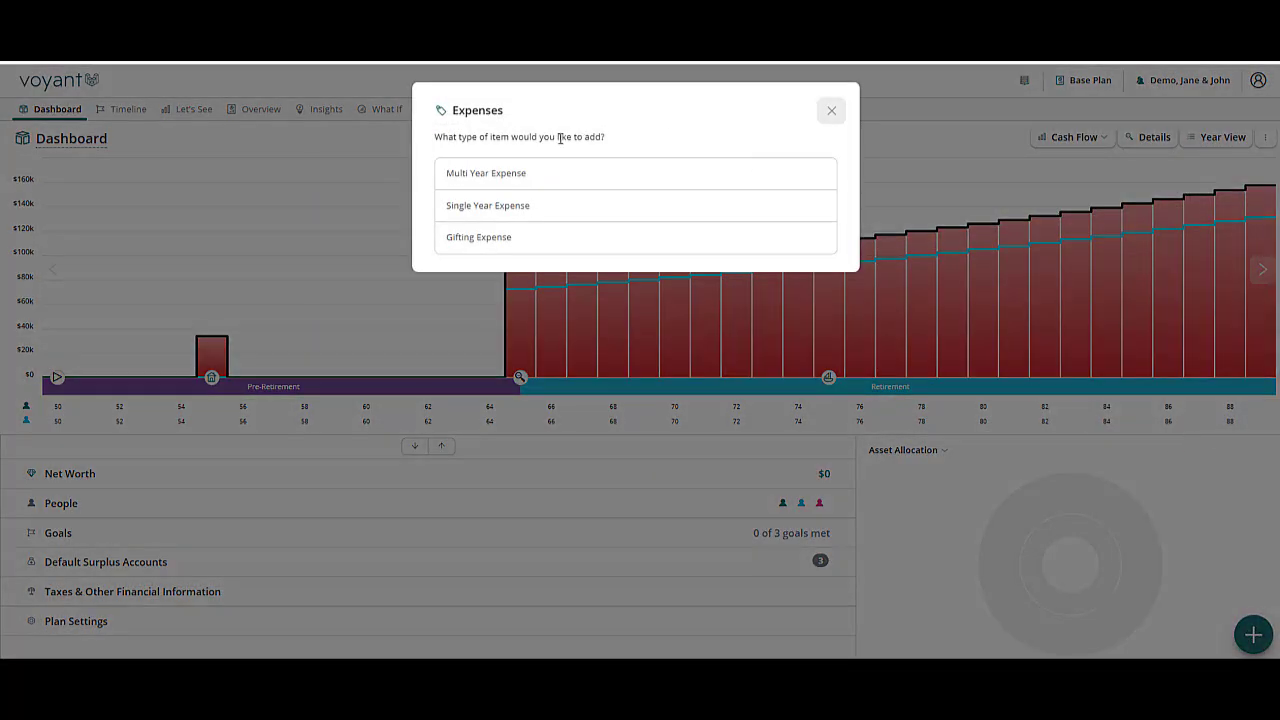
{"action": "left_click", "coordinate": [534, 174]}
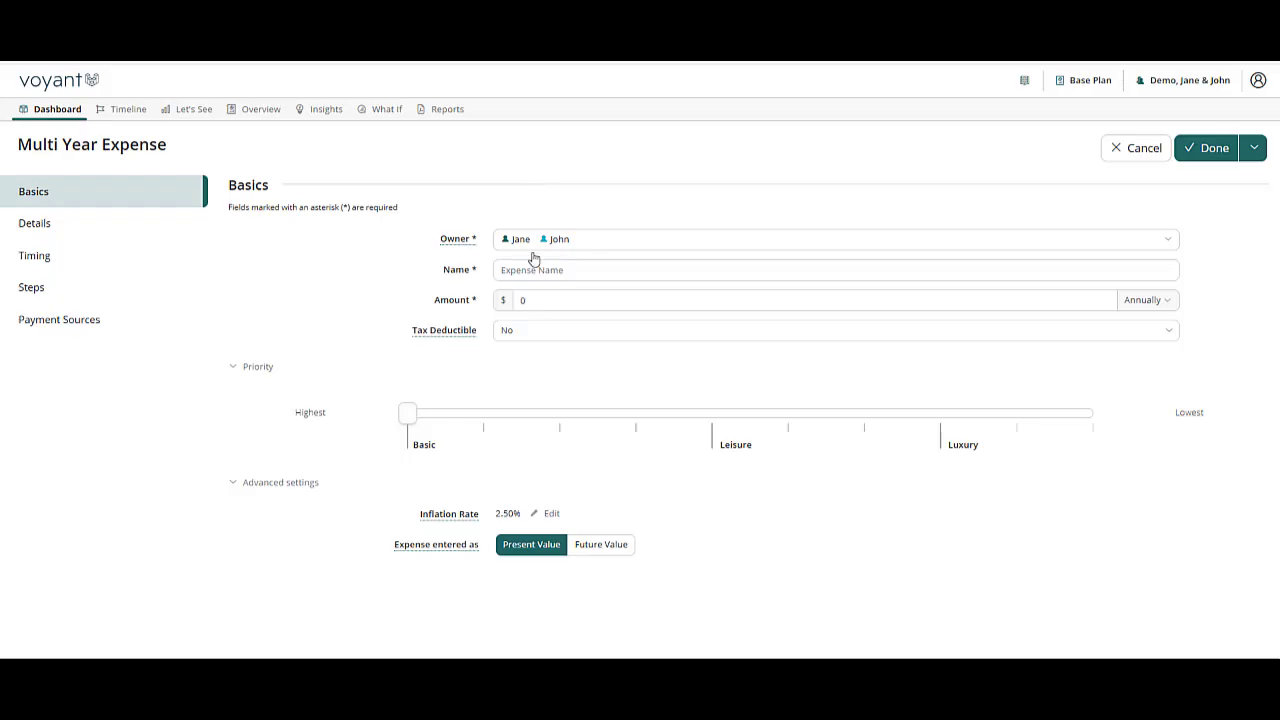
{"action": "left_click", "coordinate": [550, 269]}
{"action": "type", "text": "Pre-"}
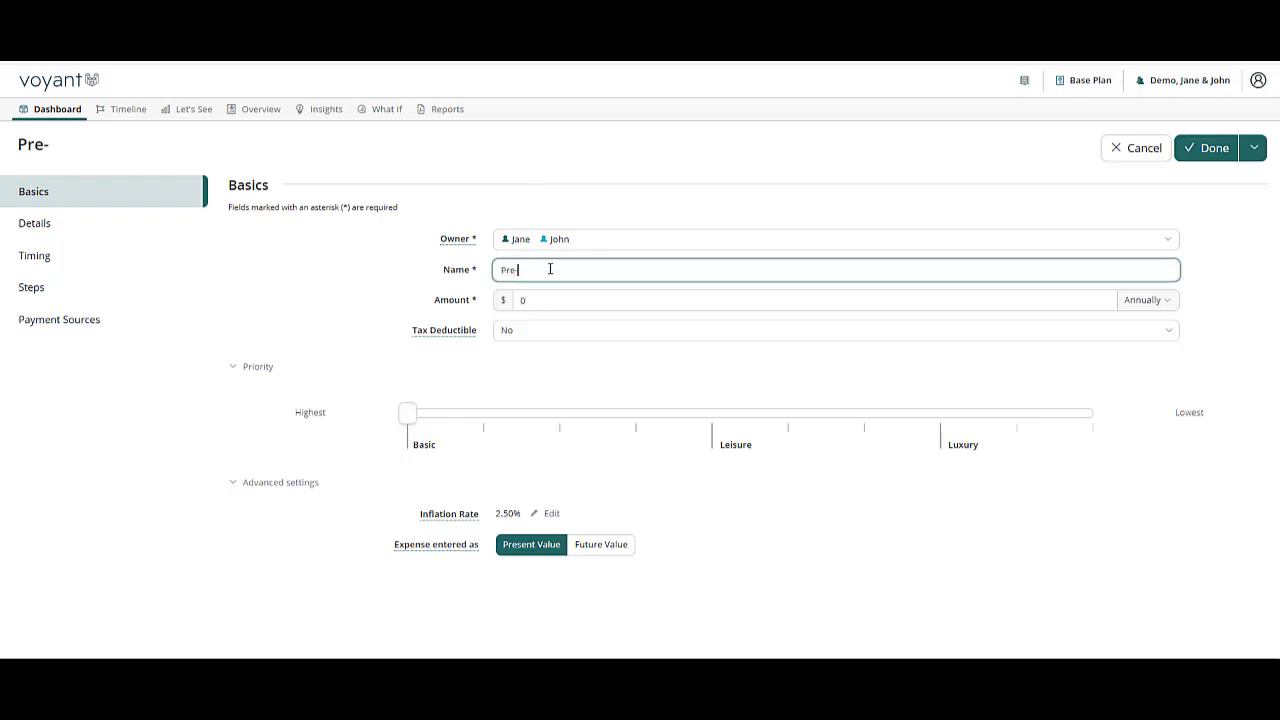
{"action": "type", "text": "Retiremen"}
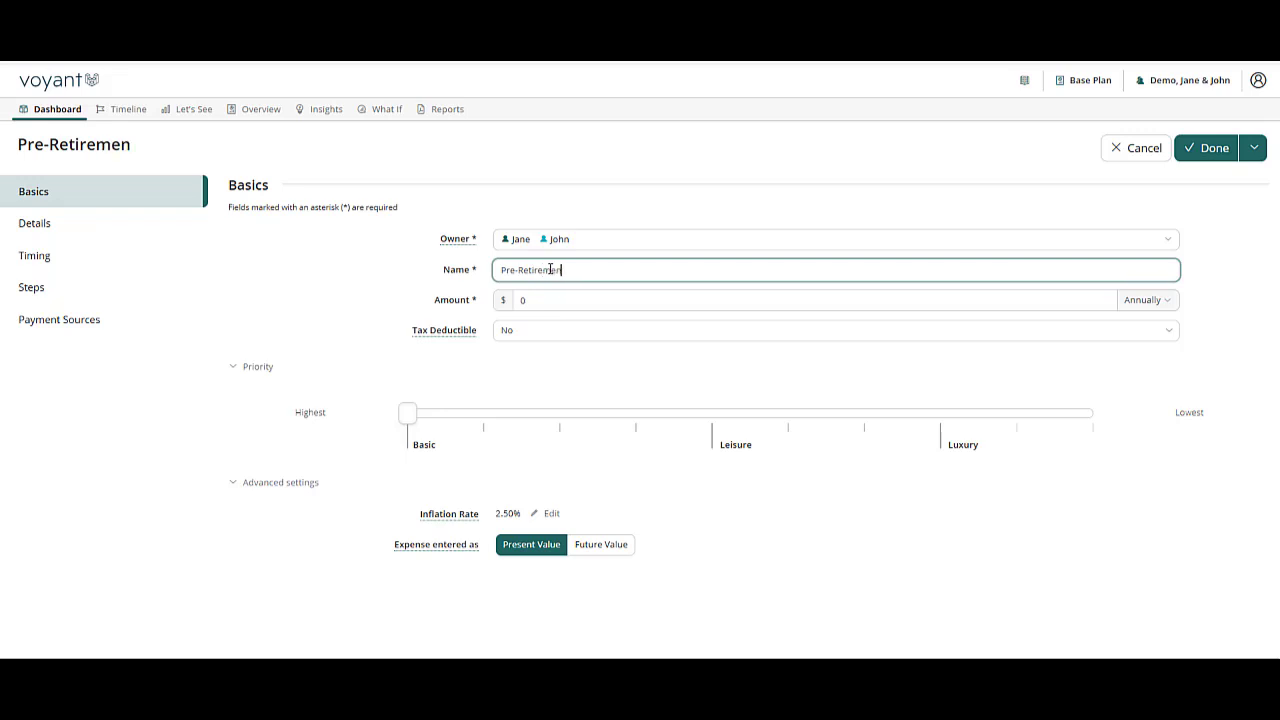
{"action": "type", "text": "t BUrn"}
{"action": "key", "text": "BackSpace"}
{"action": "key", "text": "BackSpace"}
{"action": "type", "text": "urn Rate"}
{"action": "key", "text": "Tab"}
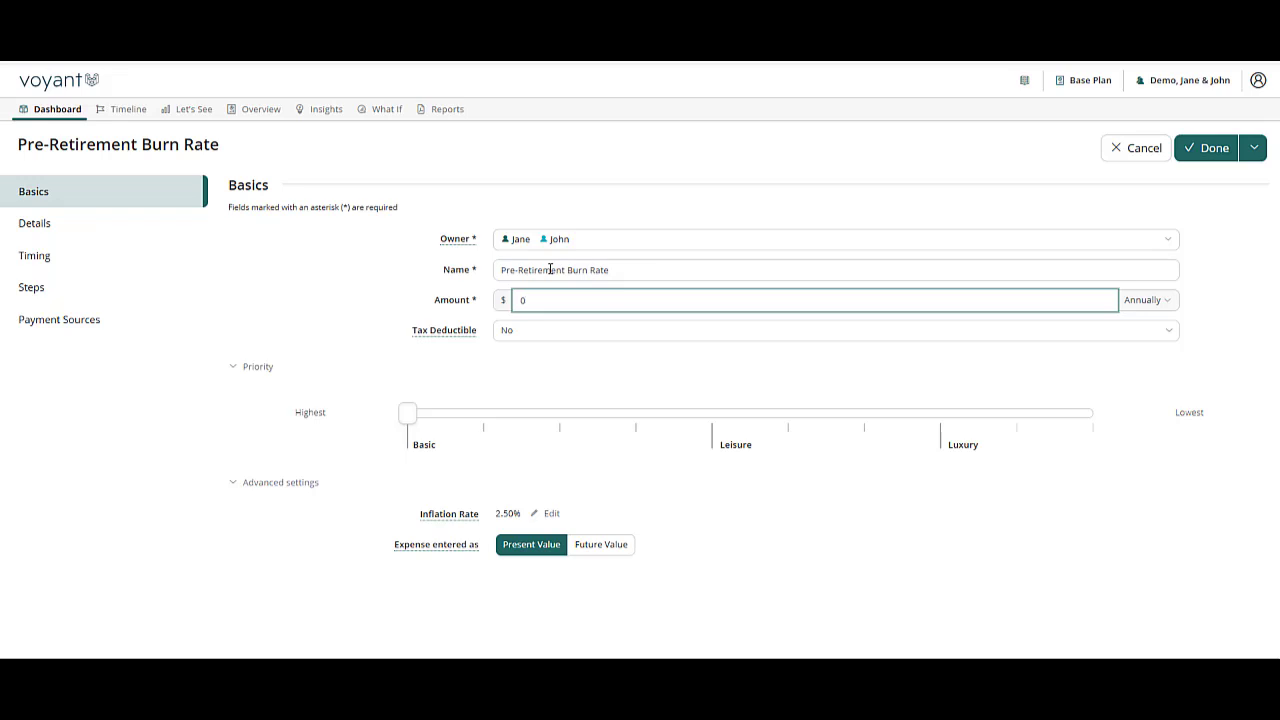
{"action": "type", "text": "50,000"}
- Set the burn rate expense to end at the partner's Retirement event at age 65, and save the expense
{"action": "left_click", "coordinate": [36, 263]}
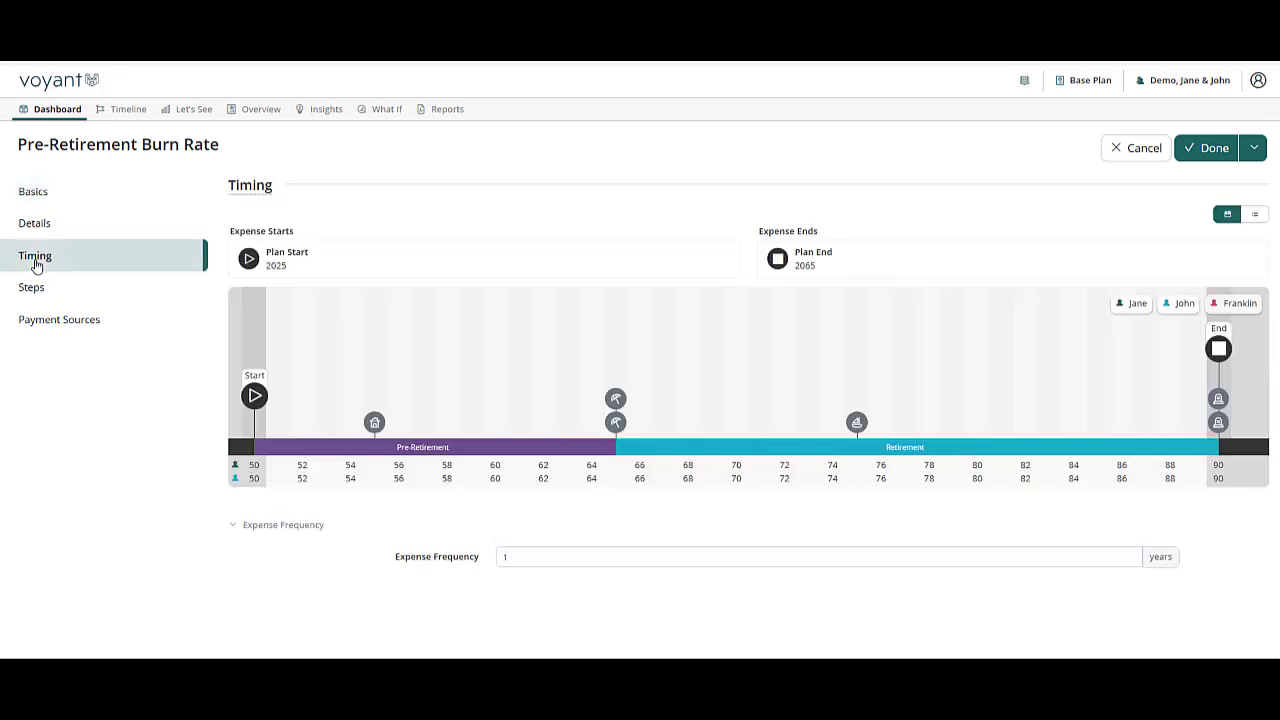
{"action": "left_click", "coordinate": [617, 402]}
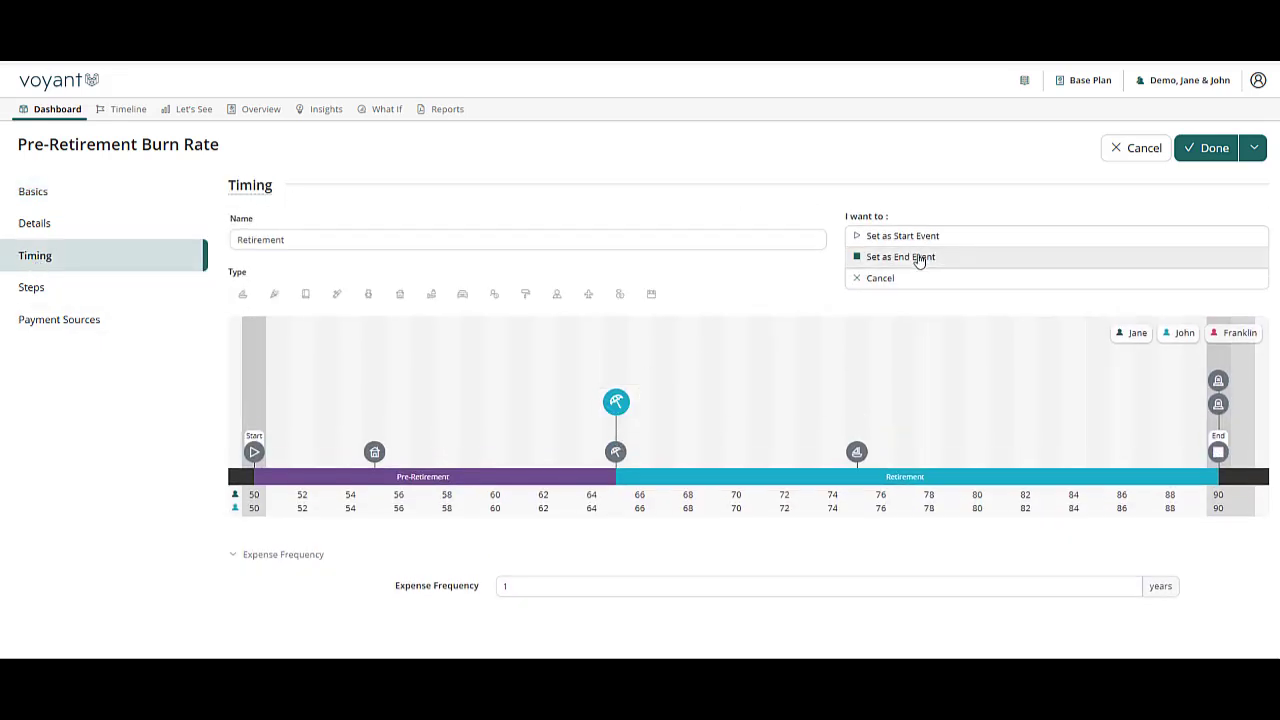
{"action": "left_click", "coordinate": [920, 258]}
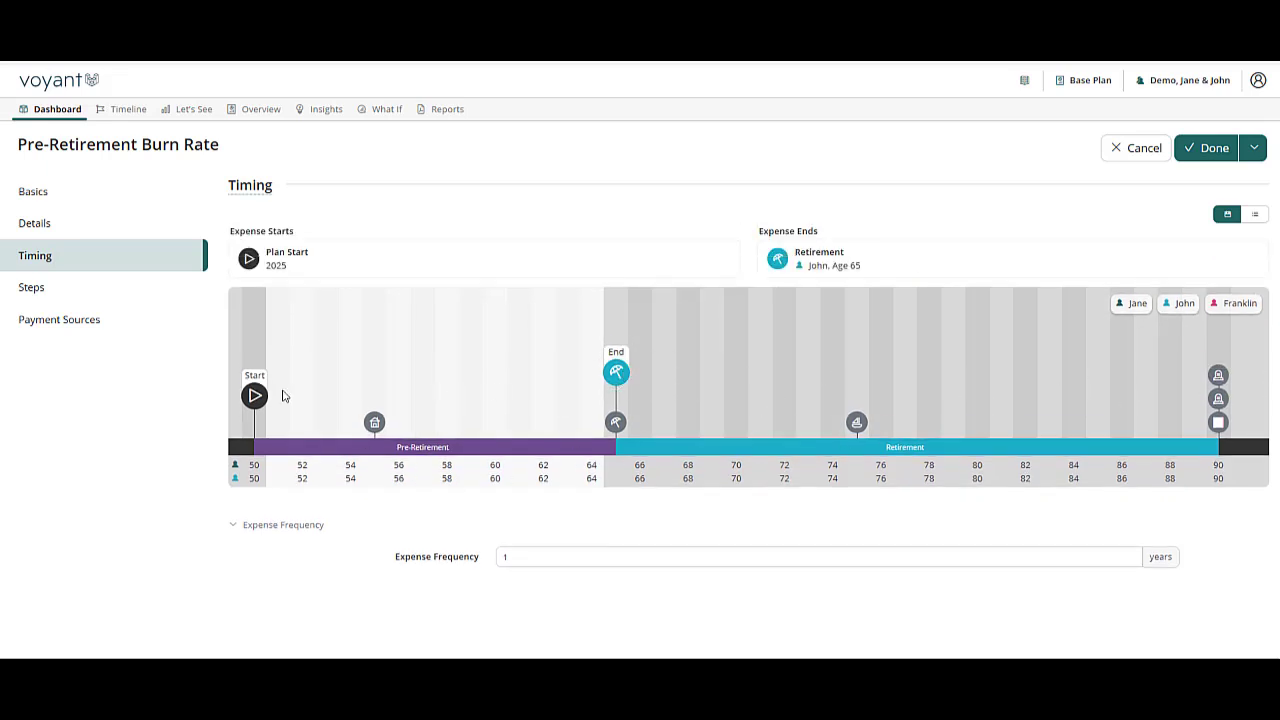
{"action": "left_click", "coordinate": [1214, 148]}
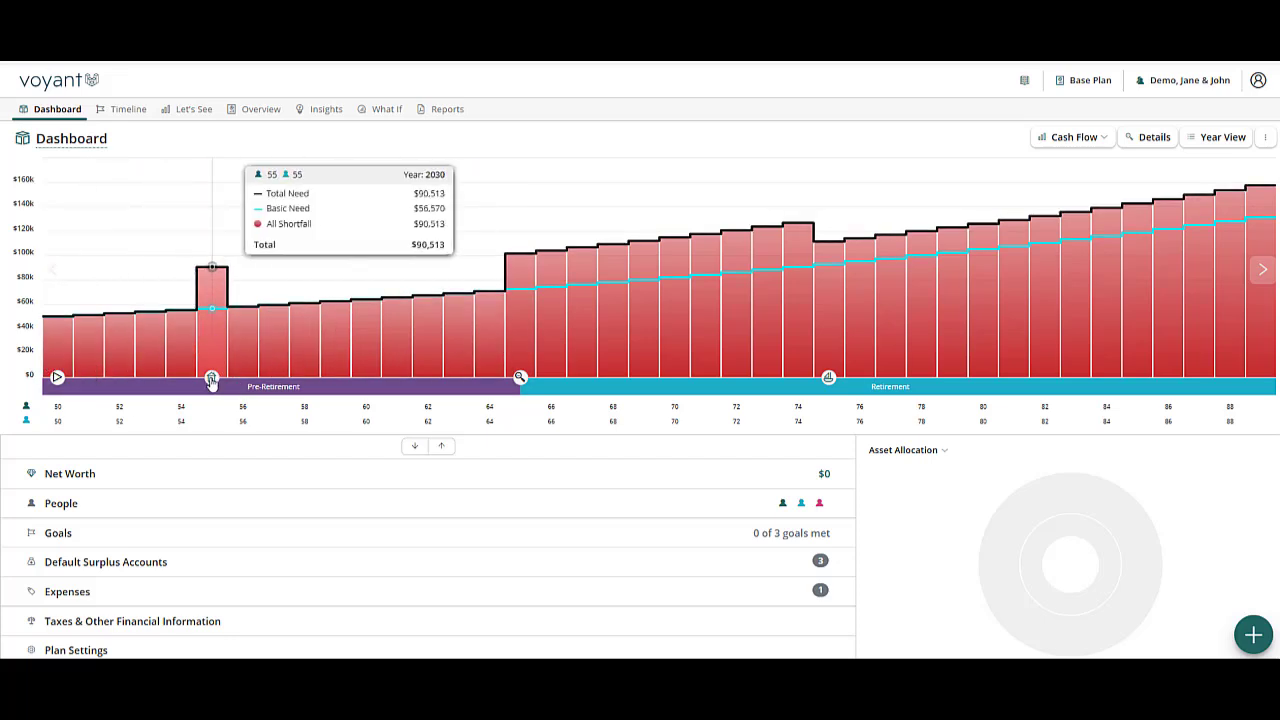
- Inspect the cash flow chart at the Remodel event in 2030 and at the retirement events
{"action": "mouse_move", "coordinate": [211, 381]}
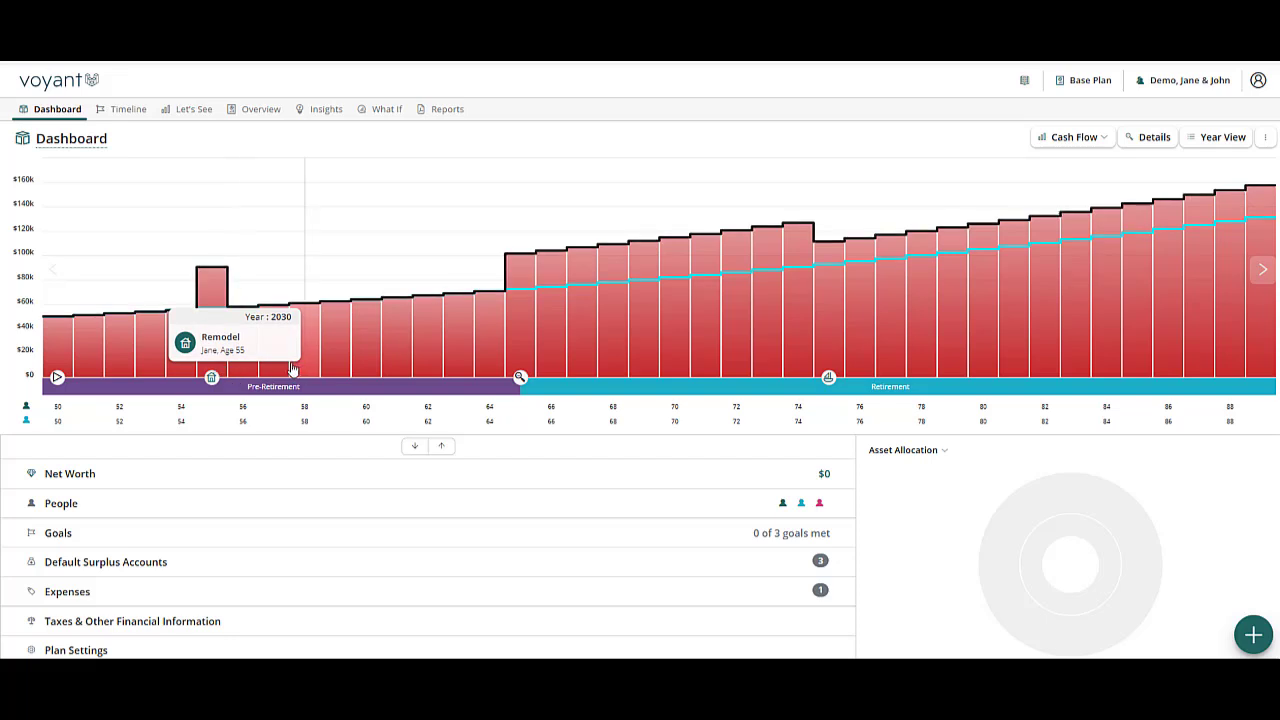
{"action": "mouse_move", "coordinate": [211, 316]}
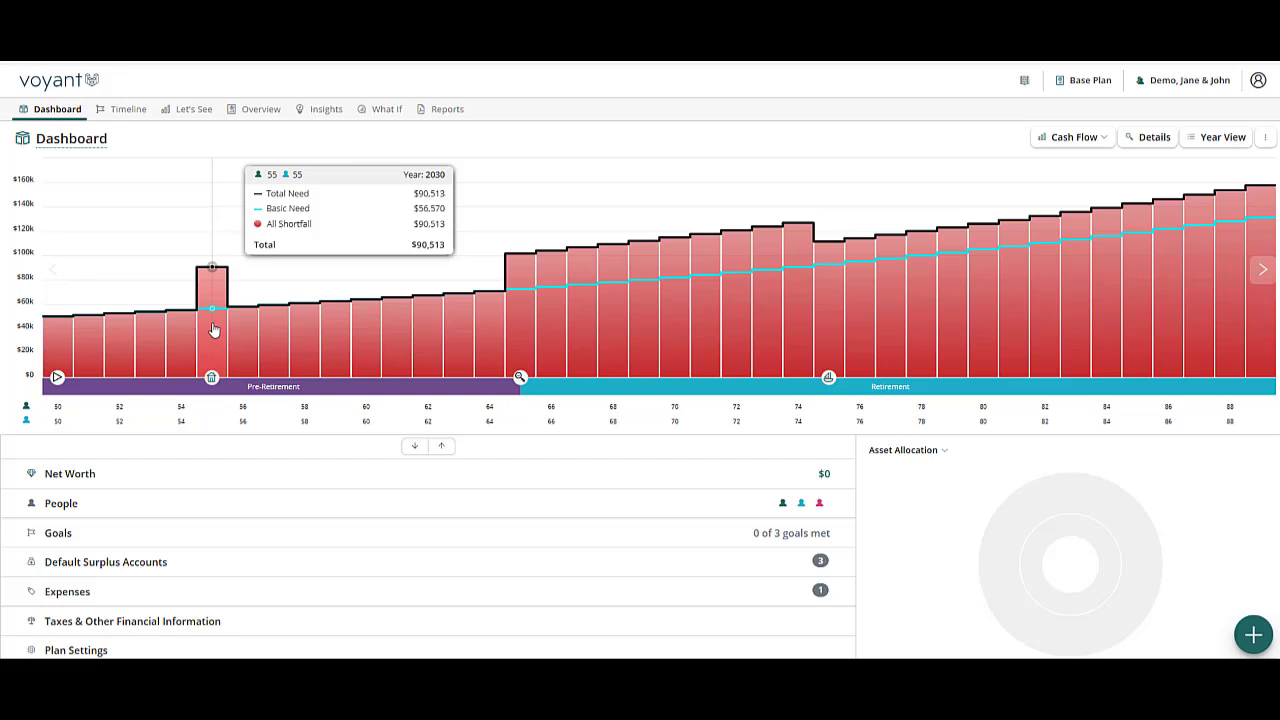
{"action": "mouse_move", "coordinate": [521, 381]}
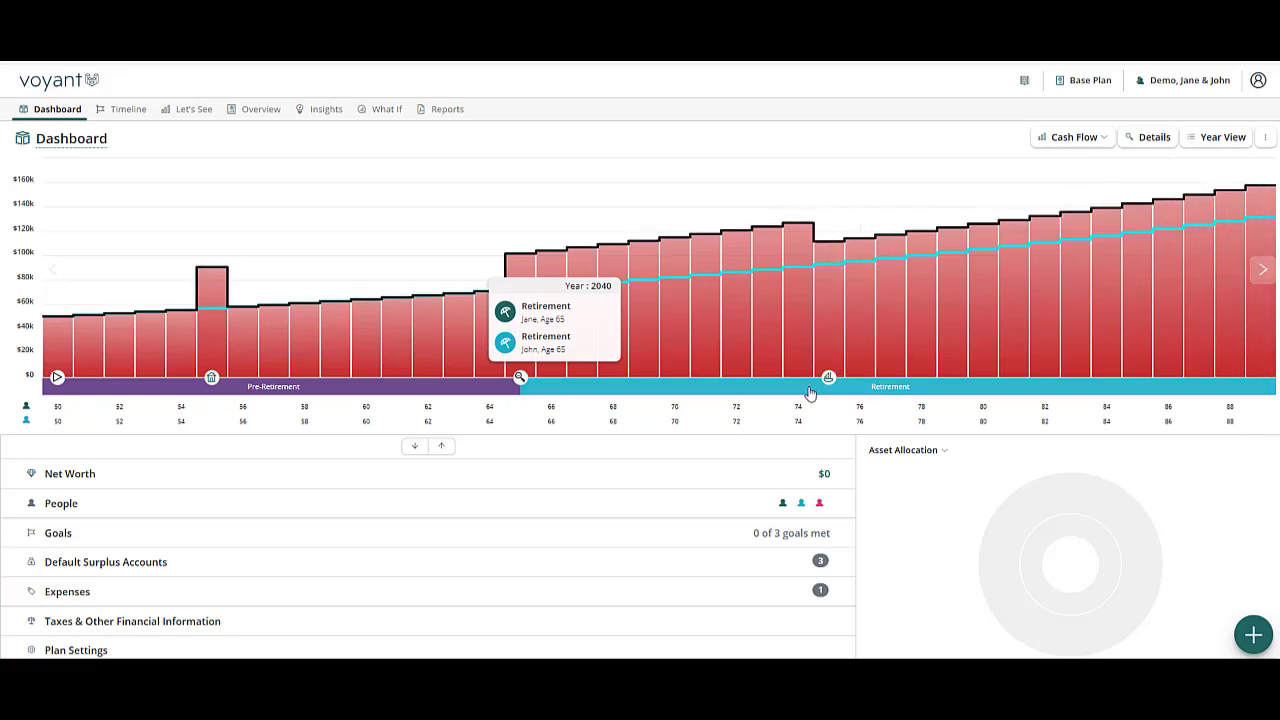
- Add an Employment income named as the primary client's income, with an $85,000 annual salary, and save it to add another
{"action": "left_click", "coordinate": [1258, 638]}
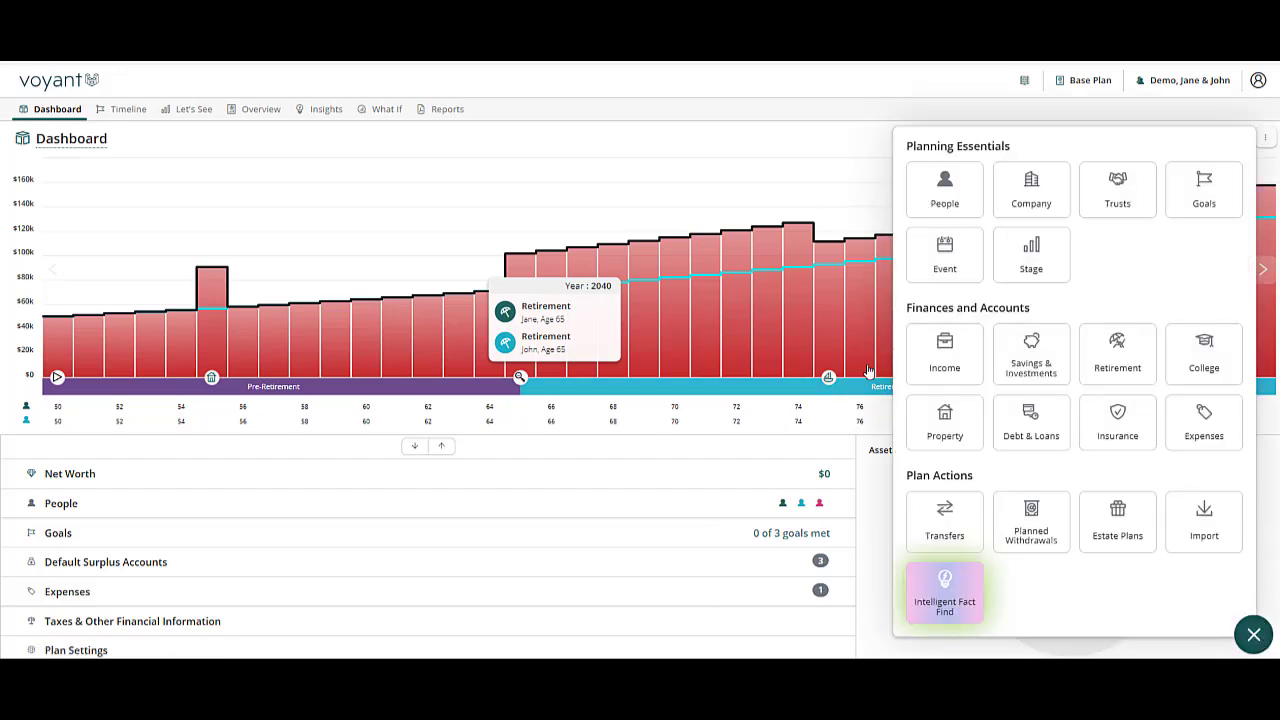
{"action": "left_click", "coordinate": [928, 355]}
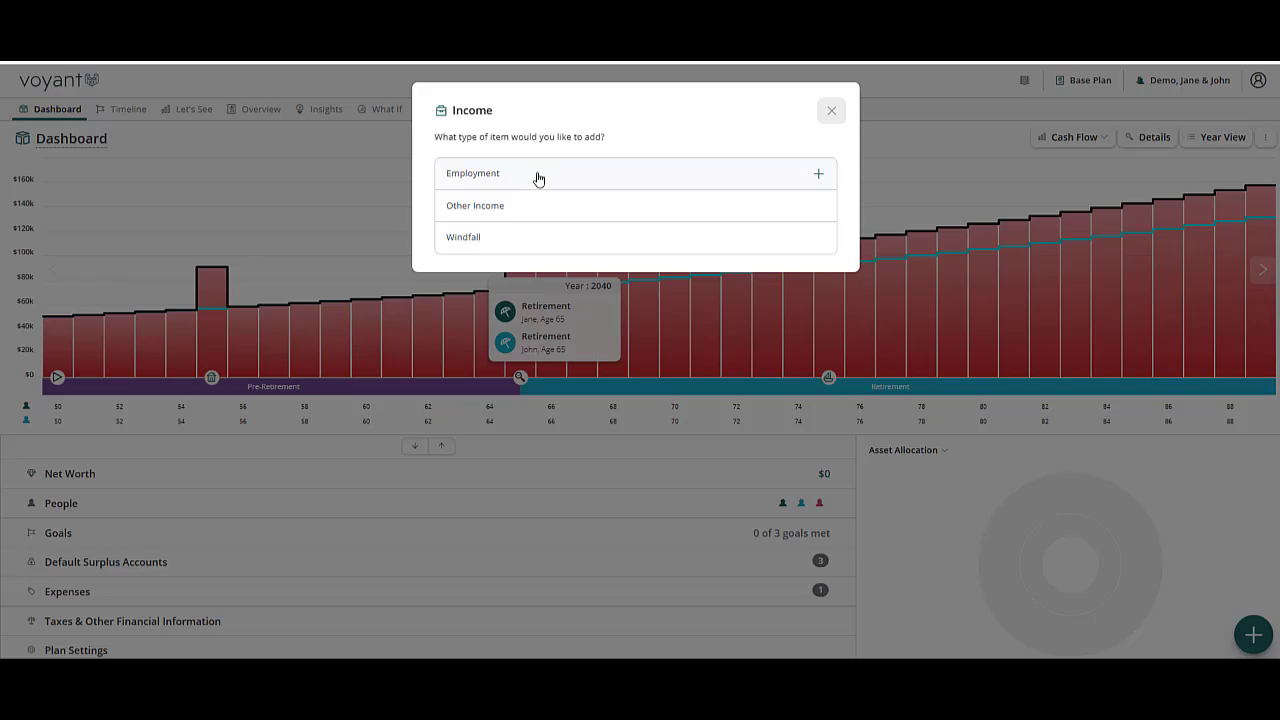
{"action": "left_click", "coordinate": [534, 172]}
{"action": "left_click", "coordinate": [528, 268]}
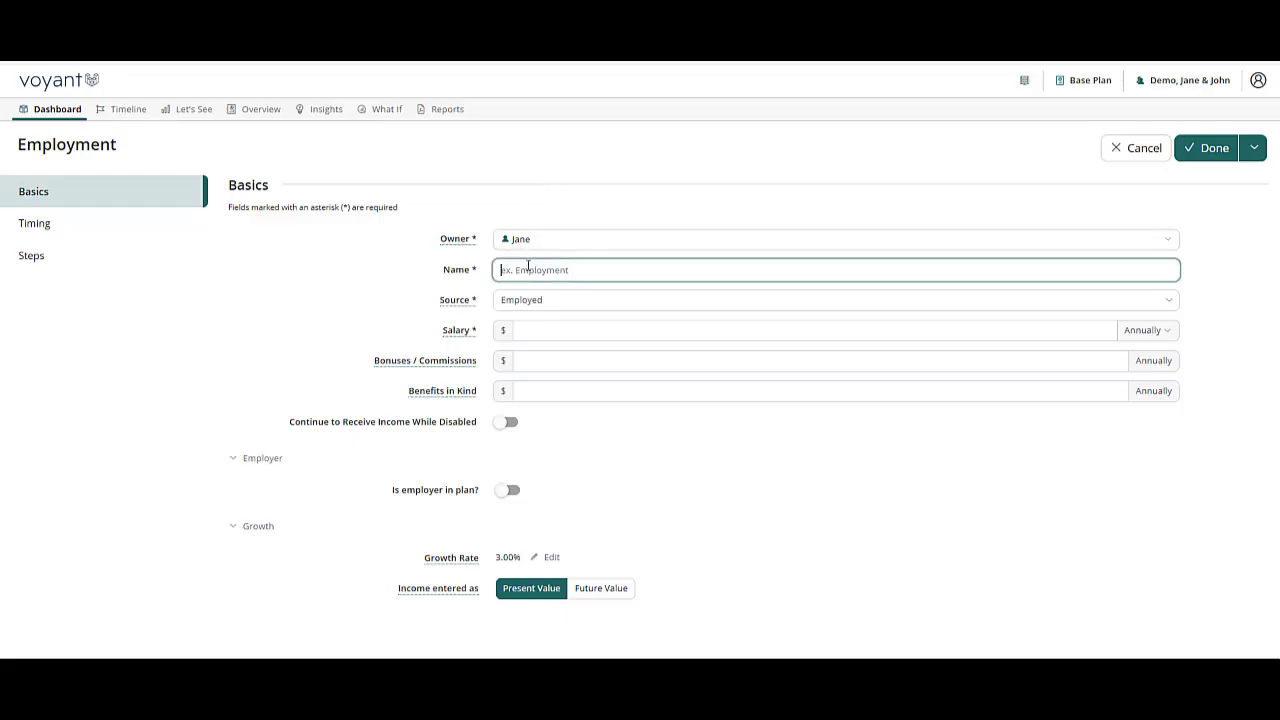
{"action": "type", "text": "Jane's Income"}
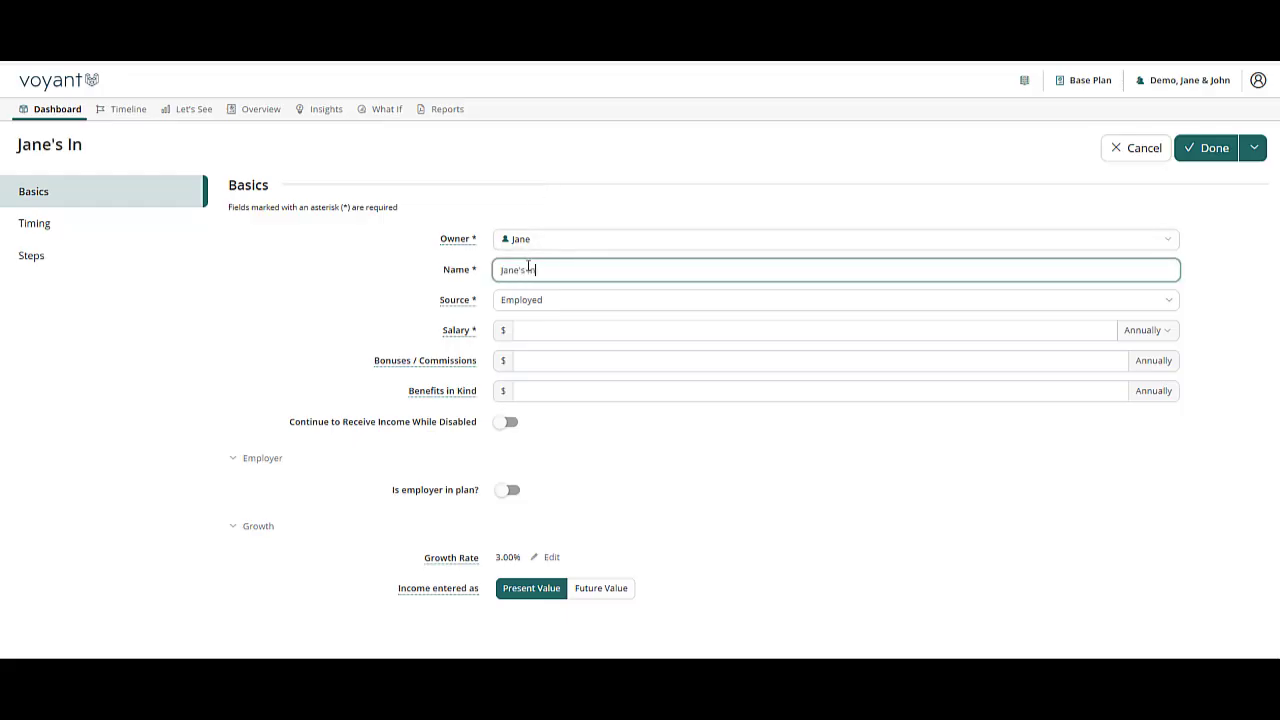
{"action": "key", "text": "Tab"}
{"action": "key", "text": "Tab"}
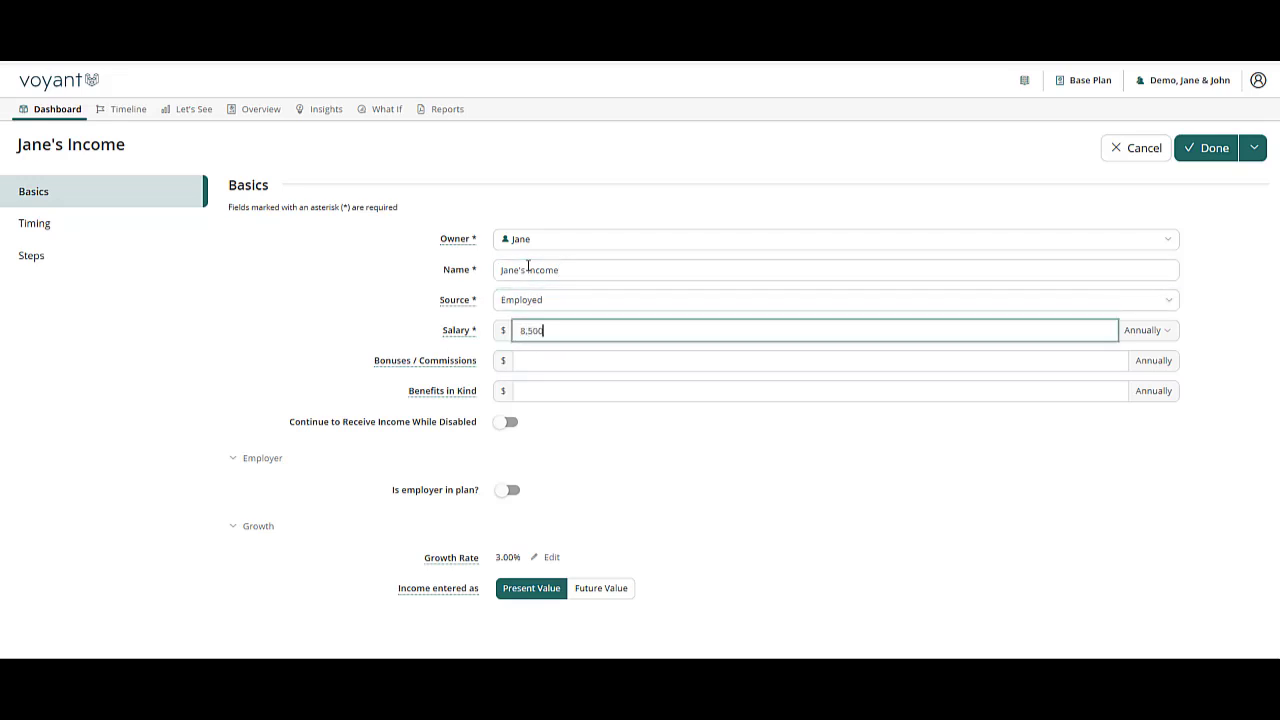
{"action": "type", "text": "85000"}
{"action": "left_click", "coordinate": [1253, 148]}
{"action": "left_click", "coordinate": [1200, 175]}
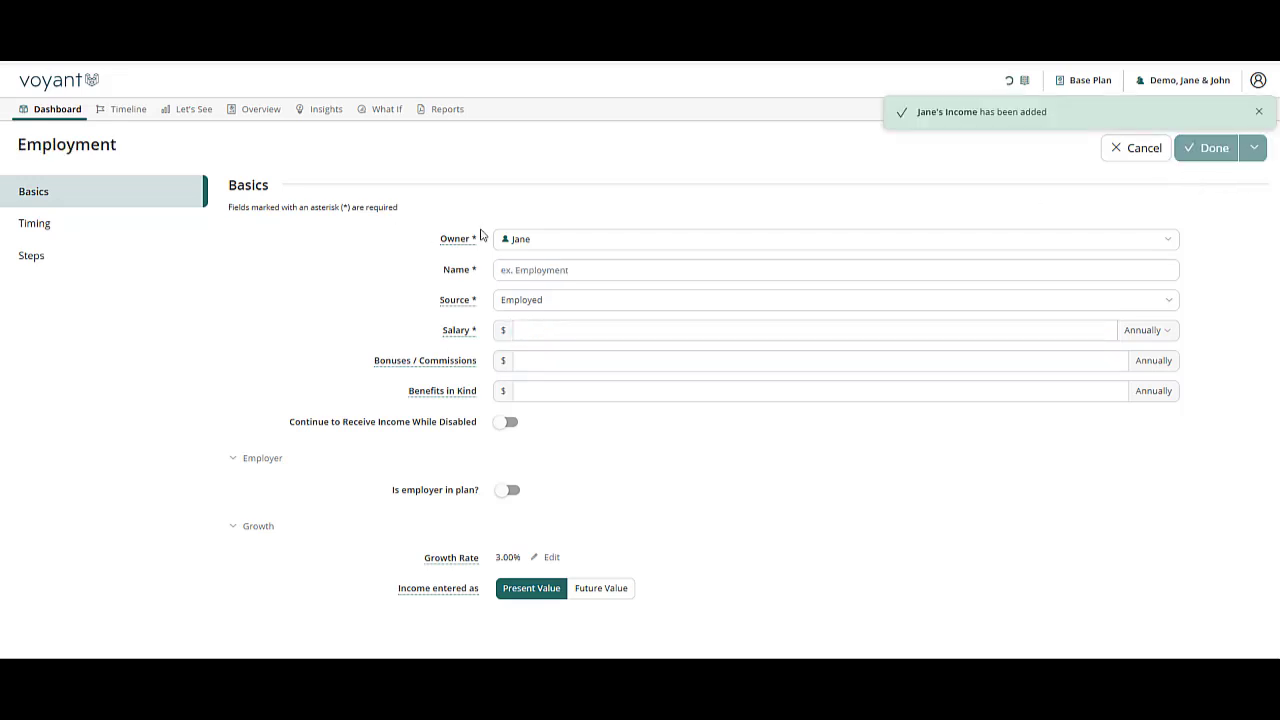
- Enter a second Employment income owned by and named for the partner, with an $80,000 annual salary, and save it
{"action": "left_click", "coordinate": [520, 242]}
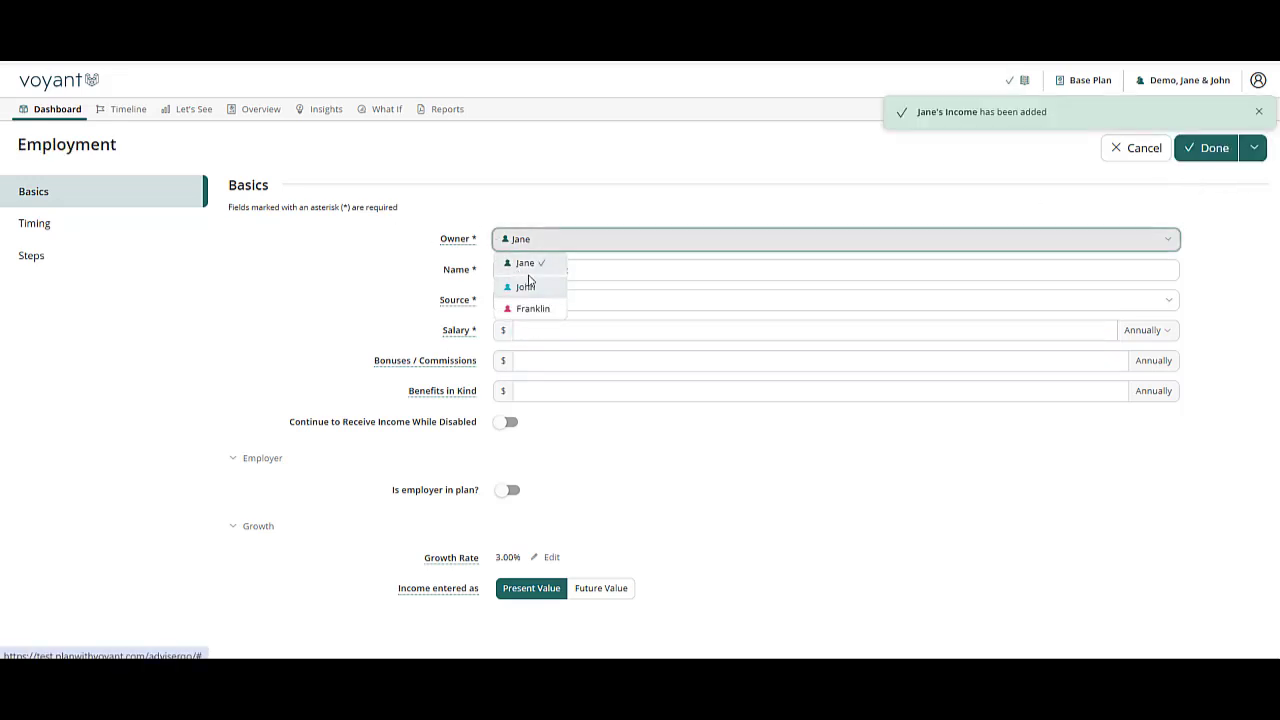
{"action": "left_click", "coordinate": [540, 287]}
{"action": "left_click", "coordinate": [549, 267]}
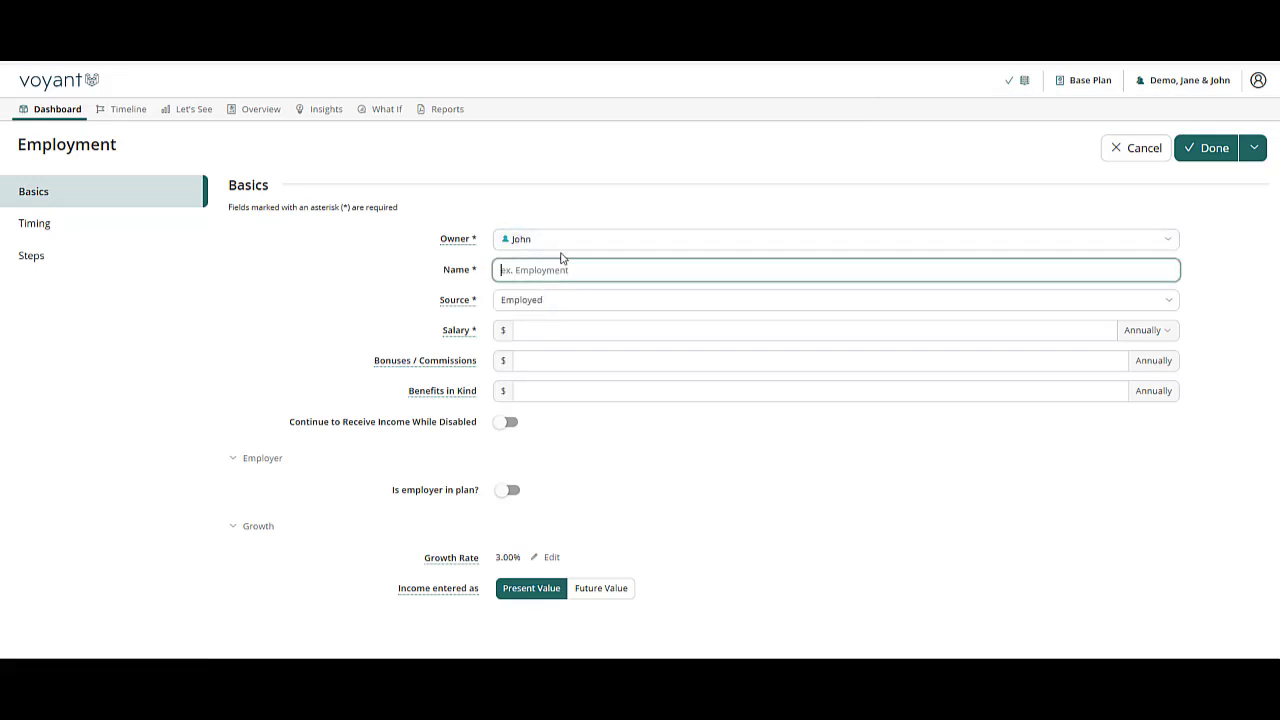
{"action": "type", "text": "John's I"}
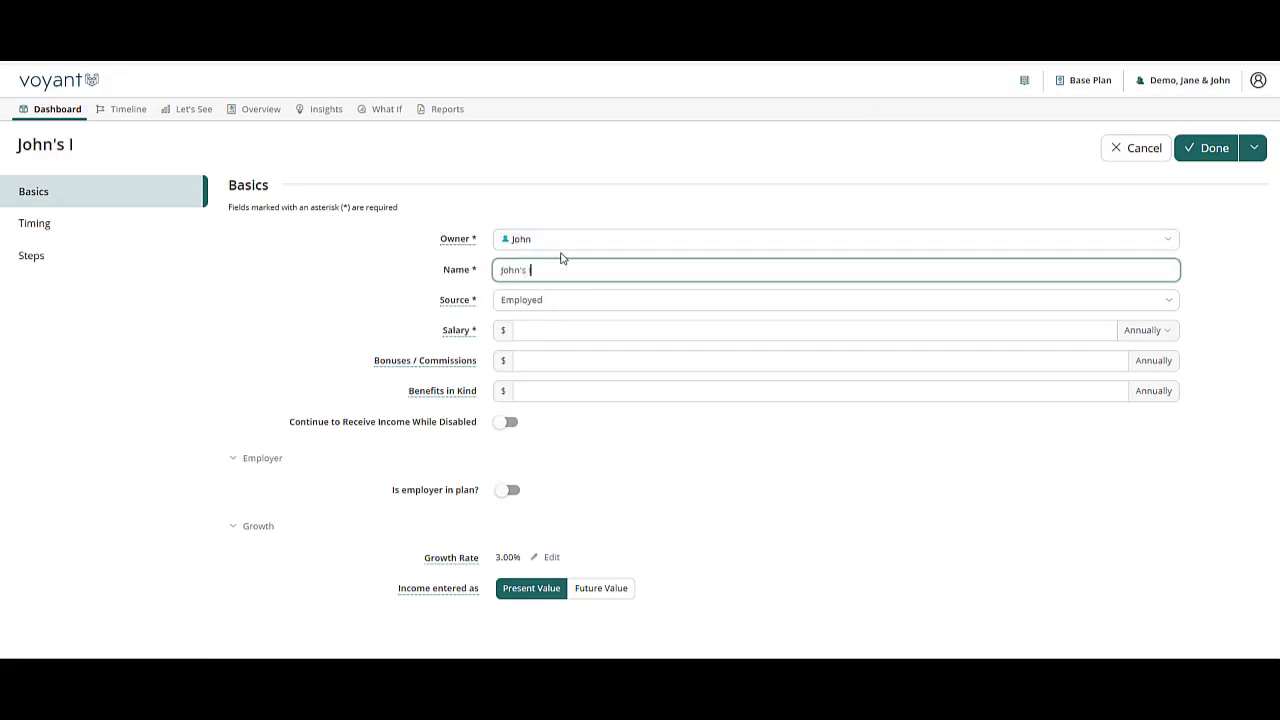
{"action": "type", "text": "ncome"}
{"action": "key", "text": "Tab"}
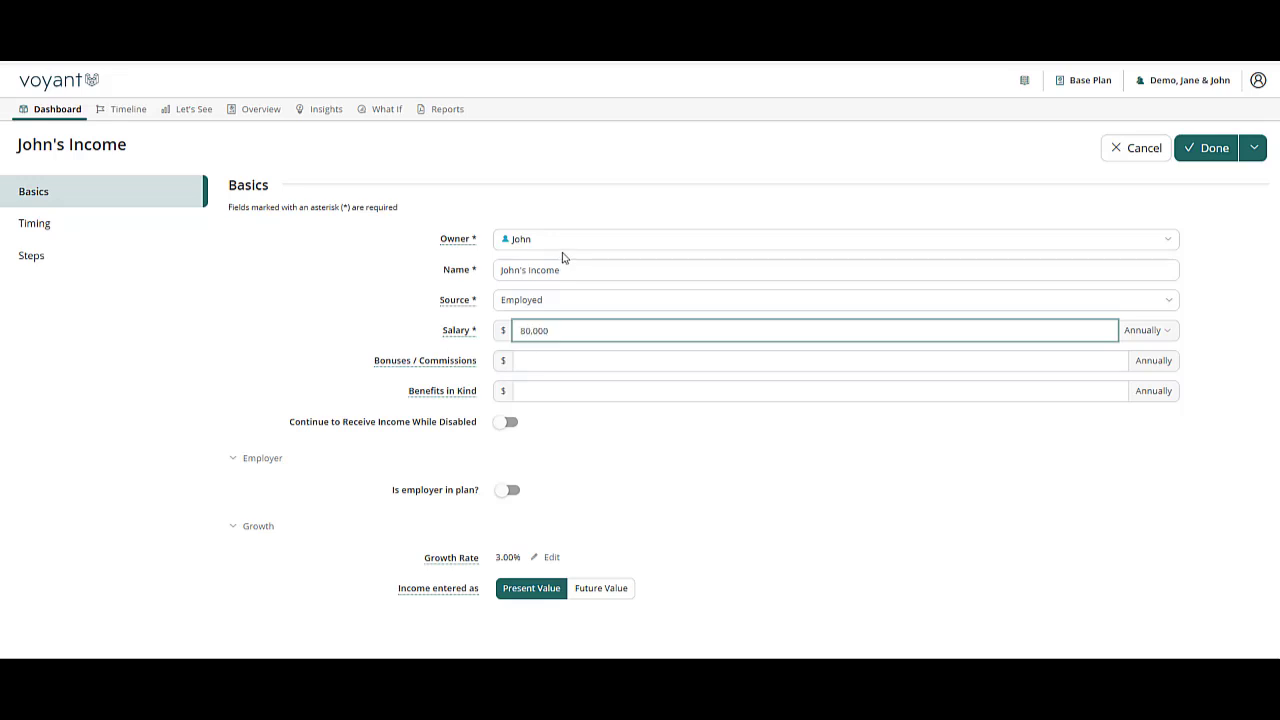
{"action": "left_click", "coordinate": [1214, 147]}
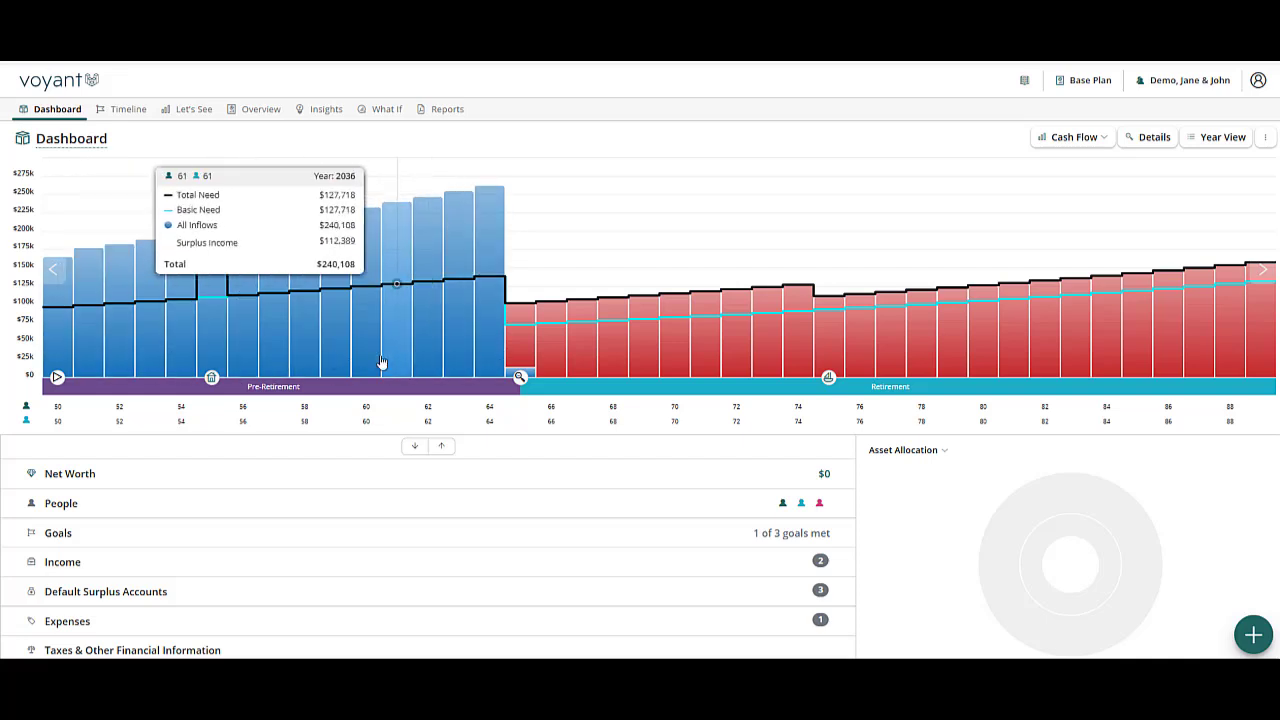
- Examine the needs and inflows for 2027 in the cash flow chart, and show the chart's detailed breakdown
{"action": "left_click", "coordinate": [119, 358]}
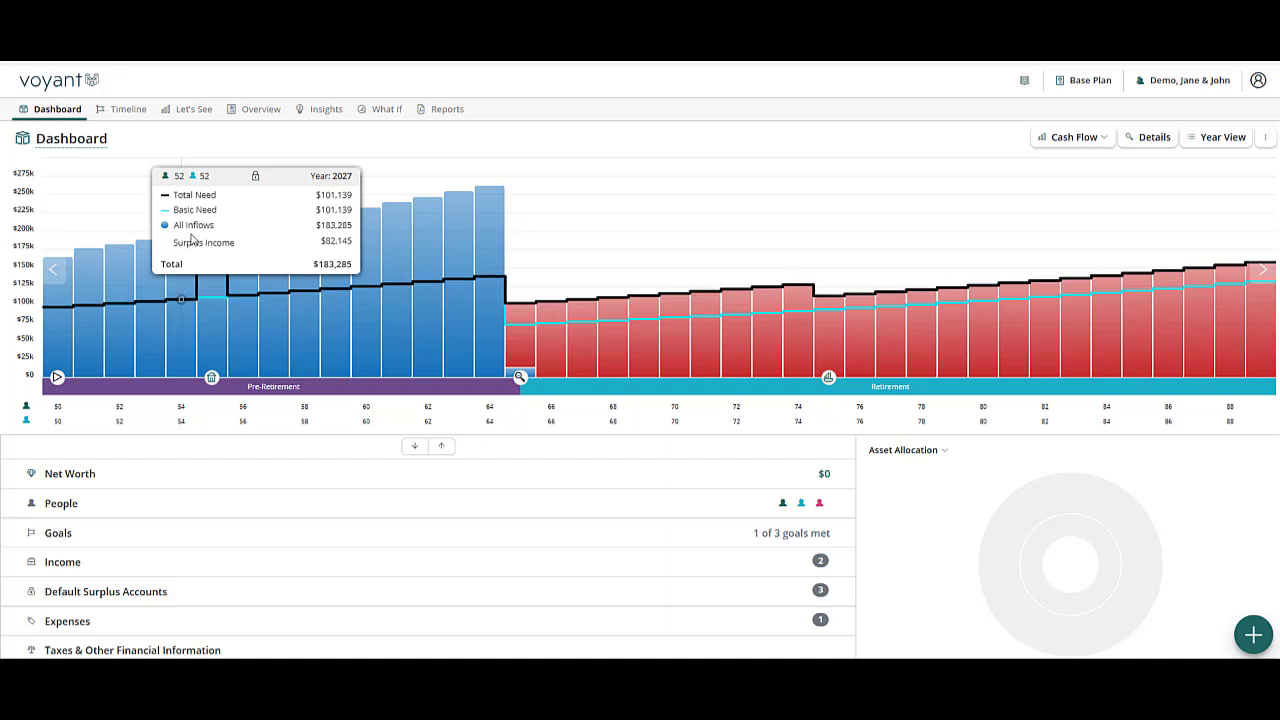
{"action": "left_click", "coordinate": [1154, 144]}
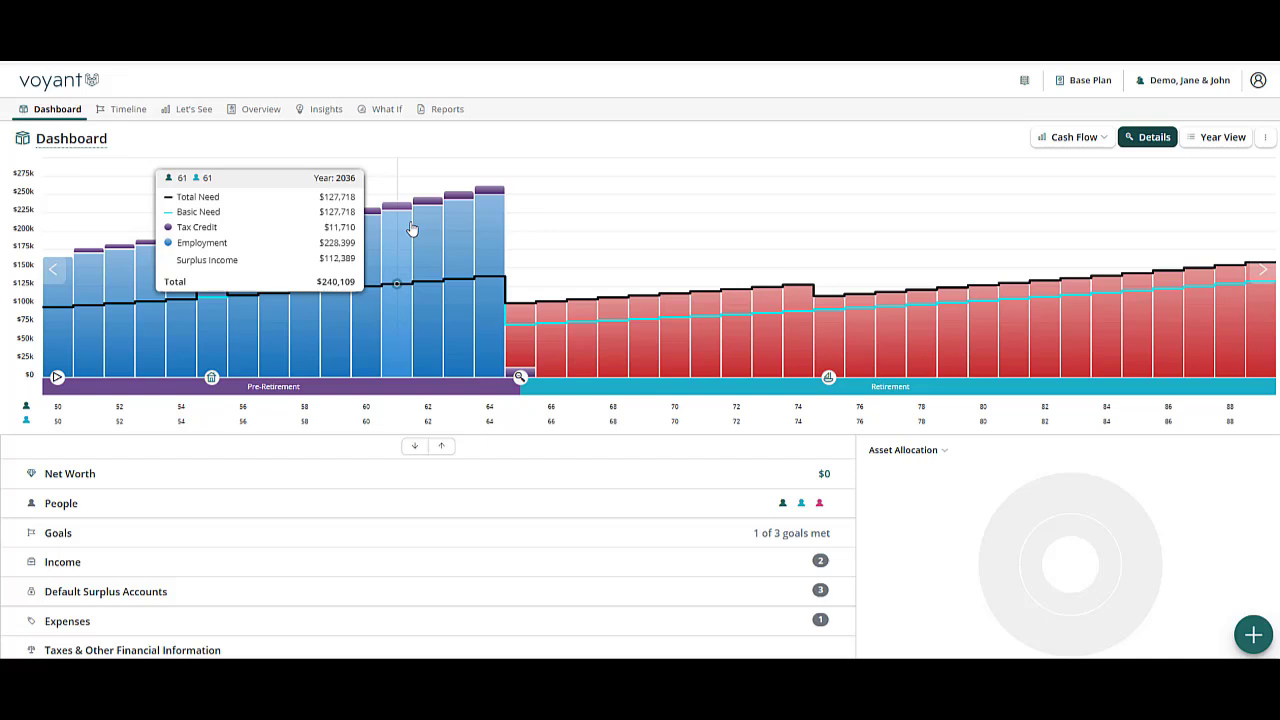
- Start a new Savings & Investments account owned jointly by both clients, with Savings as its type
{"action": "left_click", "coordinate": [1253, 634]}
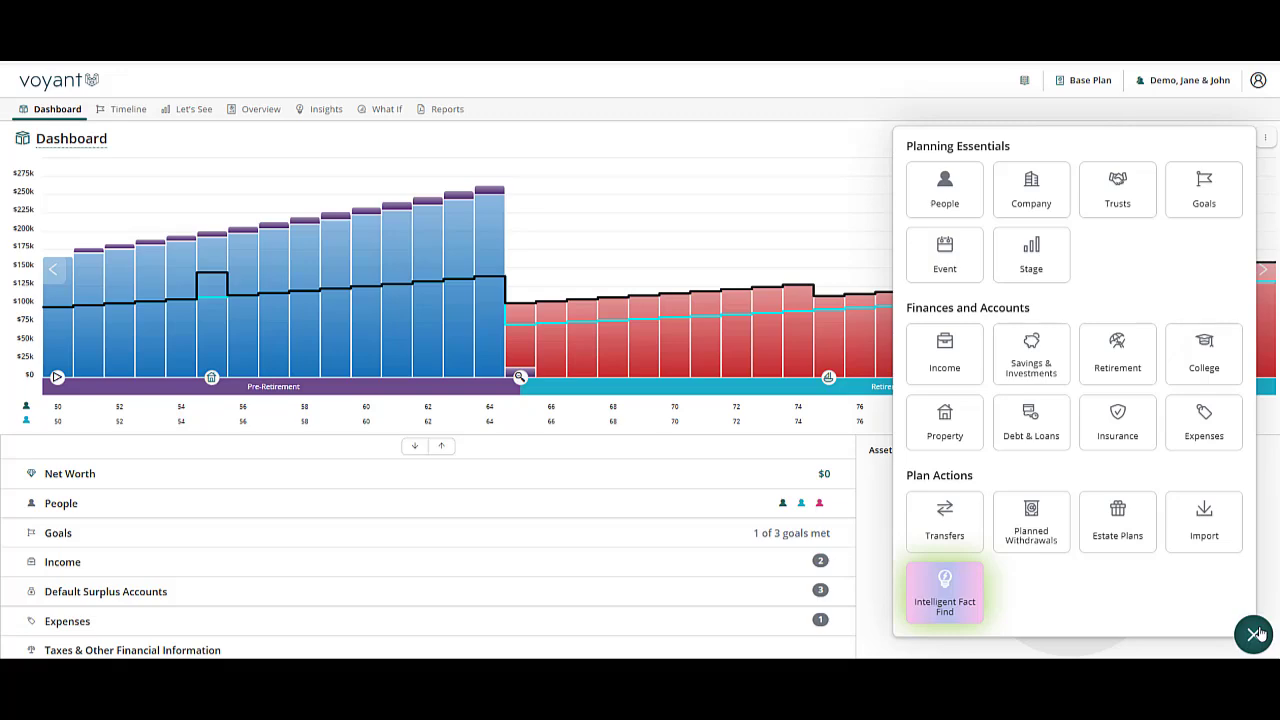
{"action": "left_click", "coordinate": [1029, 370]}
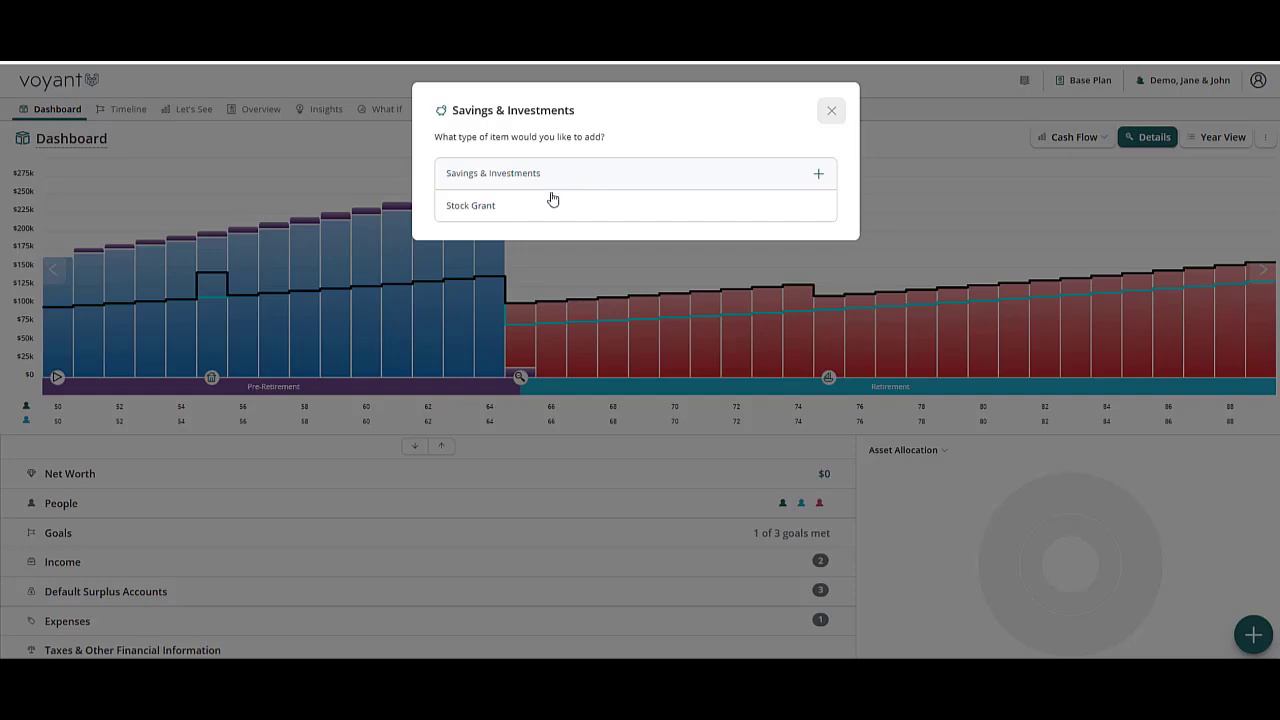
{"action": "left_click", "coordinate": [588, 184]}
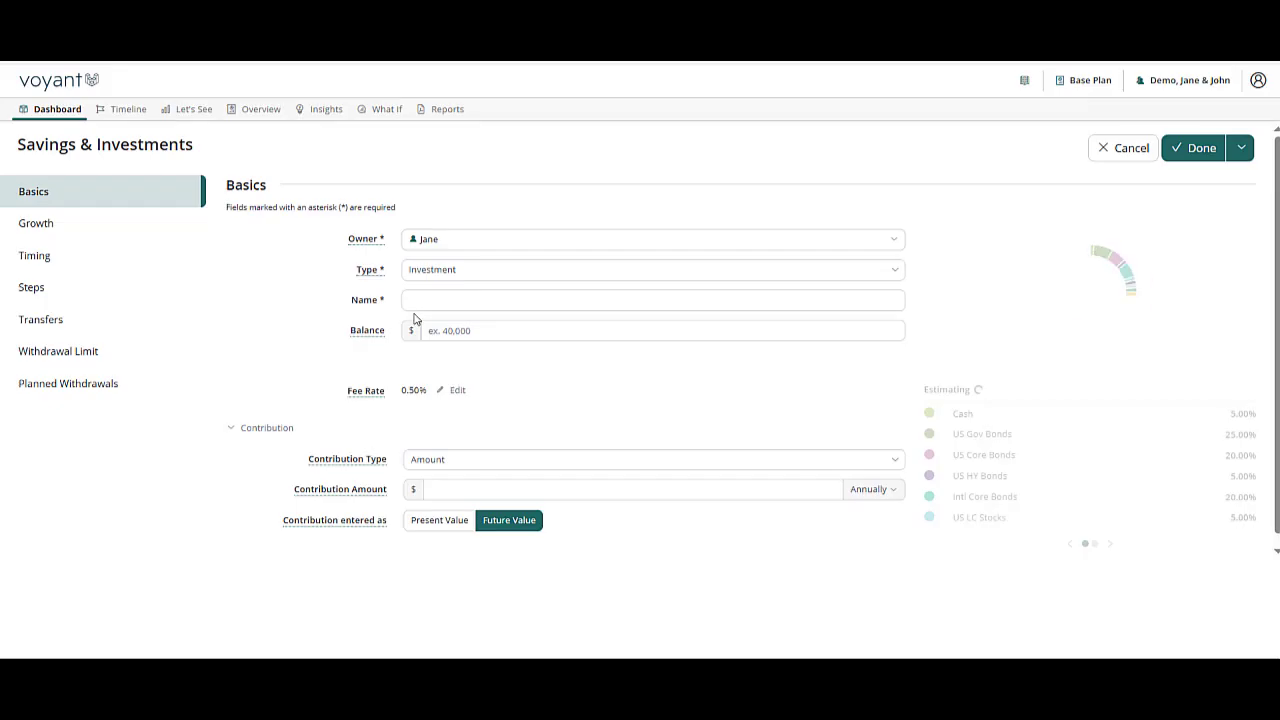
{"action": "left_click", "coordinate": [455, 244]}
{"action": "left_click", "coordinate": [436, 288]}
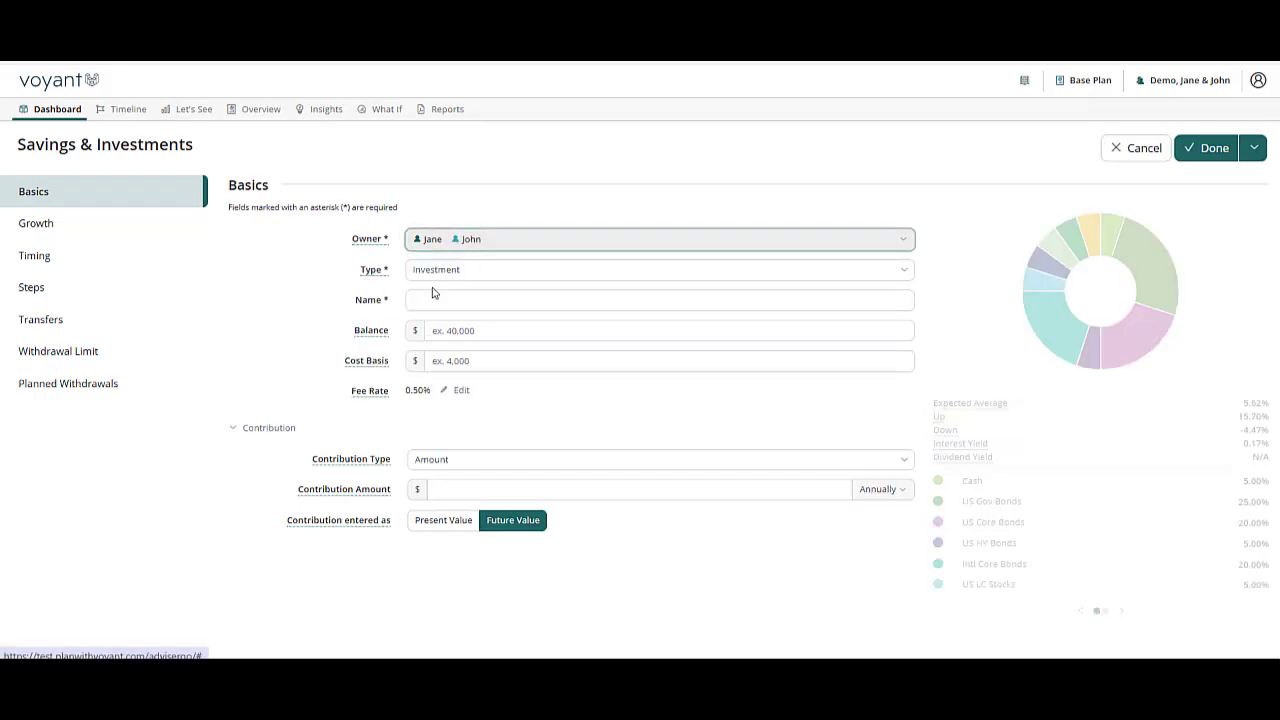
{"action": "left_click", "coordinate": [460, 267]}
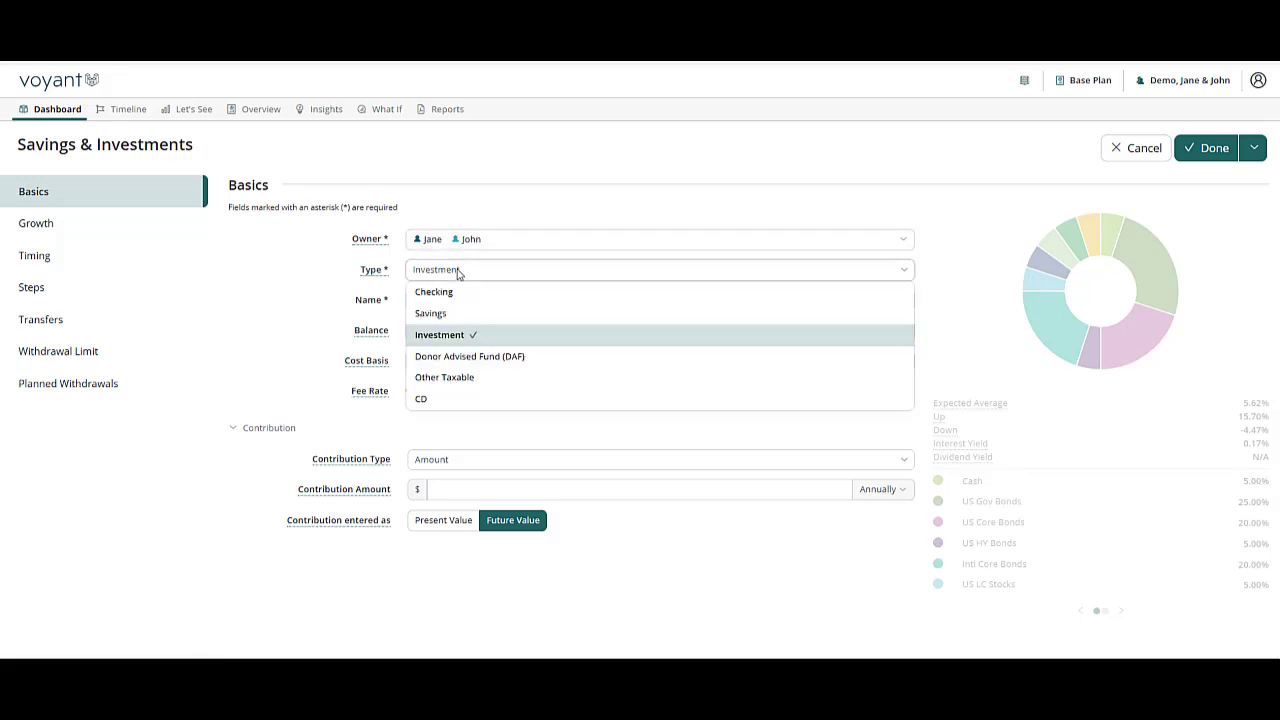
{"action": "left_click", "coordinate": [445, 316]}
- Name the savings account Emergency fund, with a balance of $50,000 and an interest rate of 3.50%
{"action": "left_click", "coordinate": [440, 298]}
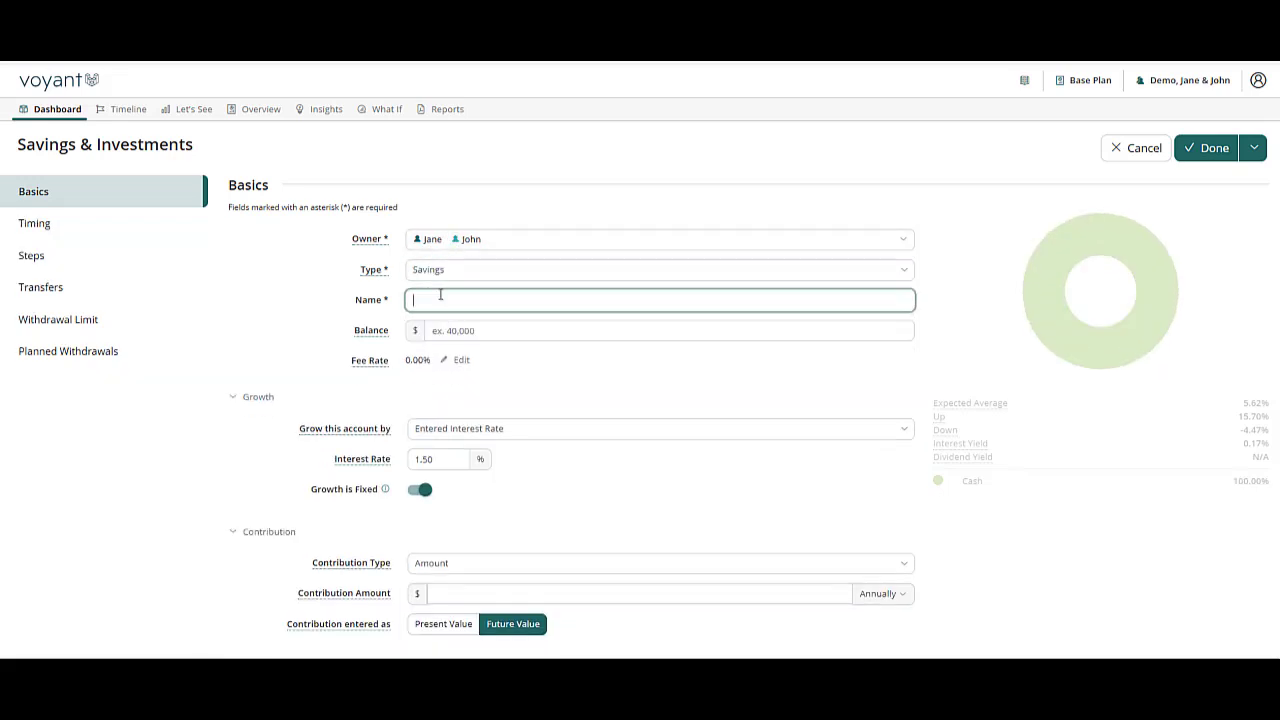
{"action": "type", "text": "Emergen"}
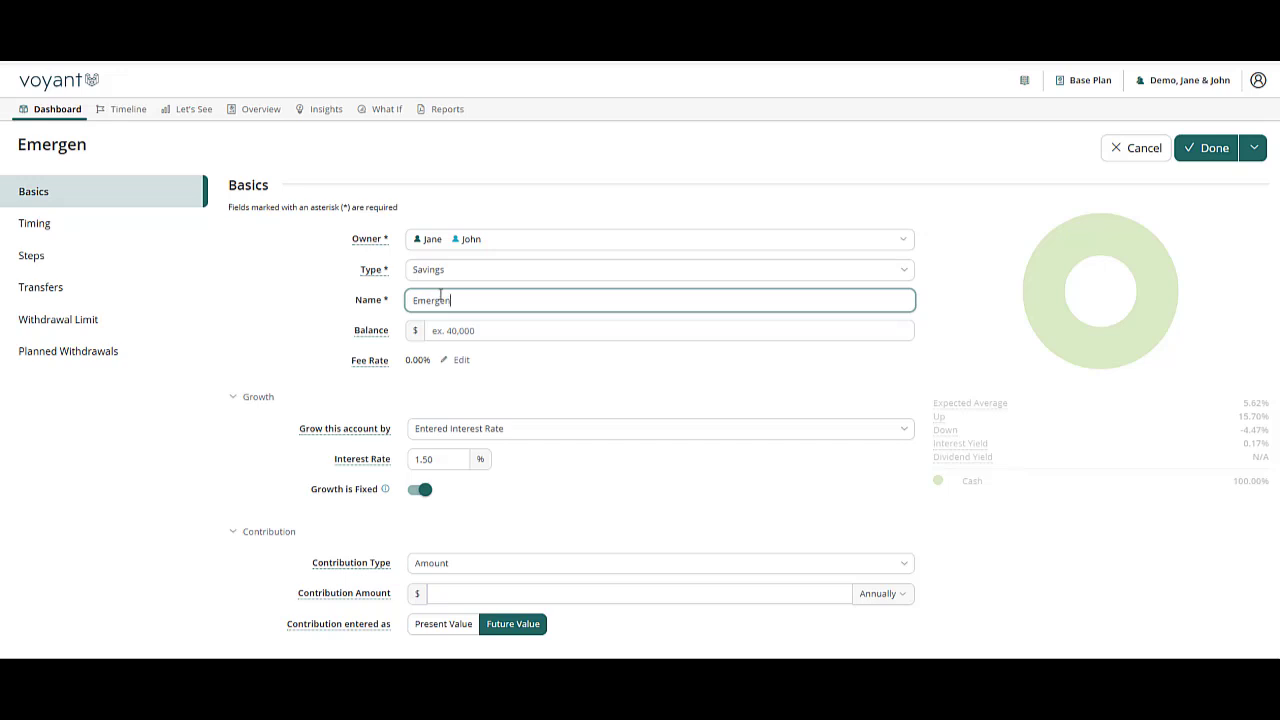
{"action": "type", "text": "cy fund"}
{"action": "key", "text": "Tab"}
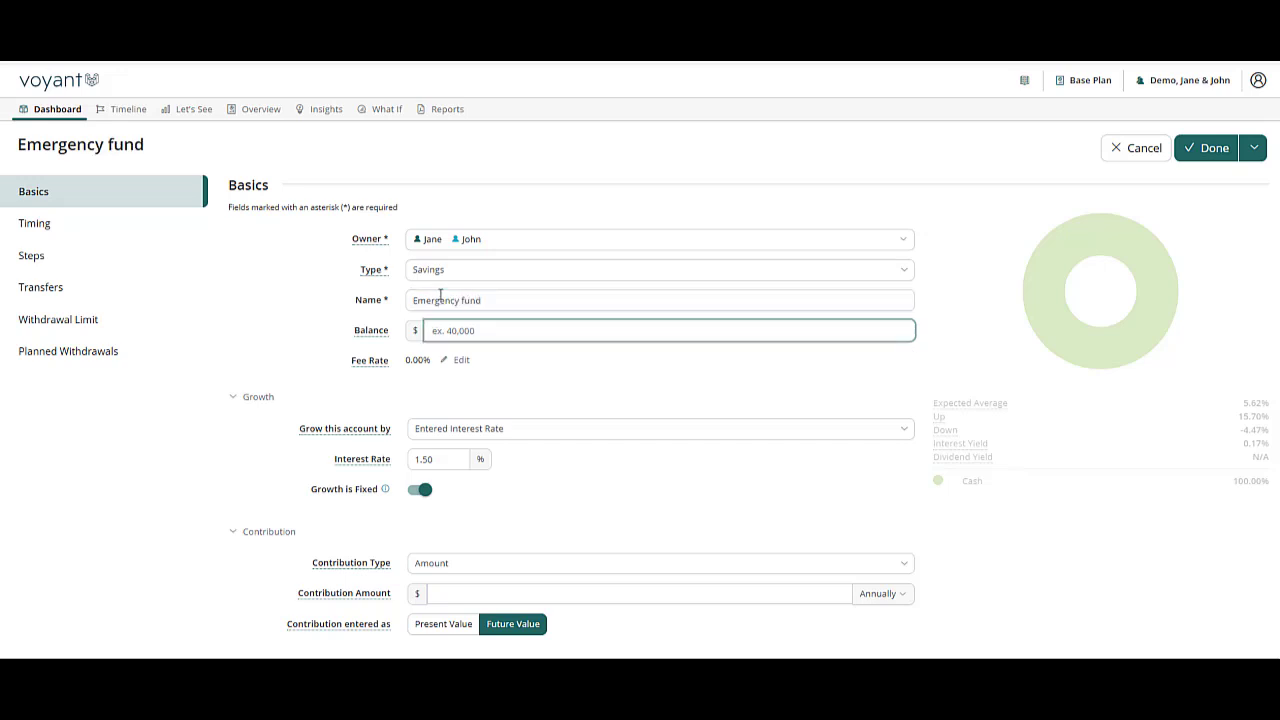
{"action": "type", "text": "50"}
{"action": "left_click", "coordinate": [417, 460]}
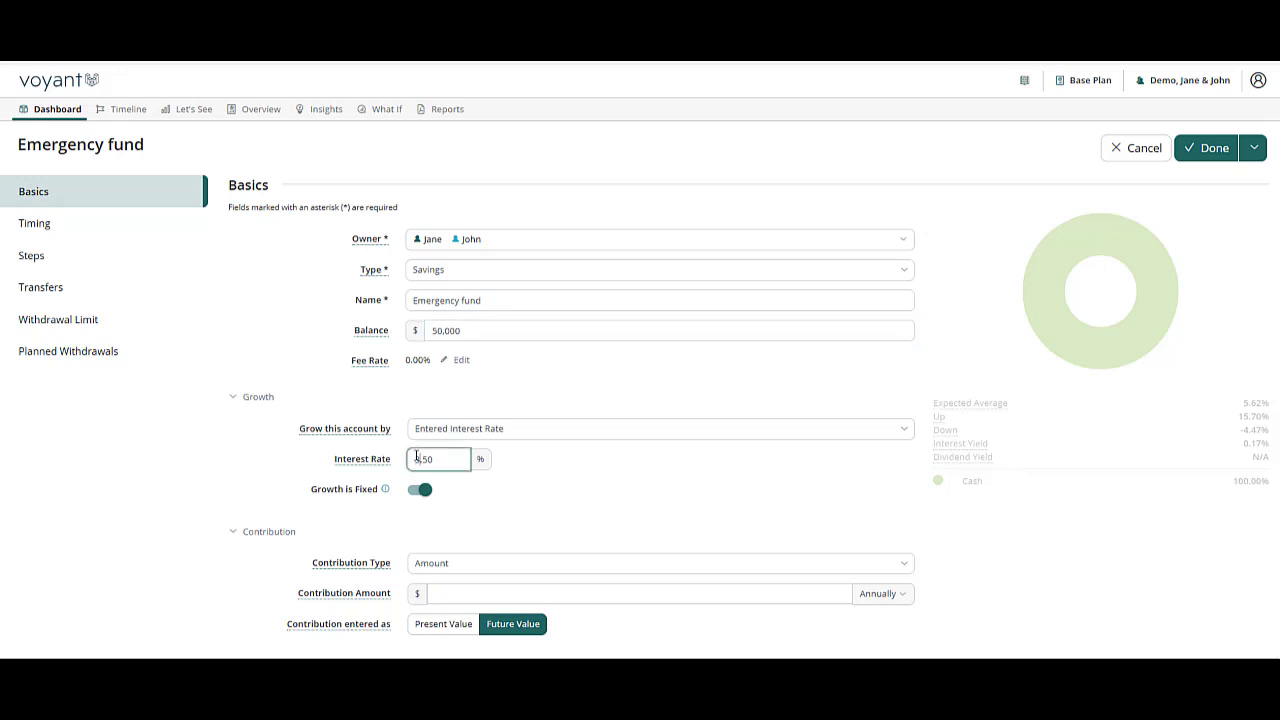
{"action": "type", "text": "3"}
- Set the Emergency fund's withdrawal limit to Do Not Allow, and save it to add another account
{"action": "left_click", "coordinate": [37, 331]}
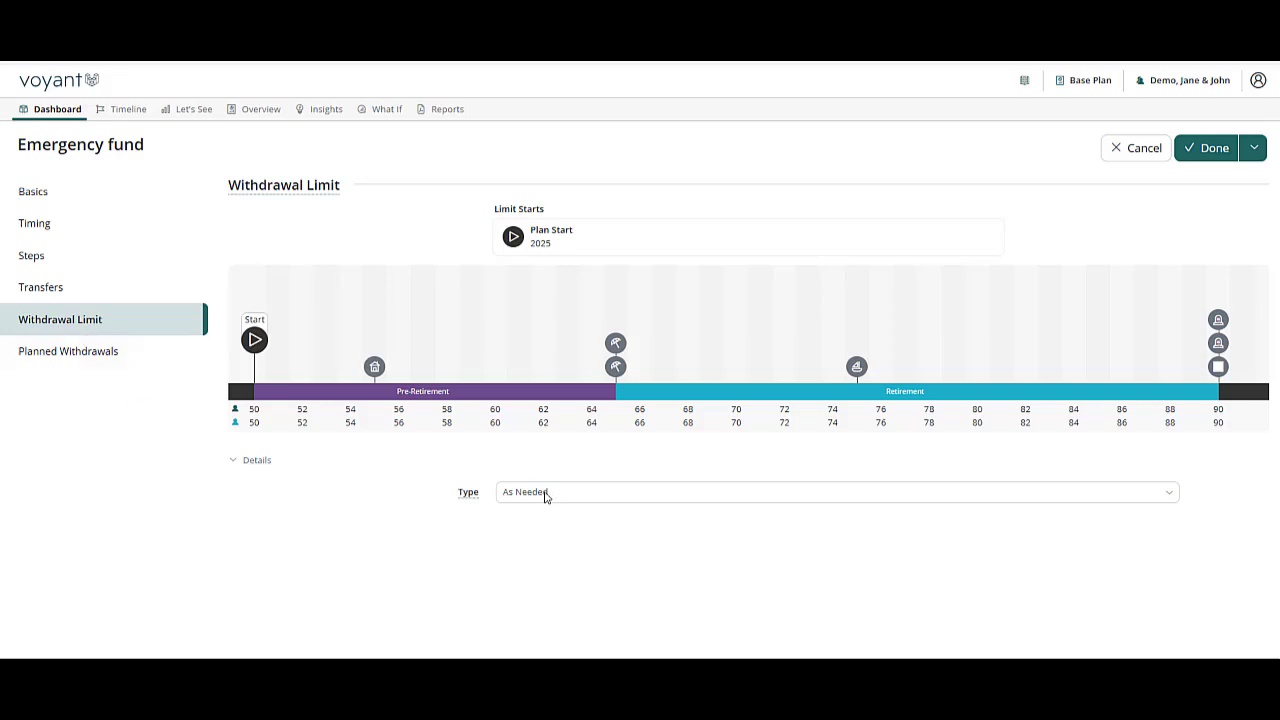
{"action": "left_click", "coordinate": [546, 497]}
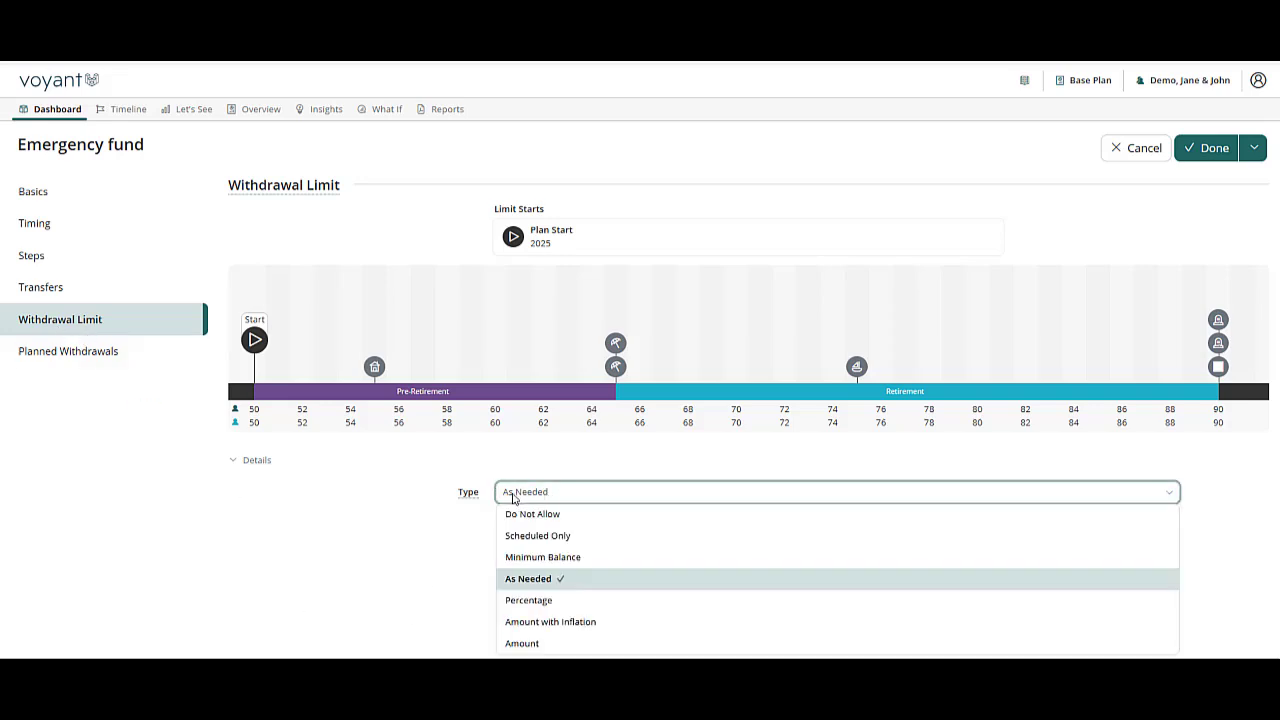
{"action": "left_click", "coordinate": [552, 518]}
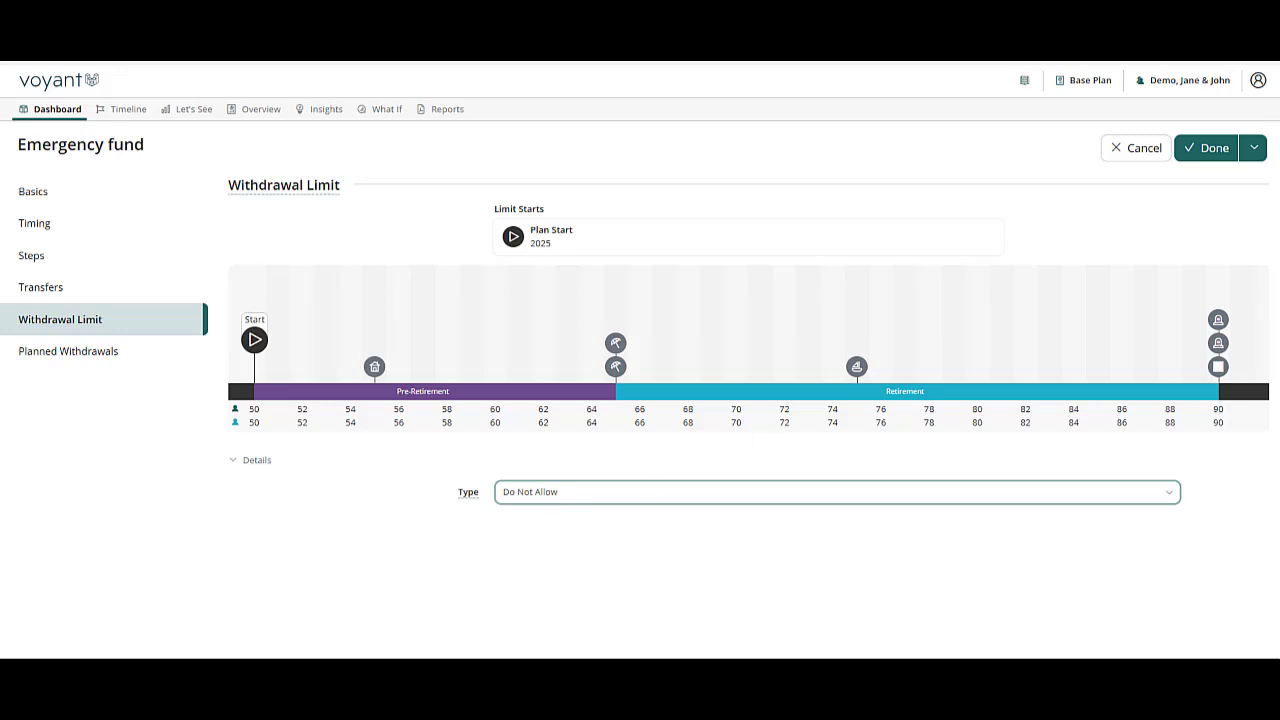
{"action": "left_click", "coordinate": [1253, 148]}
{"action": "left_click", "coordinate": [1229, 175]}
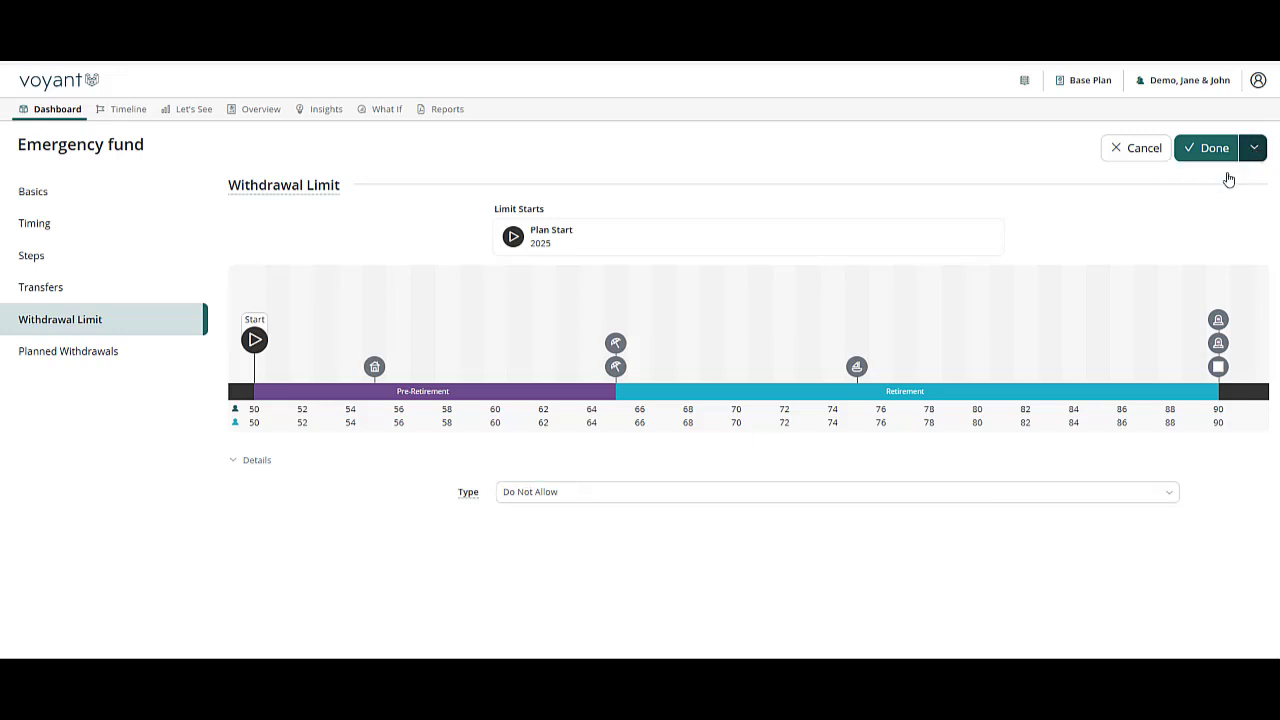
- Enter a jointly owned Investment account named Brokerage, with a $100,000 balance and a $25,000 cost basis
{"action": "left_click", "coordinate": [488, 244]}
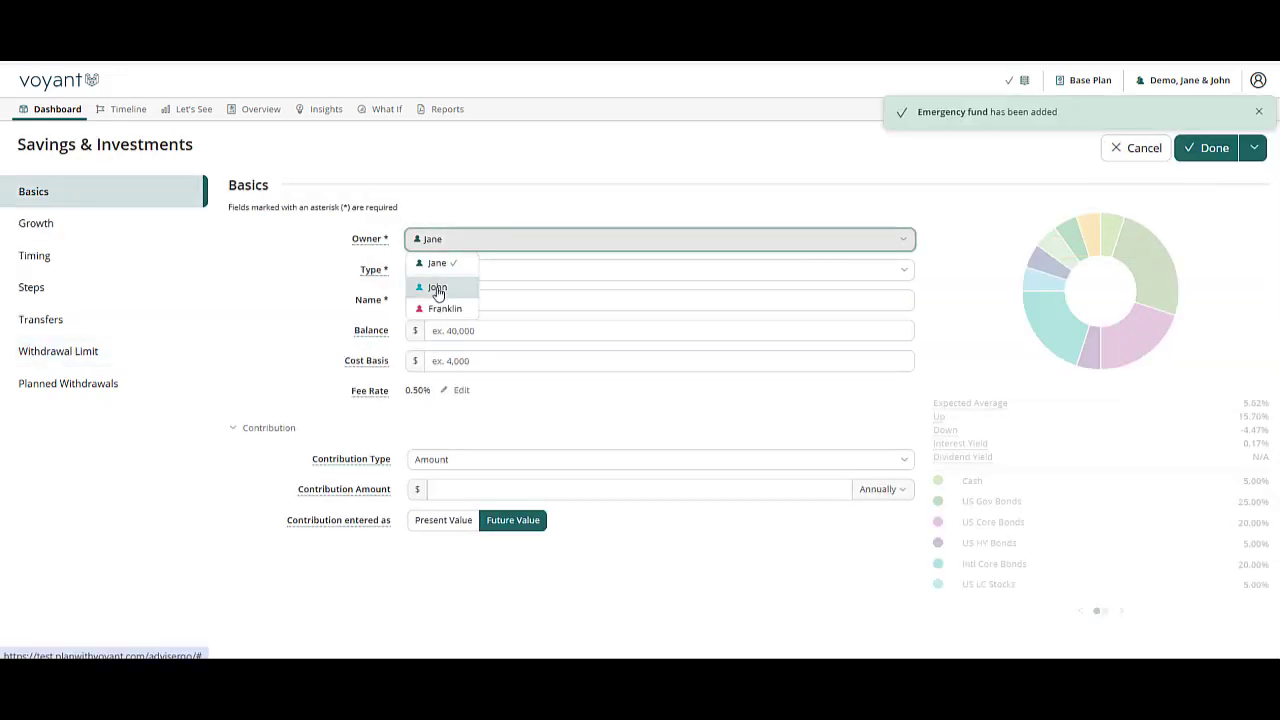
{"action": "left_click", "coordinate": [453, 285]}
{"action": "left_click", "coordinate": [454, 302]}
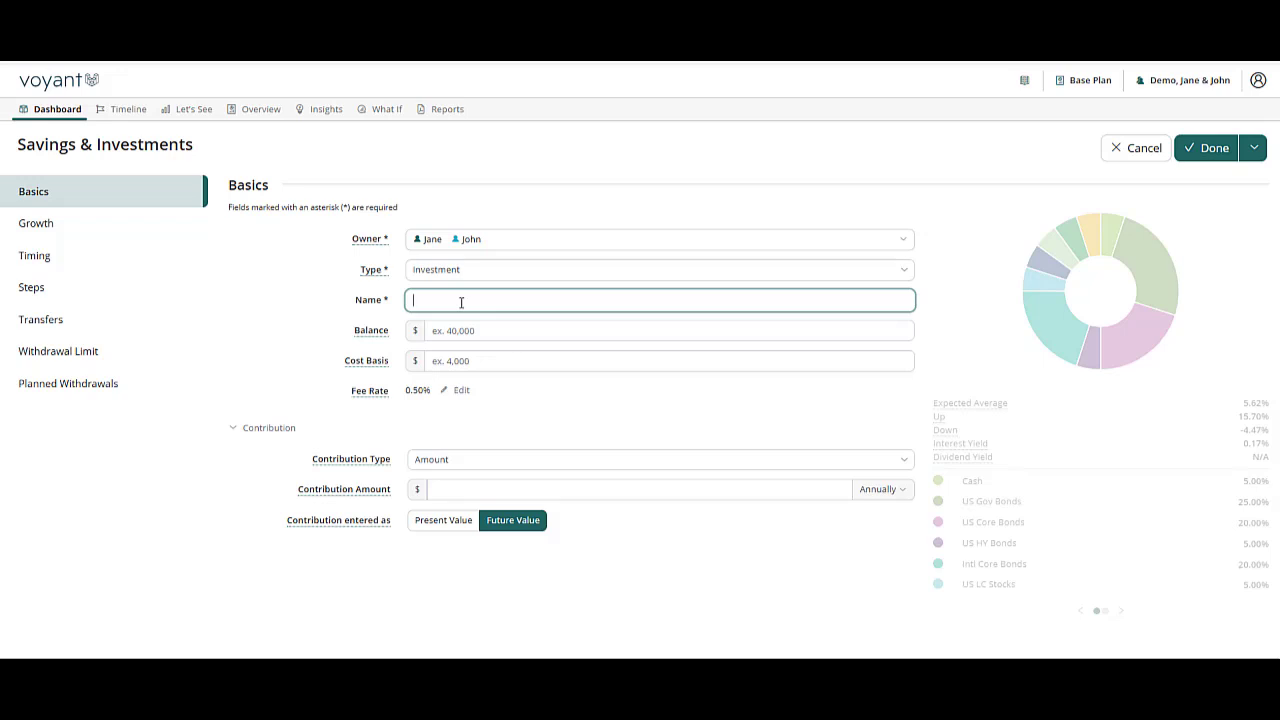
{"action": "type", "text": "Brokerage"}
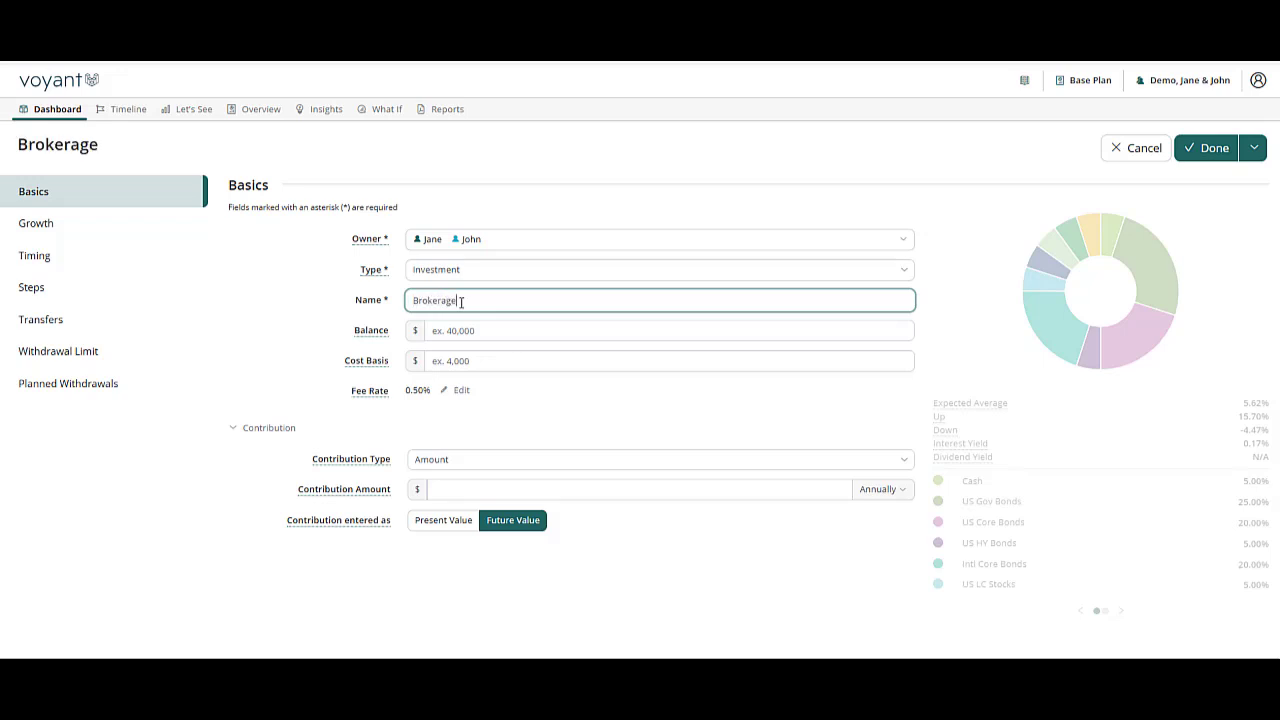
{"action": "key", "text": "Tab"}
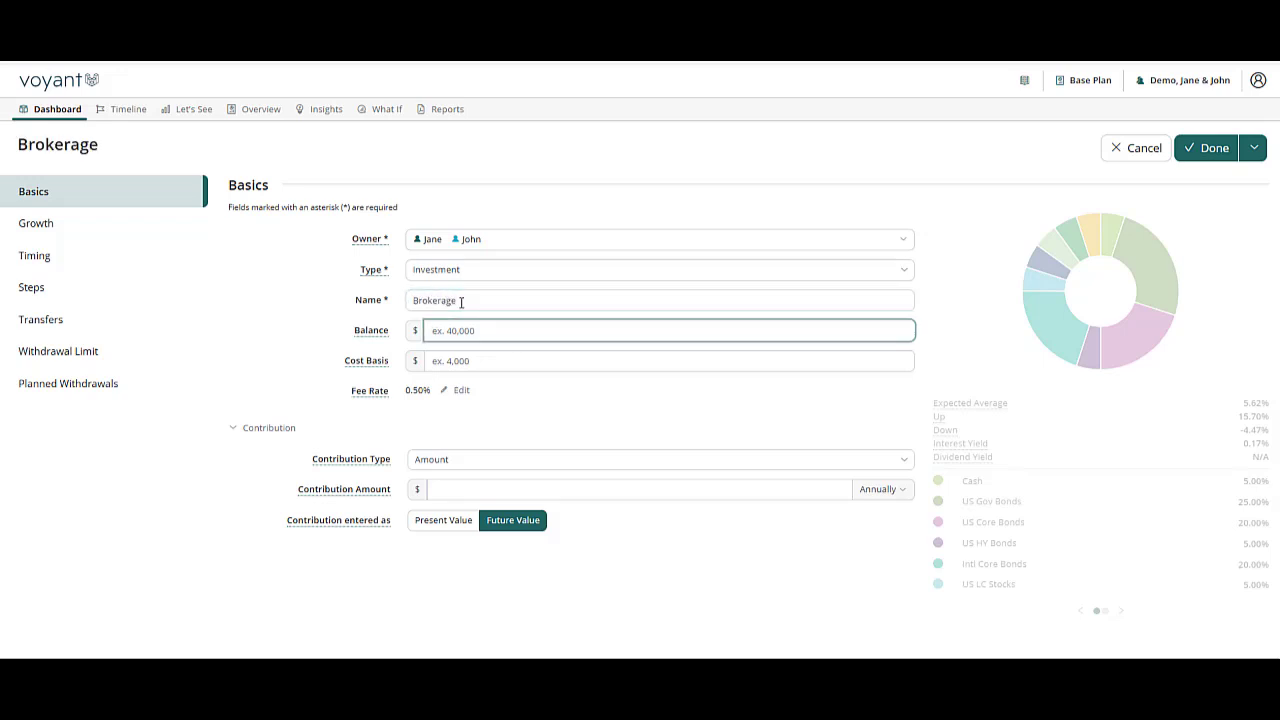
{"action": "type", "text": "10000"}
{"action": "left_click", "coordinate": [465, 357]}
{"action": "type", "text": "25,0"}
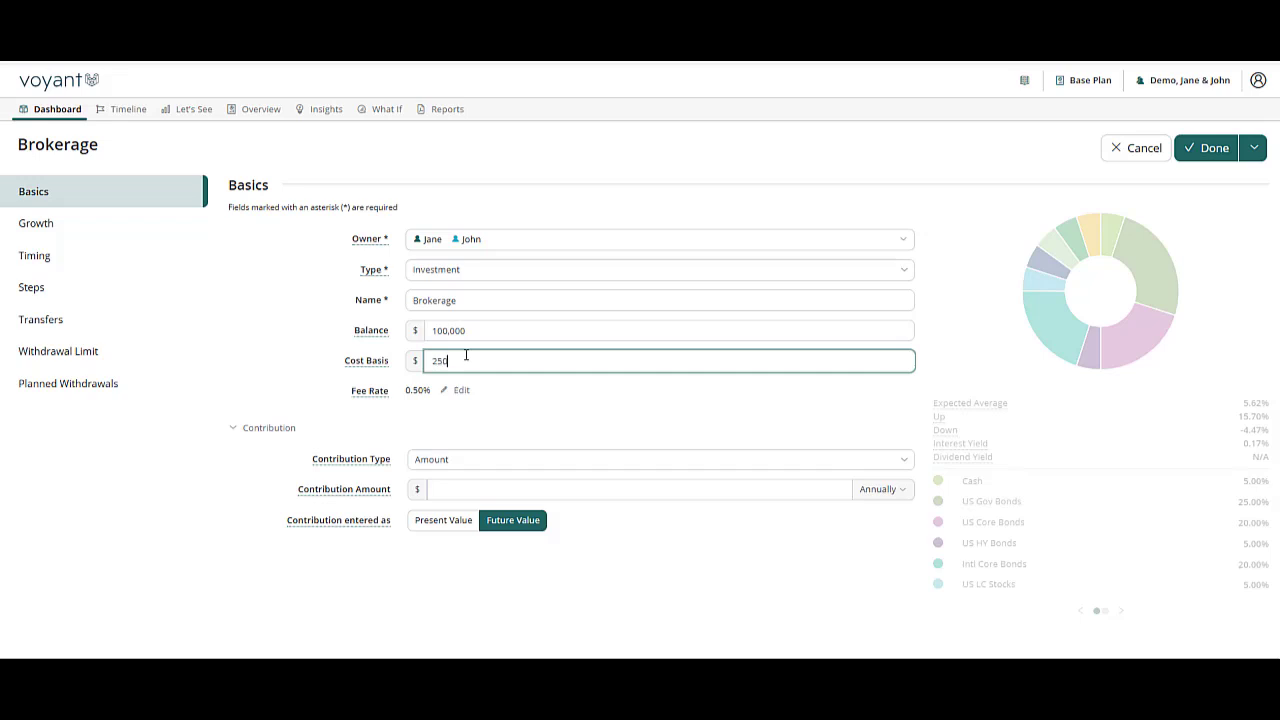
{"action": "type", "text": "00"}
- Set the Brokerage account's fee rate to 1.50% and its contribution amount to $250 monthly
{"action": "left_click", "coordinate": [446, 391]}
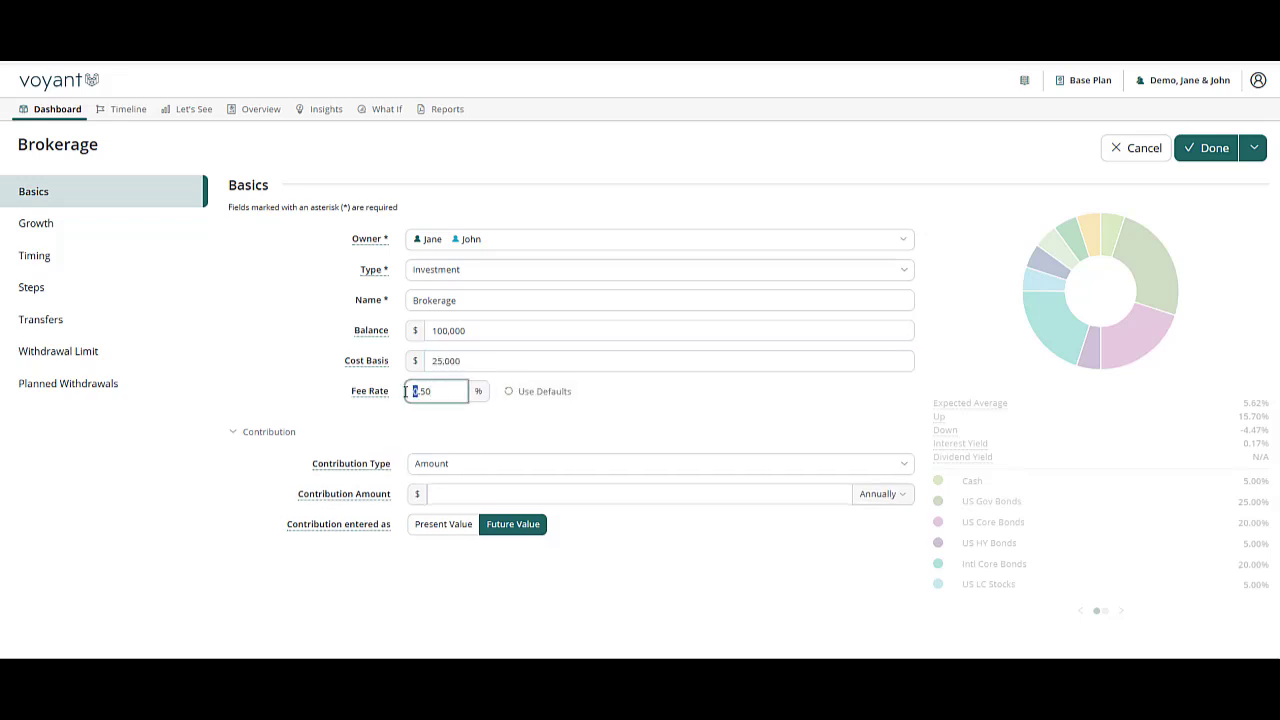
{"action": "type", "text": "1"}
{"action": "left_click", "coordinate": [461, 491]}
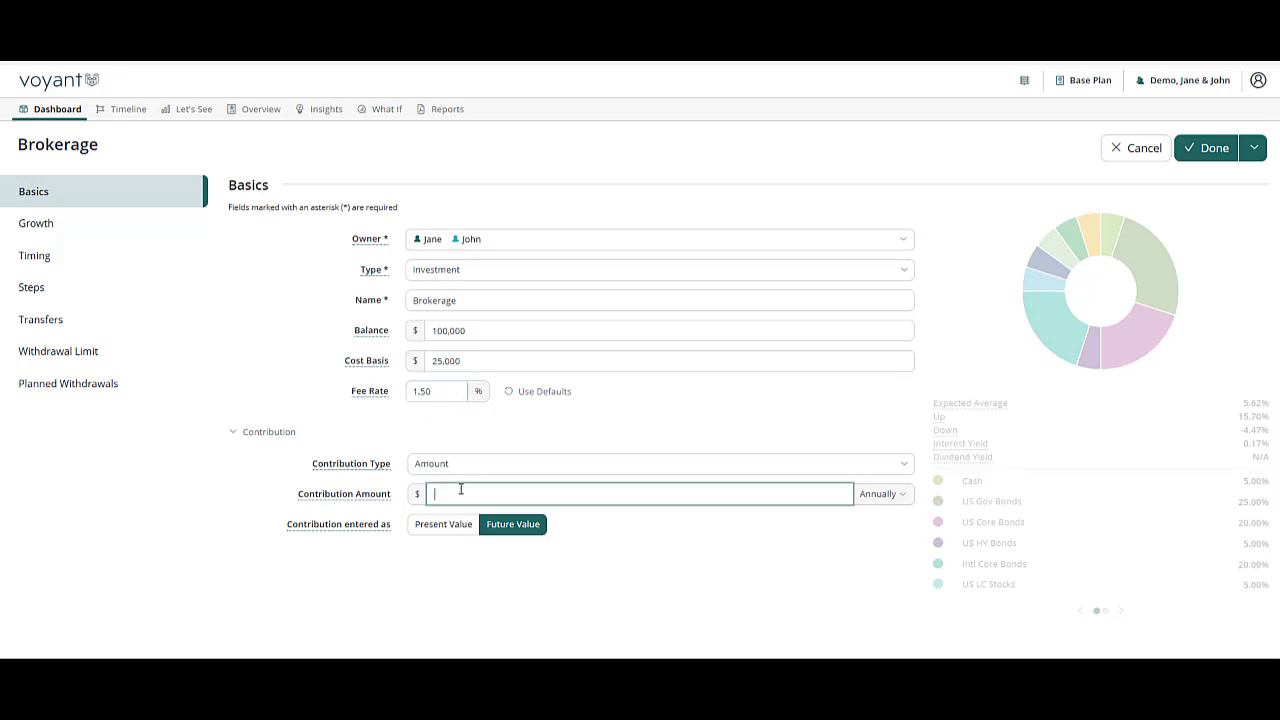
{"action": "type", "text": "2"}
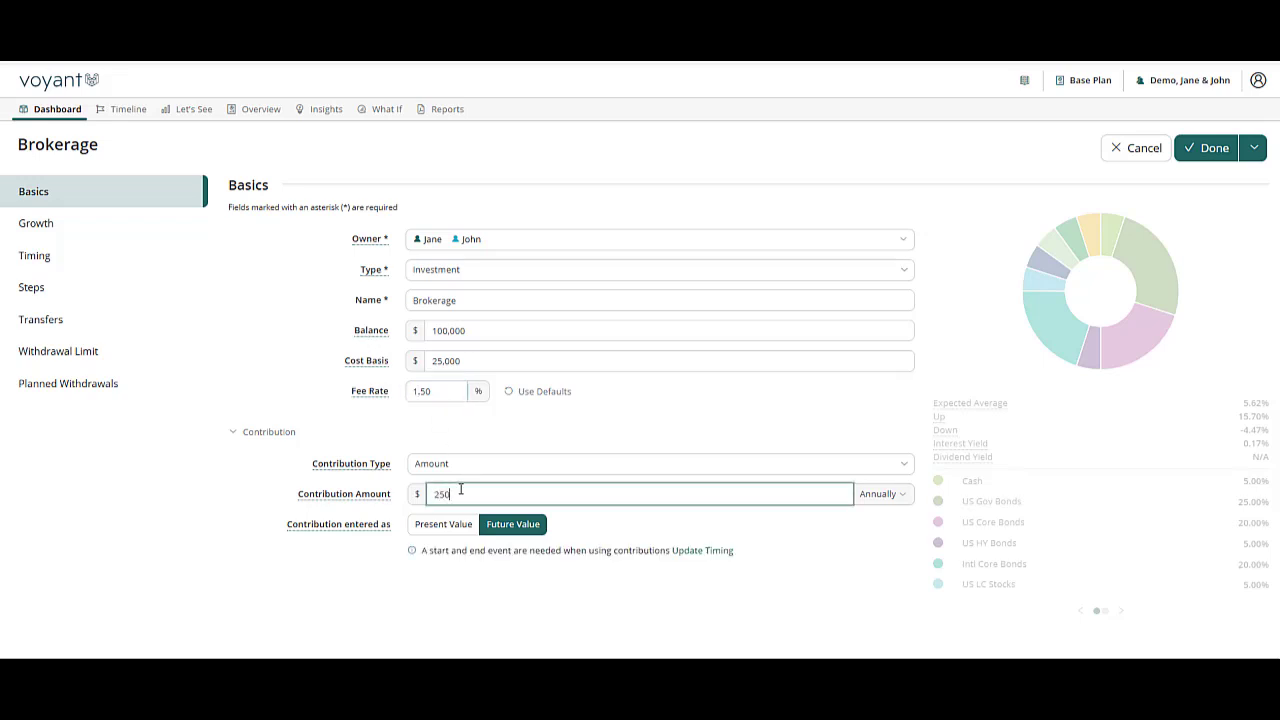
{"action": "type", "text": "50"}
{"action": "left_click", "coordinate": [877, 494]}
{"action": "left_click", "coordinate": [875, 340]}
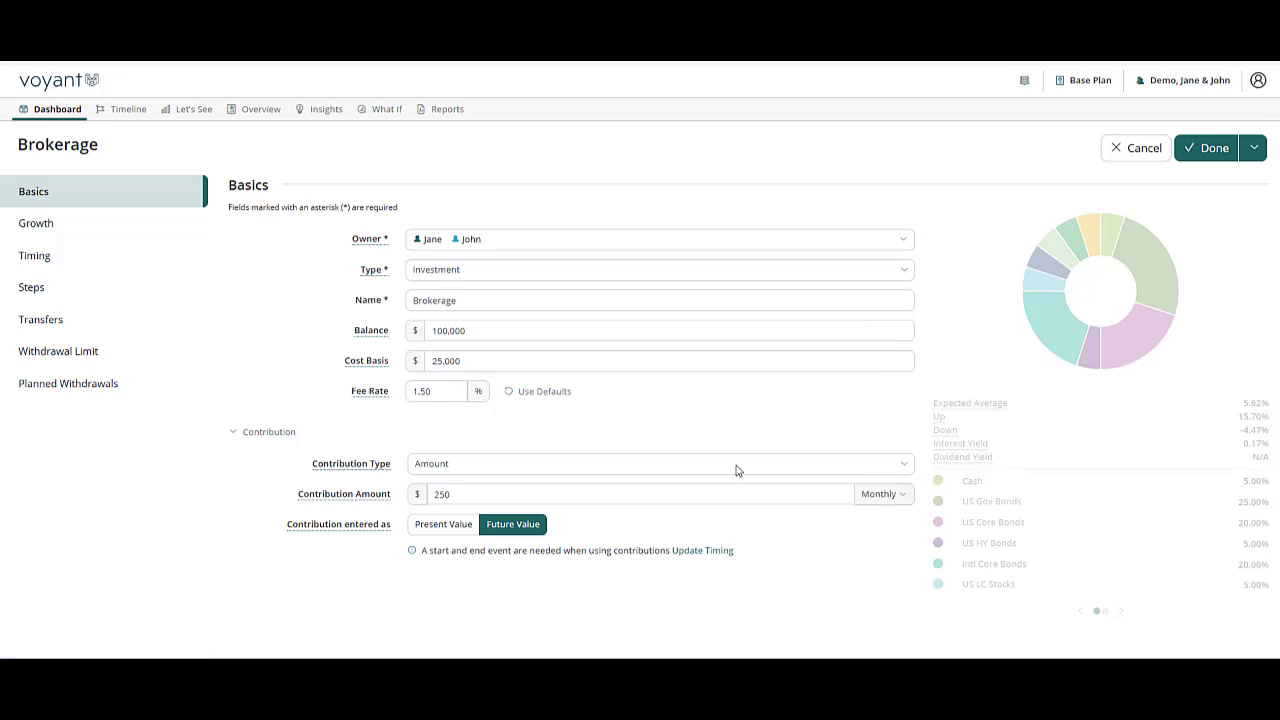
- Time the Brokerage contributions to start at Plan Start and end at the partner's Retirement event
{"action": "left_click", "coordinate": [724, 558]}
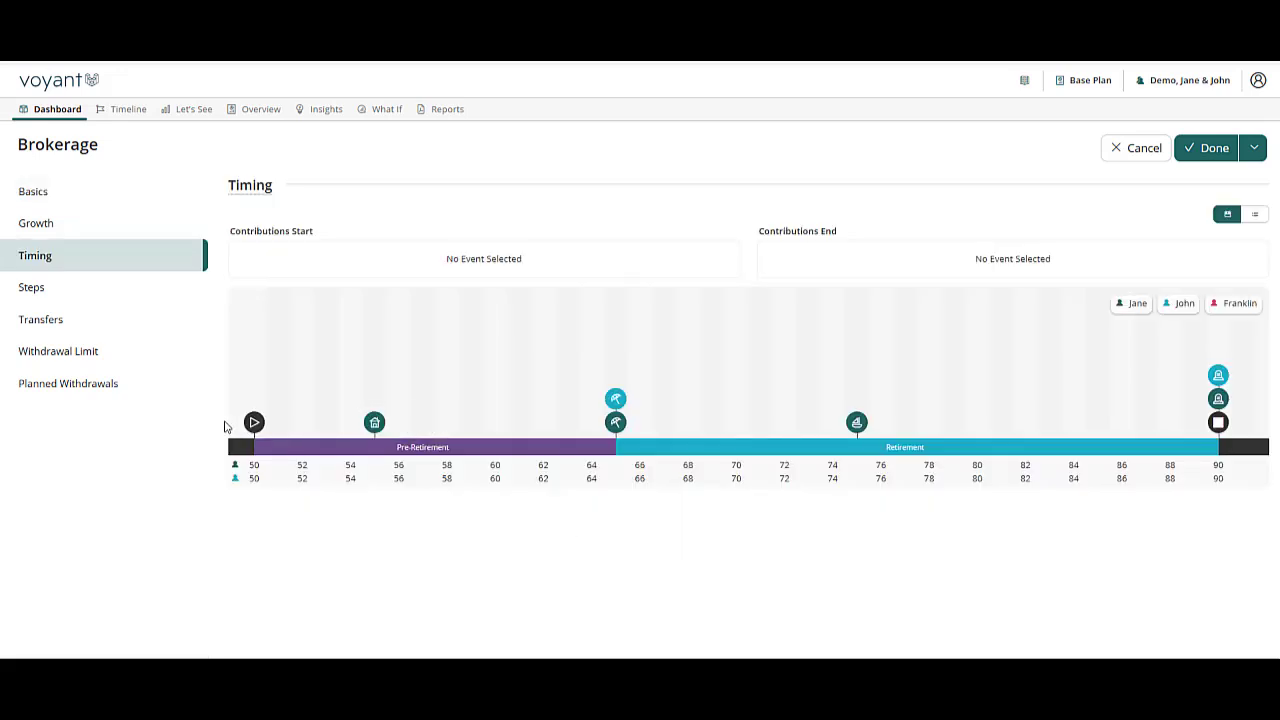
{"action": "left_click", "coordinate": [260, 424]}
{"action": "left_click", "coordinate": [943, 235]}
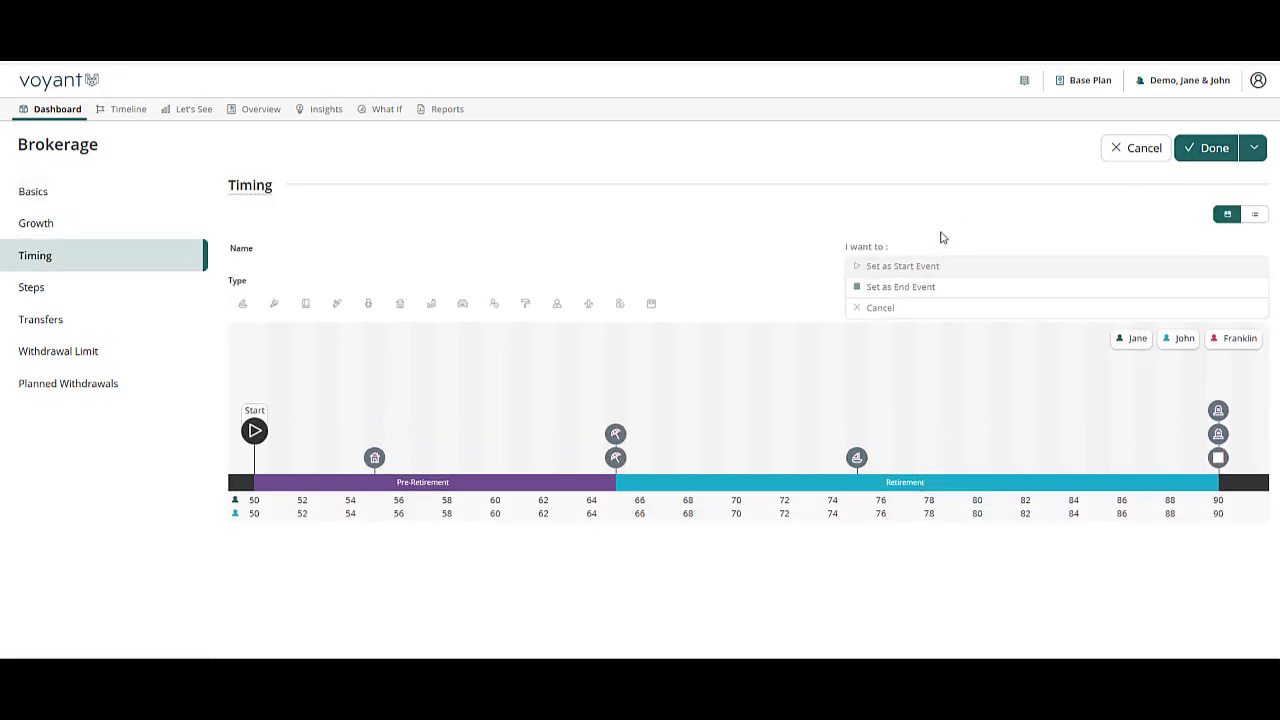
{"action": "left_click", "coordinate": [613, 400]}
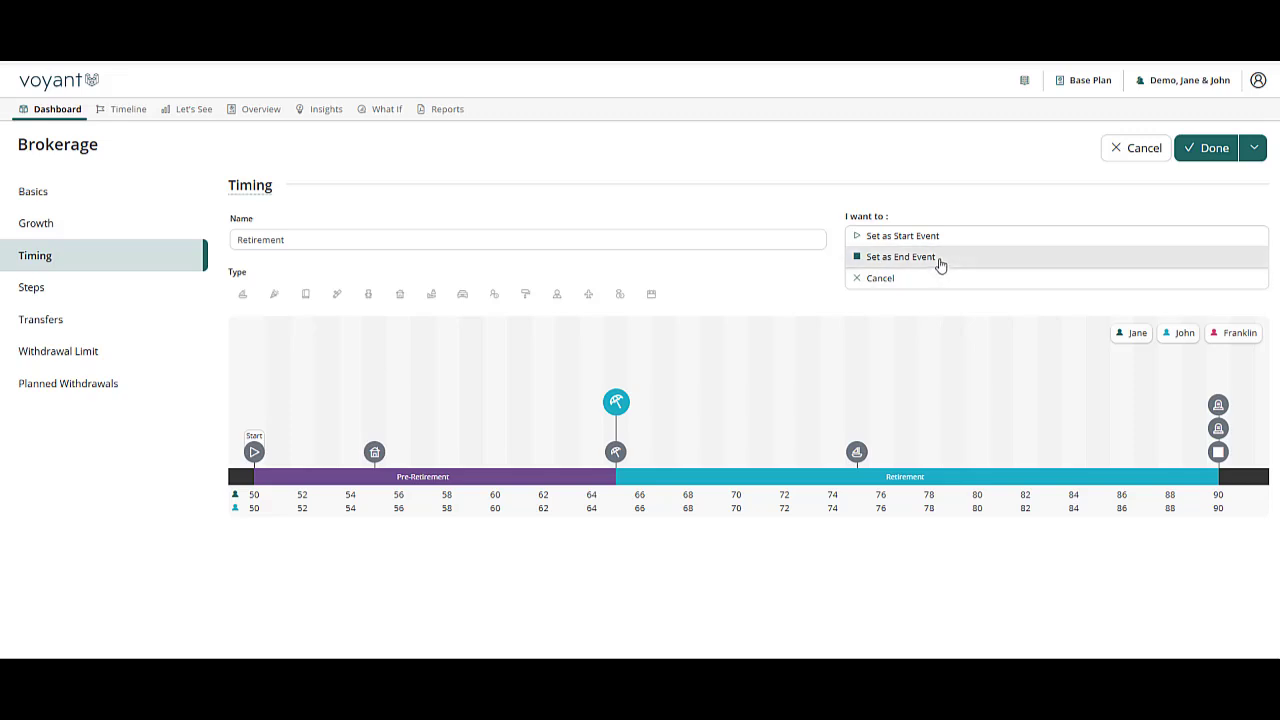
{"action": "left_click", "coordinate": [940, 261]}
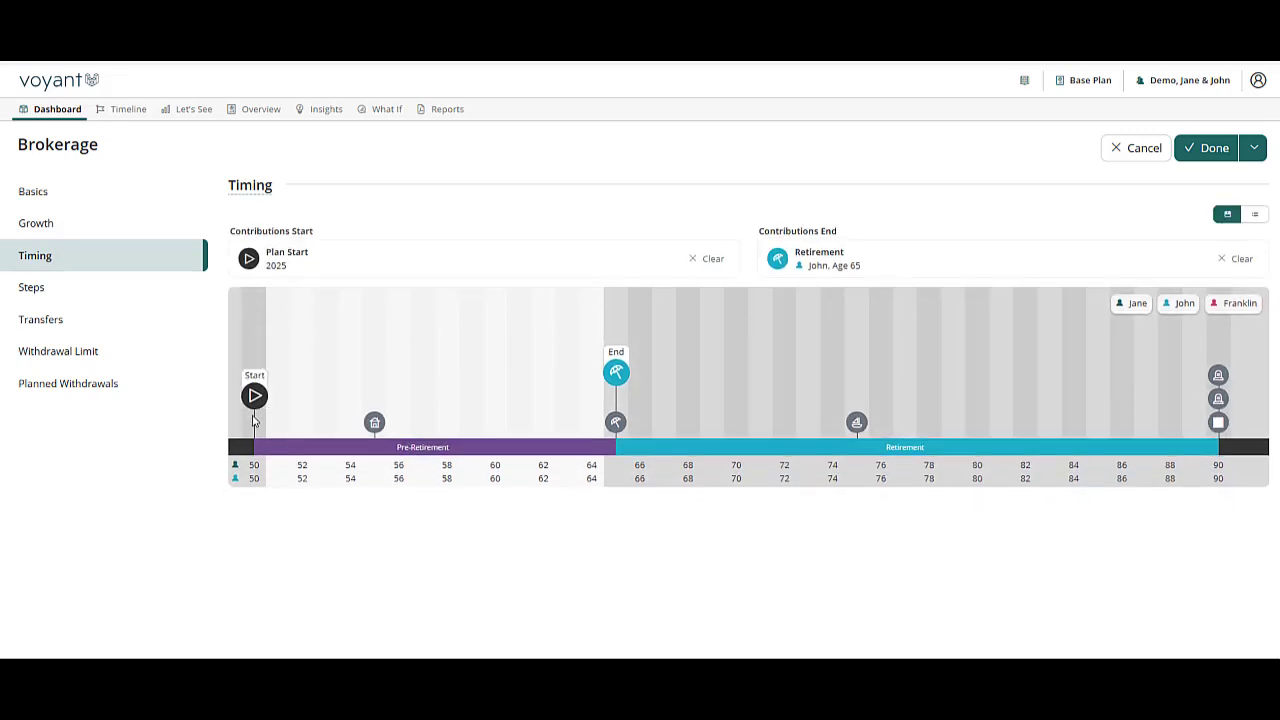
- Grow the Brokerage account by its portfolio, using the Moderate growth risk level, and save the account
{"action": "left_click", "coordinate": [46, 225]}
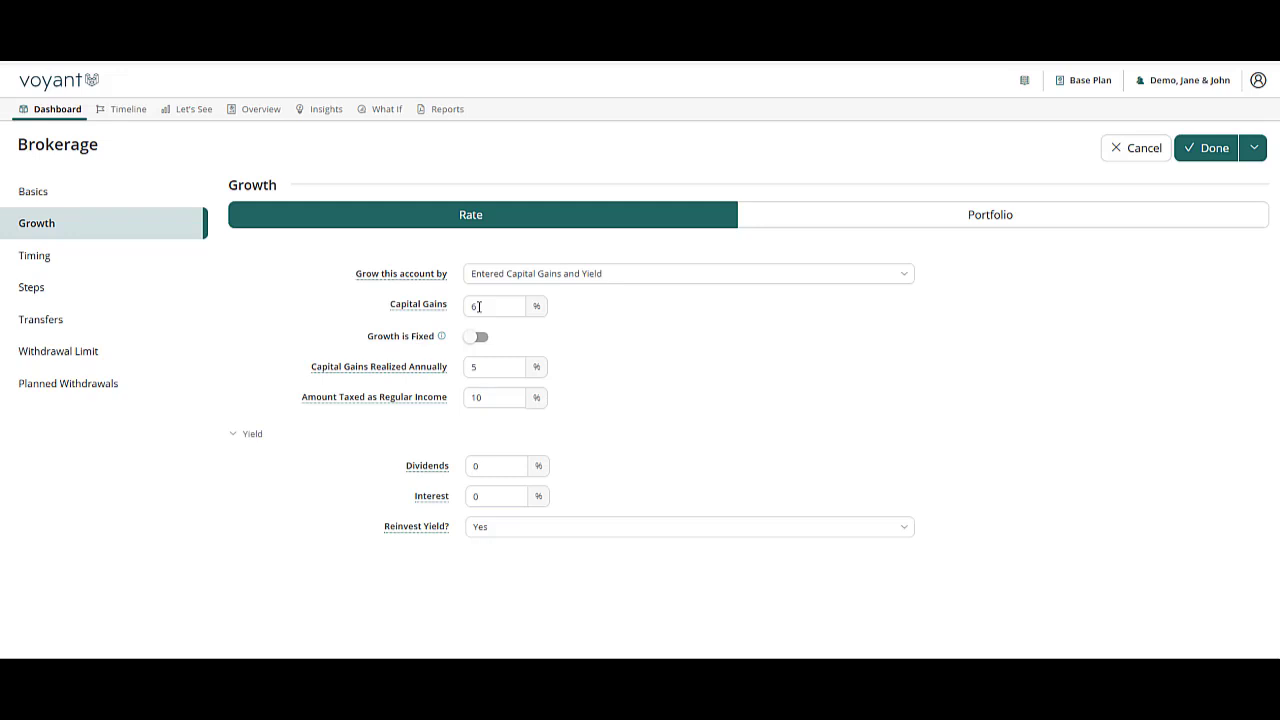
{"action": "left_click", "coordinate": [1082, 219]}
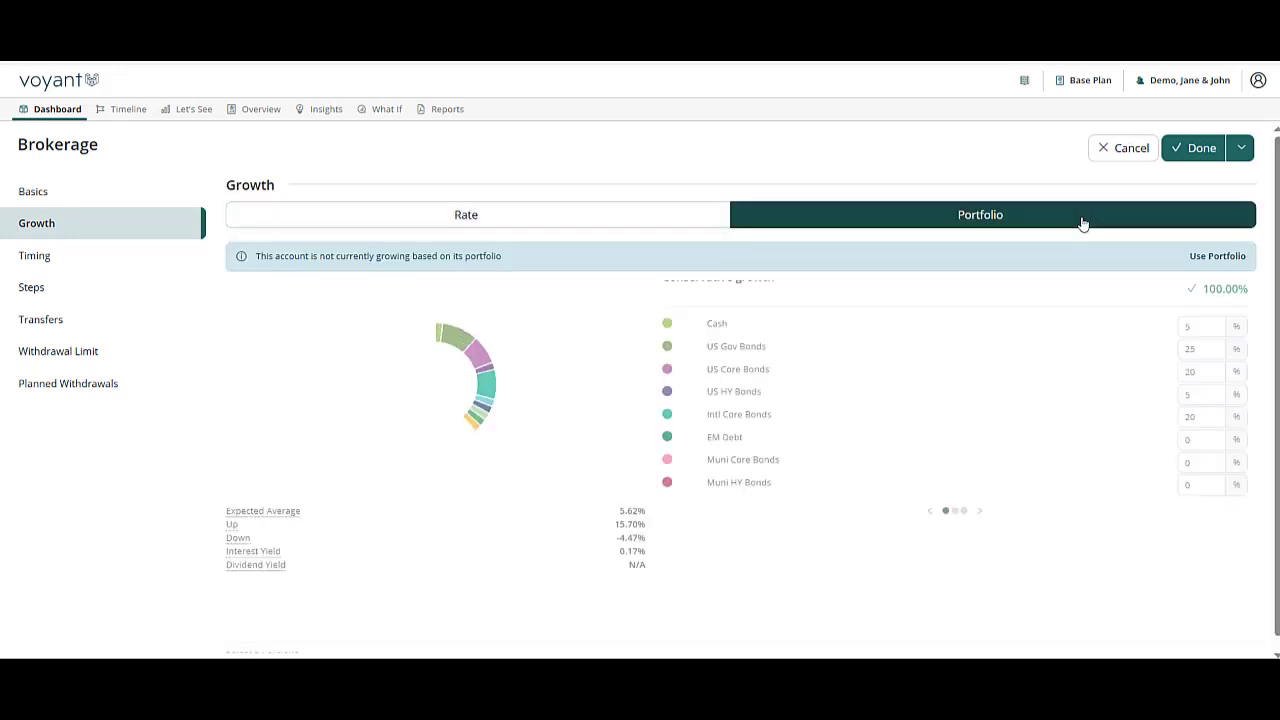
{"action": "left_click", "coordinate": [1217, 257]}
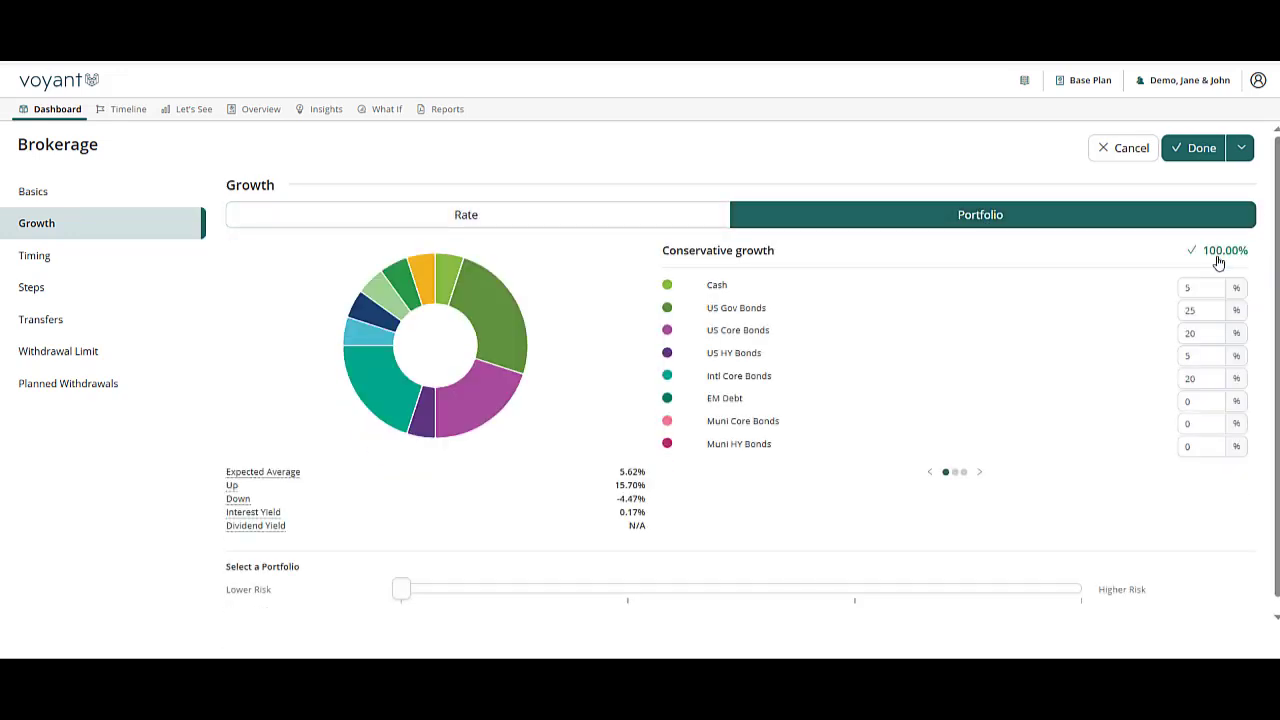
{"action": "left_click_drag", "start_coordinate": [402, 590], "coordinate": [587, 579]}
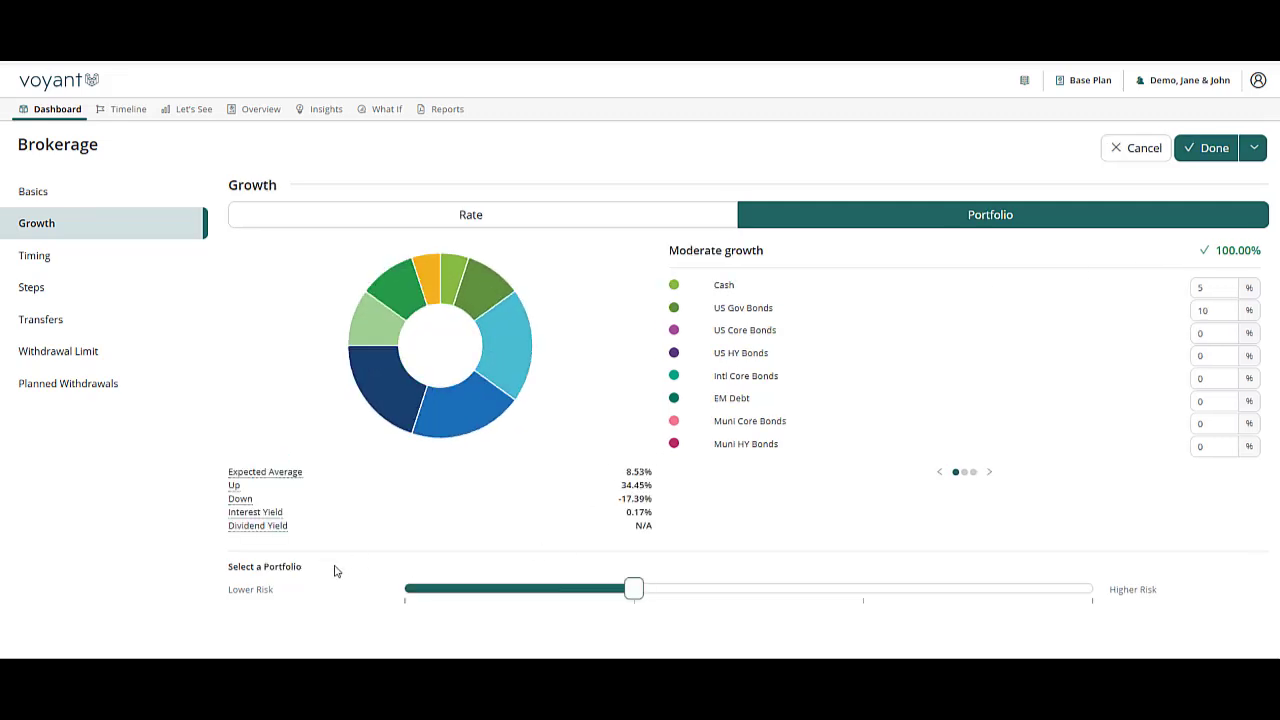
{"action": "left_click", "coordinate": [1213, 149]}
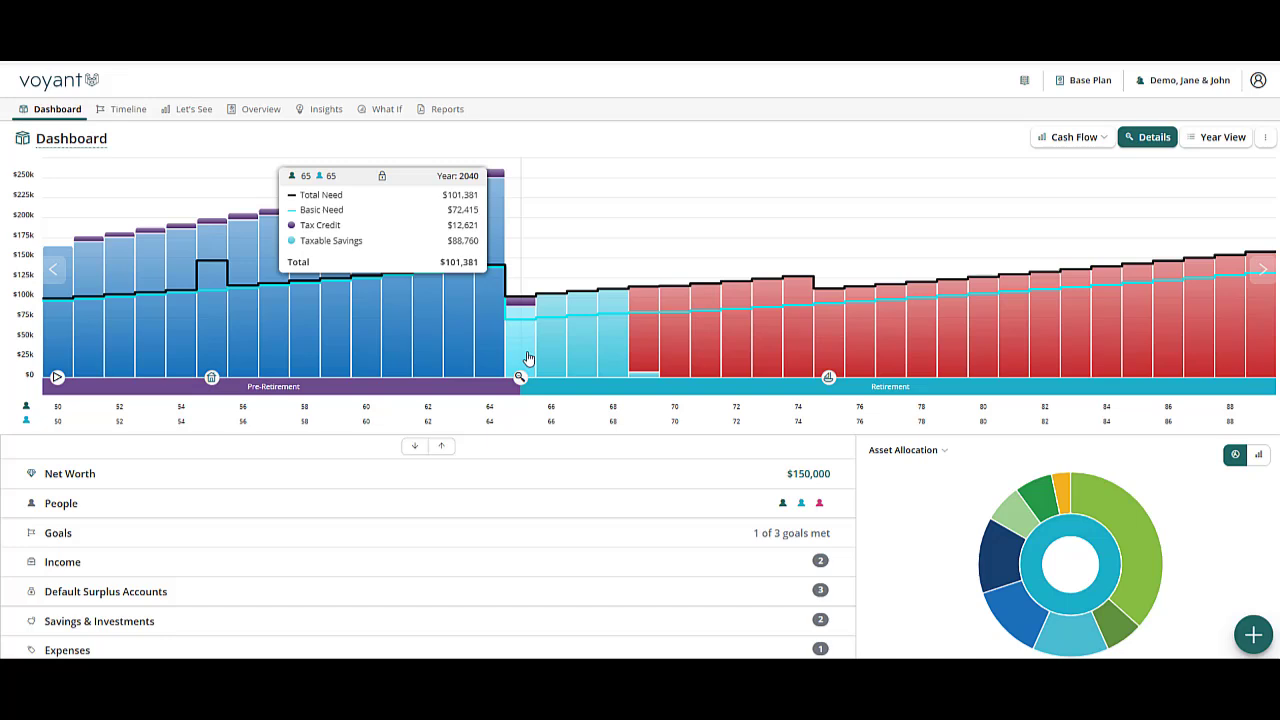
- Add a 401K retirement plan owned by the client, named "401k -" plus the client's first name, with a $200,000 balance
{"action": "left_click", "coordinate": [1253, 634]}
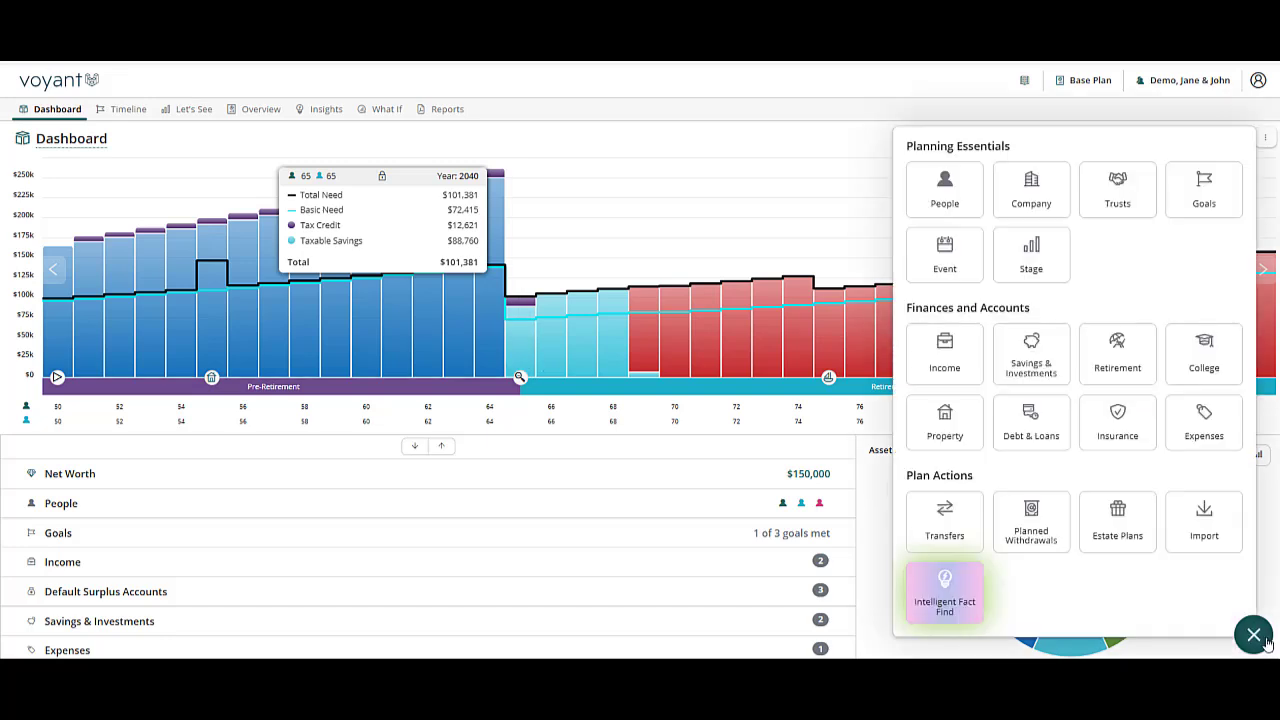
{"action": "left_click", "coordinate": [1117, 352]}
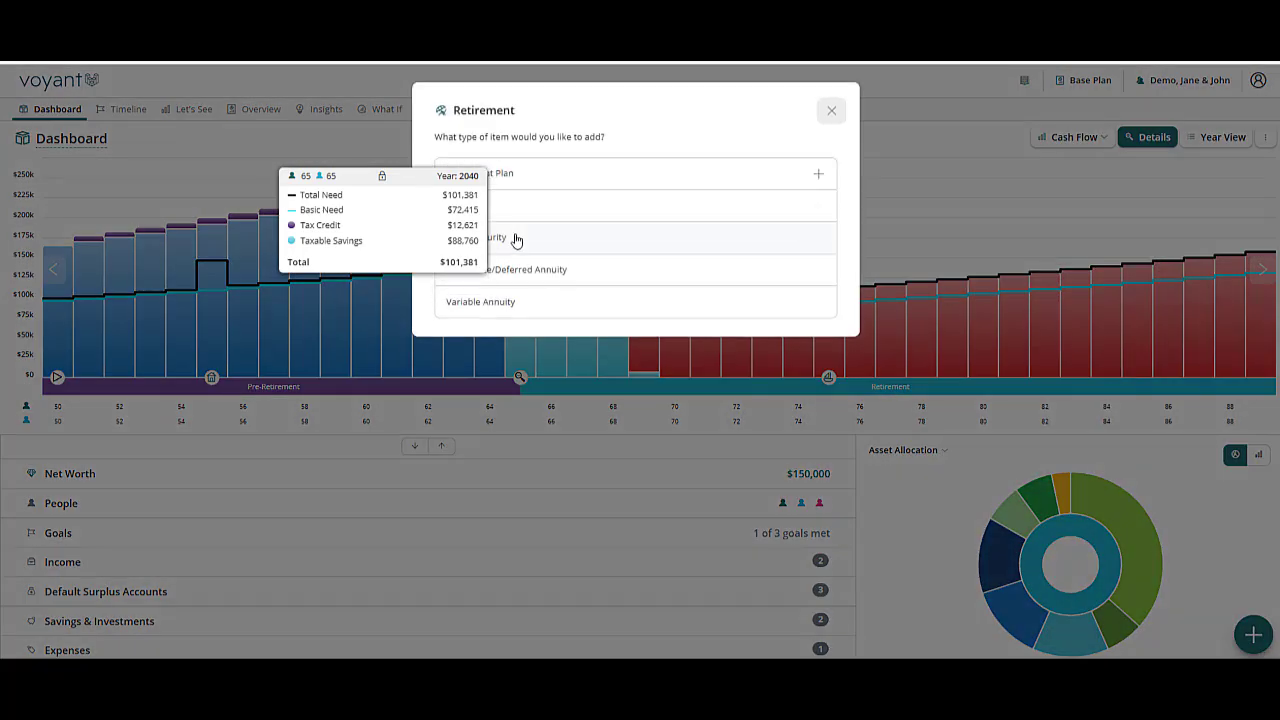
{"action": "left_click", "coordinate": [556, 181]}
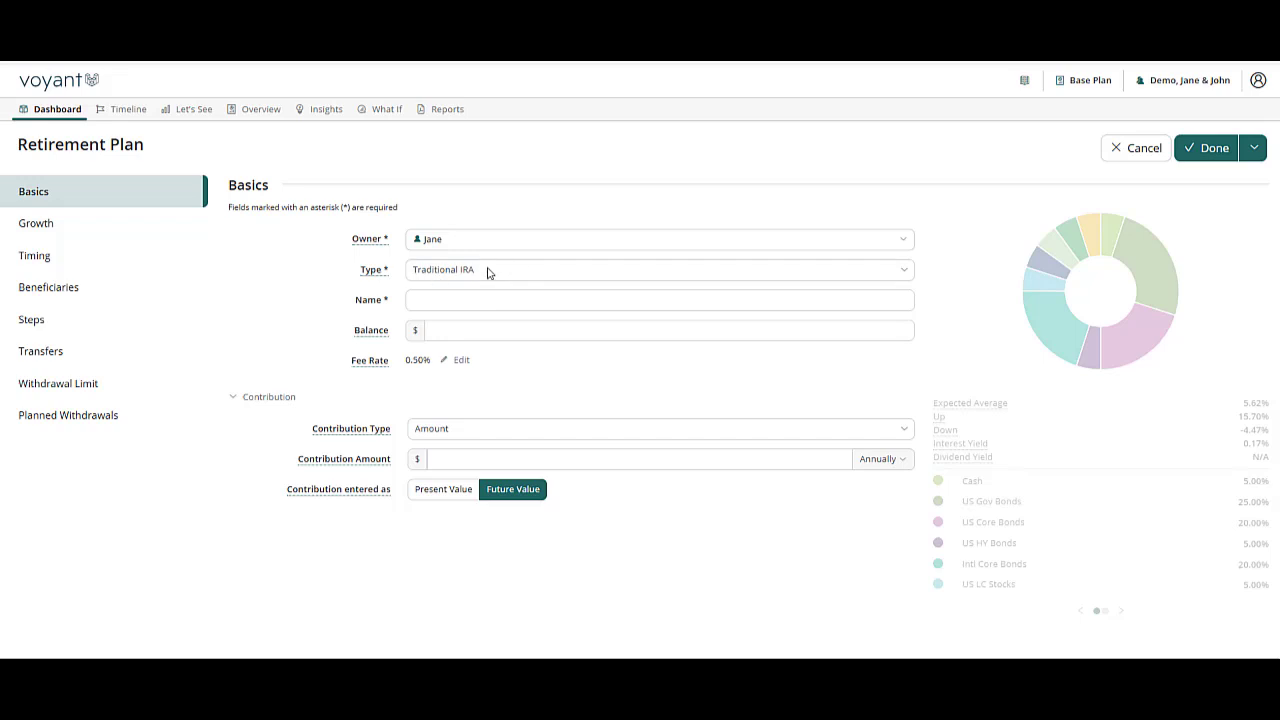
{"action": "left_click", "coordinate": [488, 273]}
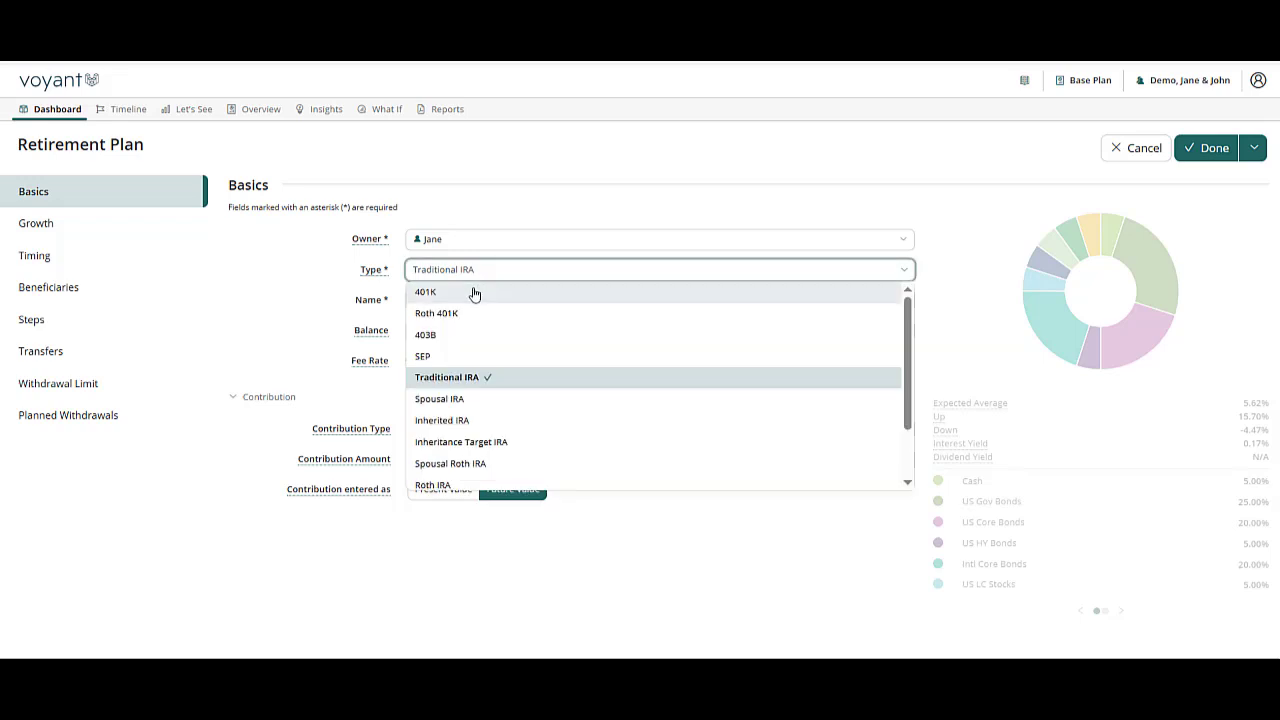
{"action": "left_click", "coordinate": [475, 293]}
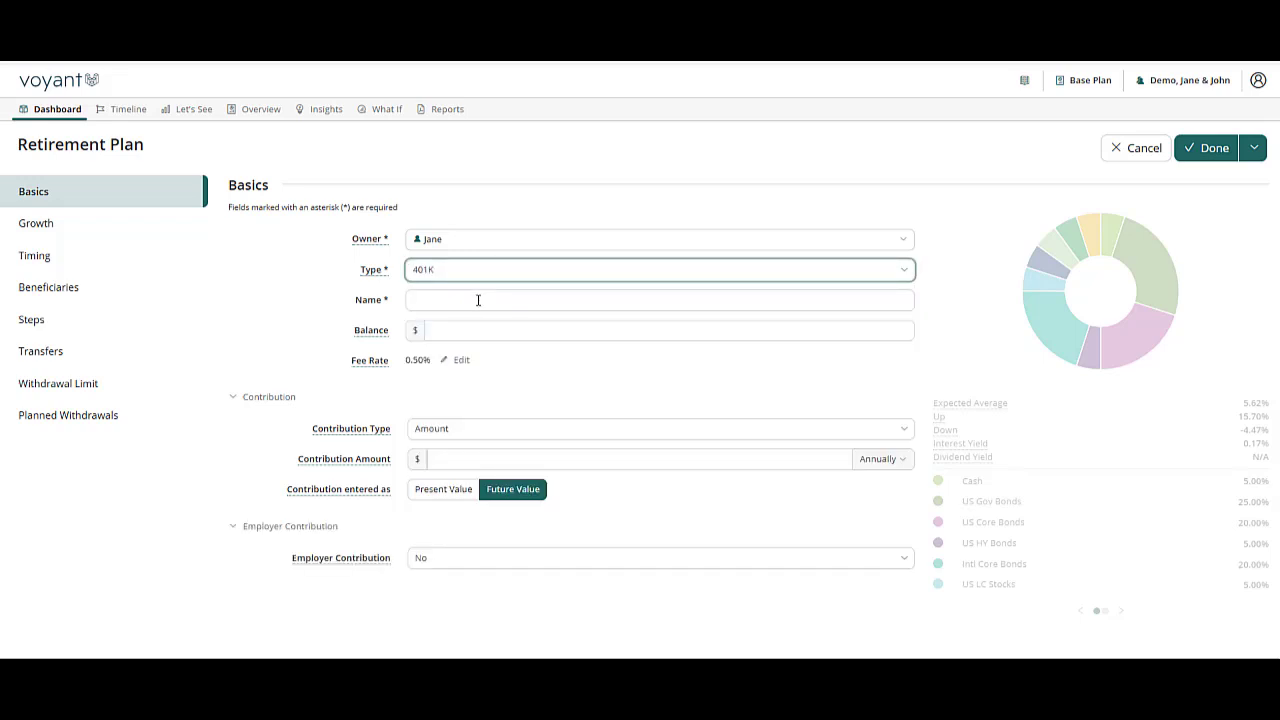
{"action": "left_click", "coordinate": [478, 300]}
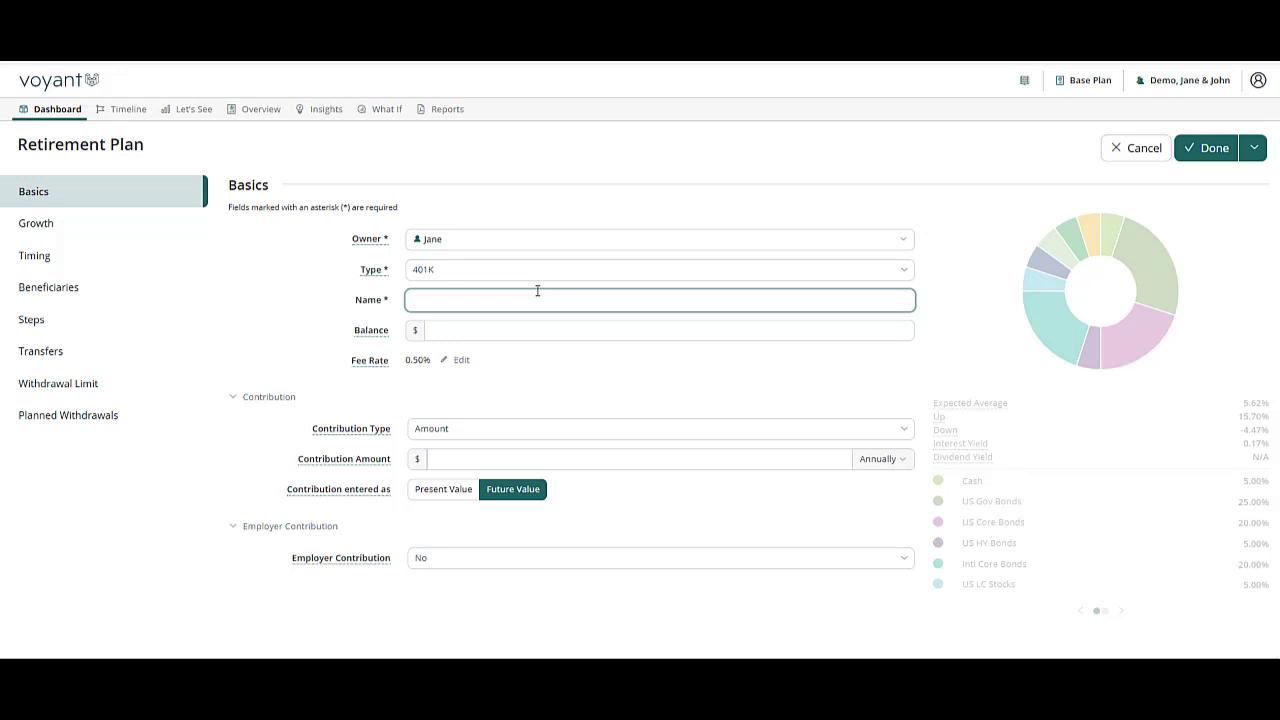
{"action": "type", "text": "401k -"}
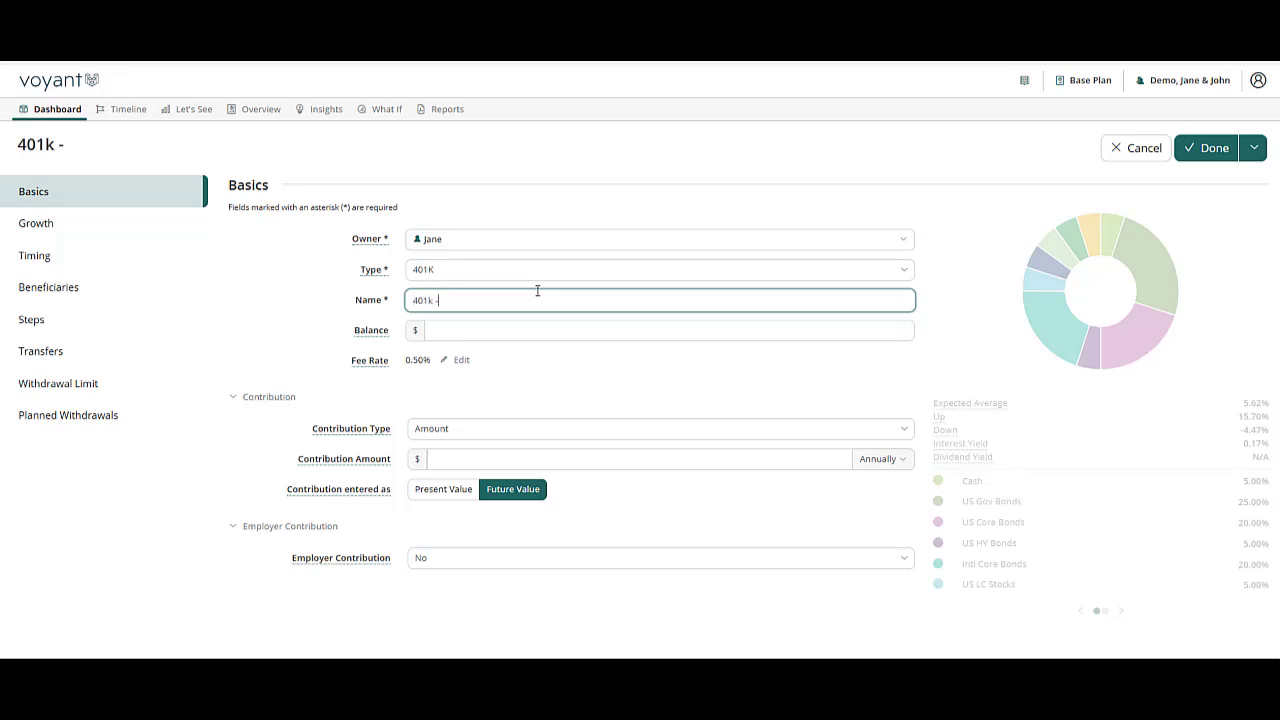
{"action": "type", "text": " Jane"}
{"action": "key", "text": "Tab"}
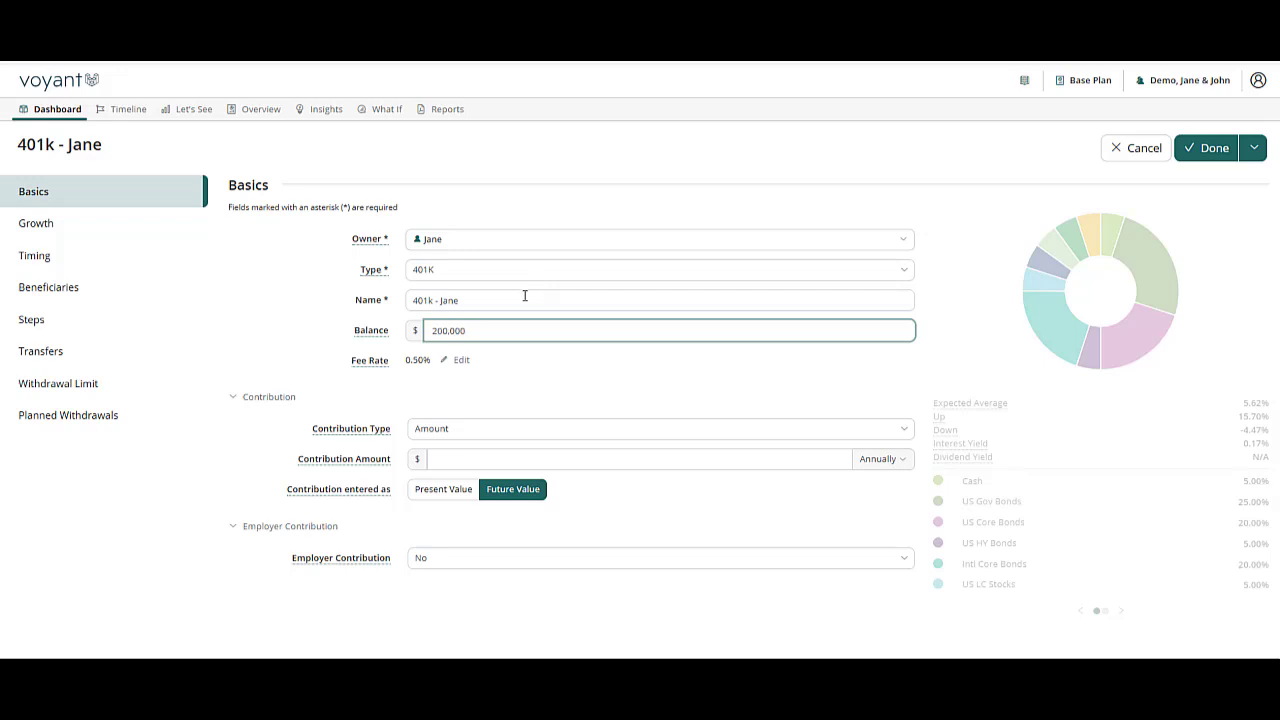
- Set the client's 401k contribution type to Percent of Income, at 5% of salary
{"action": "left_click", "coordinate": [493, 430]}
{"action": "left_click", "coordinate": [428, 494]}
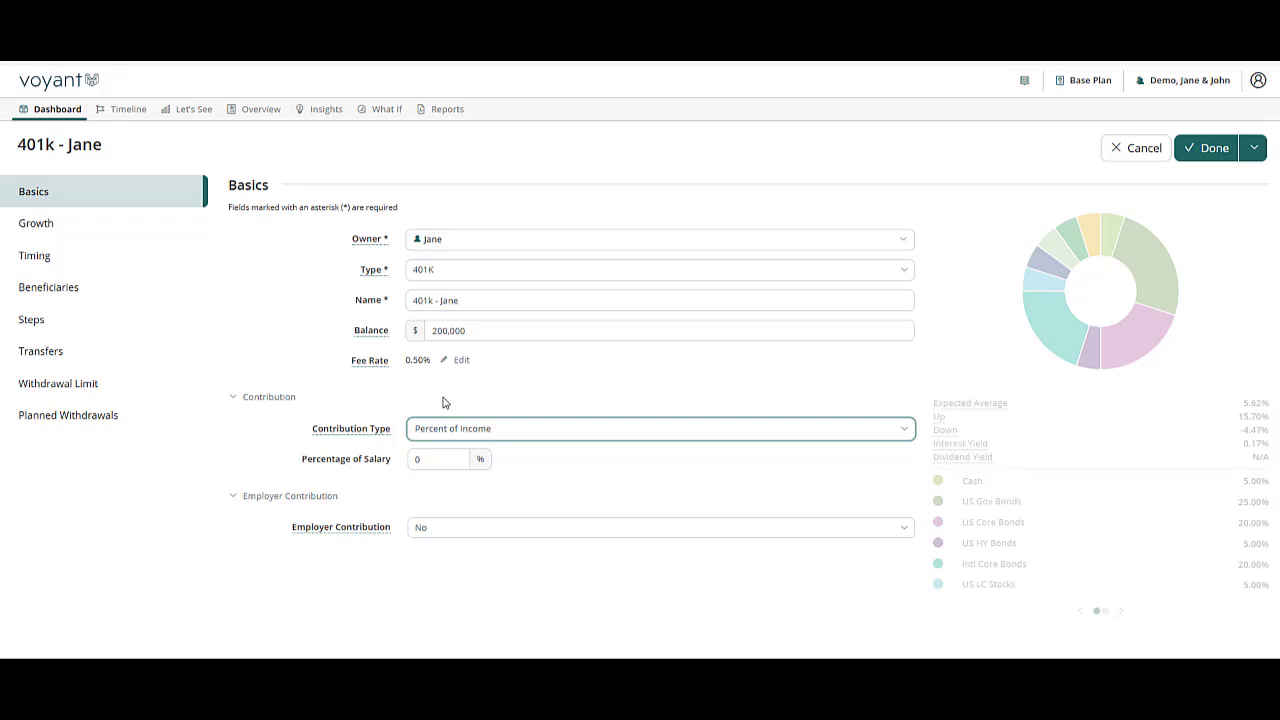
{"action": "key", "text": "Tab"}
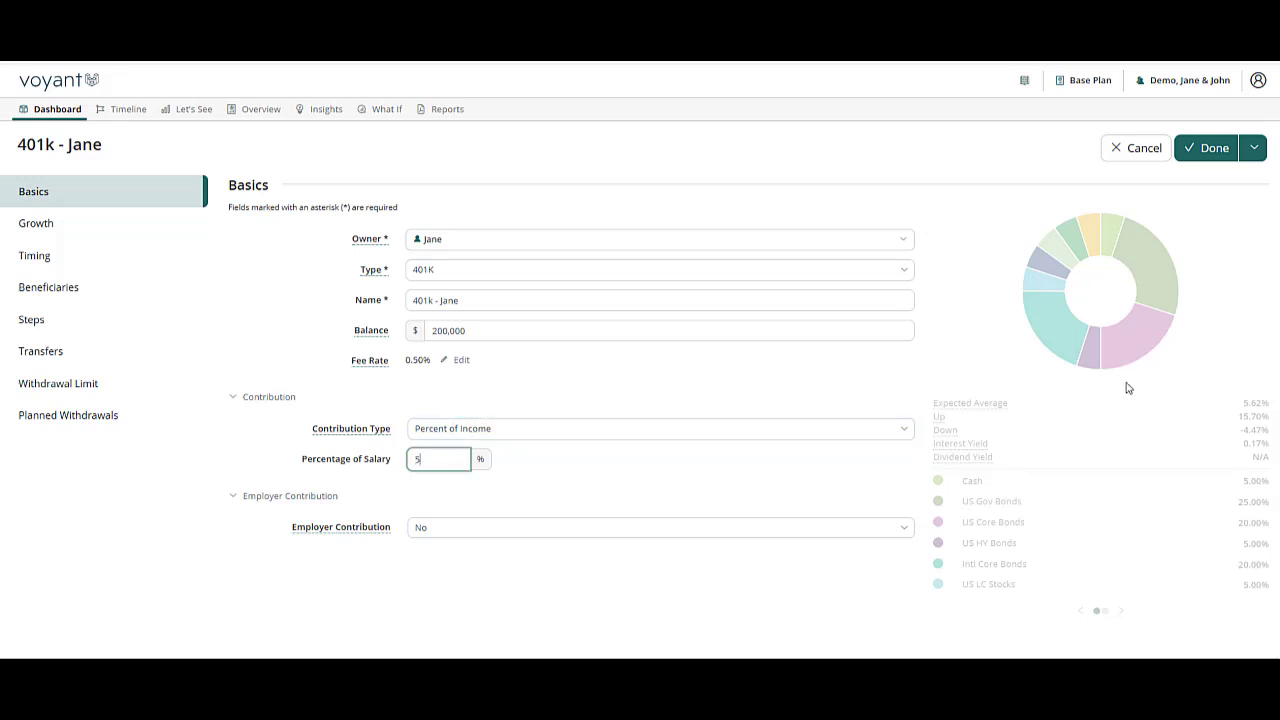
- Enable the employer contribution on the client's 401k, with matching income of 5%, linked to the client's income
{"action": "left_click", "coordinate": [480, 523]}
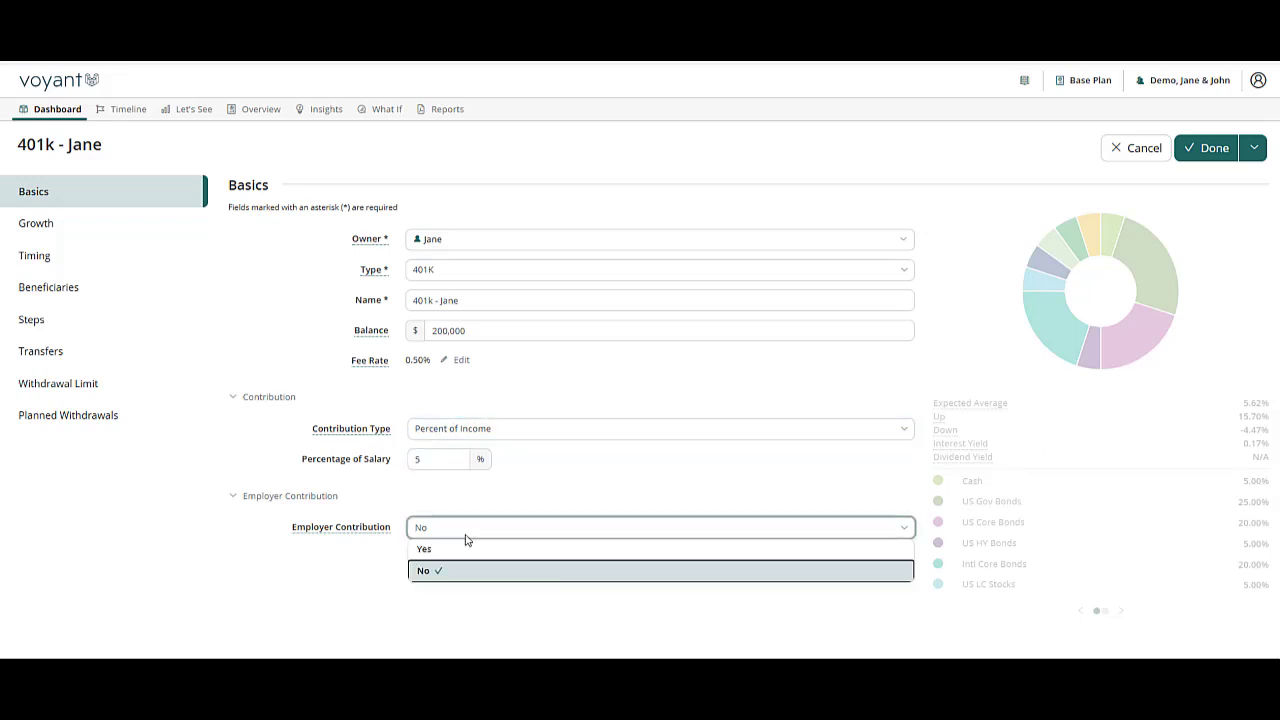
{"action": "left_click", "coordinate": [455, 550]}
{"action": "scroll", "coordinate": [440, 565], "scroll_direction": "down", "scroll_amount": 1}
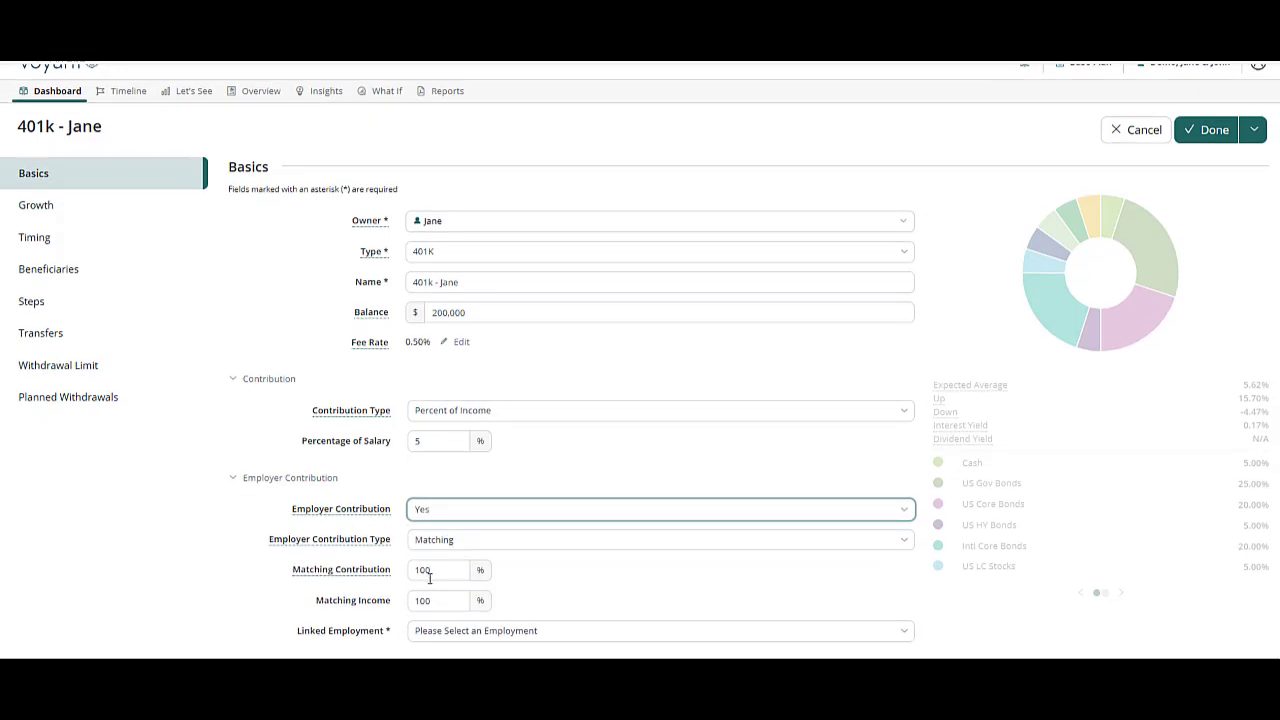
{"action": "double_click", "coordinate": [437, 598]}
{"action": "type", "text": "5"}
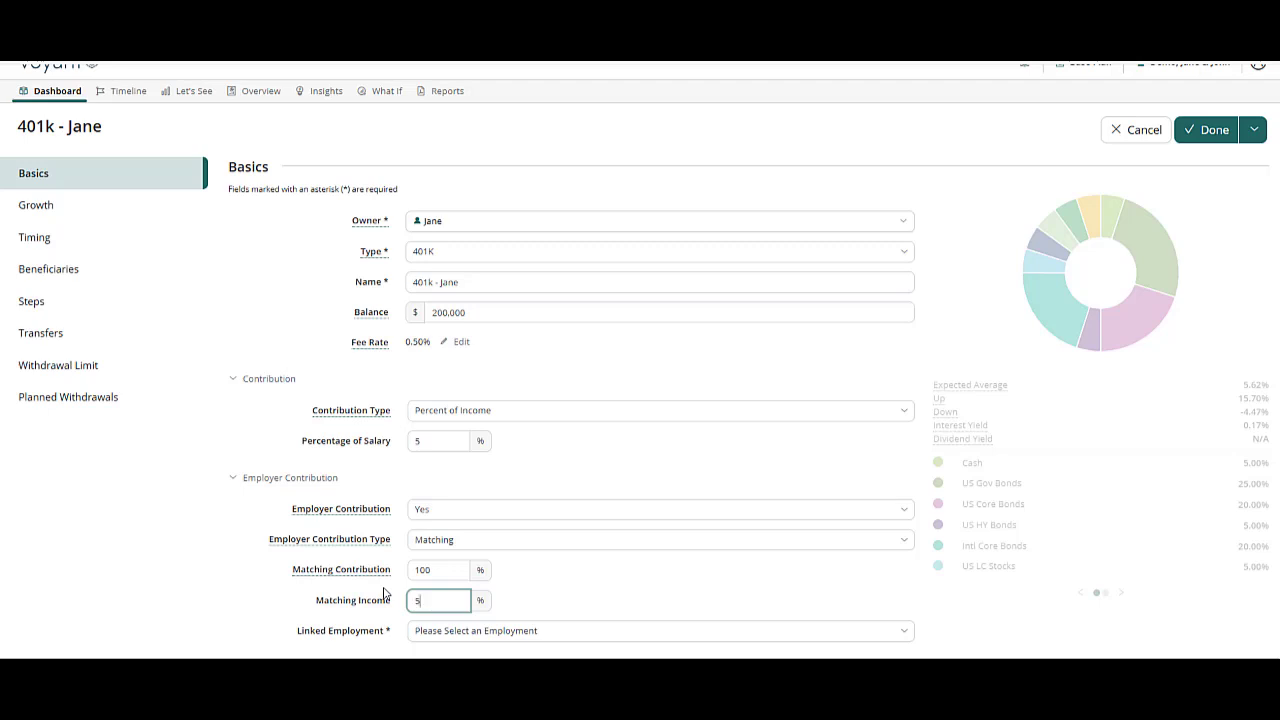
{"action": "left_click", "coordinate": [447, 635]}
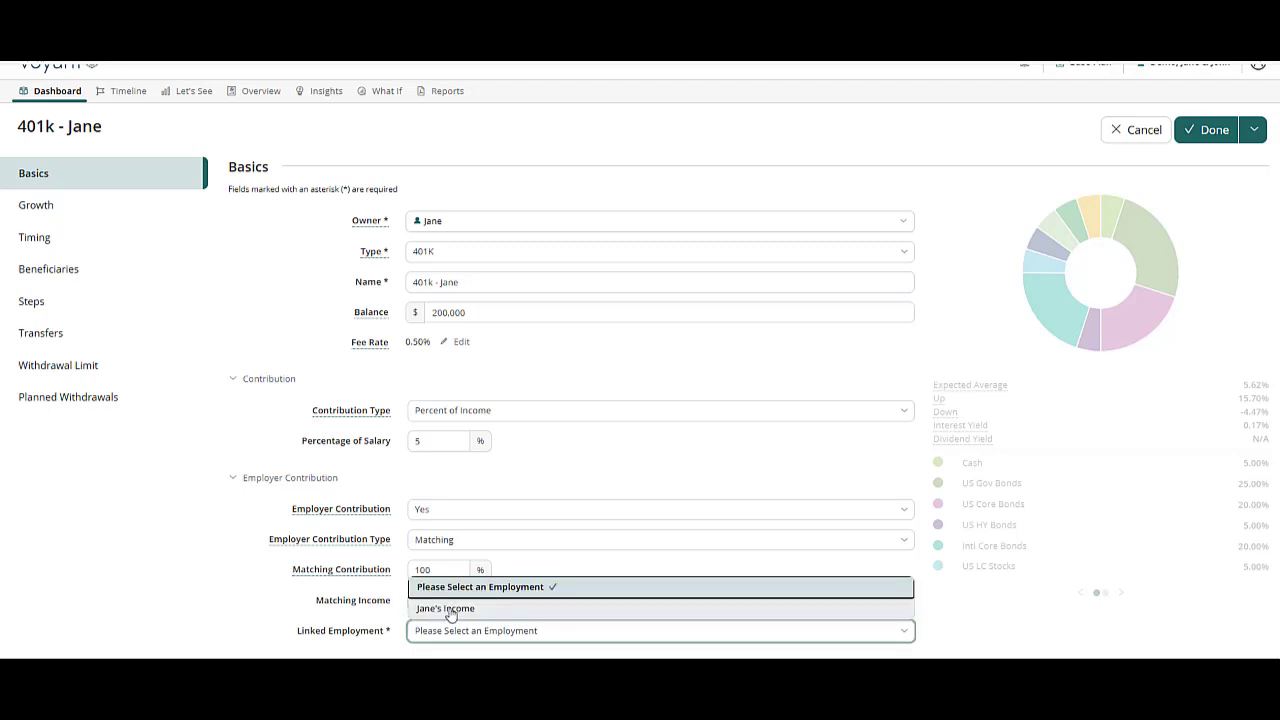
{"action": "left_click", "coordinate": [449, 609]}
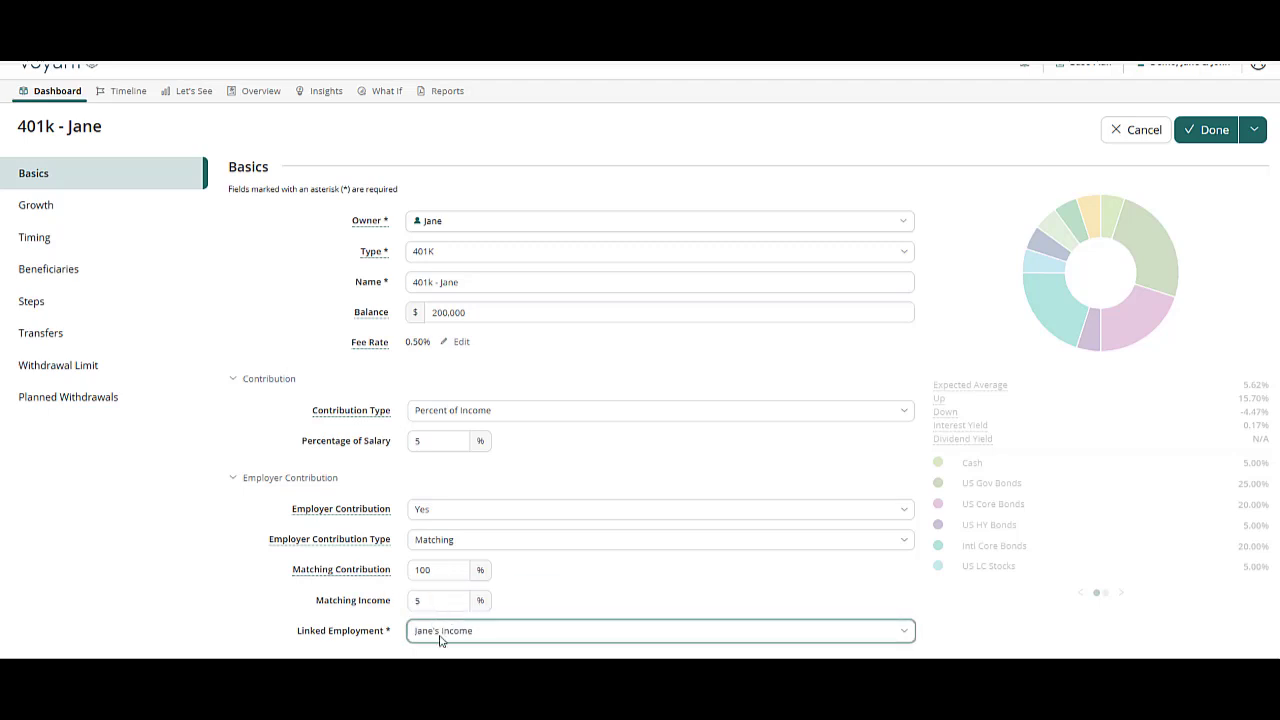
- Make the spouse the 100% beneficiary of the client's 401k with the Spousal Rollover option, then save and add another plan
{"action": "left_click", "coordinate": [36, 205]}
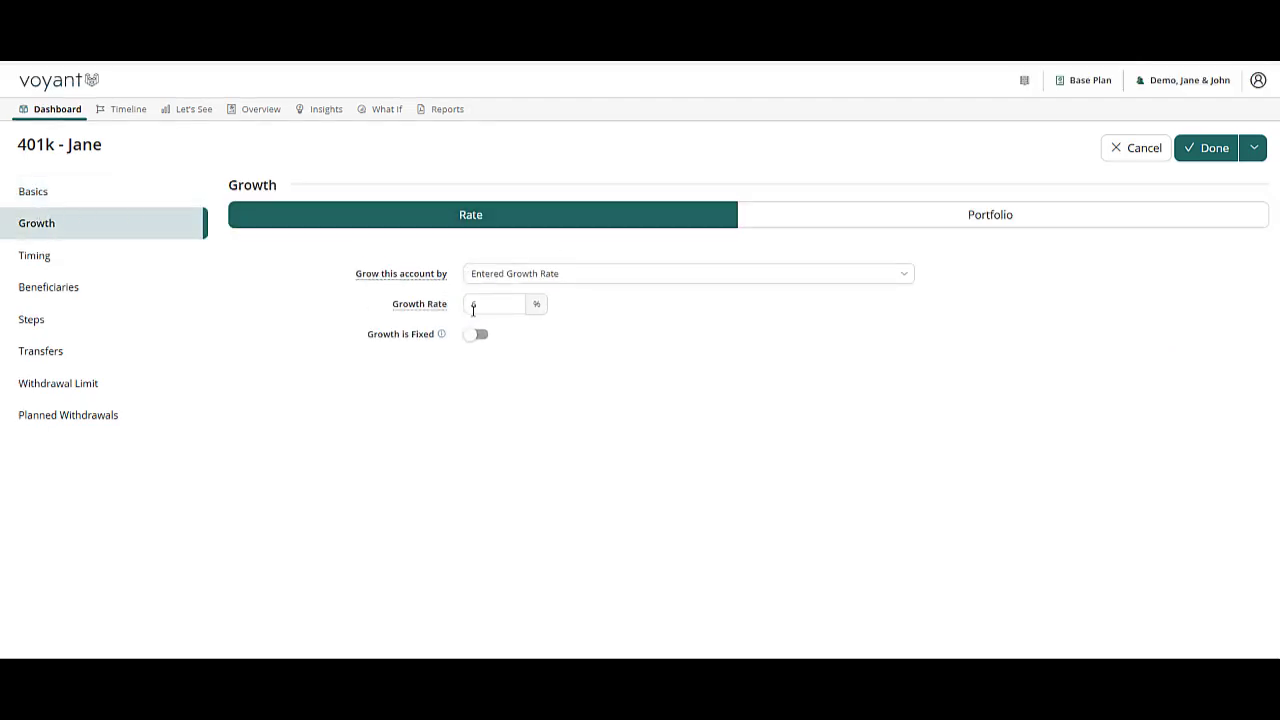
{"action": "left_click", "coordinate": [51, 287]}
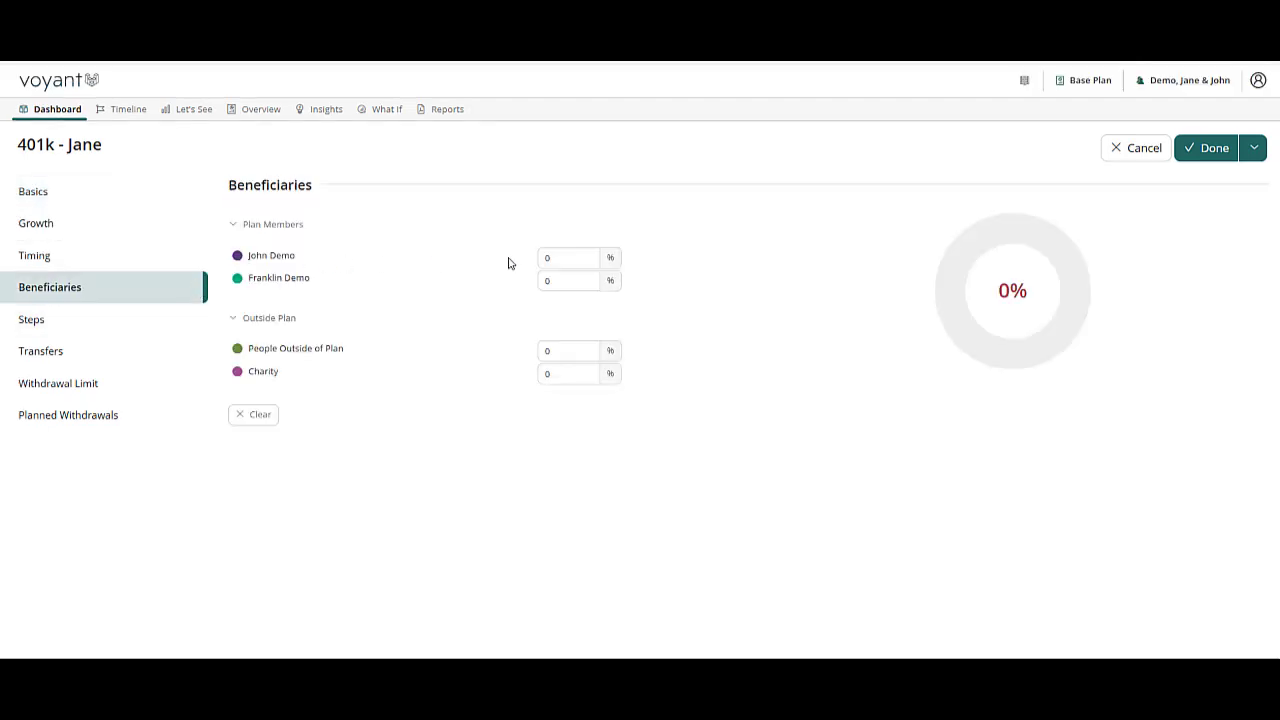
{"action": "left_click", "coordinate": [570, 257]}
{"action": "type", "text": "100"}
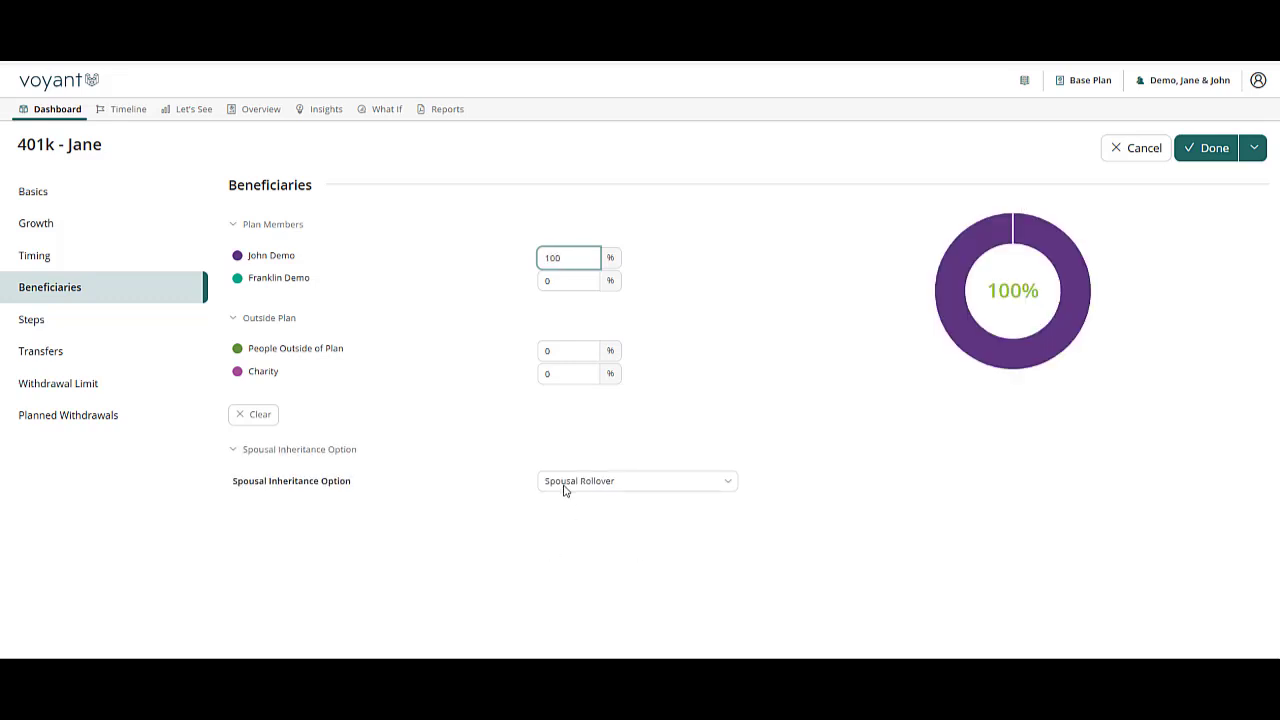
{"action": "left_click", "coordinate": [571, 486]}
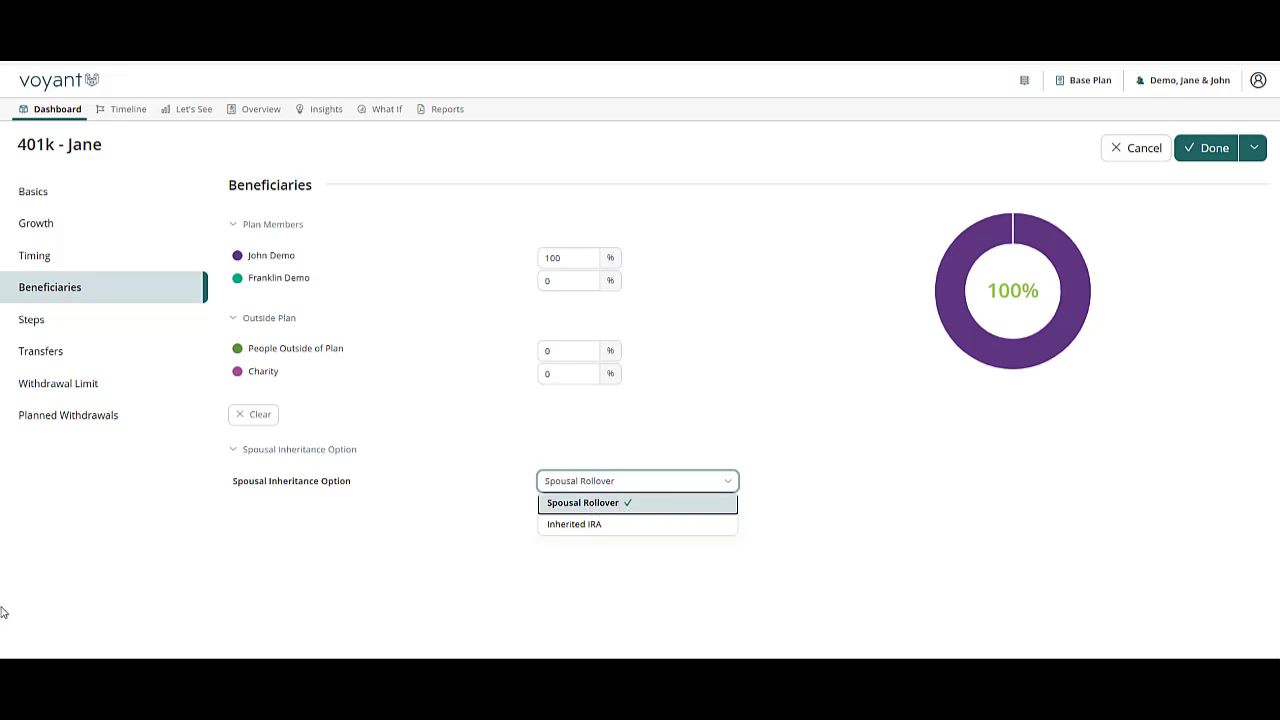
{"action": "left_click", "coordinate": [115, 543]}
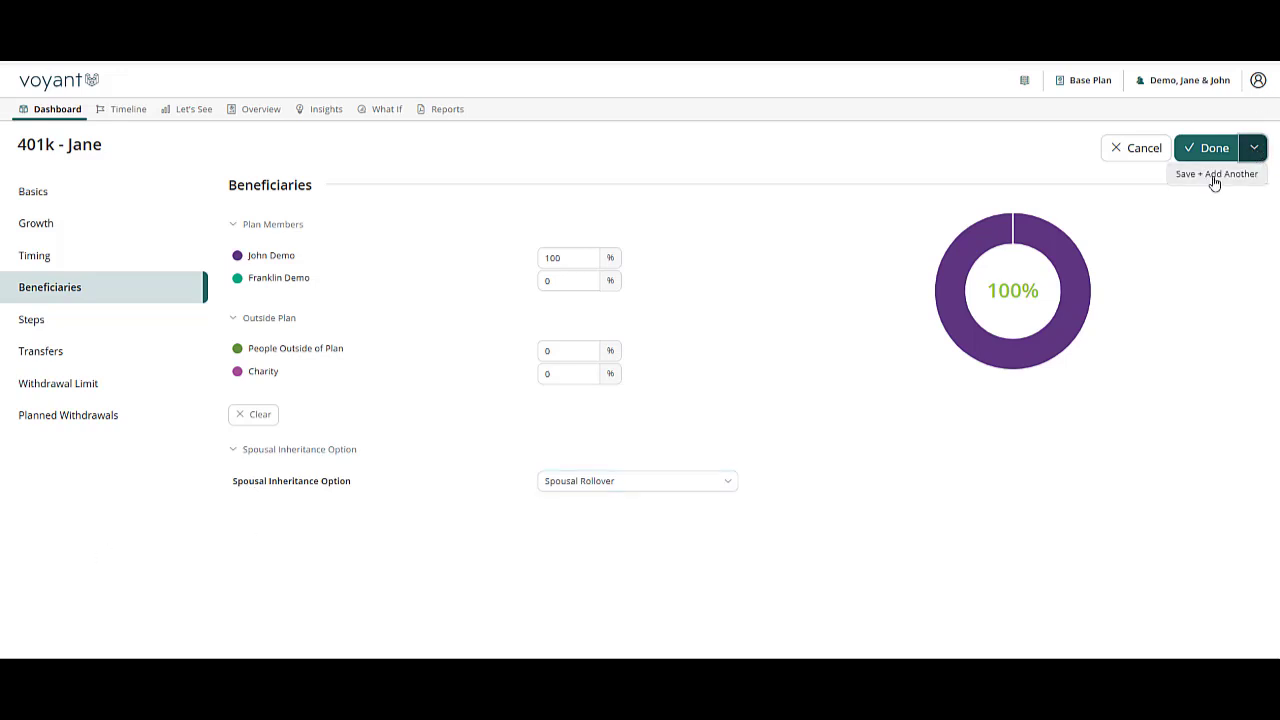
{"action": "left_click", "coordinate": [1211, 180]}
- Set up the new retirement plan as a Roth 401K owned by the partner, named with the partner's first name and "Roth 401k"
{"action": "left_click", "coordinate": [418, 240]}
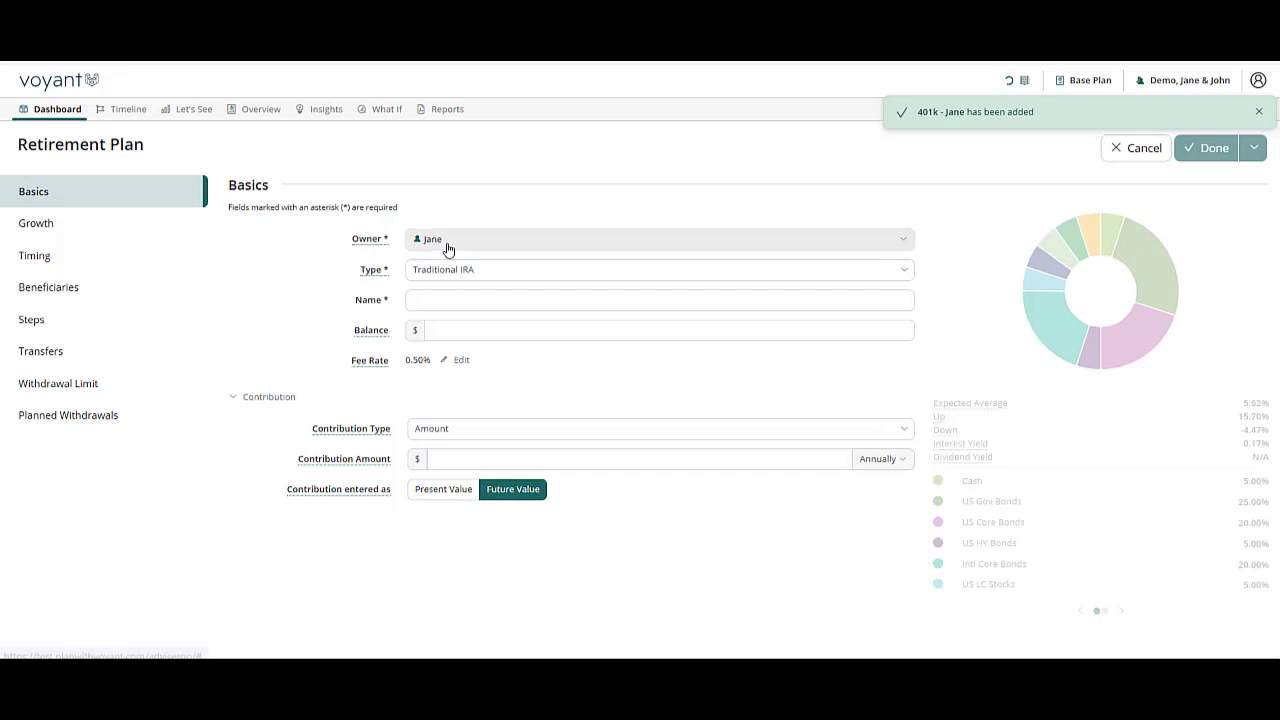
{"action": "left_click", "coordinate": [446, 288]}
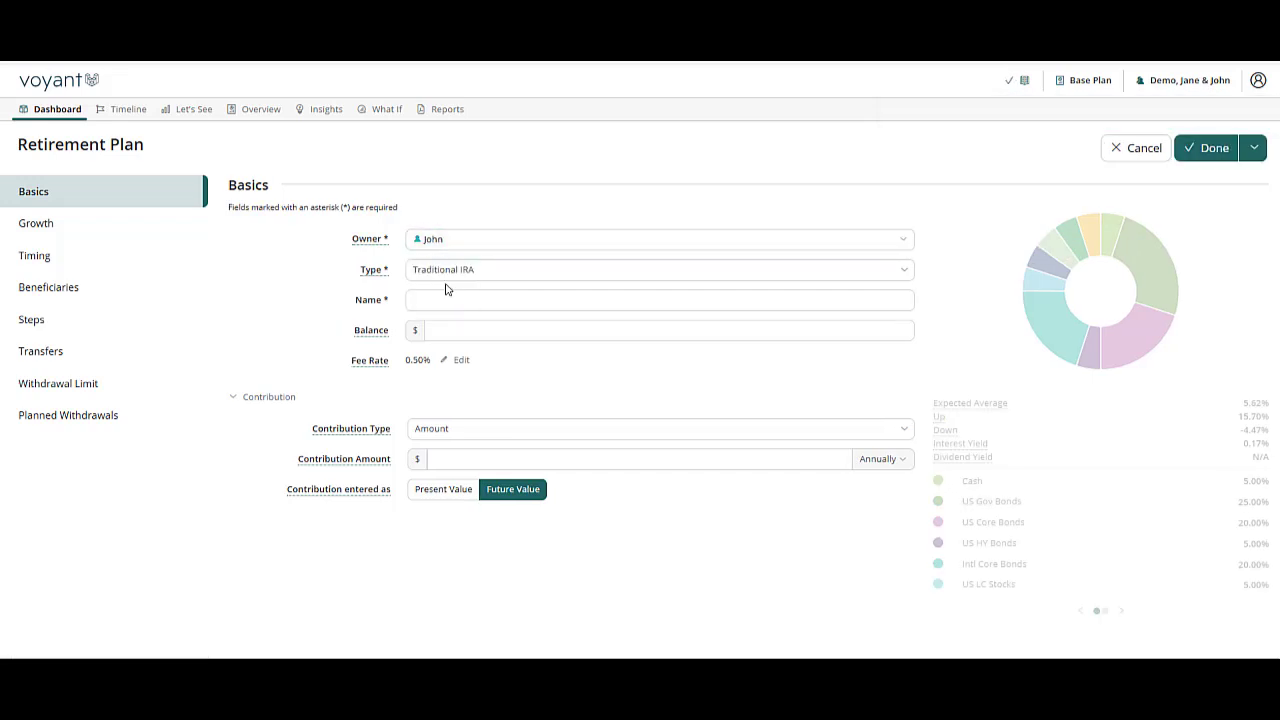
{"action": "left_click", "coordinate": [508, 269]}
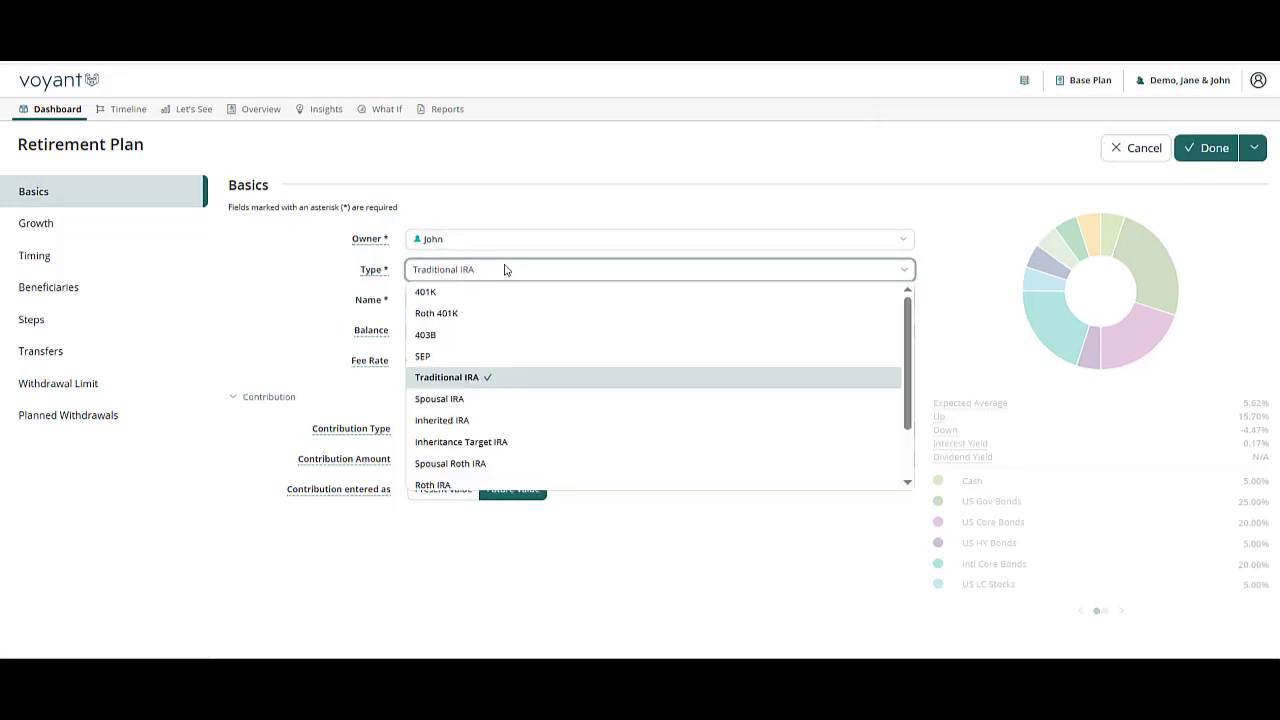
{"action": "left_click", "coordinate": [463, 312]}
{"action": "left_click", "coordinate": [462, 302]}
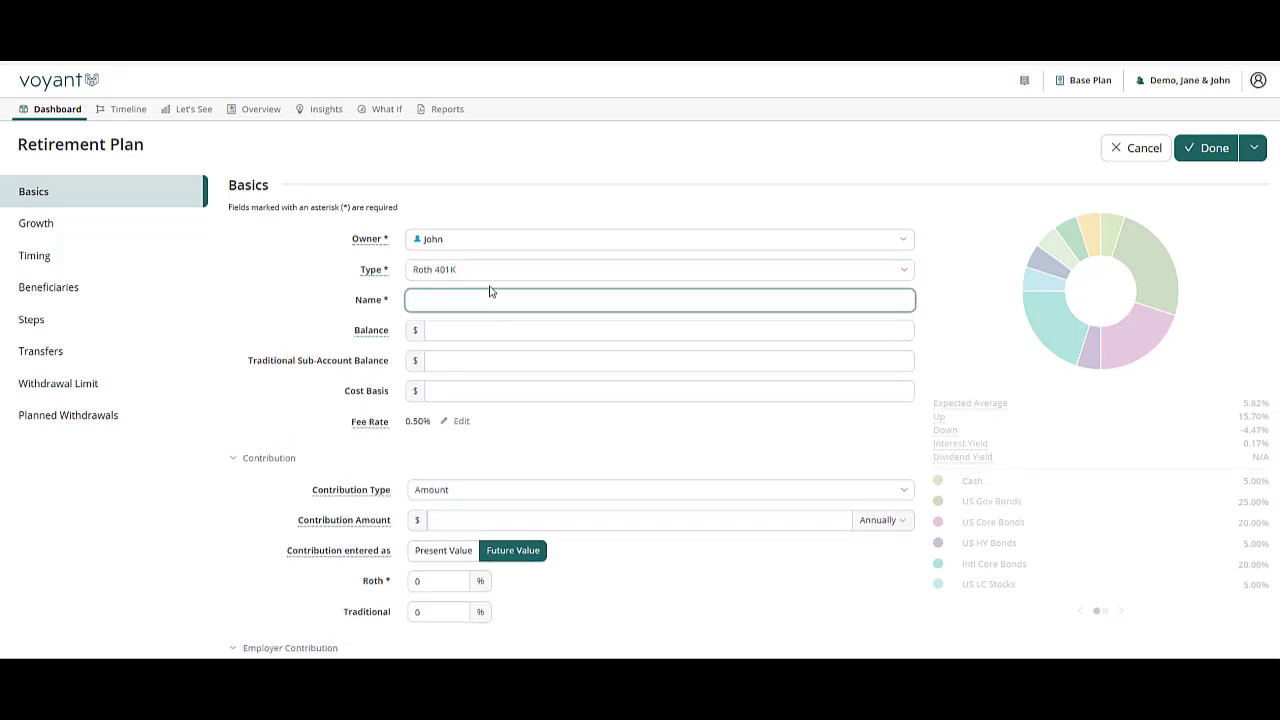
{"action": "type", "text": "John"}
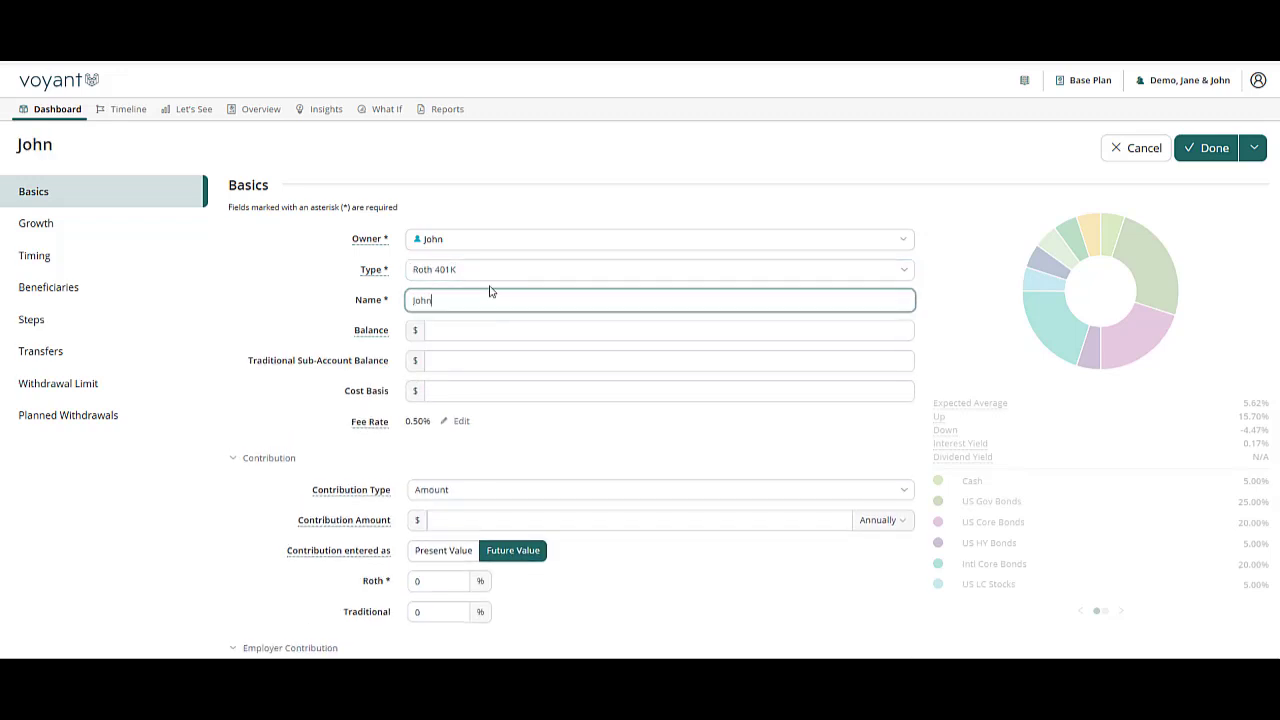
{"action": "type", "text": "'s Roth 401k"}
- Set the partner's Roth 401k balance to $300,000, leaving the traditional sub-account balance and cost basis blank
{"action": "key", "text": "Tab"}
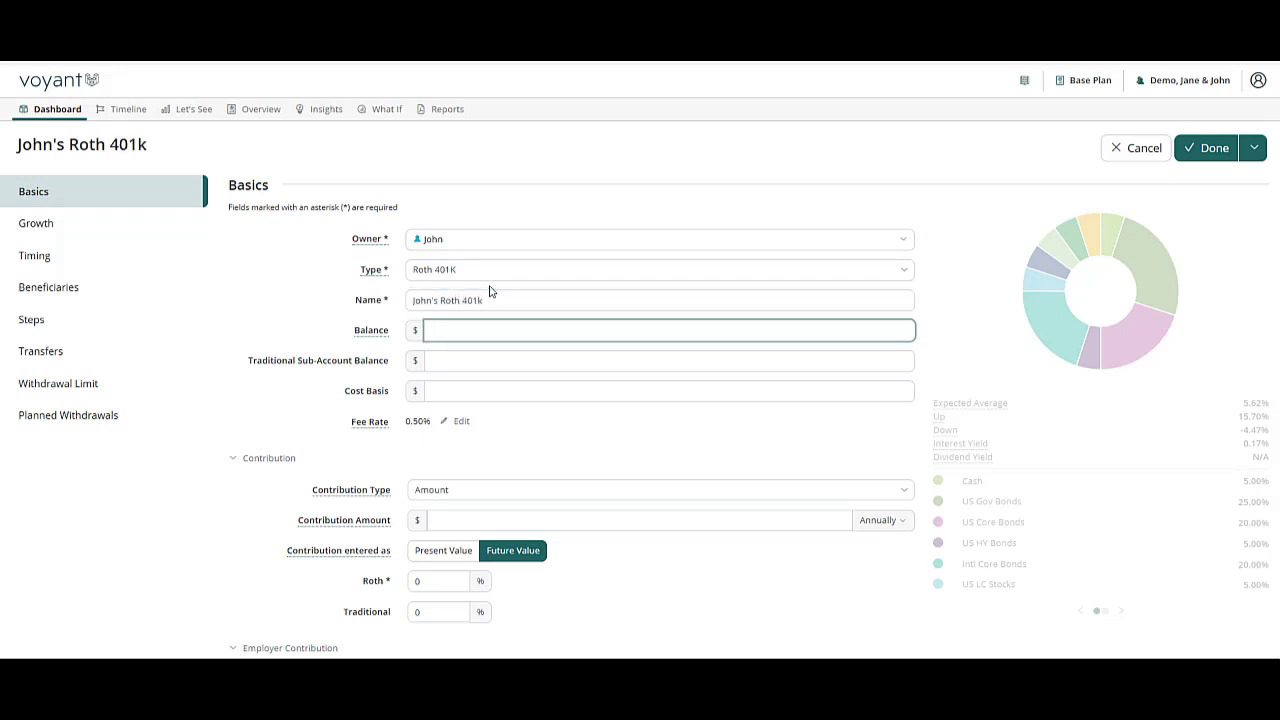
{"action": "key", "text": "Tab"}
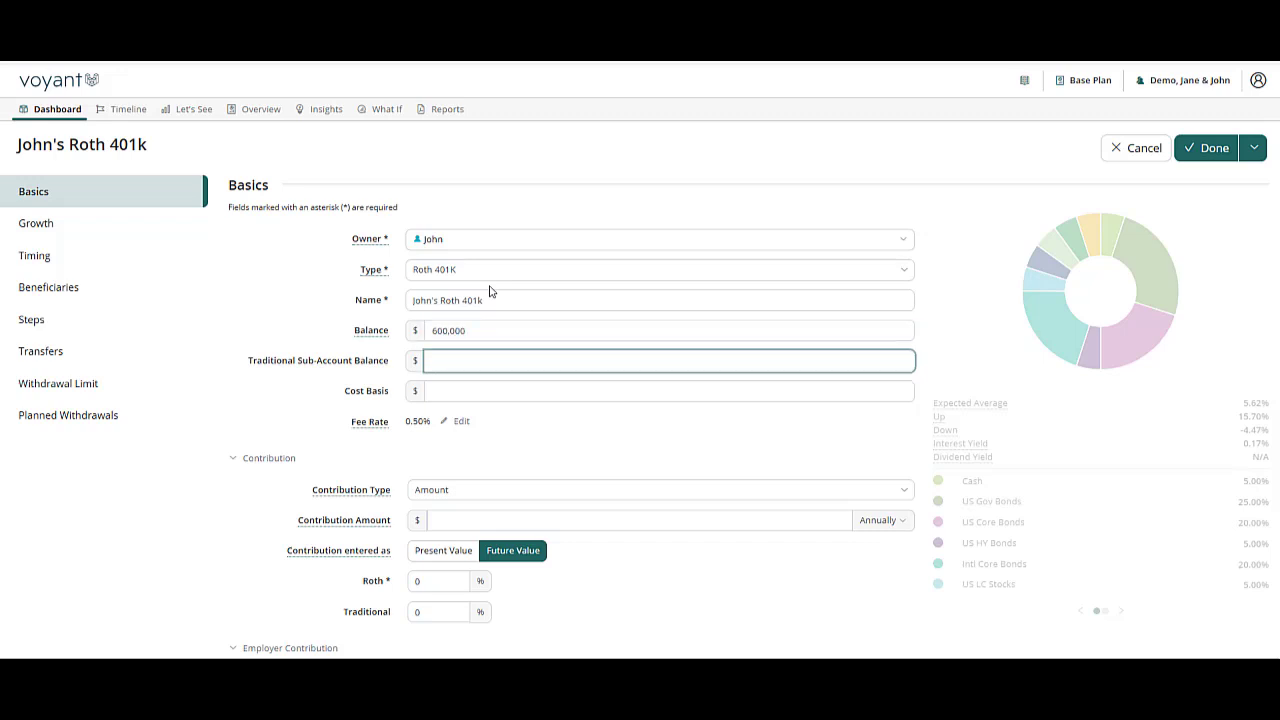
{"action": "key", "text": "Tab"}
{"action": "left_click_drag", "start_coordinate": [438, 330], "coordinate": [426, 334]}
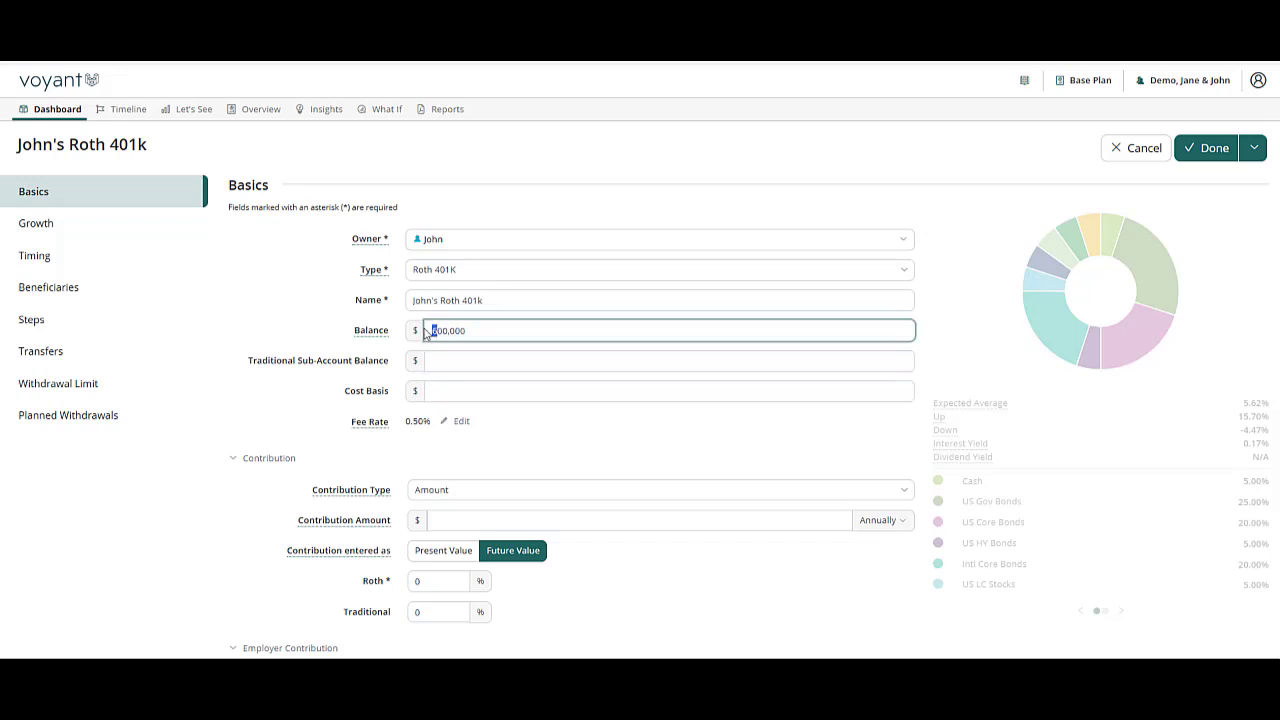
{"action": "type", "text": "3"}
- Set the partner's Roth 401k contribution to Percent of Income at 6% of salary, allocated 100% to Roth
{"action": "left_click", "coordinate": [465, 490]}
{"action": "left_click", "coordinate": [472, 552]}
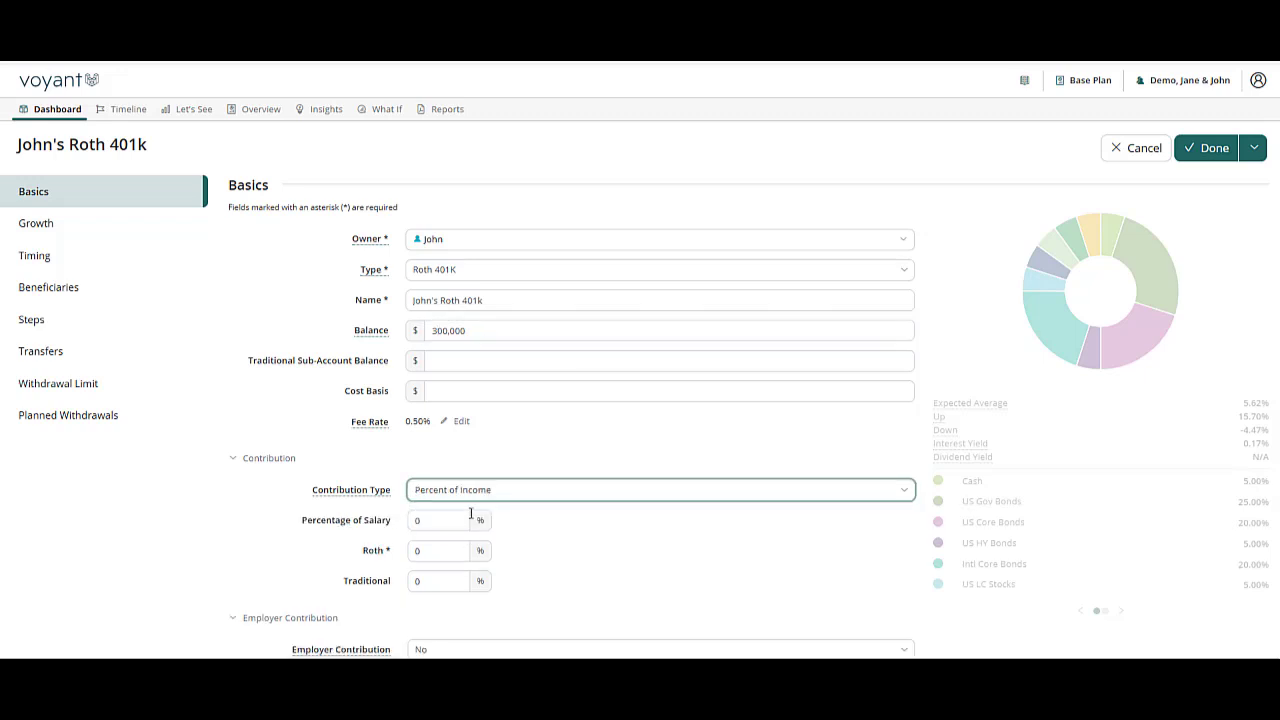
{"action": "left_click", "coordinate": [438, 519]}
{"action": "type", "text": "6"}
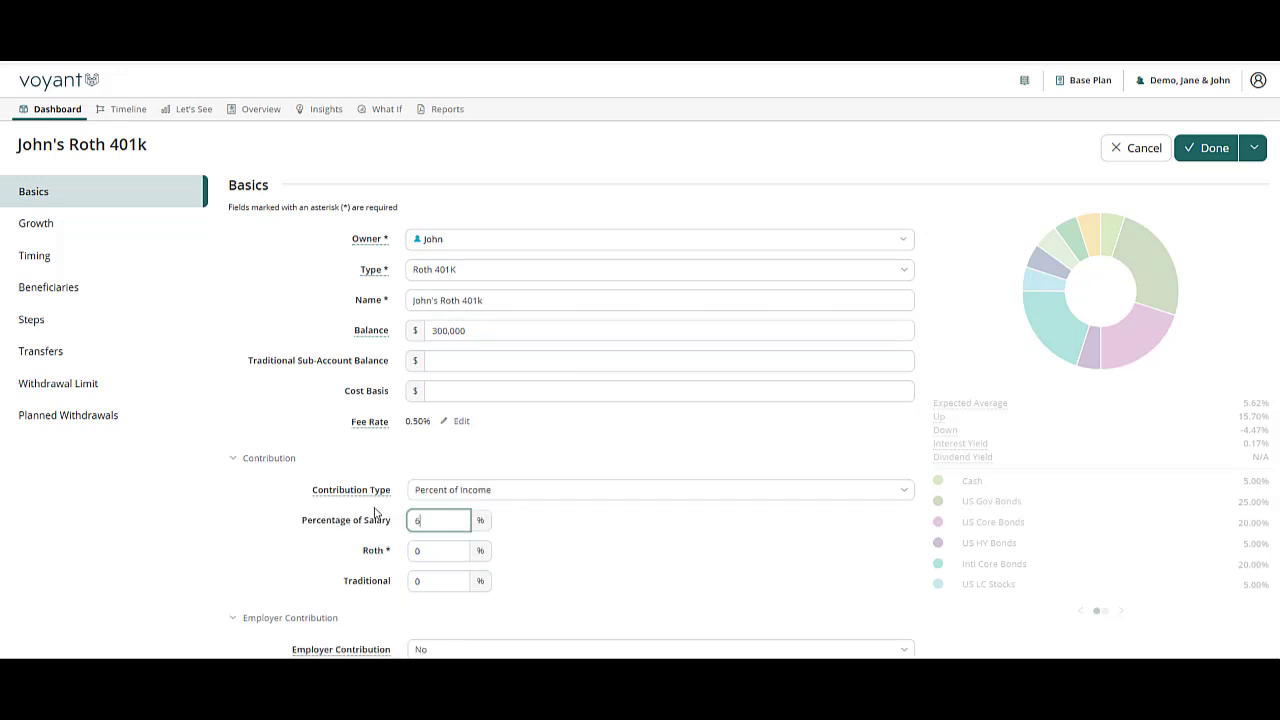
{"action": "left_click", "coordinate": [428, 559]}
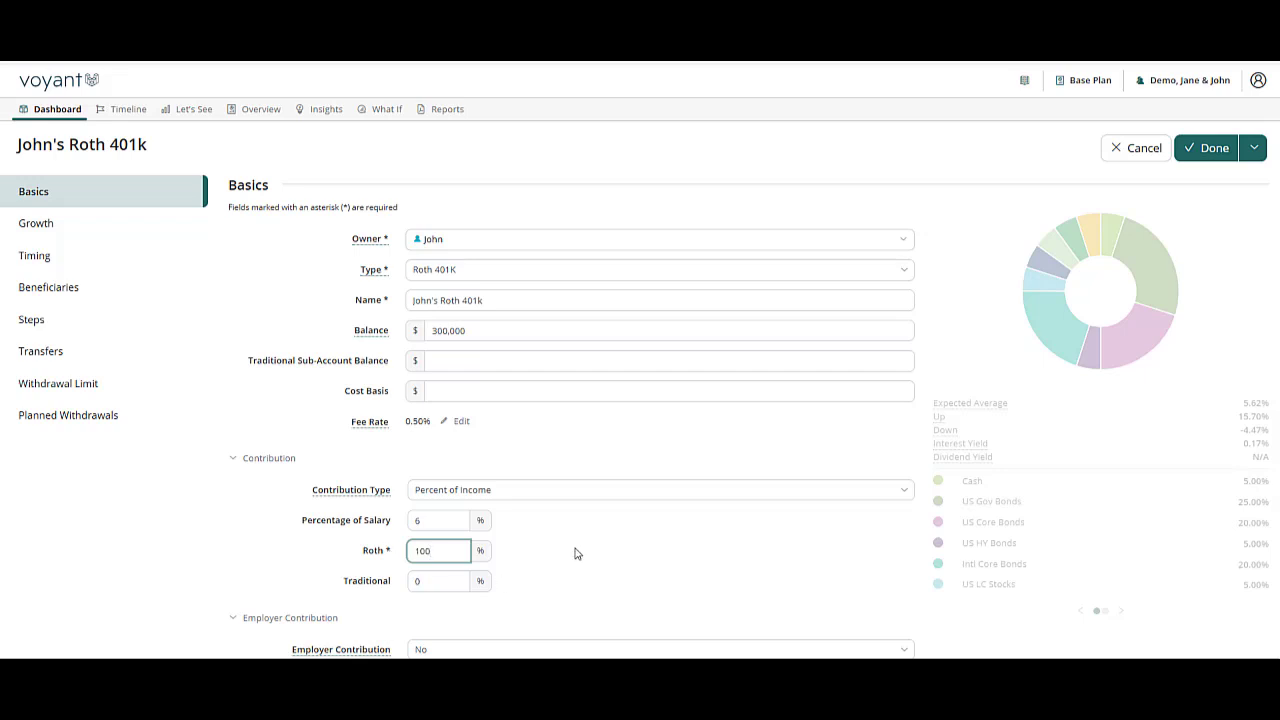
{"action": "type", "text": "100"}
- Enable employer matching on the partner's Roth 401k with 5% matching income, link the partner's employment, and save the plan
{"action": "scroll", "coordinate": [520, 545], "scroll_direction": "down", "scroll_amount": 1}
{"action": "left_click", "coordinate": [457, 531]}
{"action": "left_click", "coordinate": [443, 548]}
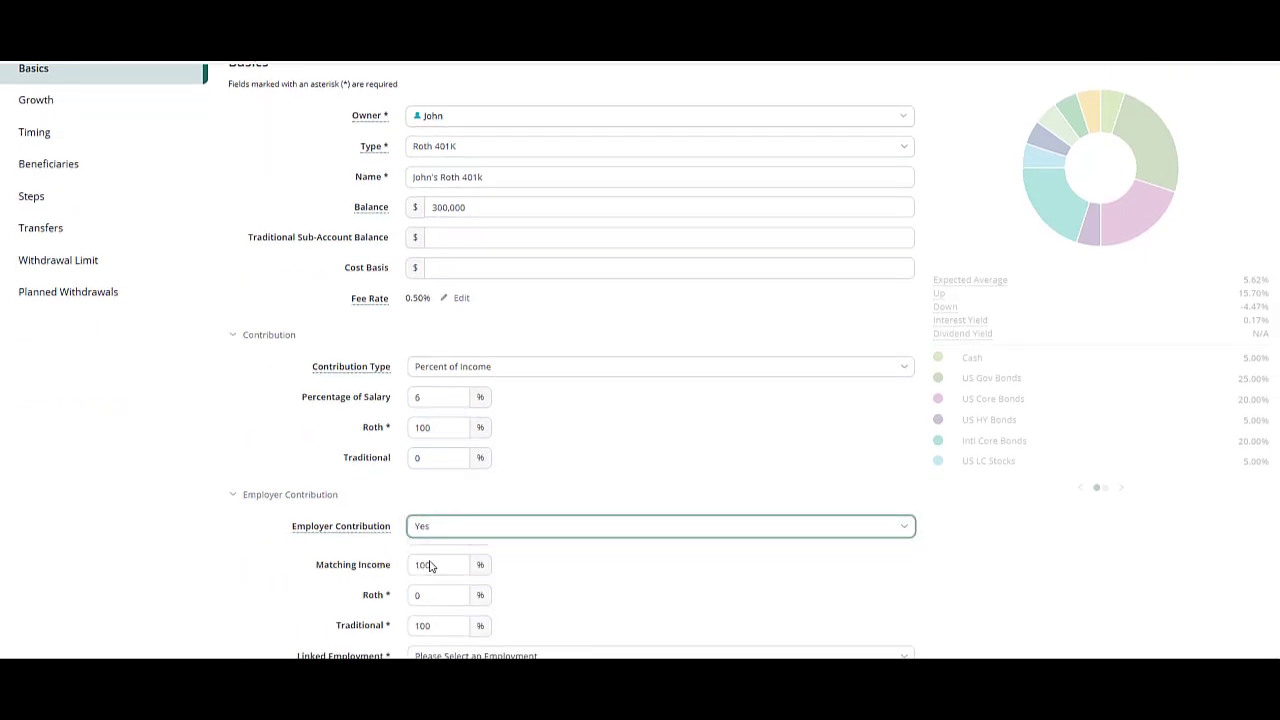
{"action": "scroll", "coordinate": [450, 578], "scroll_direction": "down", "scroll_amount": 2}
{"action": "left_click", "coordinate": [408, 437]}
{"action": "type", "text": "5"}
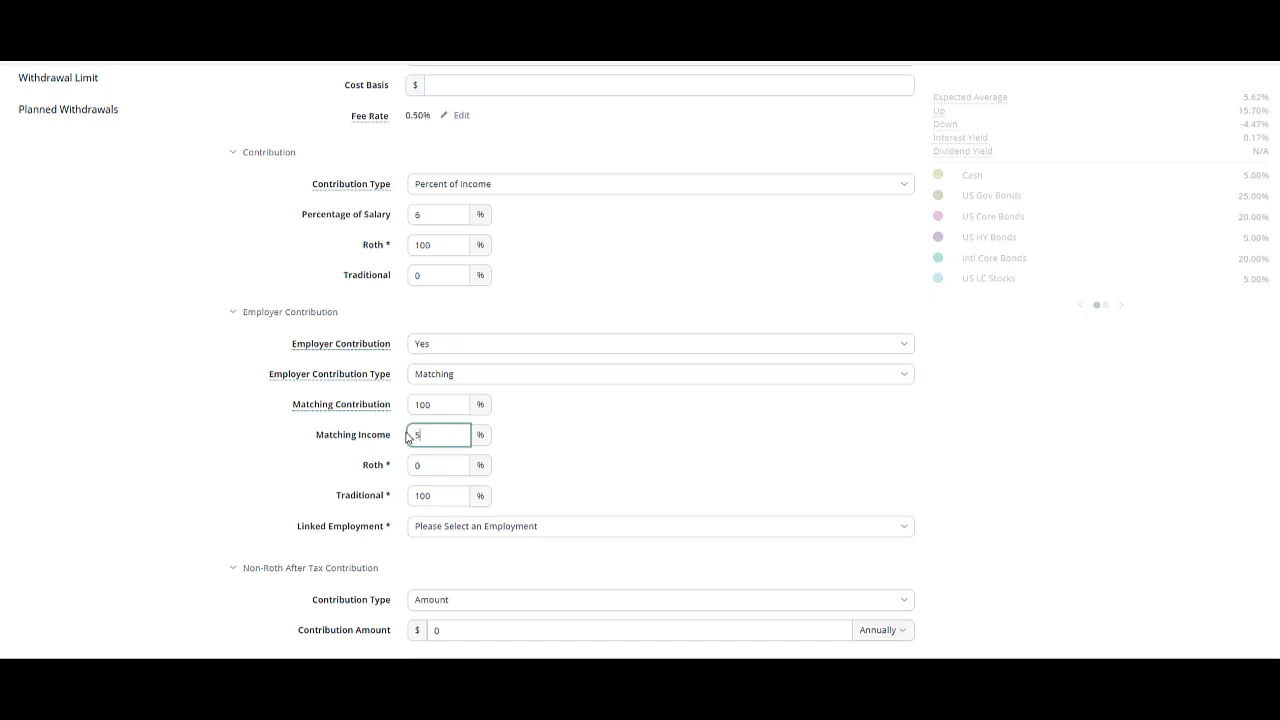
{"action": "left_click", "coordinate": [440, 526]}
{"action": "left_click", "coordinate": [443, 572]}
{"action": "scroll", "coordinate": [640, 360], "scroll_direction": "up", "scroll_amount": 3}
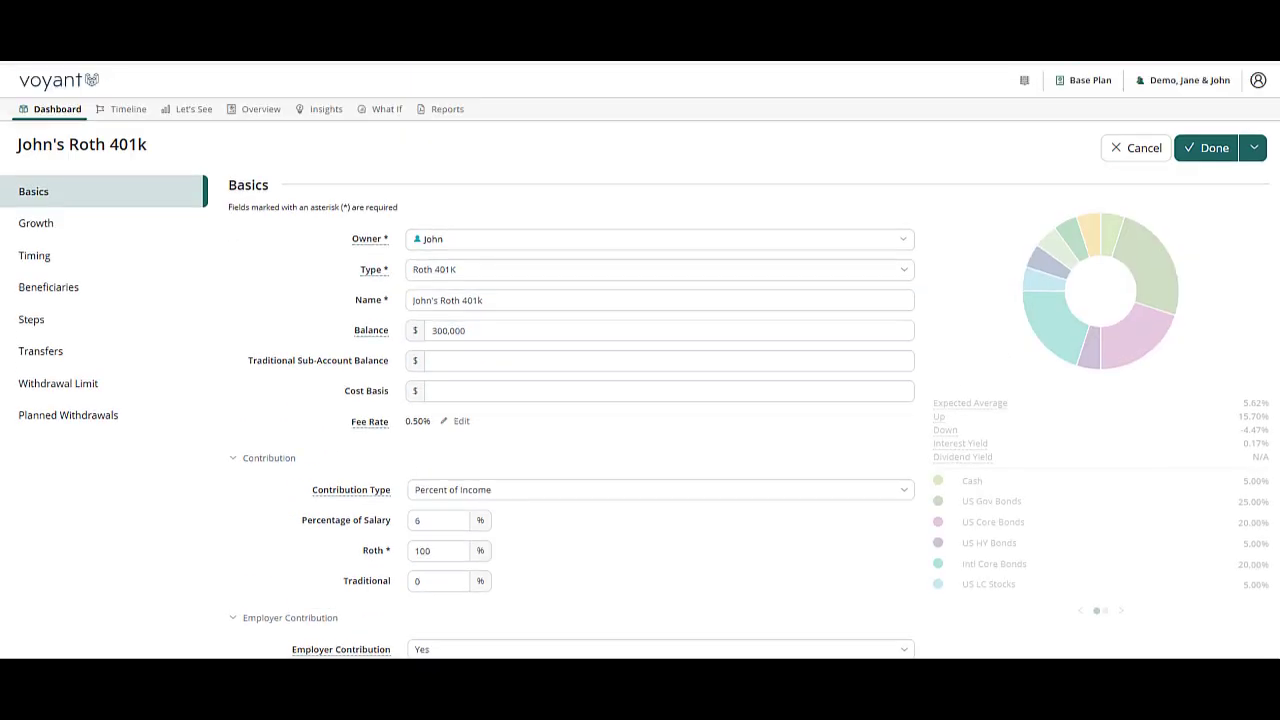
{"action": "left_click", "coordinate": [1215, 155]}
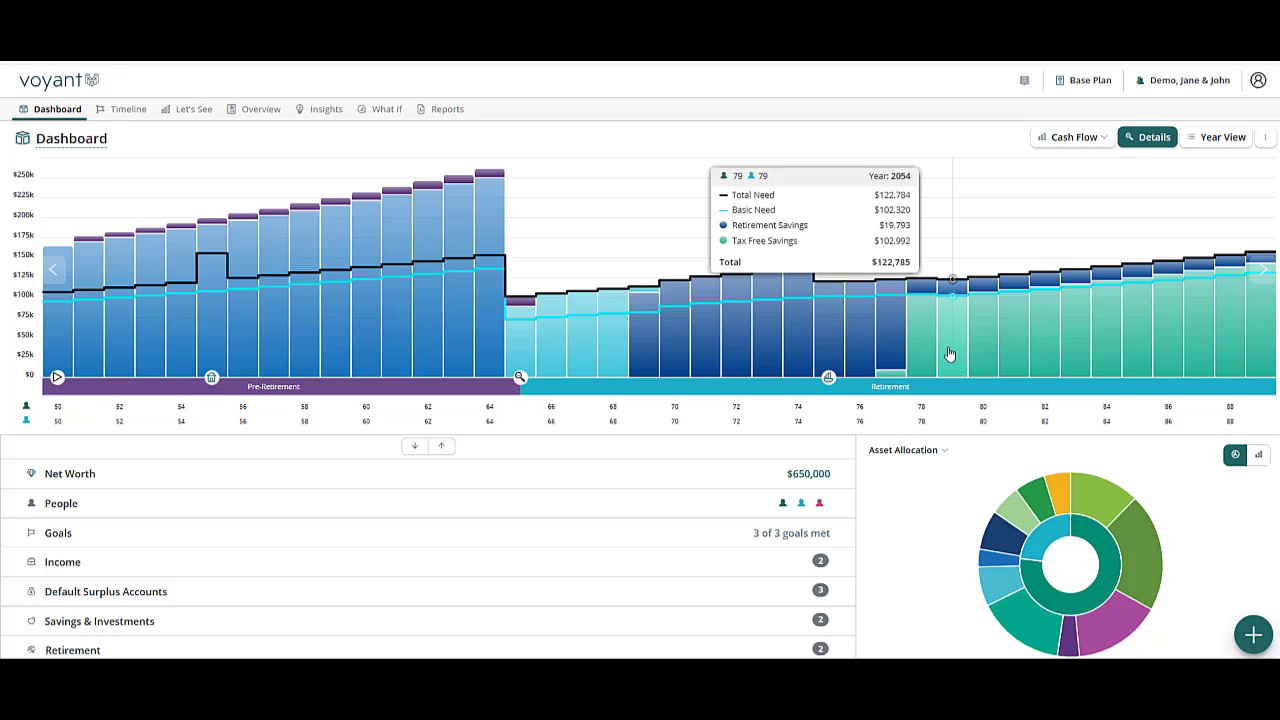
- Add a Social Security benefit for the primary client, estimated from income and starting at age 67, and save it to add another
{"action": "left_click", "coordinate": [1254, 634]}
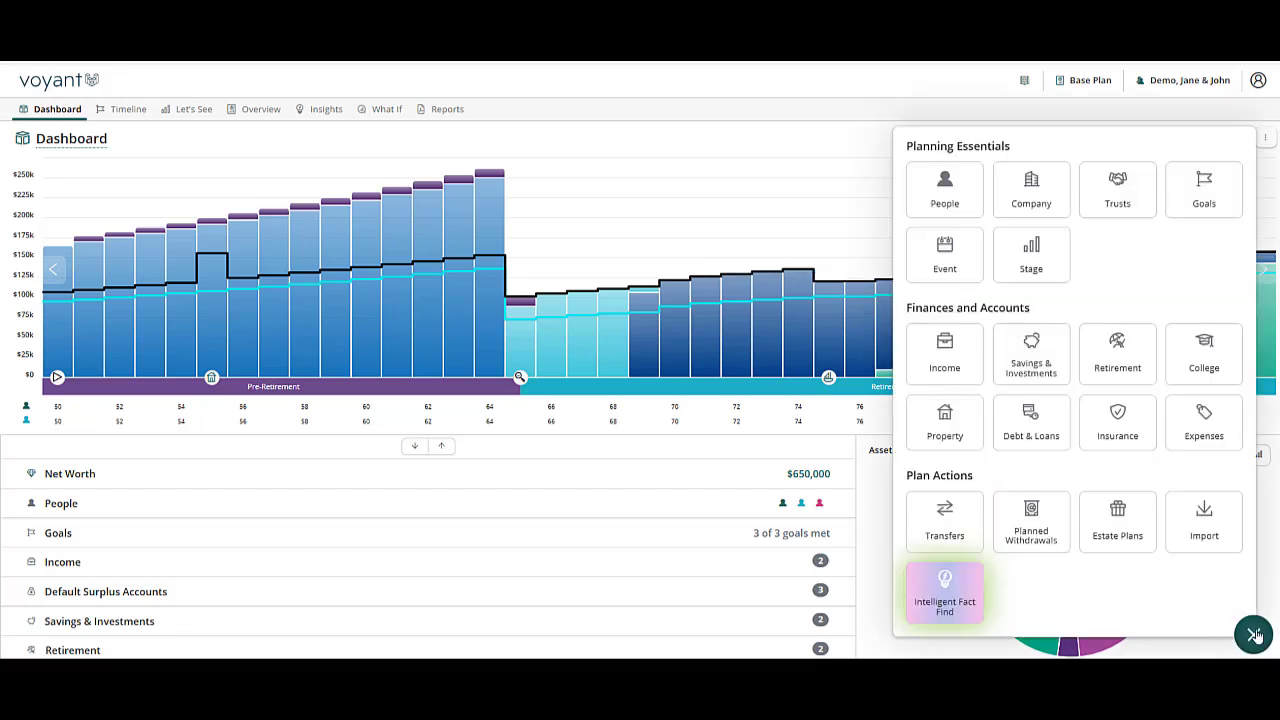
{"action": "left_click", "coordinate": [1128, 362]}
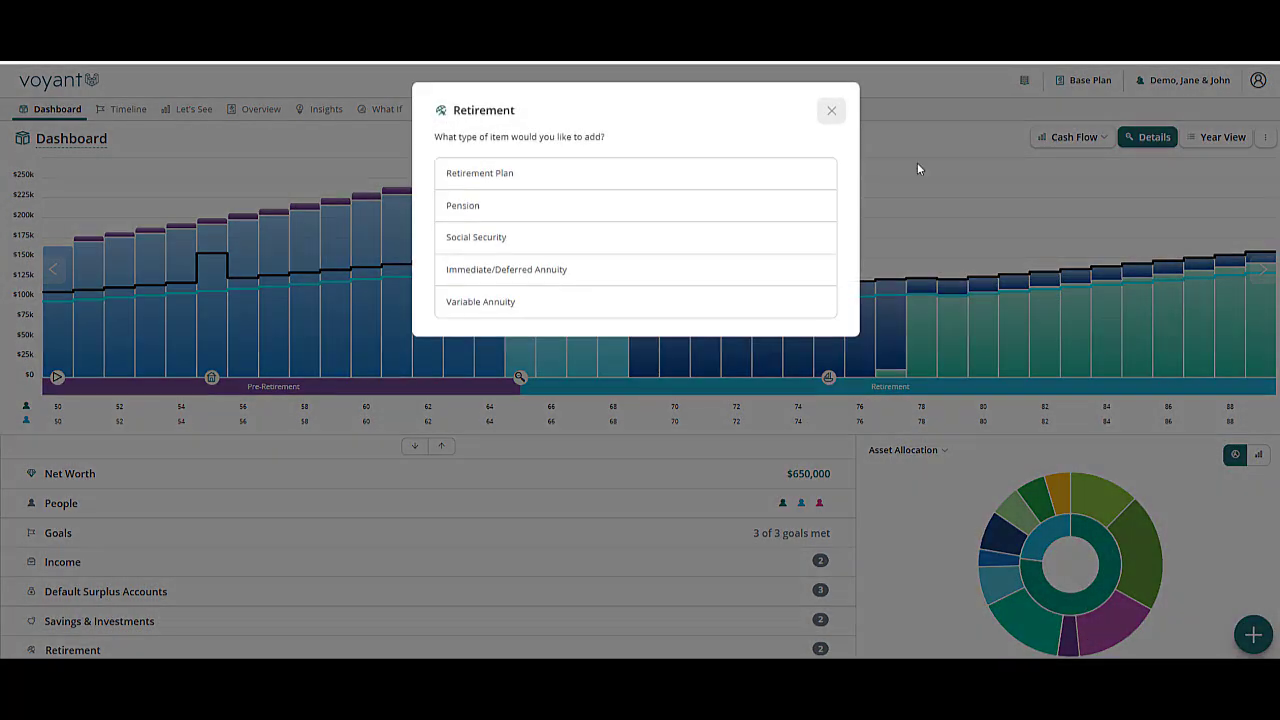
{"action": "left_click", "coordinate": [531, 248]}
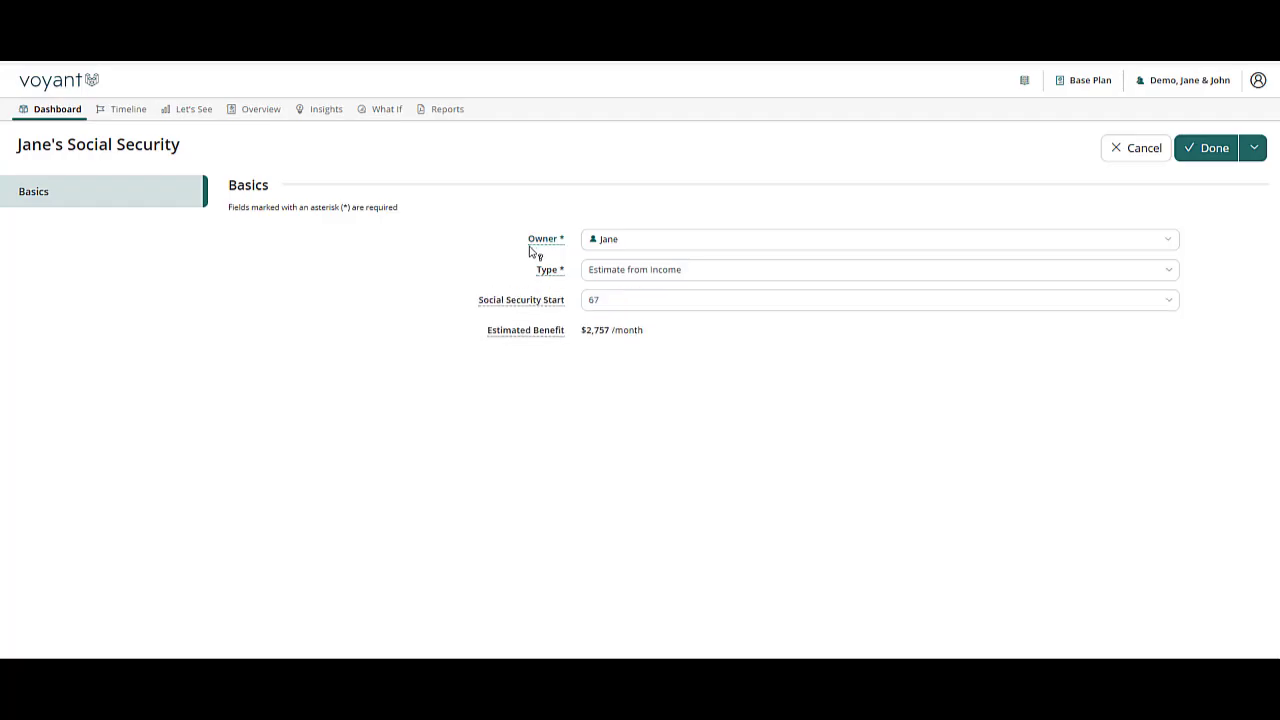
{"action": "left_click", "coordinate": [627, 270]}
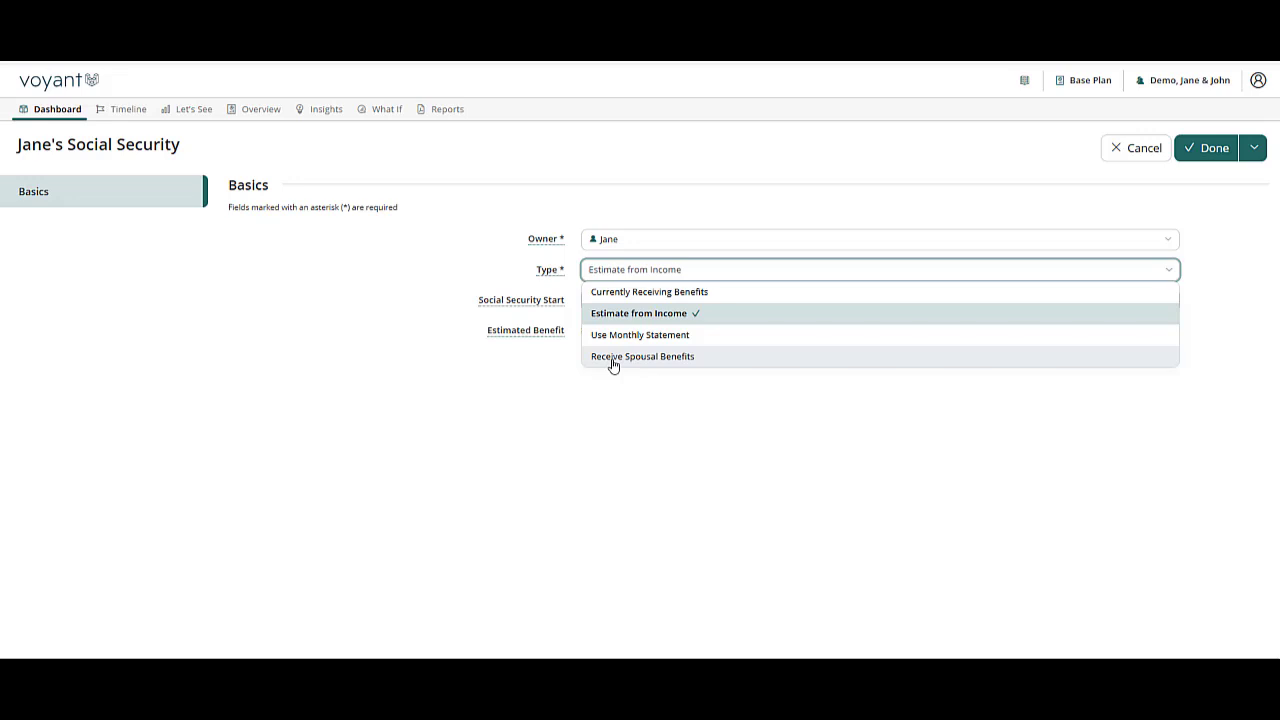
{"action": "left_click", "coordinate": [689, 191]}
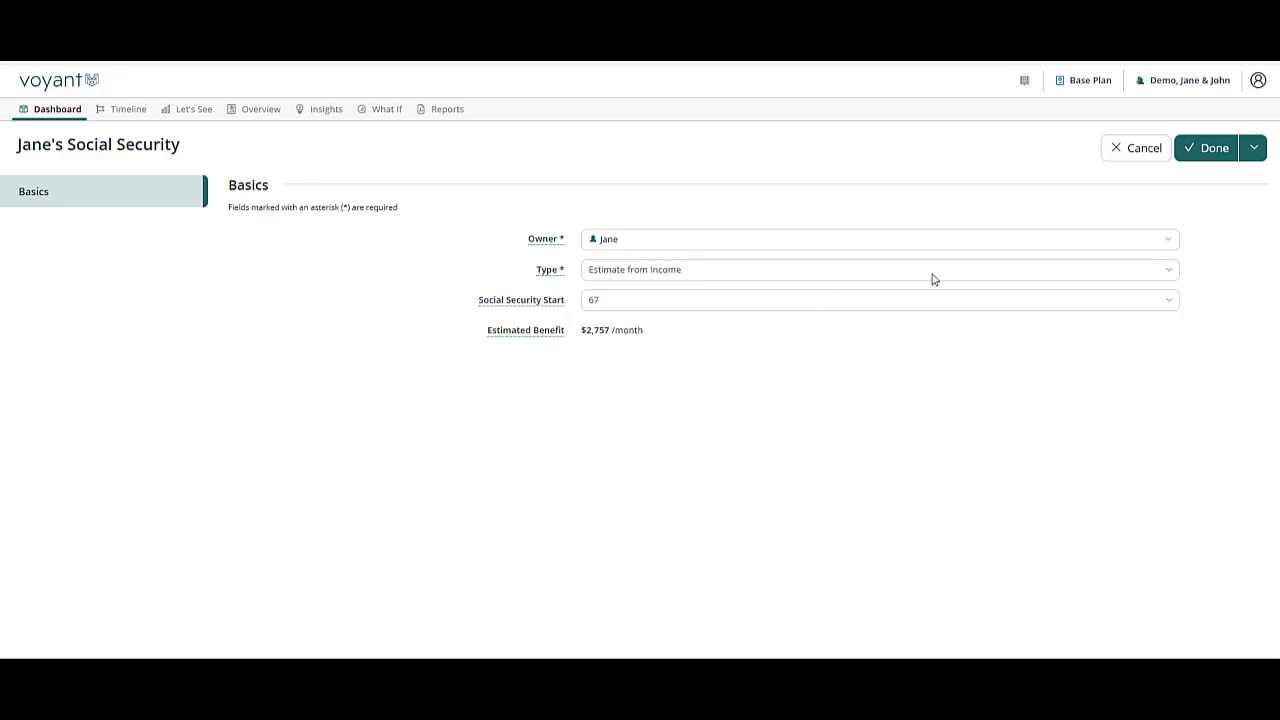
{"action": "left_click", "coordinate": [1196, 155]}
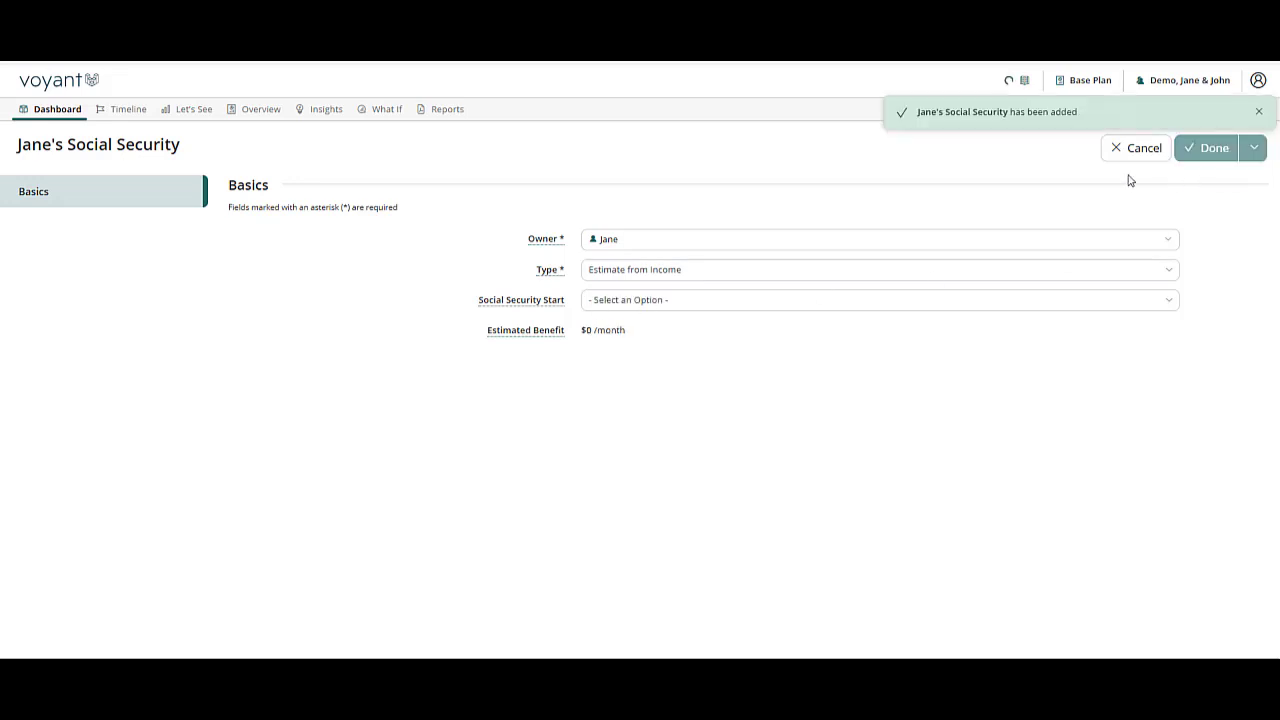
- Add the partner's Social Security benefit, estimated from income and starting at age 67, and save it
{"action": "left_click", "coordinate": [634, 239]}
{"action": "left_click", "coordinate": [613, 287]}
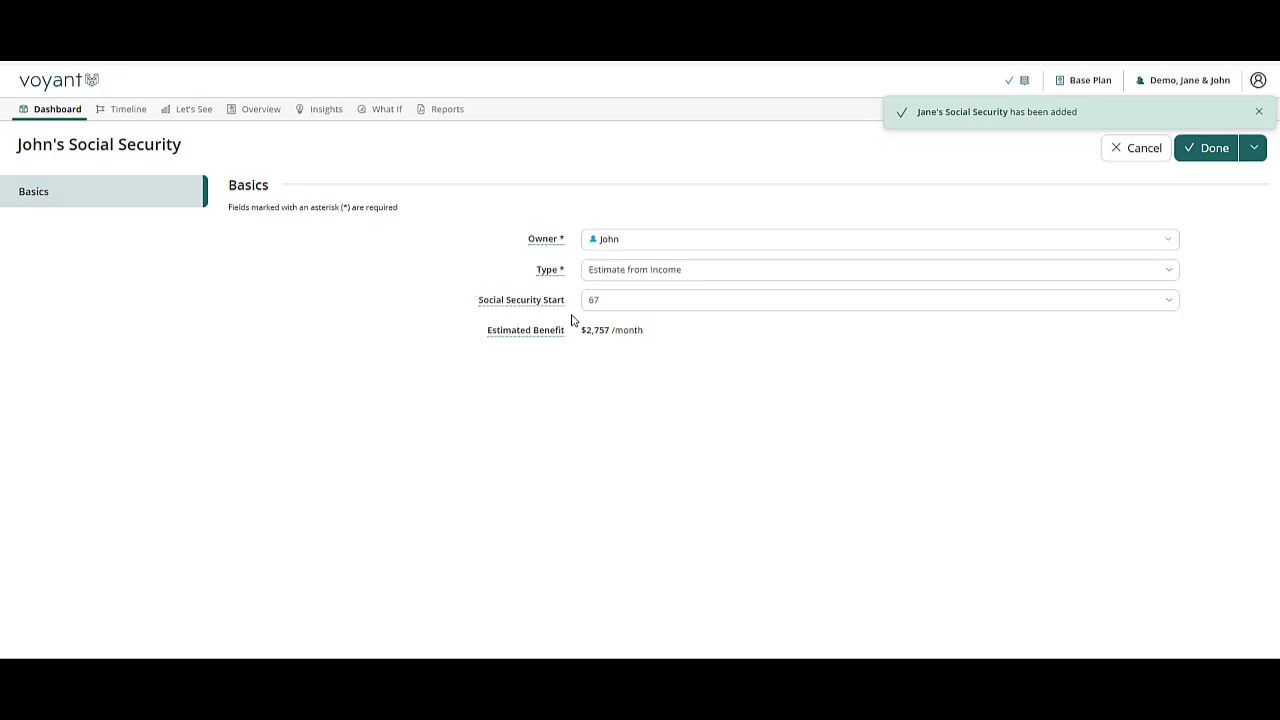
{"action": "left_click", "coordinate": [1212, 150]}
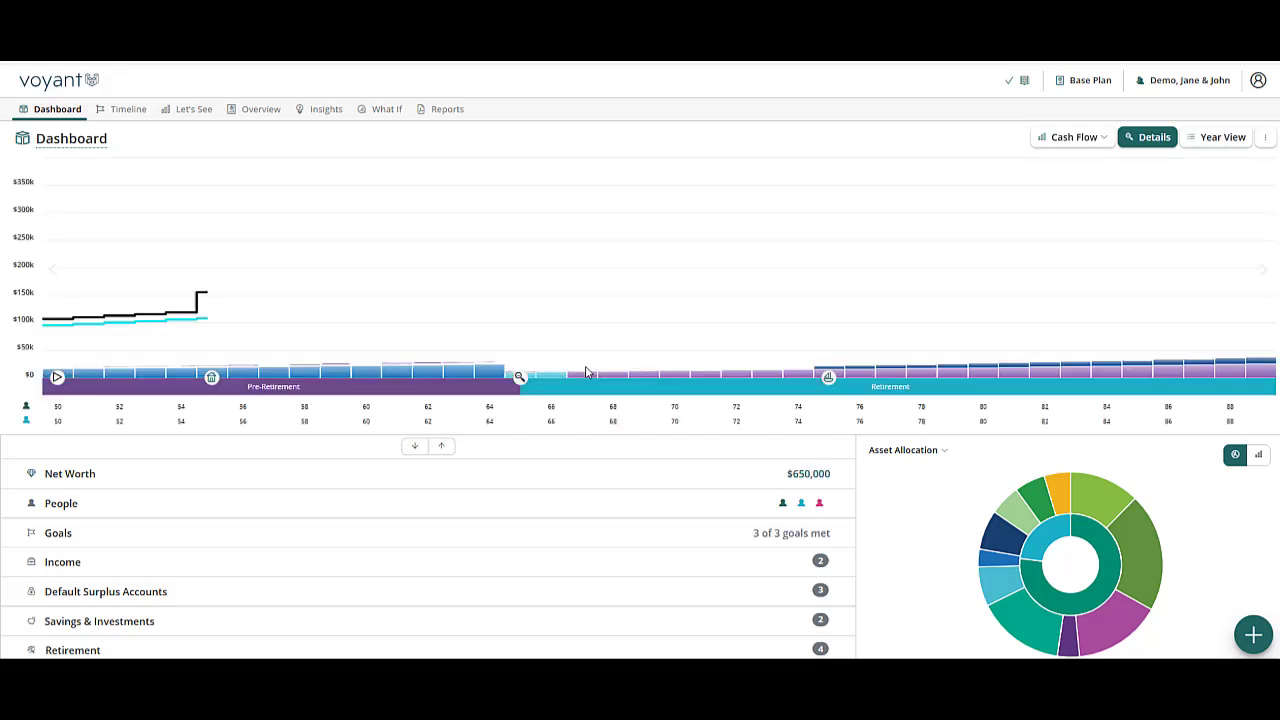
{"action": "mouse_move", "coordinate": [582, 372]}
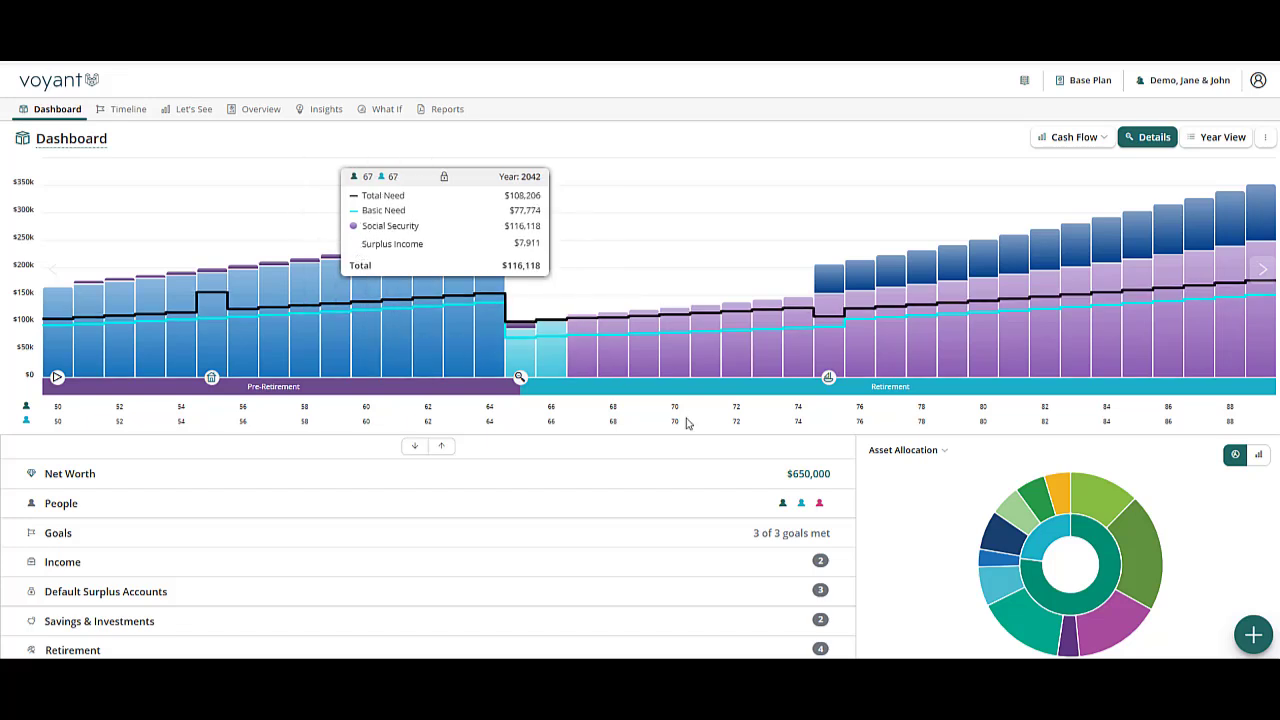
- Add a primary residence property owned by both clients in joint tenancy and name it "Main Residence"
{"action": "left_click", "coordinate": [1254, 636]}
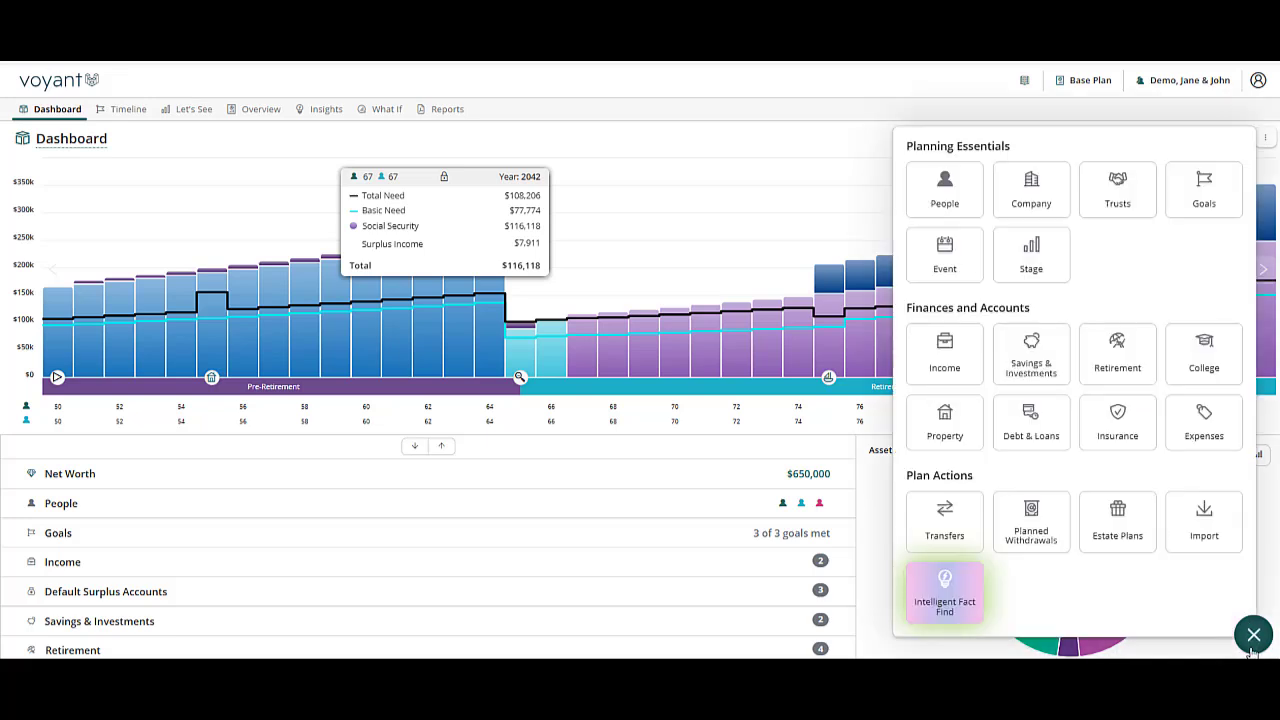
{"action": "left_click", "coordinate": [949, 427]}
{"action": "left_click", "coordinate": [600, 302]}
{"action": "type", "text": "Mai"}
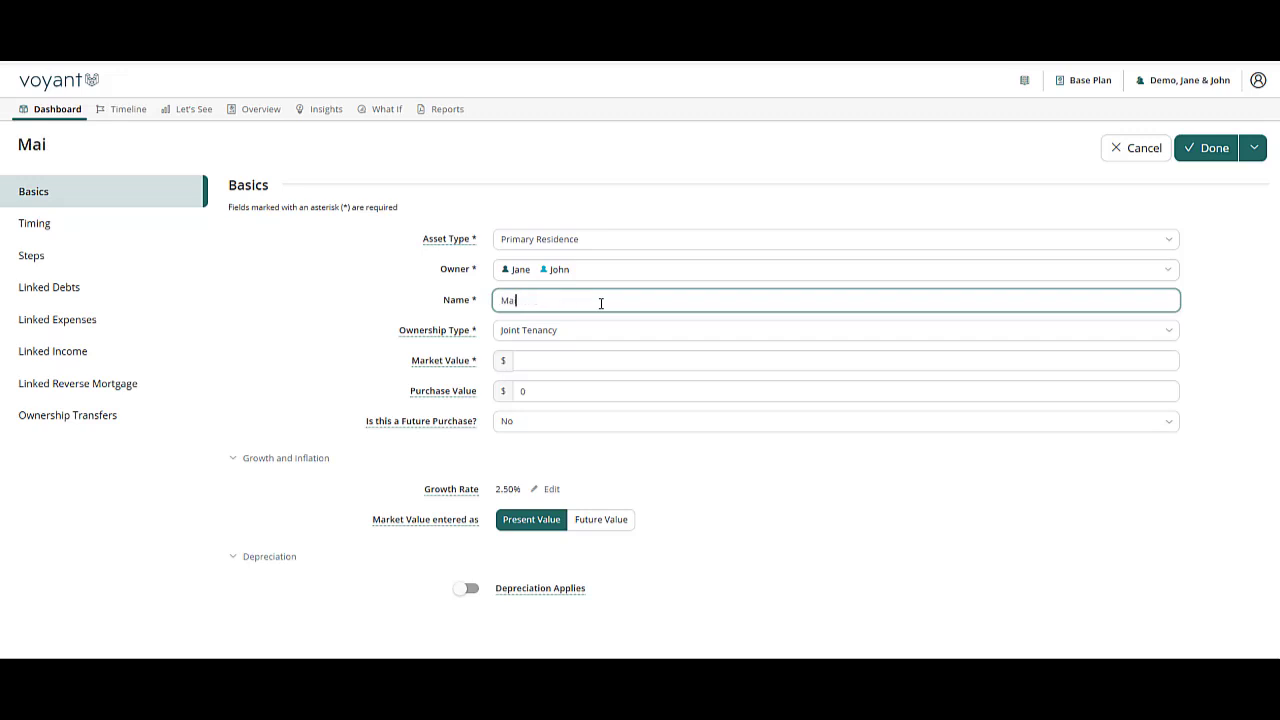
{"action": "type", "text": "n Residence"}
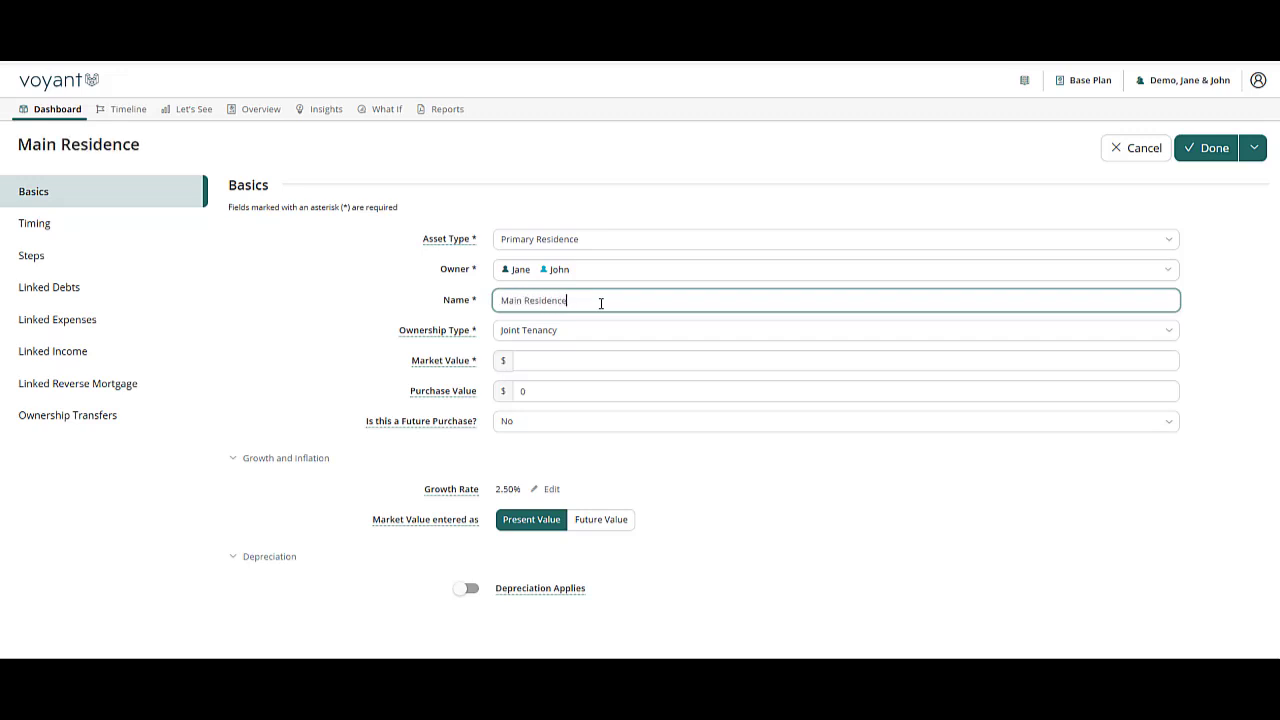
- Set the Main Residence's market value to $600,000, purchase value to $550,000 and growth rate to 3%
{"action": "key", "text": "Tab"}
{"action": "key", "text": "Tab"}
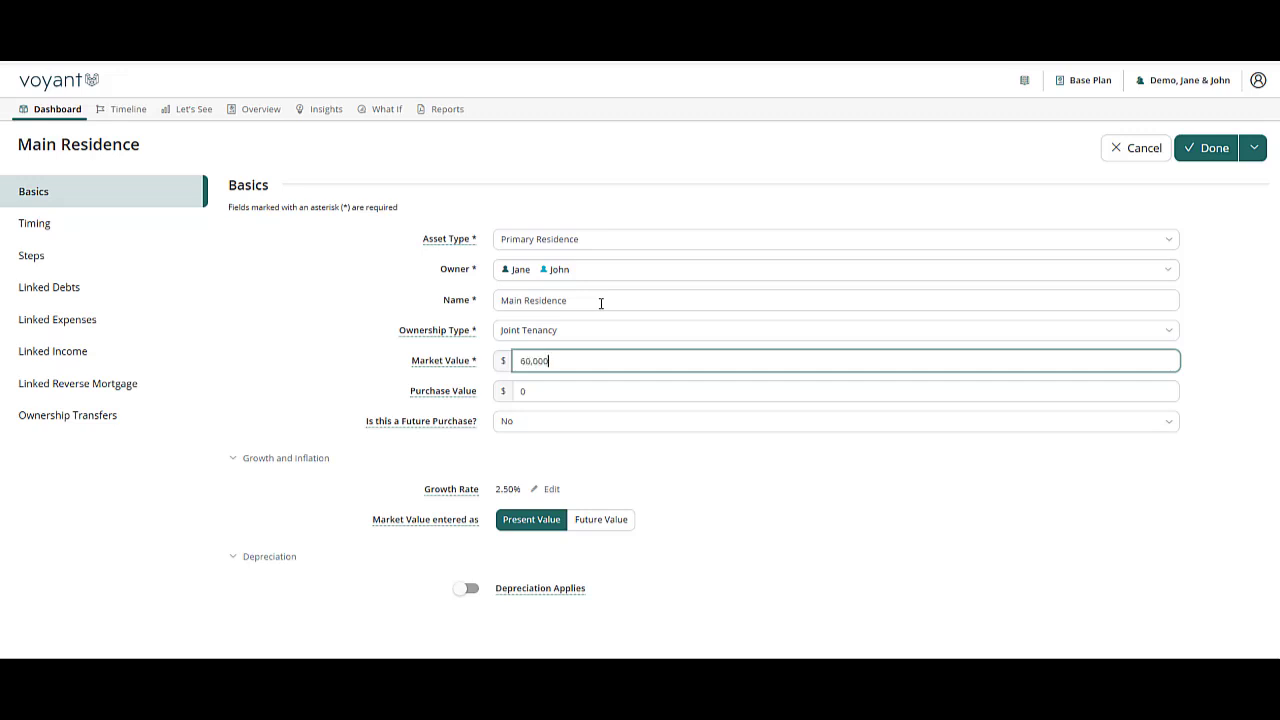
{"action": "key", "text": "Tab"}
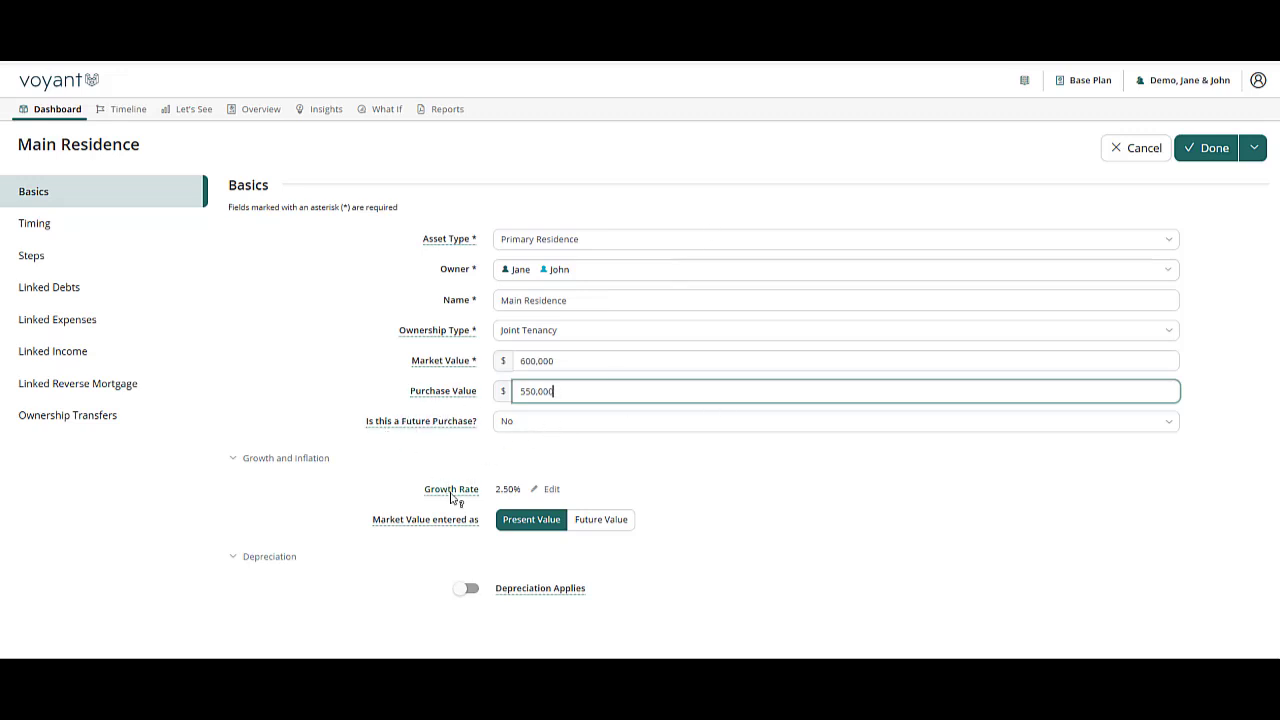
{"action": "left_click", "coordinate": [535, 493]}
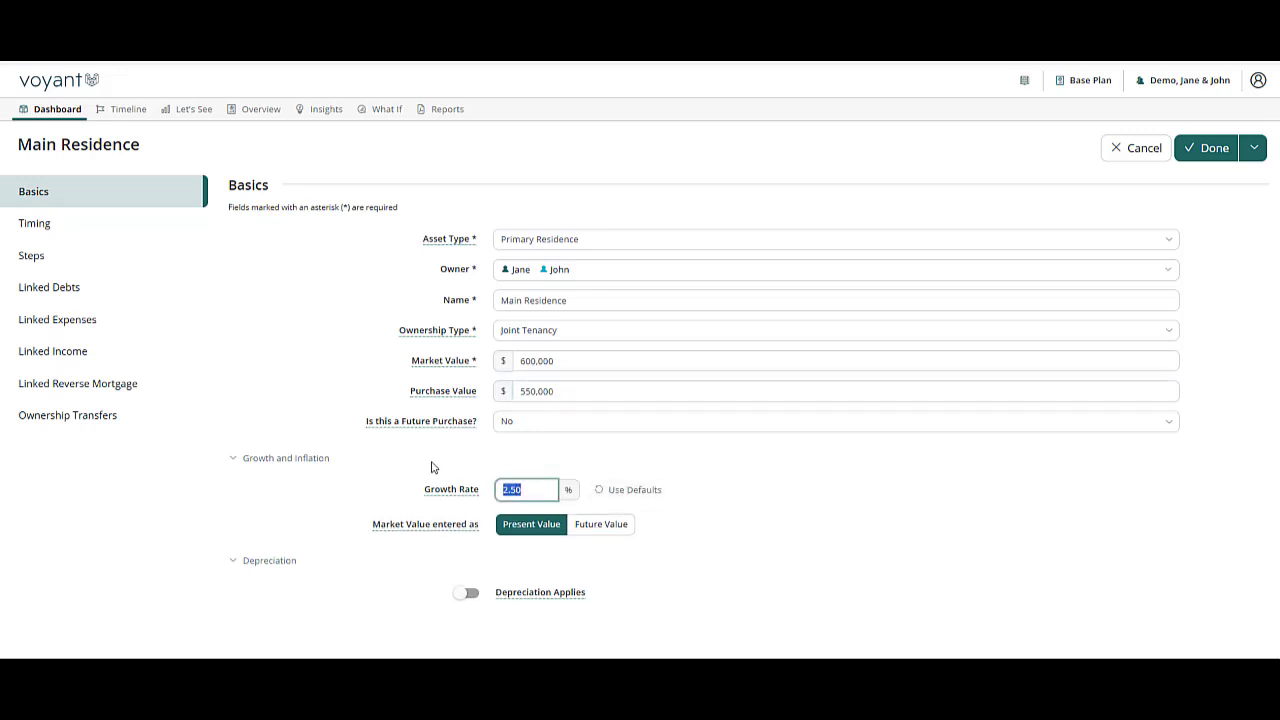
{"action": "type", "text": "3"}
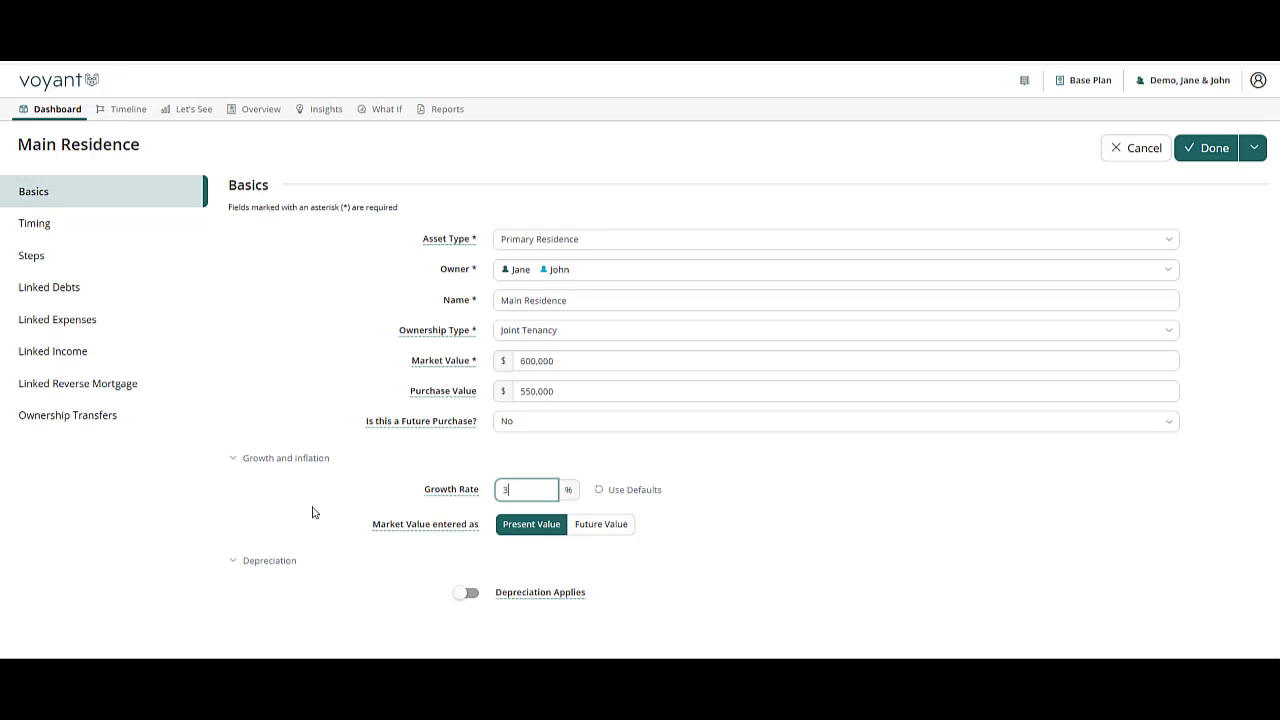
- Create a linked mortgage debt for Main Residence named "Mortgage" with a $500,000 balance and 6% interest rate
{"action": "left_click", "coordinate": [55, 292]}
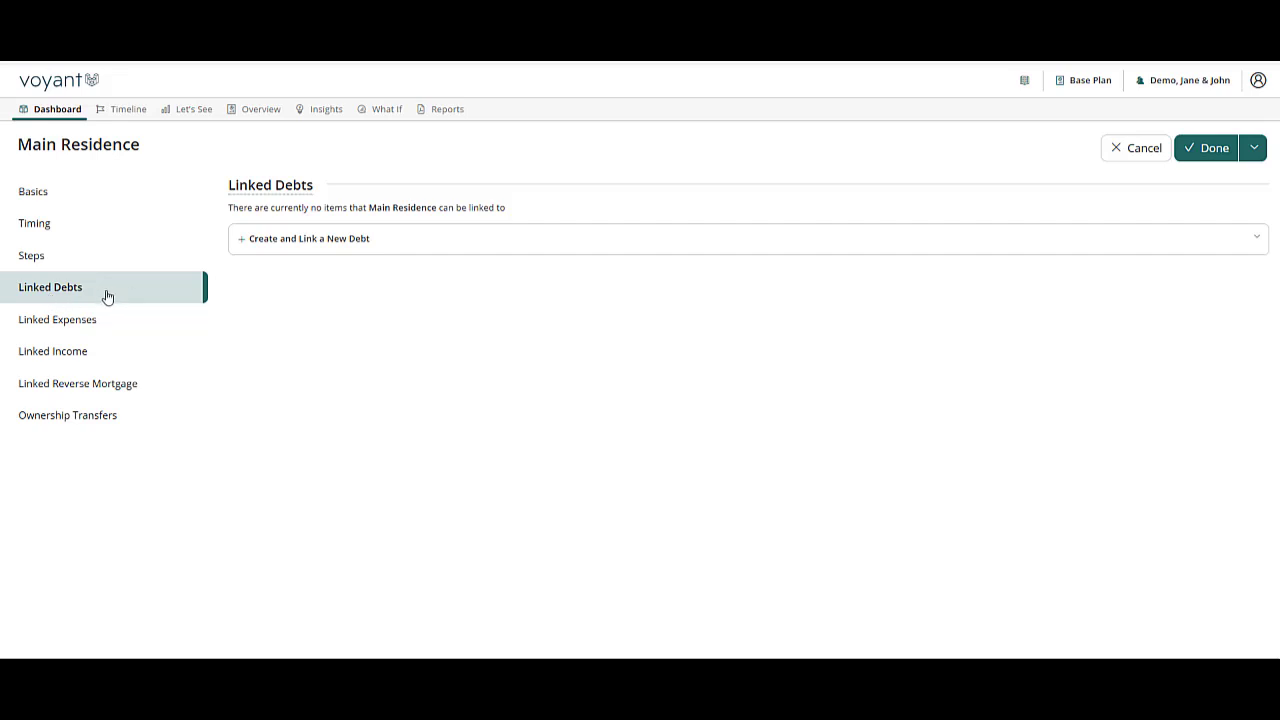
{"action": "left_click", "coordinate": [272, 244]}
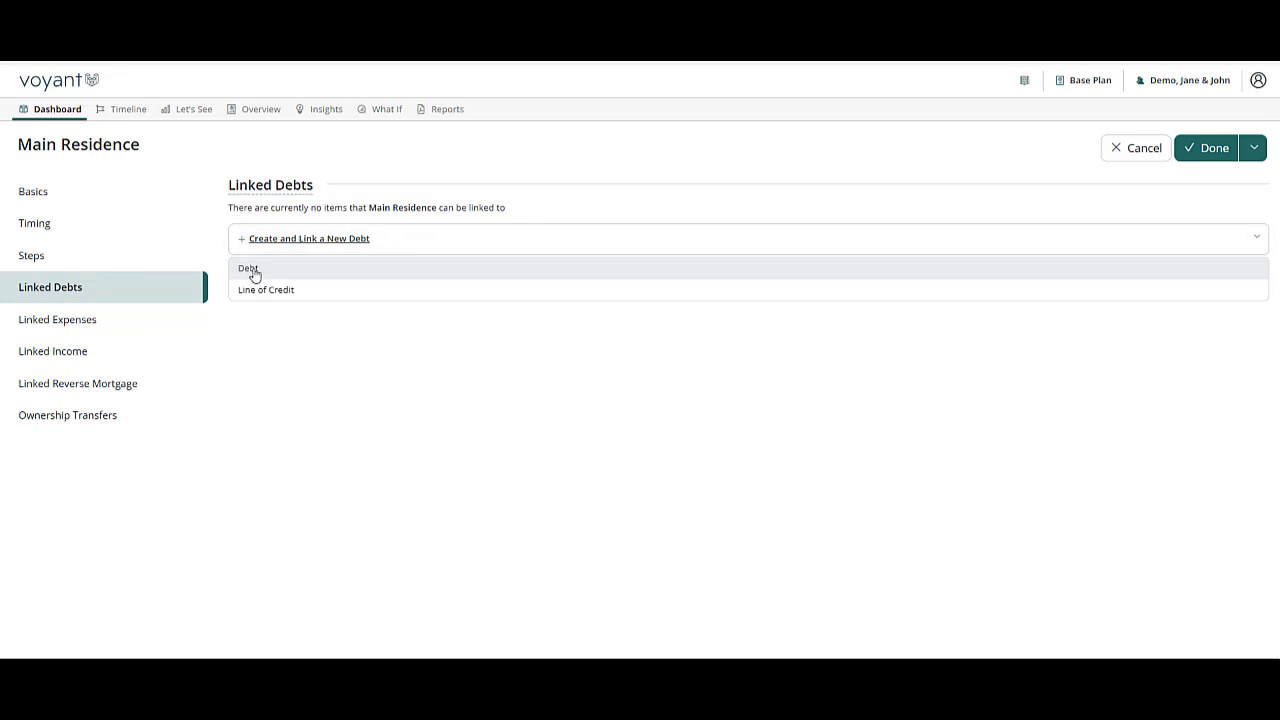
{"action": "left_click", "coordinate": [252, 272]}
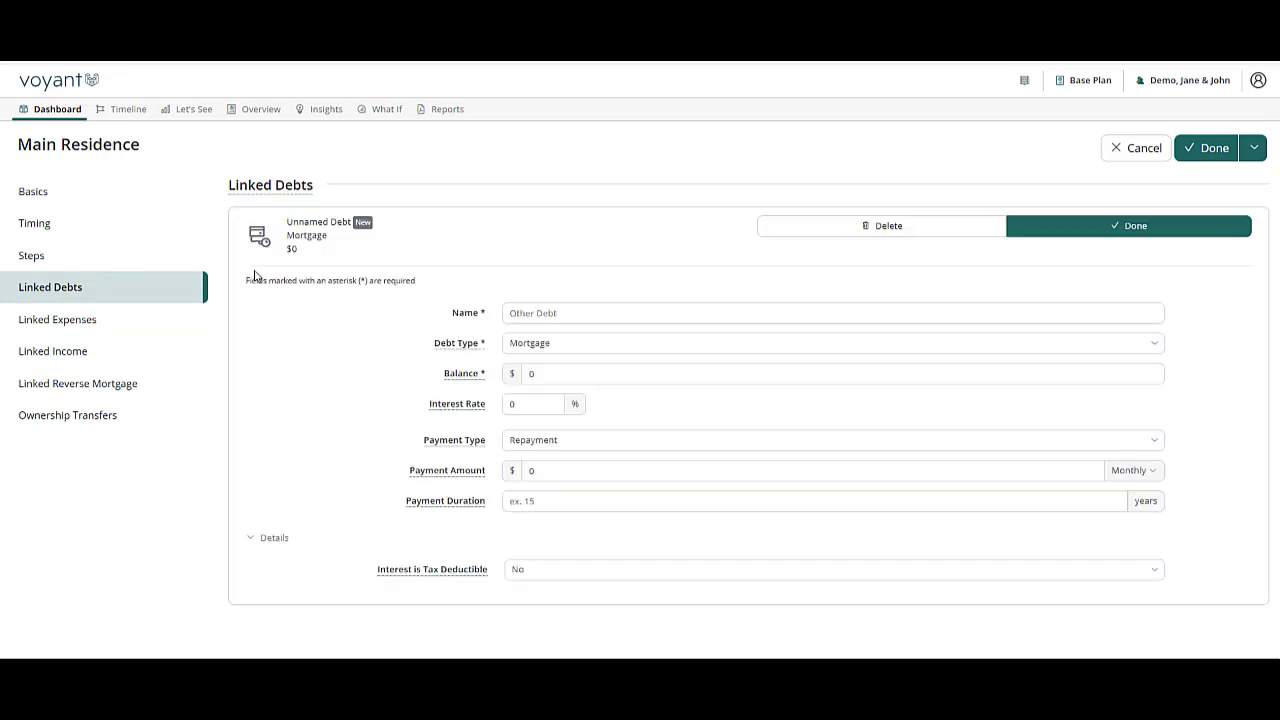
{"action": "type", "text": "Mortgage"}
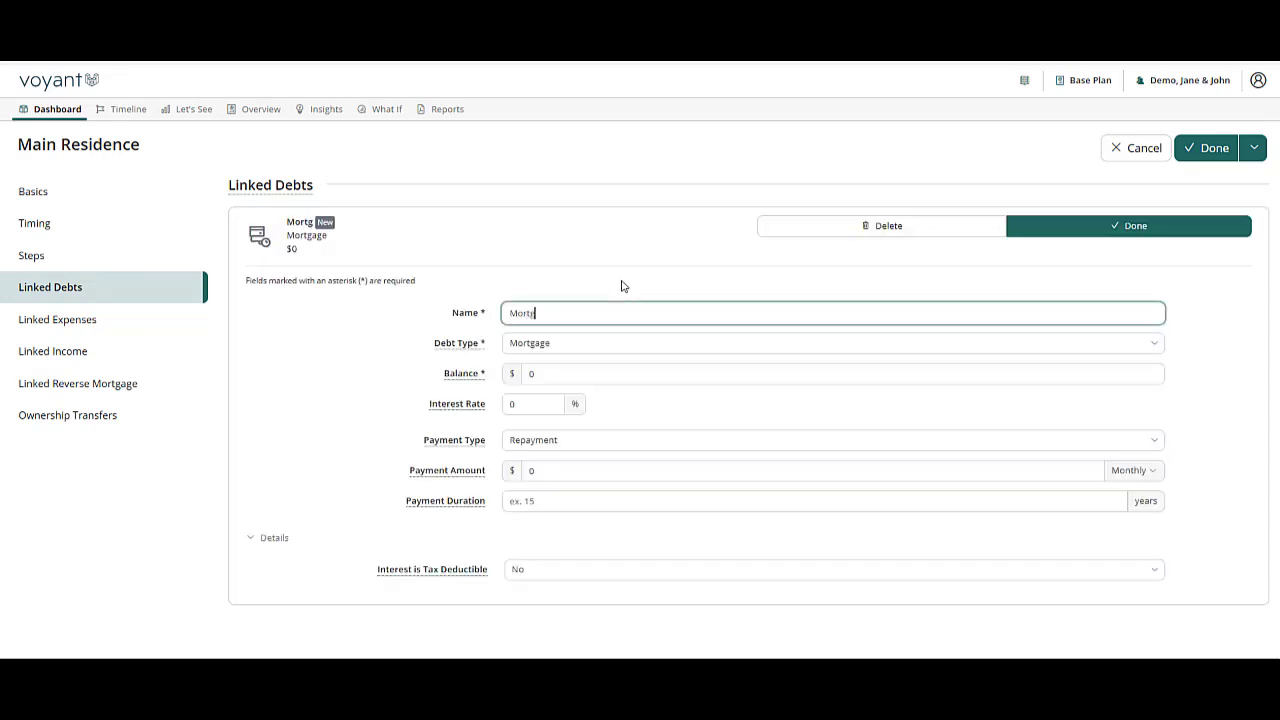
{"action": "key", "text": "Tab"}
{"action": "key", "text": "Tab"}
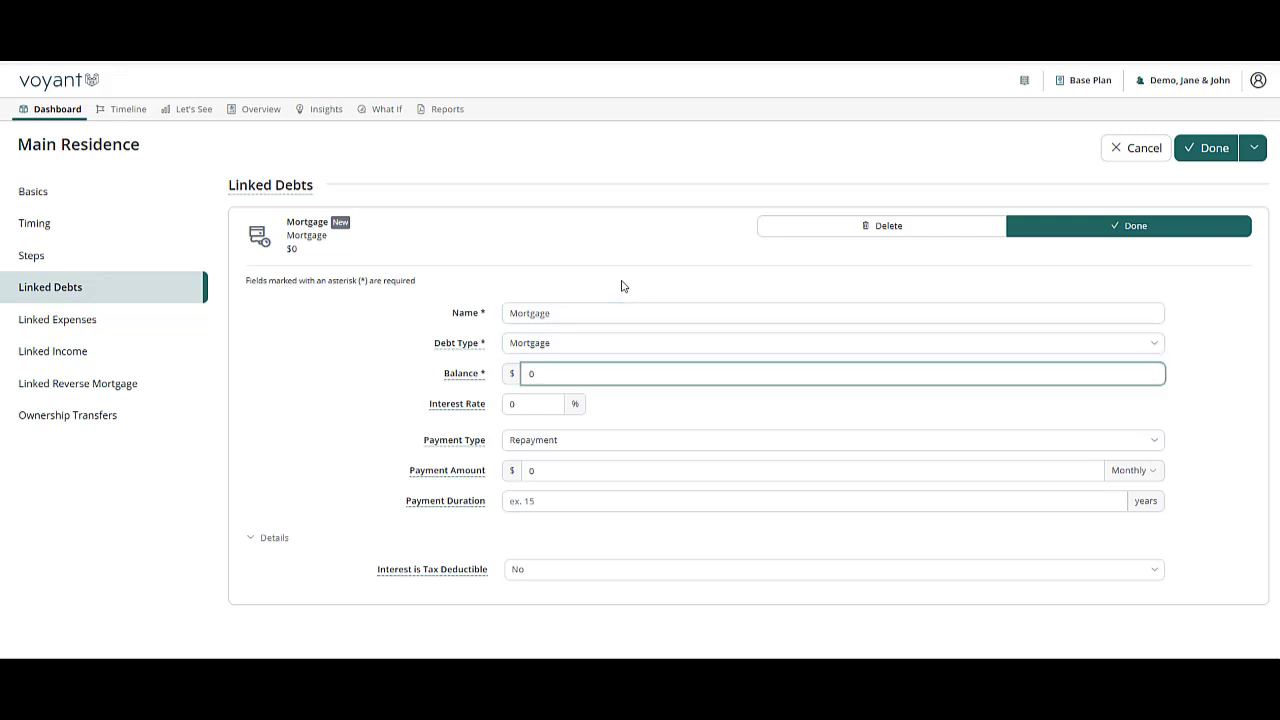
{"action": "type", "text": "500,000"}
{"action": "key", "text": "Tab"}
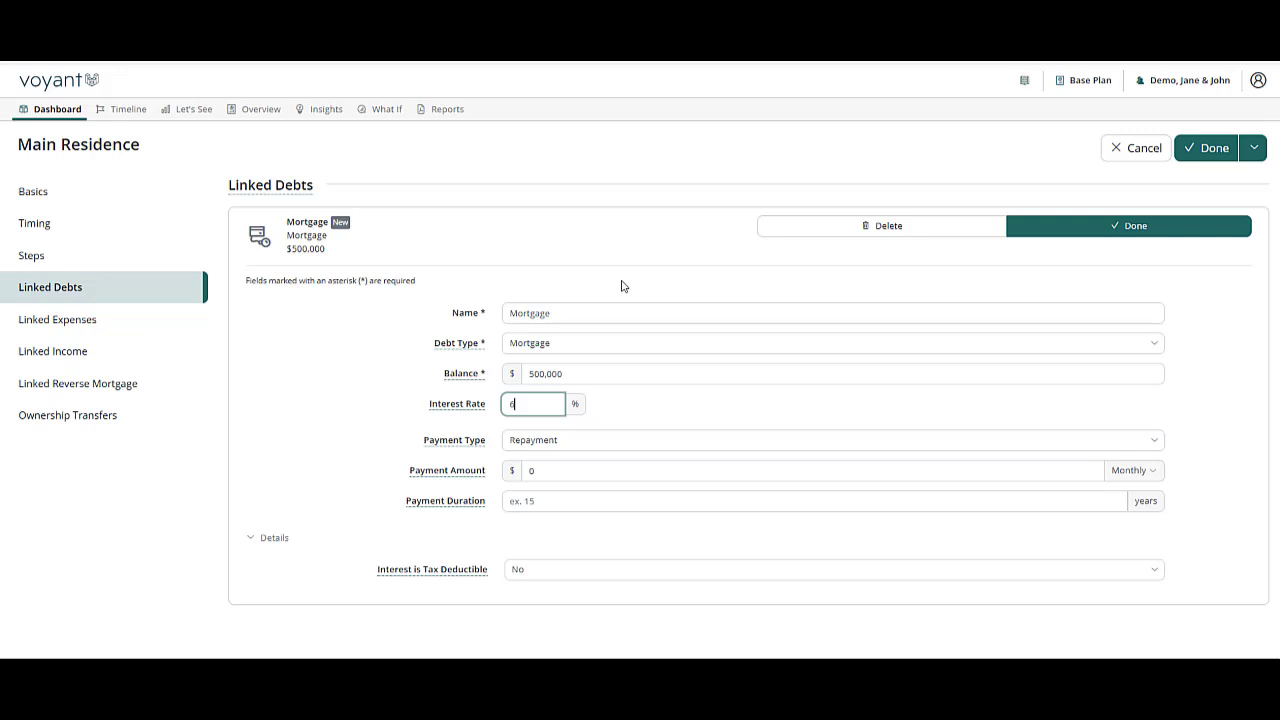
- Set the mortgage's payment duration to 28 years, make its interest tax deductible, and save the mortgage and property
{"action": "left_click", "coordinate": [575, 504]}
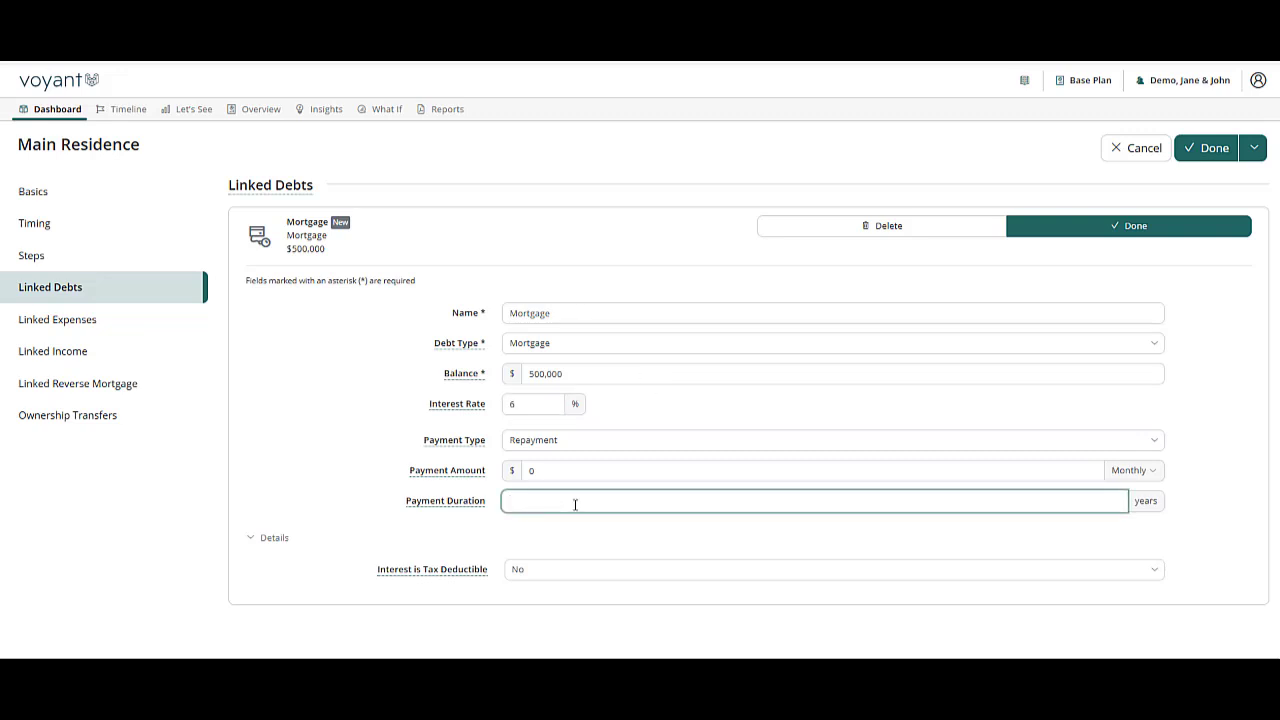
{"action": "type", "text": "28"}
{"action": "left_click", "coordinate": [537, 576]}
{"action": "left_click", "coordinate": [522, 591]}
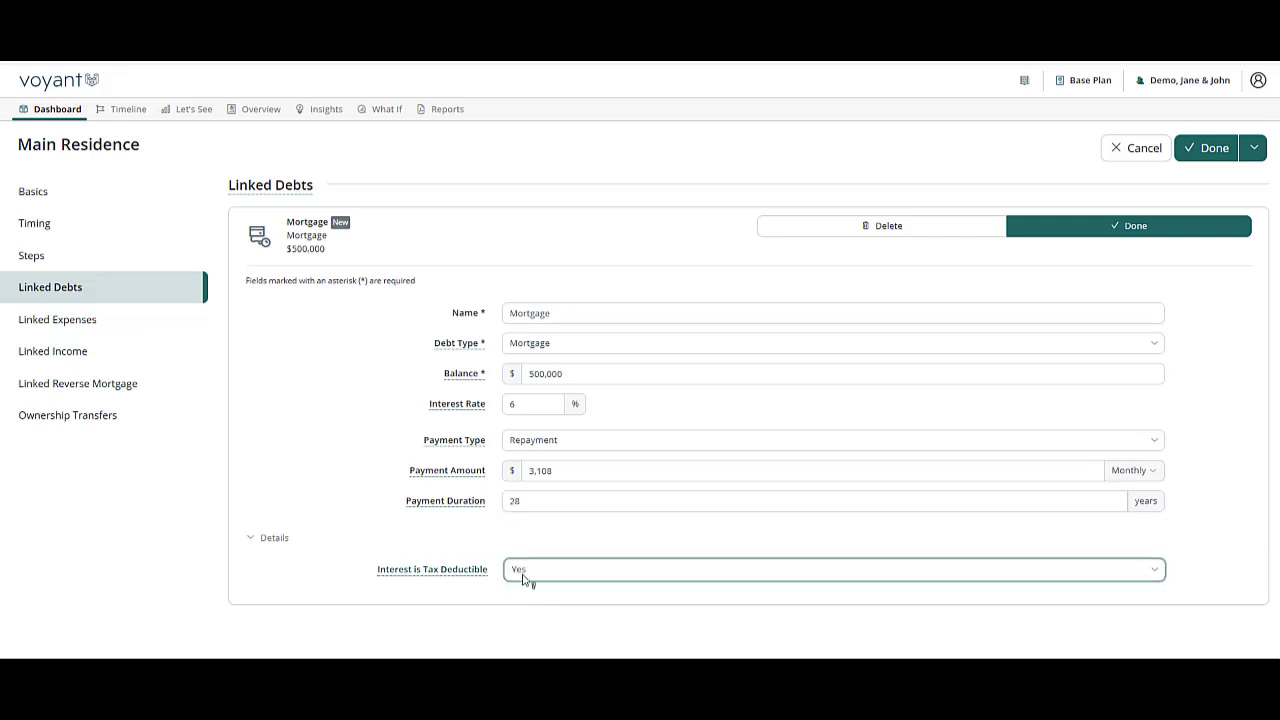
{"action": "left_click", "coordinate": [1117, 229]}
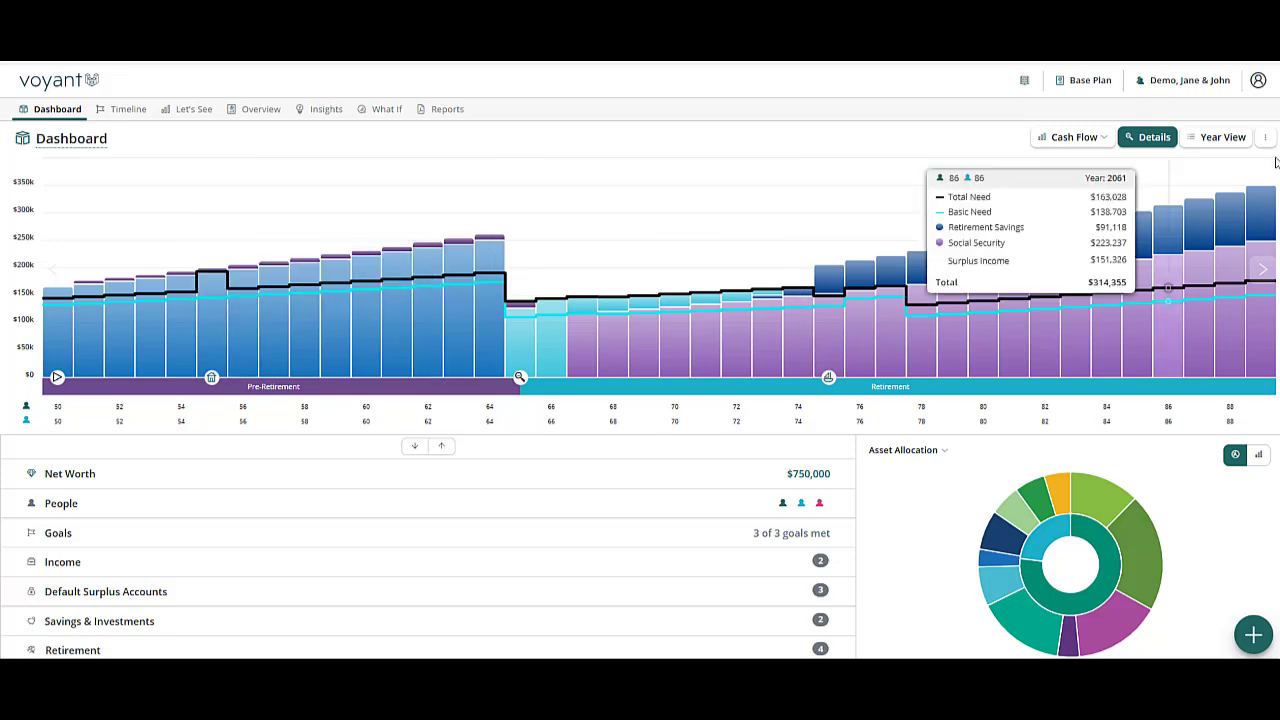
- Review the 2025 income and itemized expenses in the year-by-year view
{"action": "left_click", "coordinate": [1226, 139]}
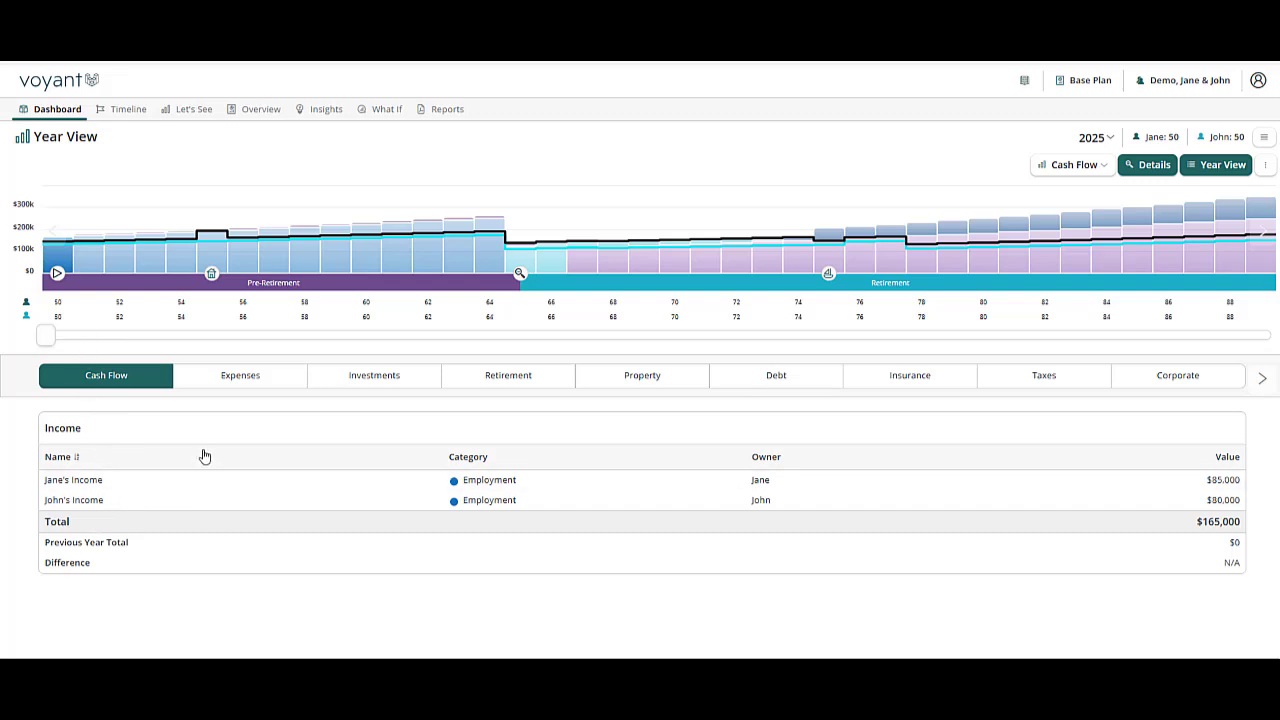
{"action": "left_click", "coordinate": [238, 383]}
{"action": "scroll", "coordinate": [240, 400], "scroll_direction": "down", "scroll_amount": 1}
{"action": "scroll", "coordinate": [240, 403], "scroll_direction": "down", "scroll_amount": 1}
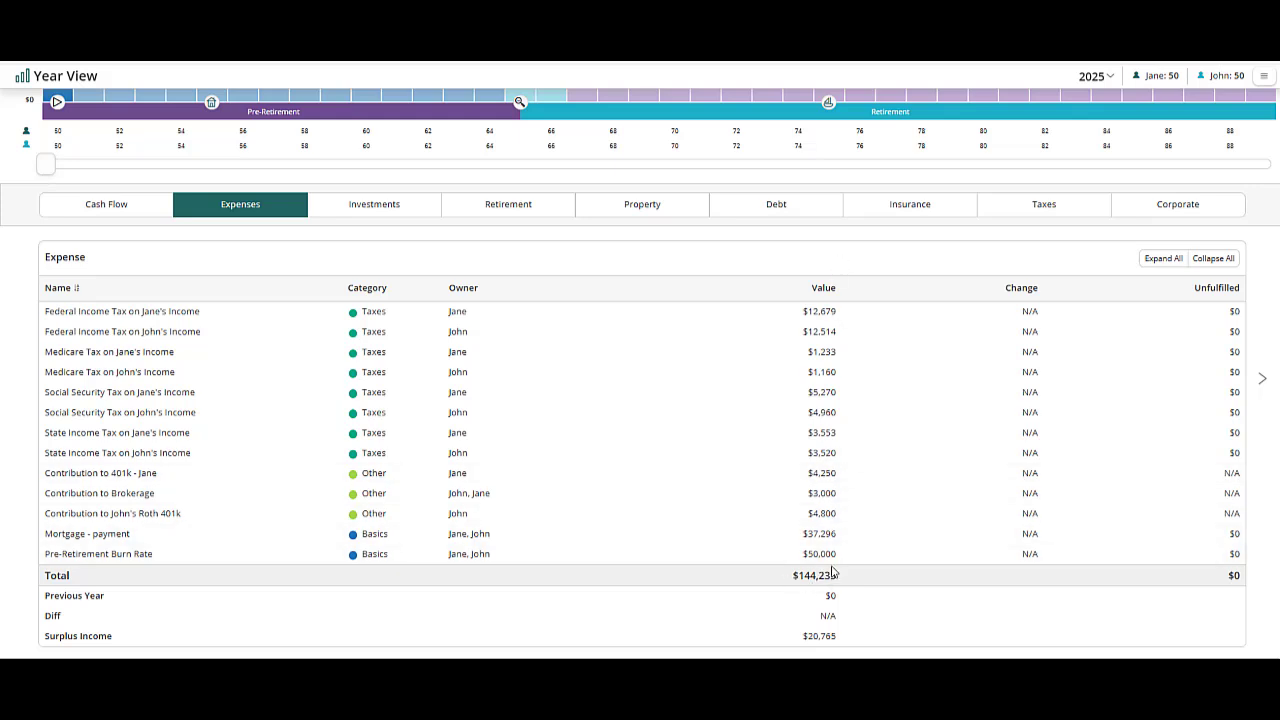
- Review the 2025 investments and retirement accounts, including the primary client's 401k balance, contribution sources and asset allocation
{"action": "left_click", "coordinate": [372, 205]}
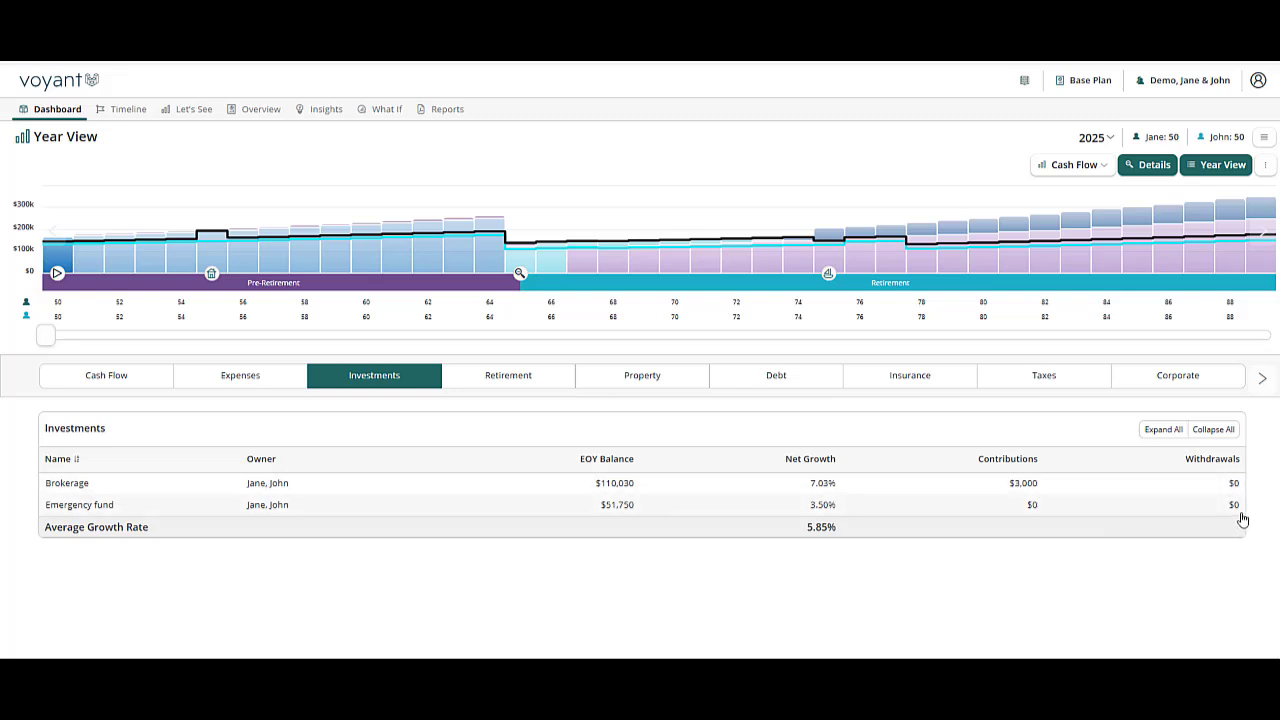
{"action": "left_click", "coordinate": [490, 384]}
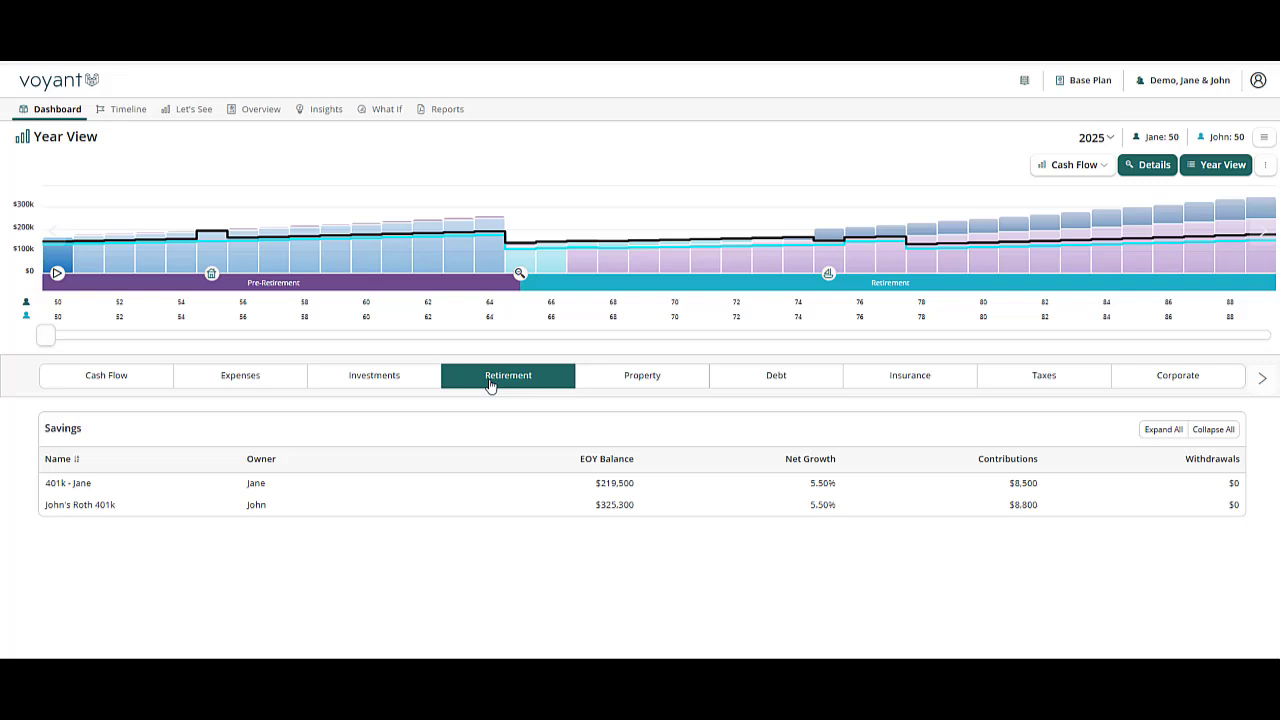
{"action": "left_click", "coordinate": [167, 490]}
{"action": "scroll", "coordinate": [167, 495], "scroll_direction": "down", "scroll_amount": 3}
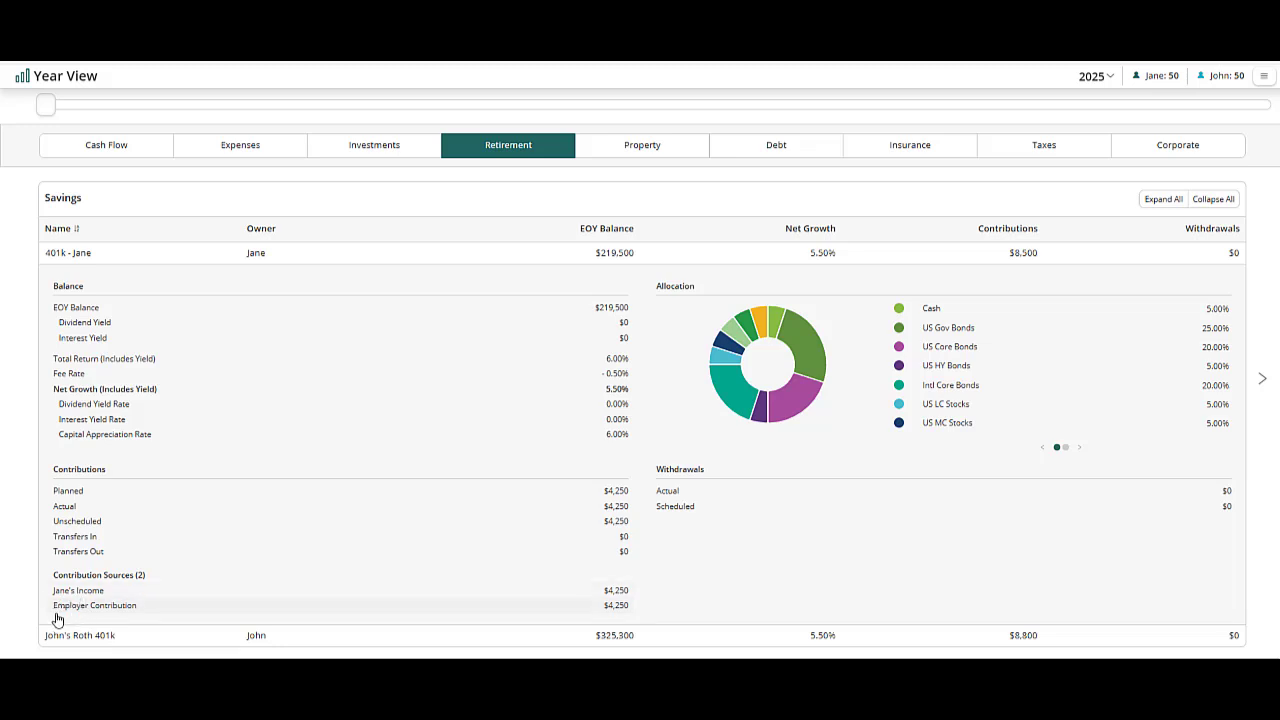
{"action": "mouse_move", "coordinate": [735, 375]}
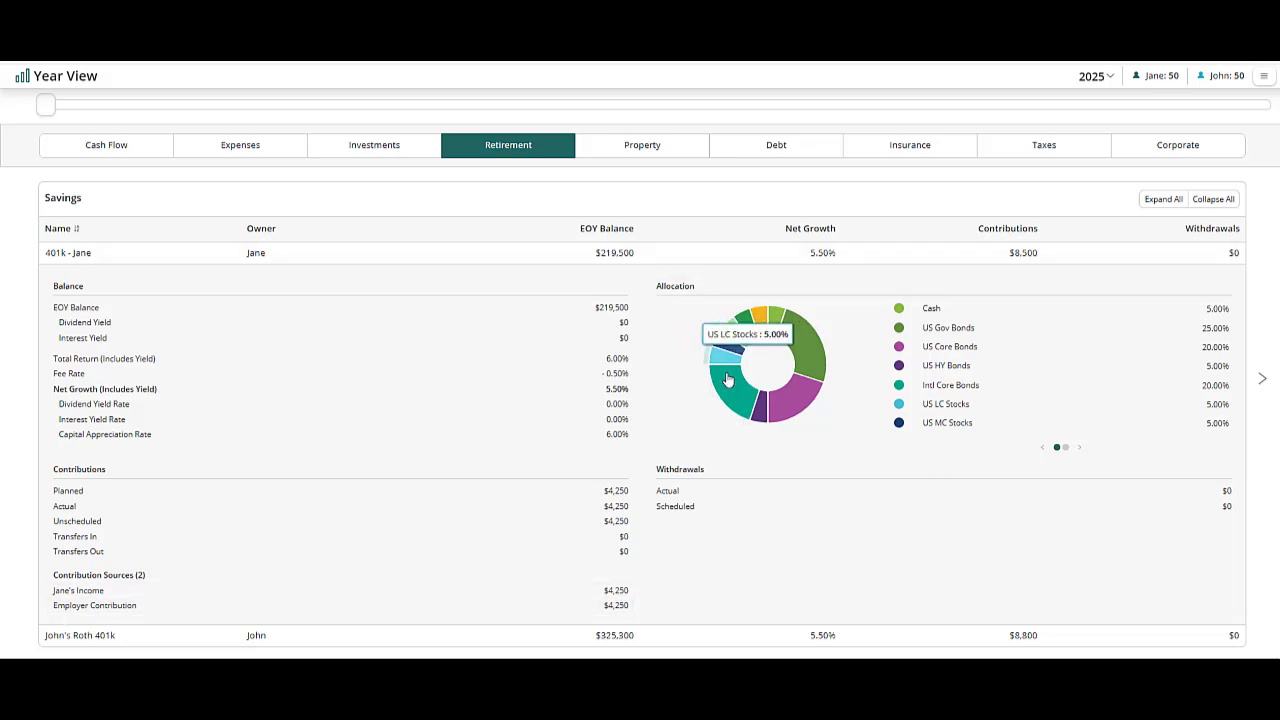
{"action": "scroll", "coordinate": [745, 392], "scroll_direction": "up", "scroll_amount": 2}
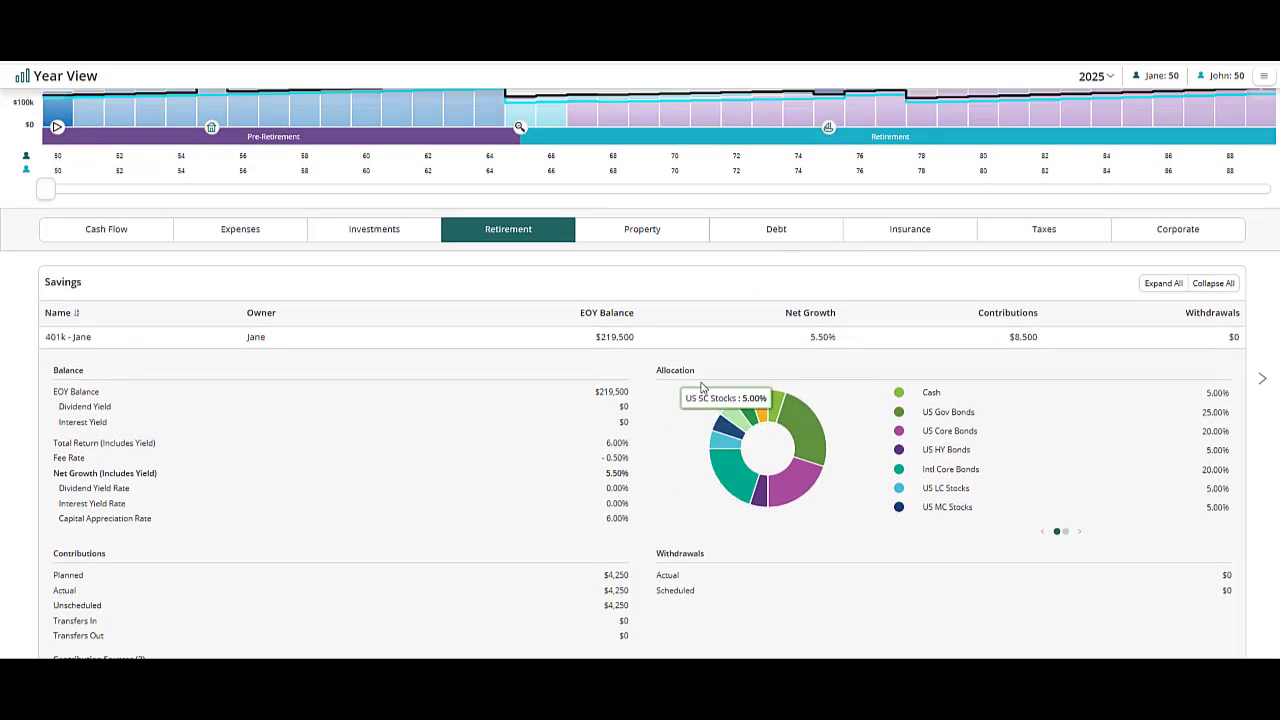
- Examine the 2025 property value, debt and equity, plus the cumulative taxes and tax summary
{"action": "left_click", "coordinate": [640, 234]}
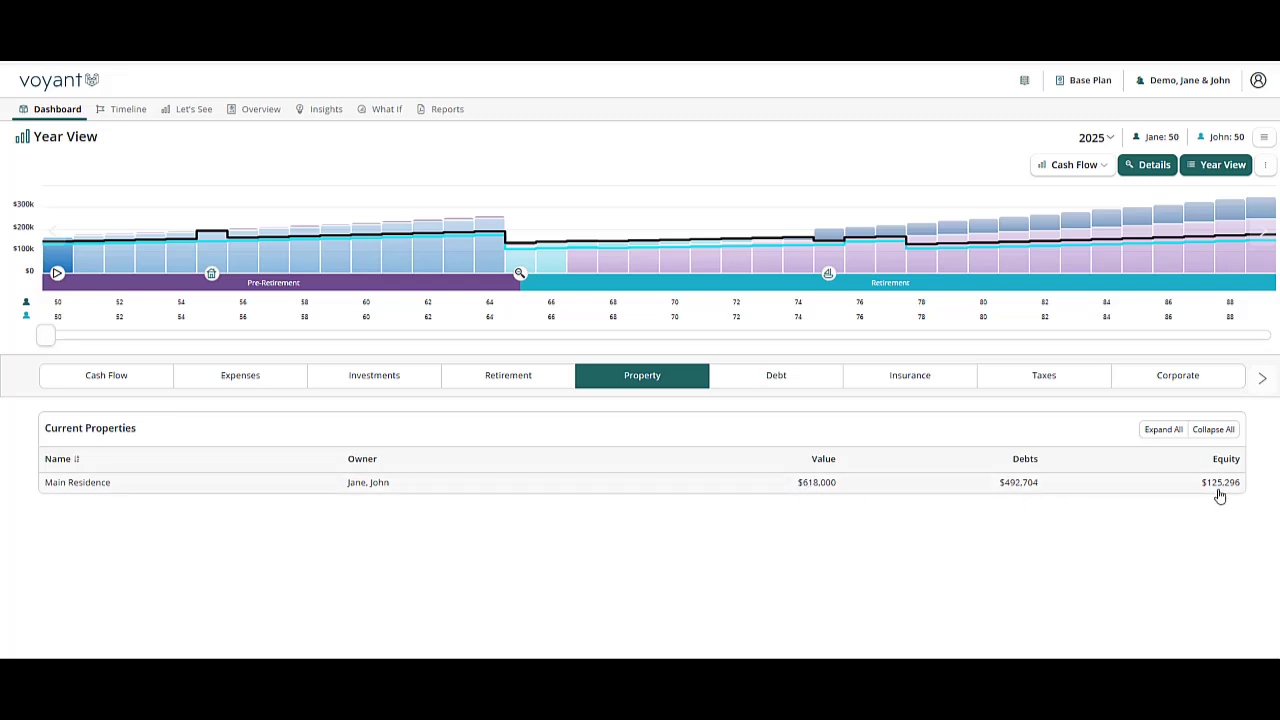
{"action": "left_click", "coordinate": [1049, 390]}
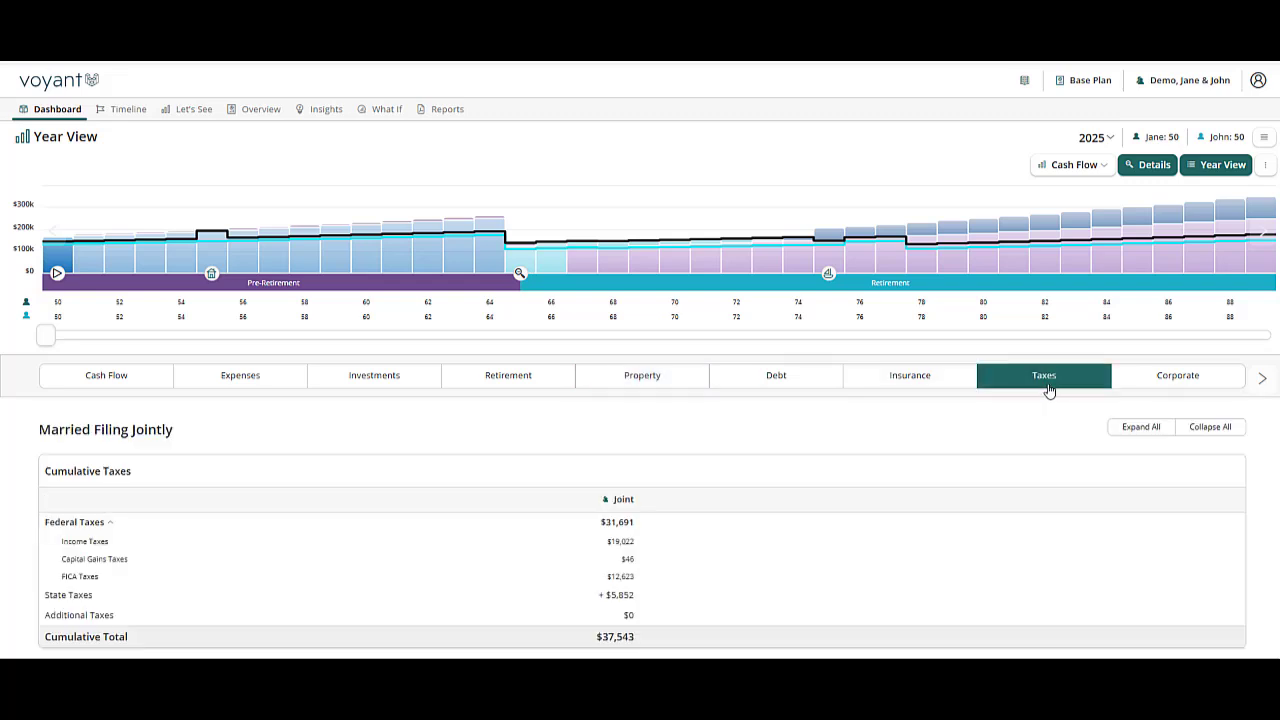
{"action": "scroll", "coordinate": [1049, 390], "scroll_direction": "down", "scroll_amount": 4}
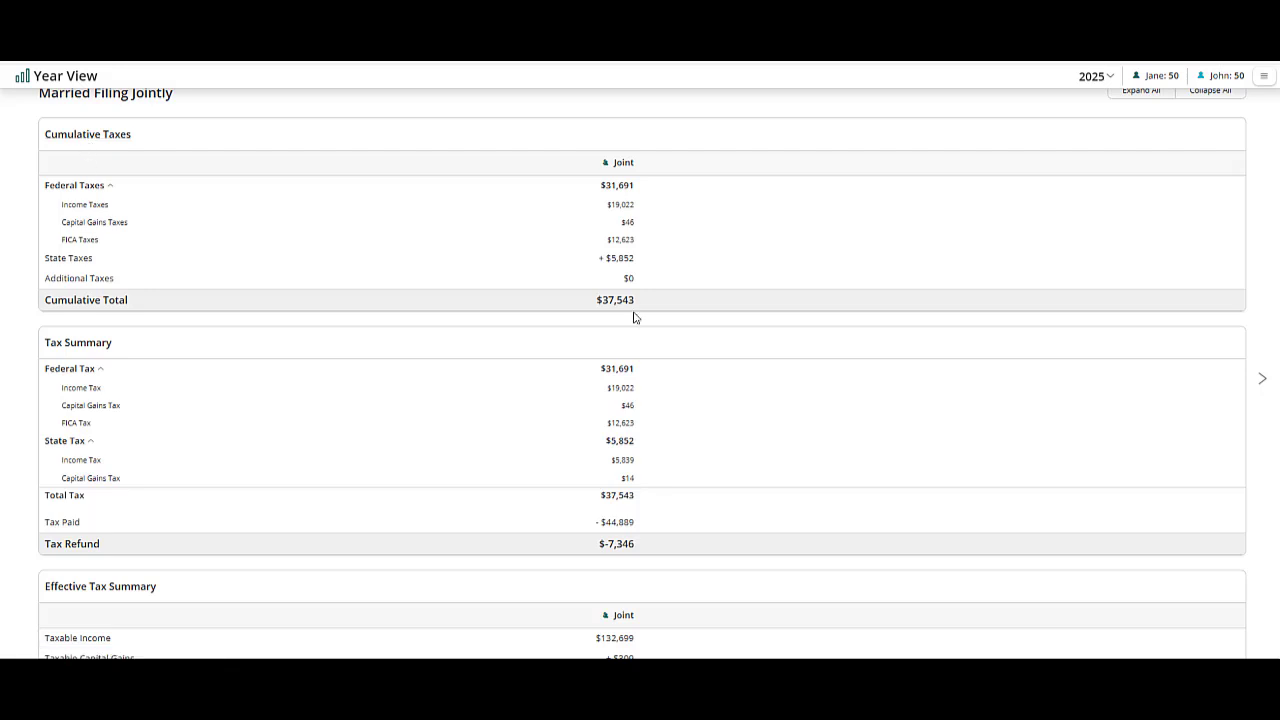
- Advance the year-by-year tax view to 2028 and review the cumulative taxes, tax summary and effective tax rate
{"action": "left_click", "coordinate": [1262, 384]}
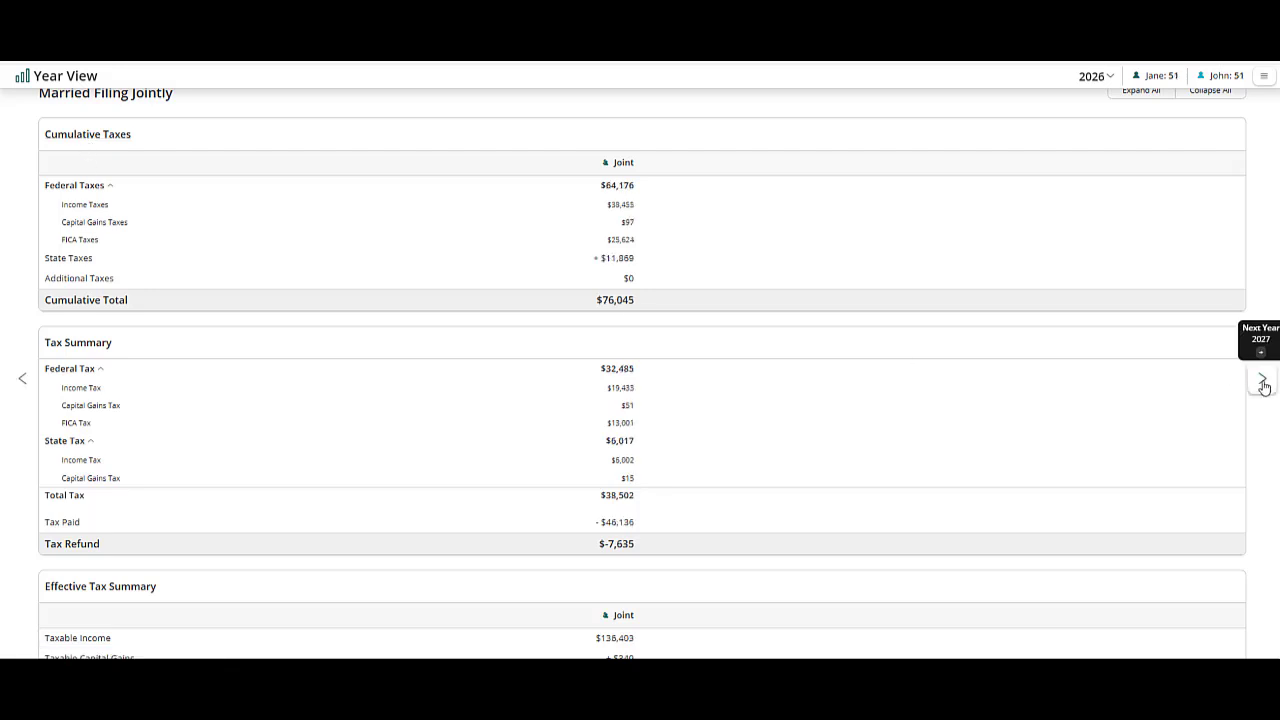
{"action": "left_click", "coordinate": [1262, 384]}
{"action": "left_click", "coordinate": [1262, 384]}
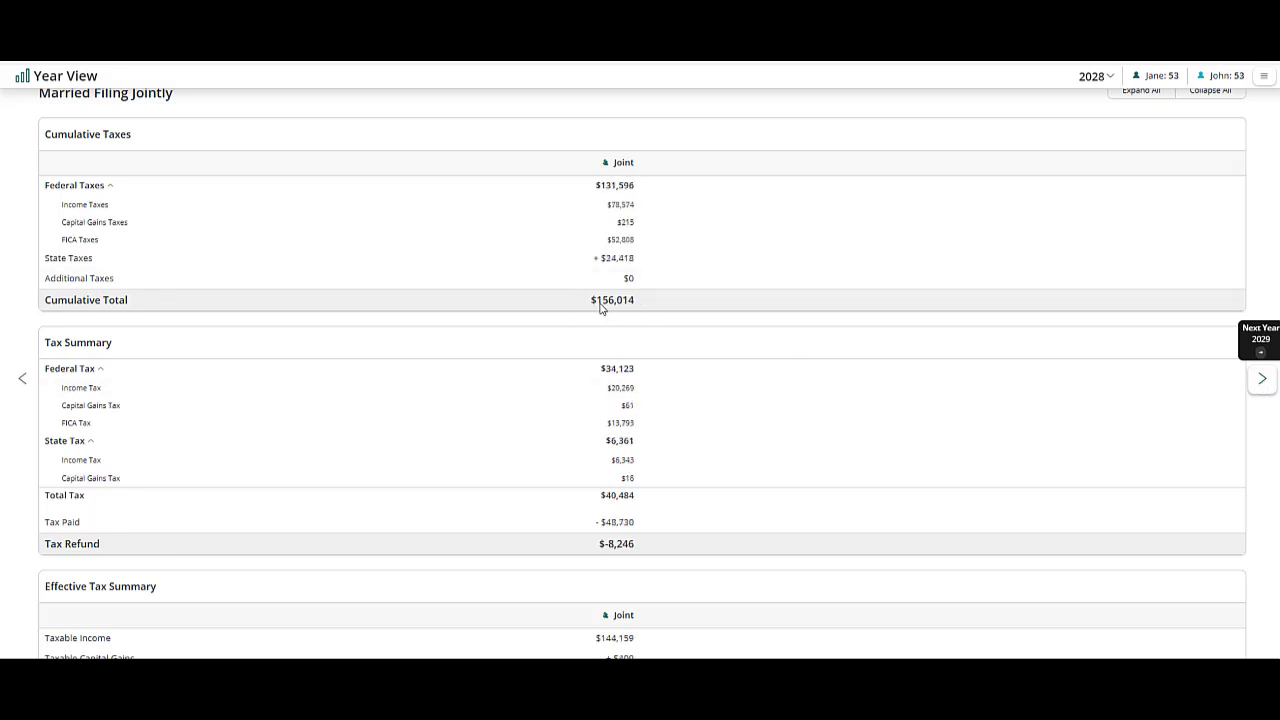
{"action": "scroll", "coordinate": [689, 560], "scroll_direction": "down", "scroll_amount": 2}
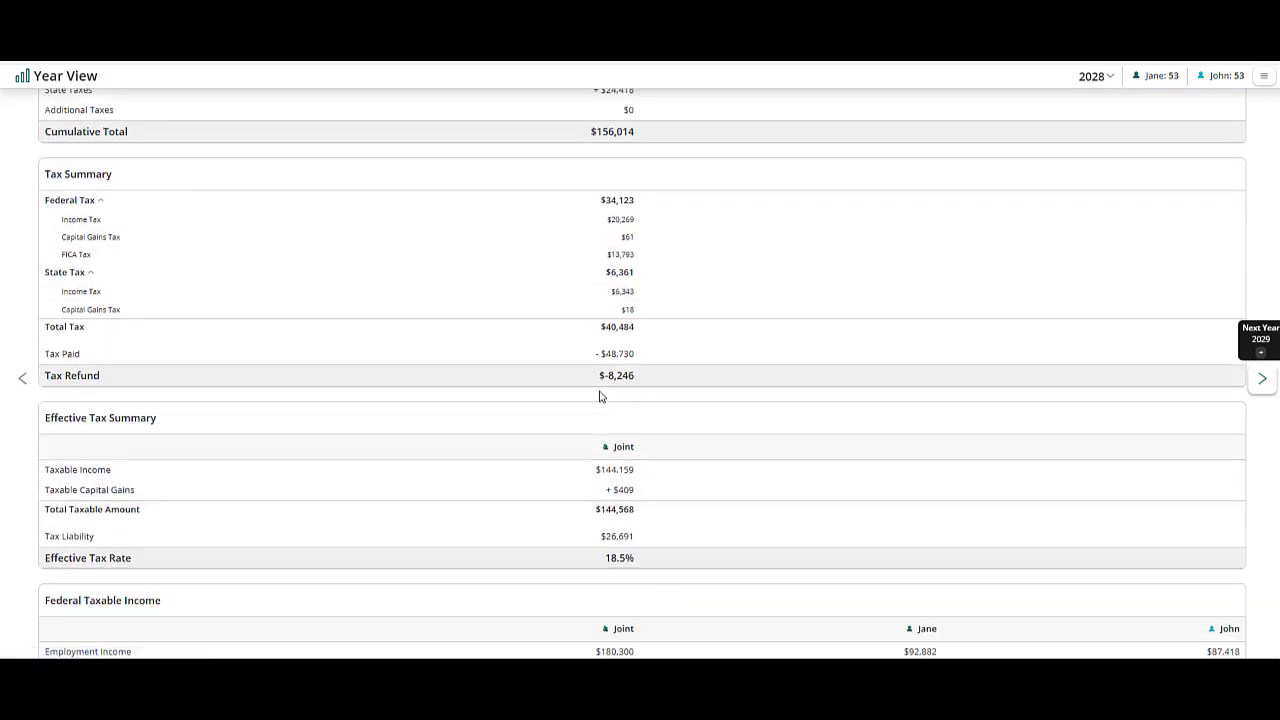
{"action": "scroll", "coordinate": [708, 531], "scroll_direction": "down", "scroll_amount": 3}
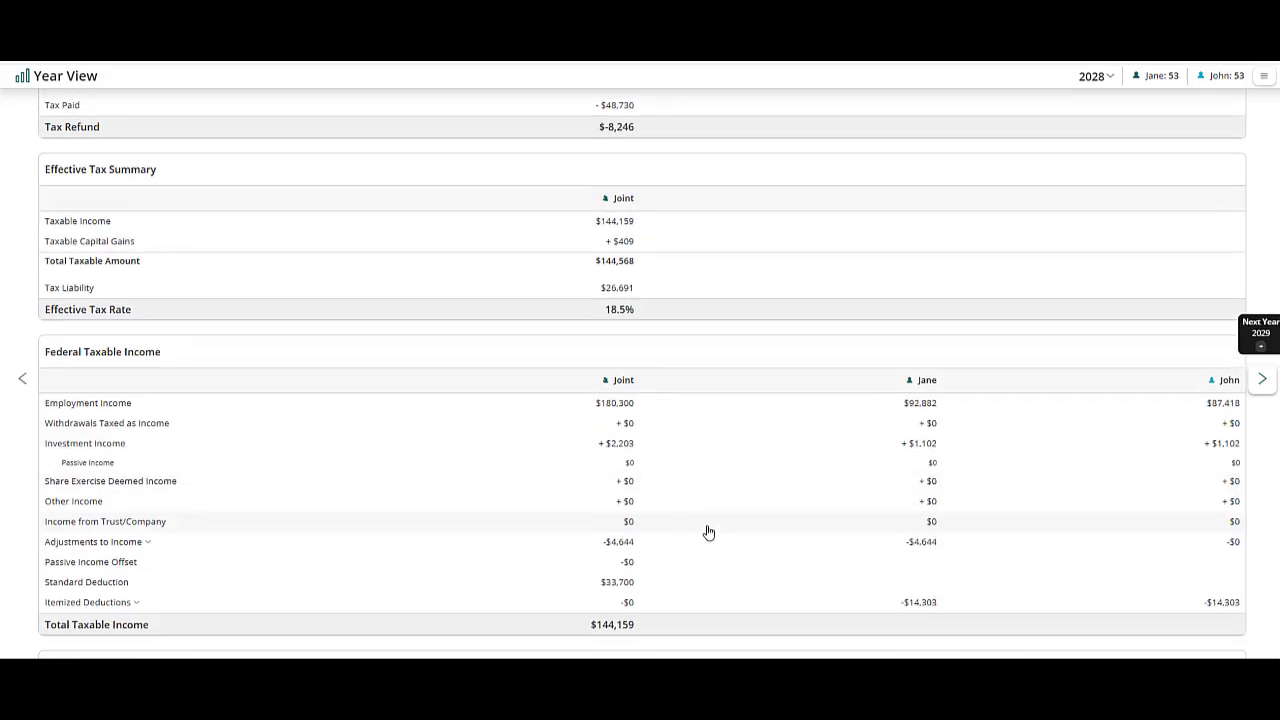
- Examine the 2028 federal taxable income and capital gains, expanding the itemized deductions to see their source
{"action": "scroll", "coordinate": [577, 506], "scroll_direction": "down", "scroll_amount": 4}
{"action": "scroll", "coordinate": [578, 500], "scroll_direction": "up", "scroll_amount": 3}
{"action": "scroll", "coordinate": [578, 500], "scroll_direction": "down", "scroll_amount": 2}
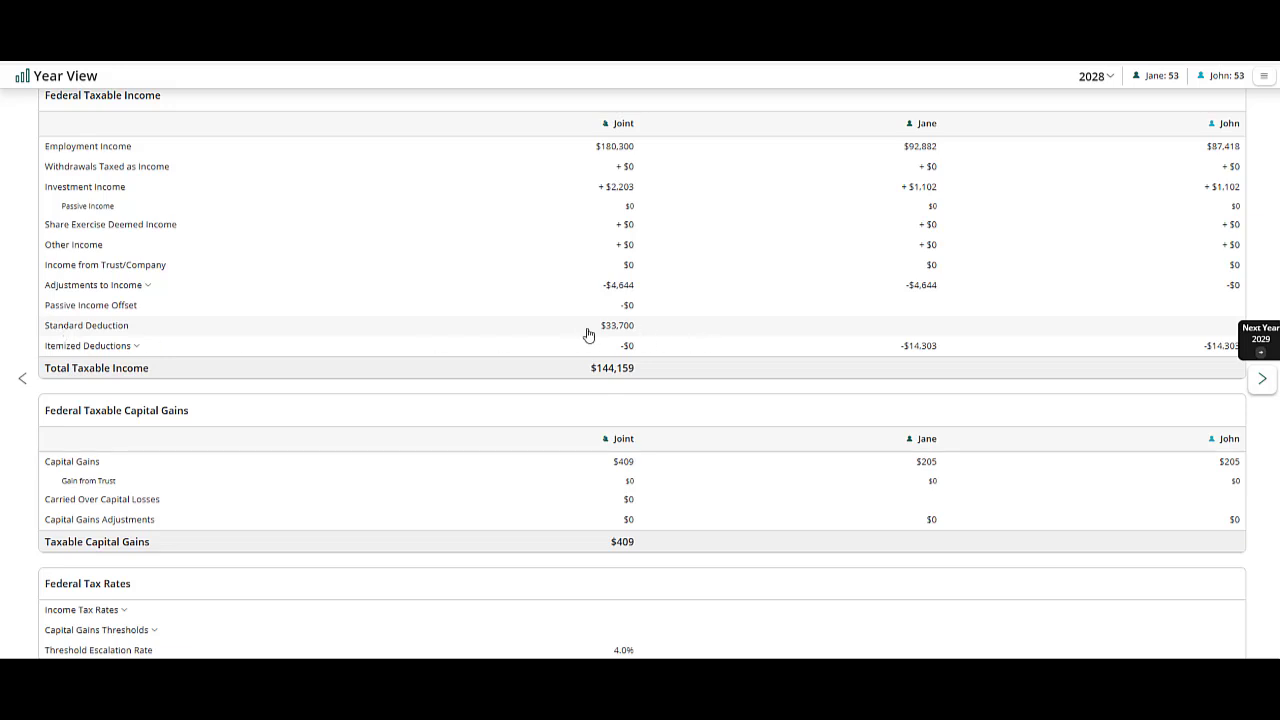
{"action": "left_click", "coordinate": [74, 347]}
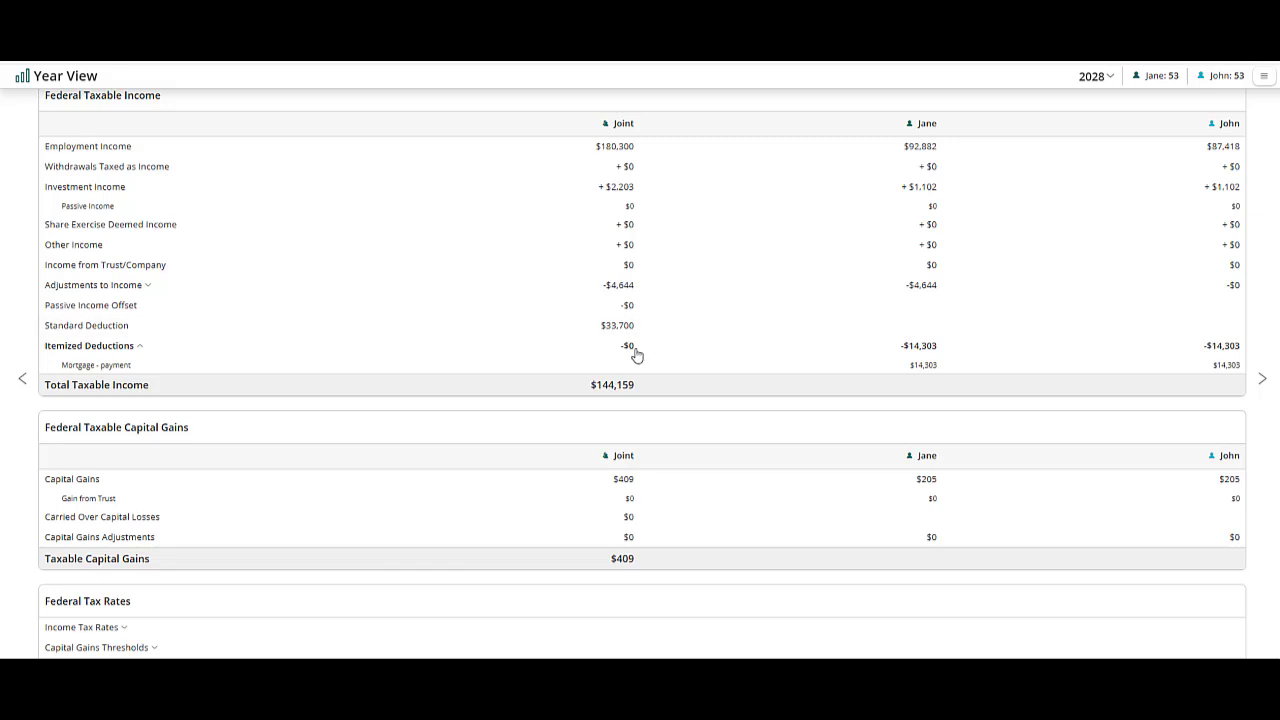
{"action": "scroll", "coordinate": [660, 380], "scroll_direction": "down", "scroll_amount": 2}
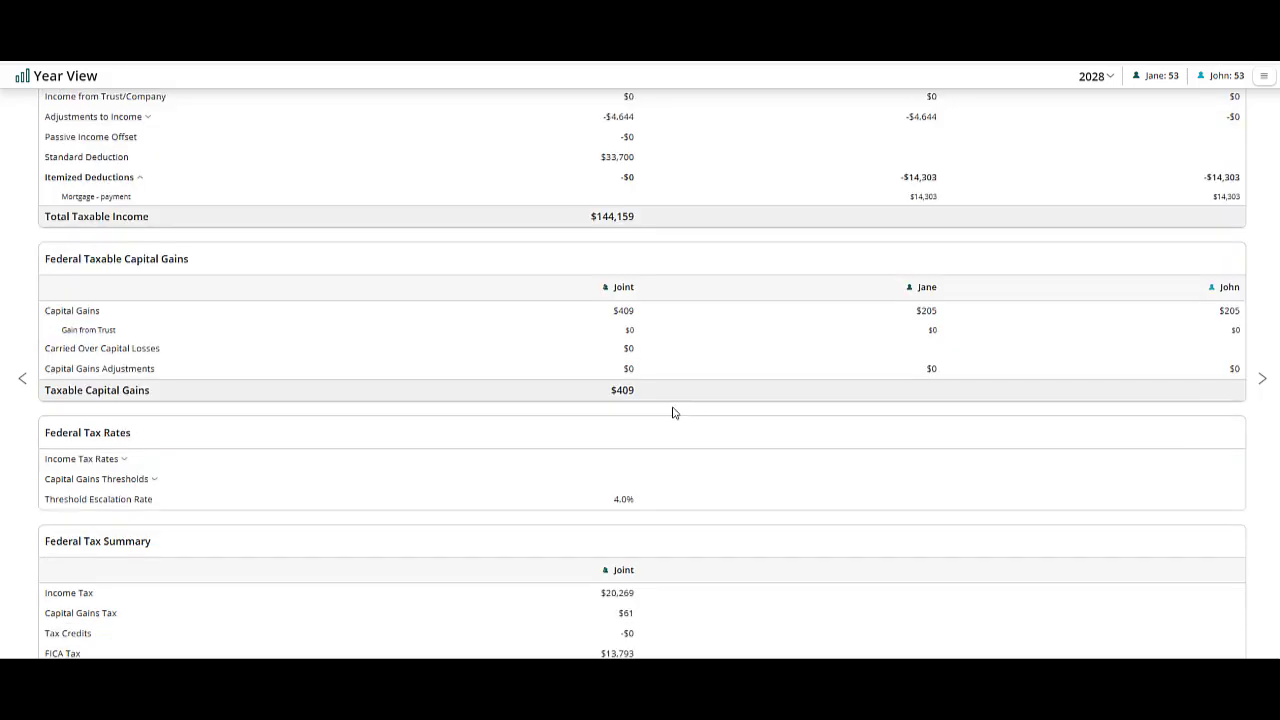
- Examine the 2028 state taxable income and tax summary, expanding the Colorado income tax rates
{"action": "scroll", "coordinate": [674, 414], "scroll_direction": "down", "scroll_amount": 6}
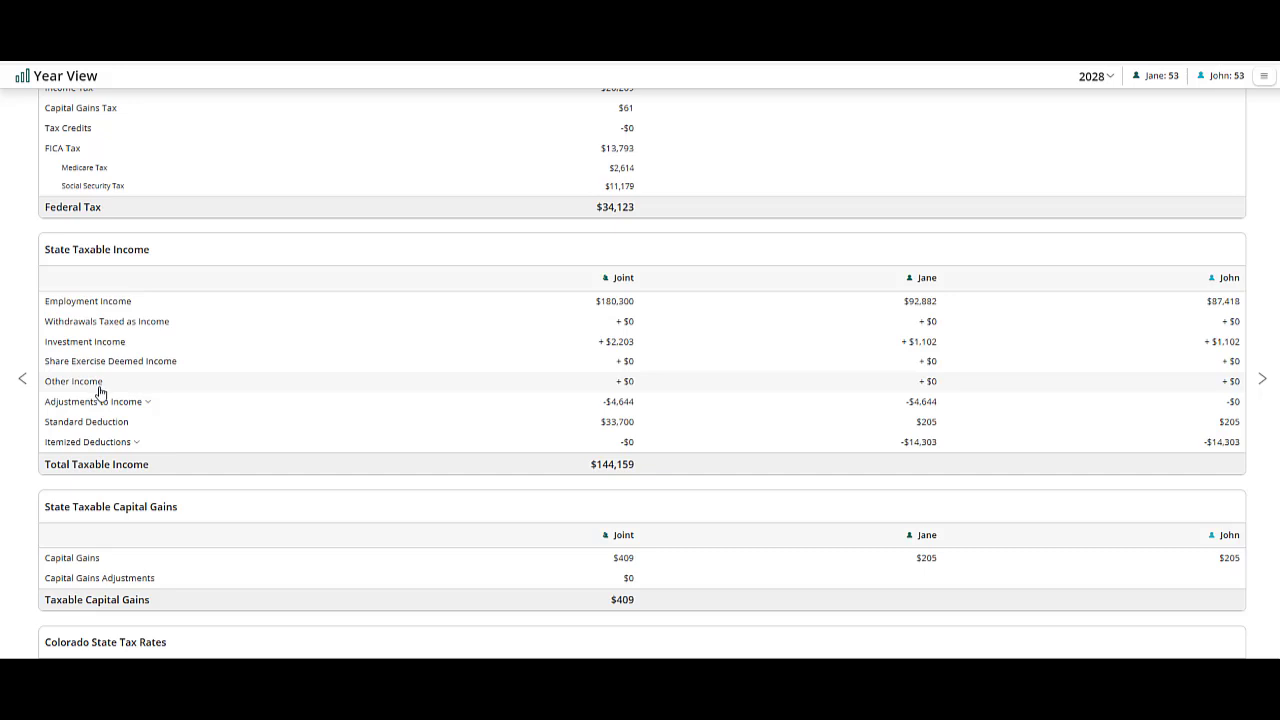
{"action": "scroll", "coordinate": [99, 392], "scroll_direction": "down", "scroll_amount": 3}
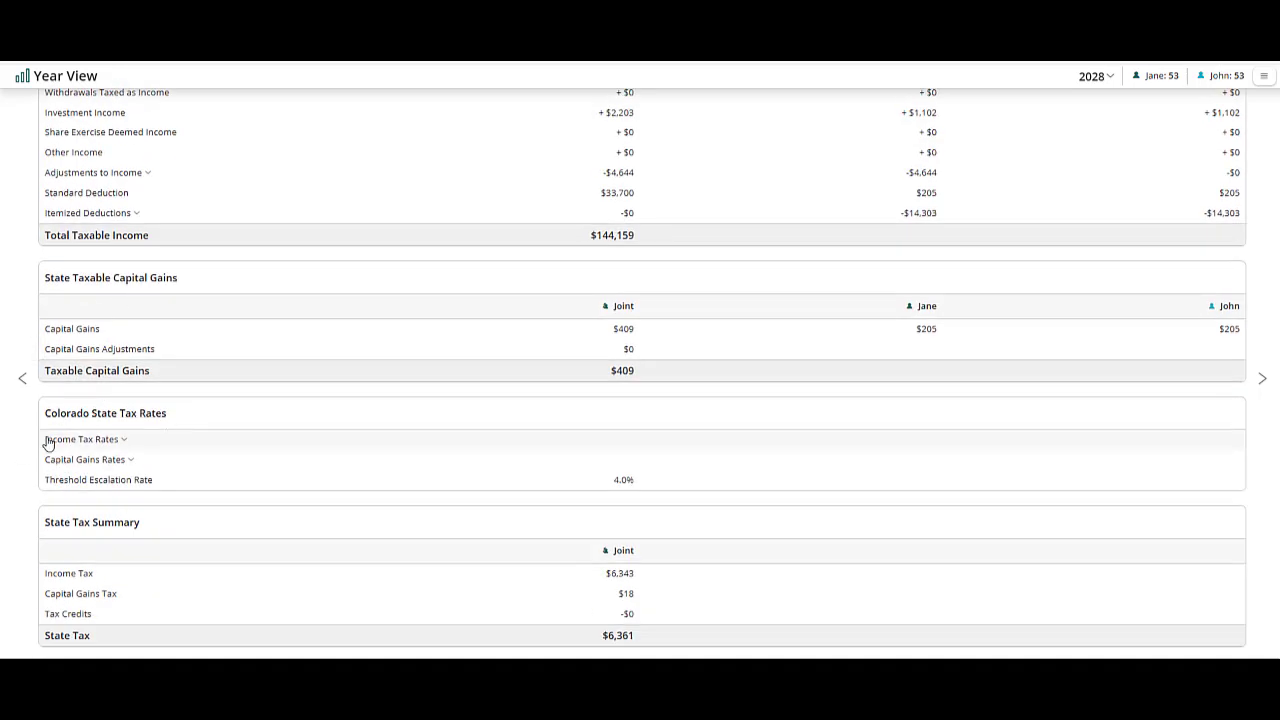
{"action": "left_click", "coordinate": [75, 441]}
{"action": "scroll", "coordinate": [80, 437], "scroll_direction": "down", "scroll_amount": 1}
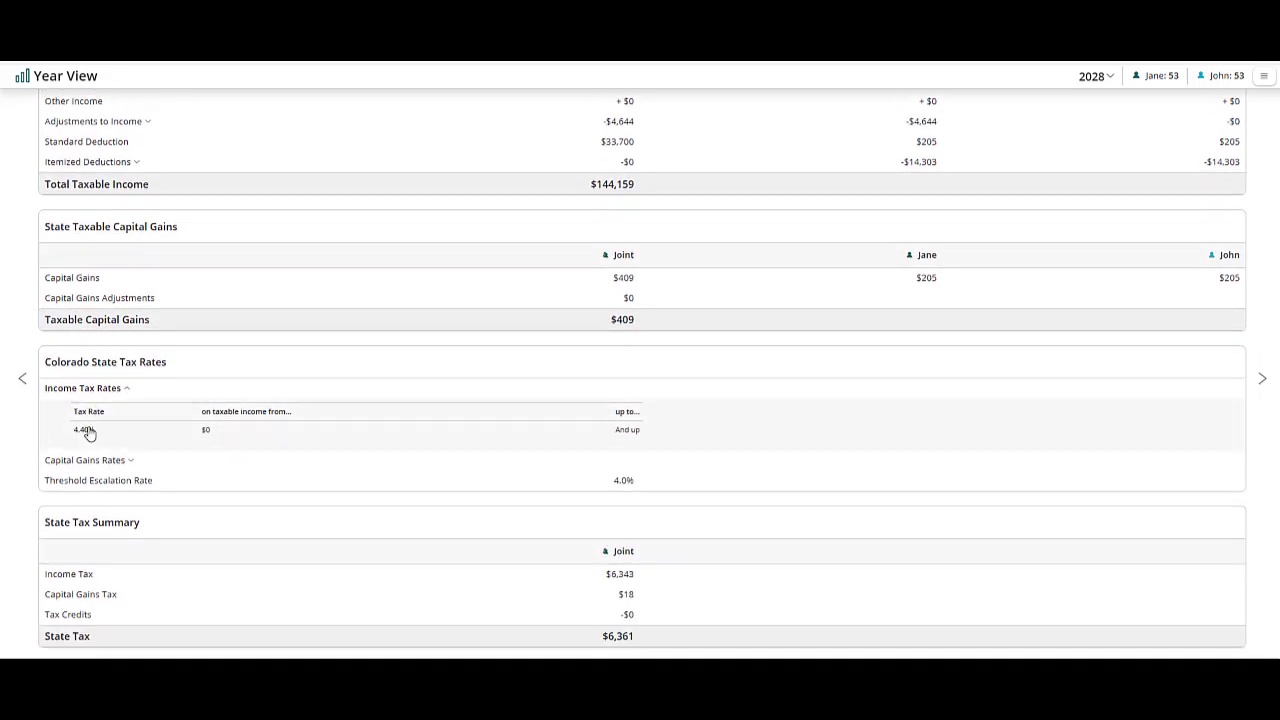
- Open the Let's See single chart of cash flow and hide all its income and savings series
{"action": "scroll", "coordinate": [735, 303], "scroll_direction": "up", "scroll_amount": 15}
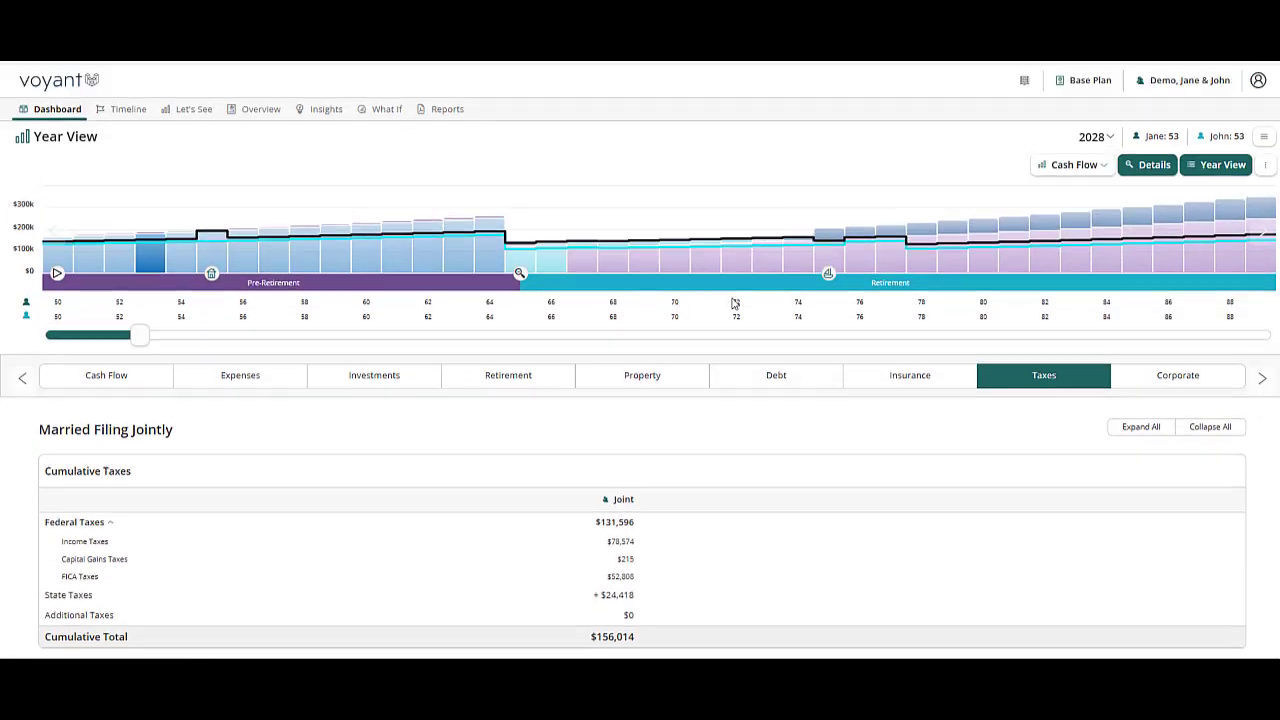
{"action": "left_click", "coordinate": [192, 111]}
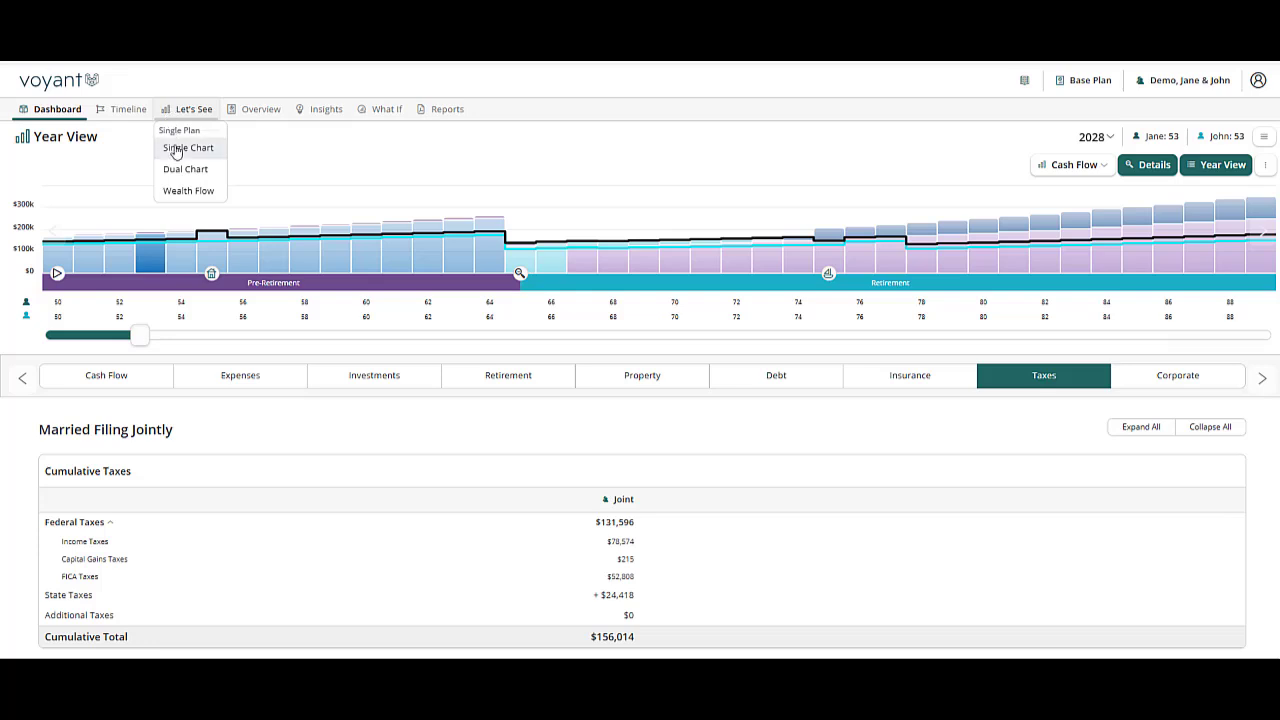
{"action": "left_click", "coordinate": [177, 149]}
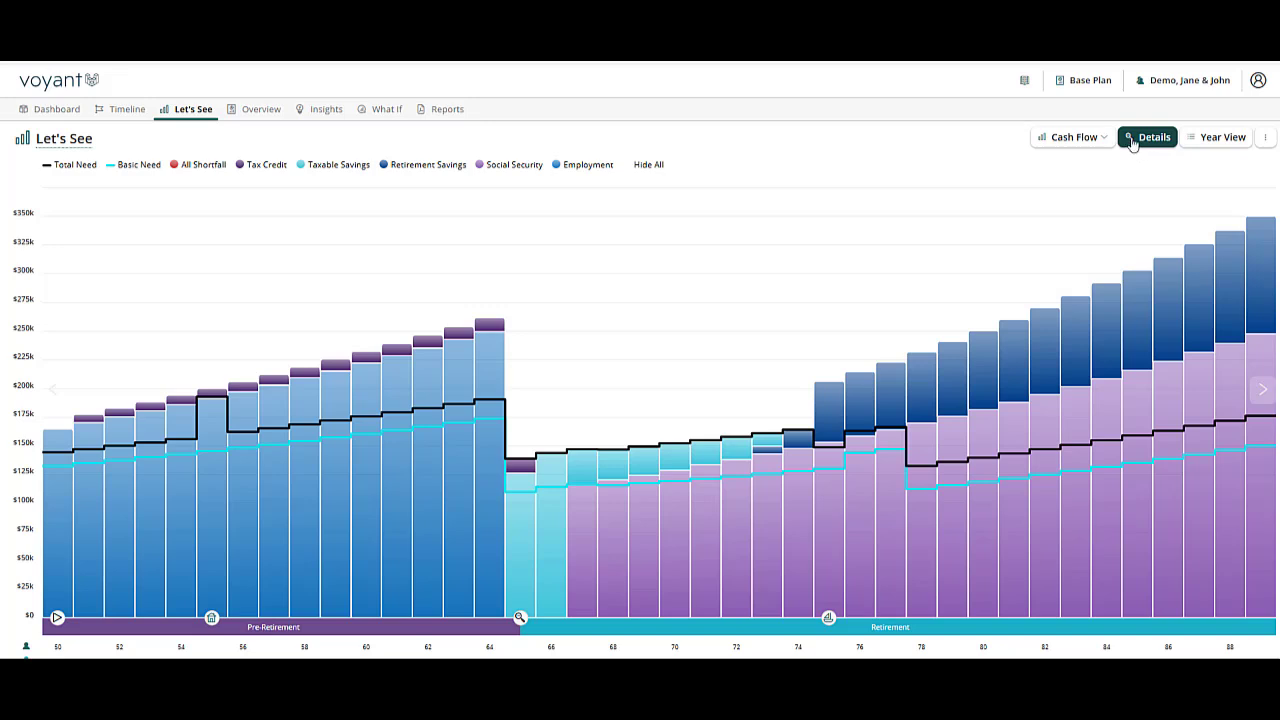
{"action": "left_click", "coordinate": [1265, 137]}
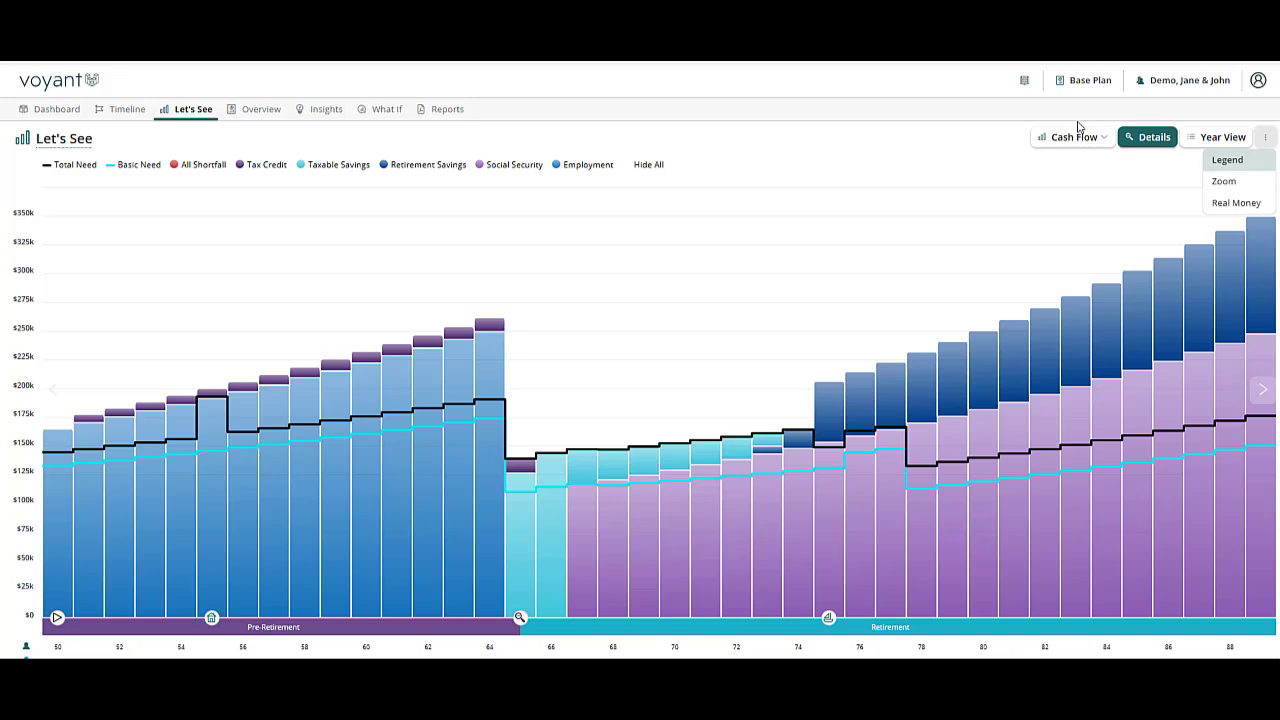
{"action": "left_click", "coordinate": [647, 165]}
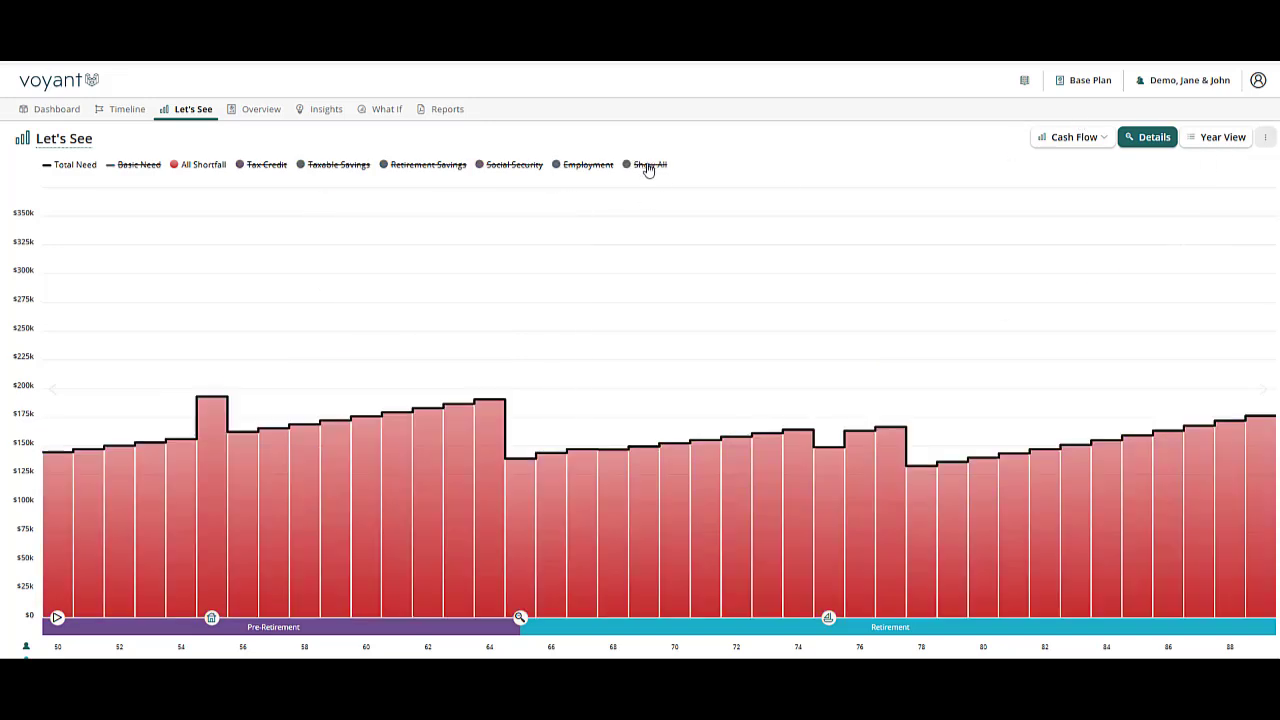
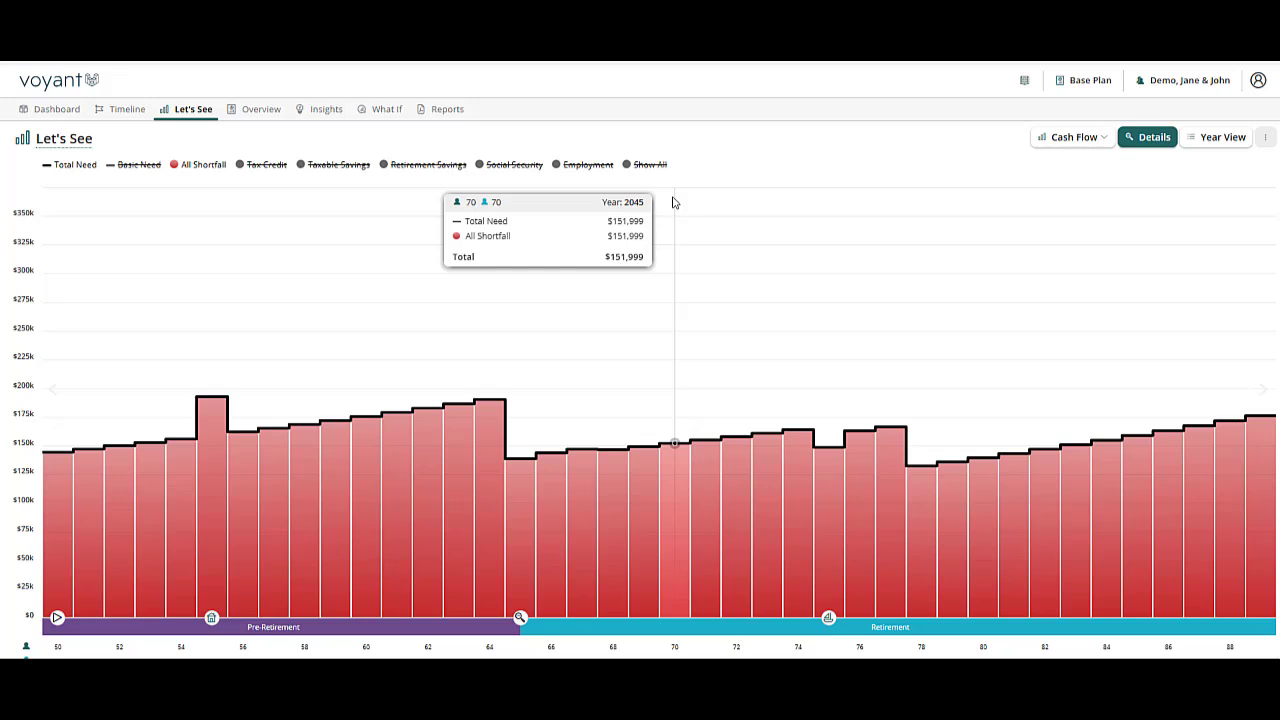
- Show Employment, Social Security, Retirement Savings, Taxable Savings and Tax Credit one after another on the cash flow chart
{"action": "left_click", "coordinate": [591, 170]}
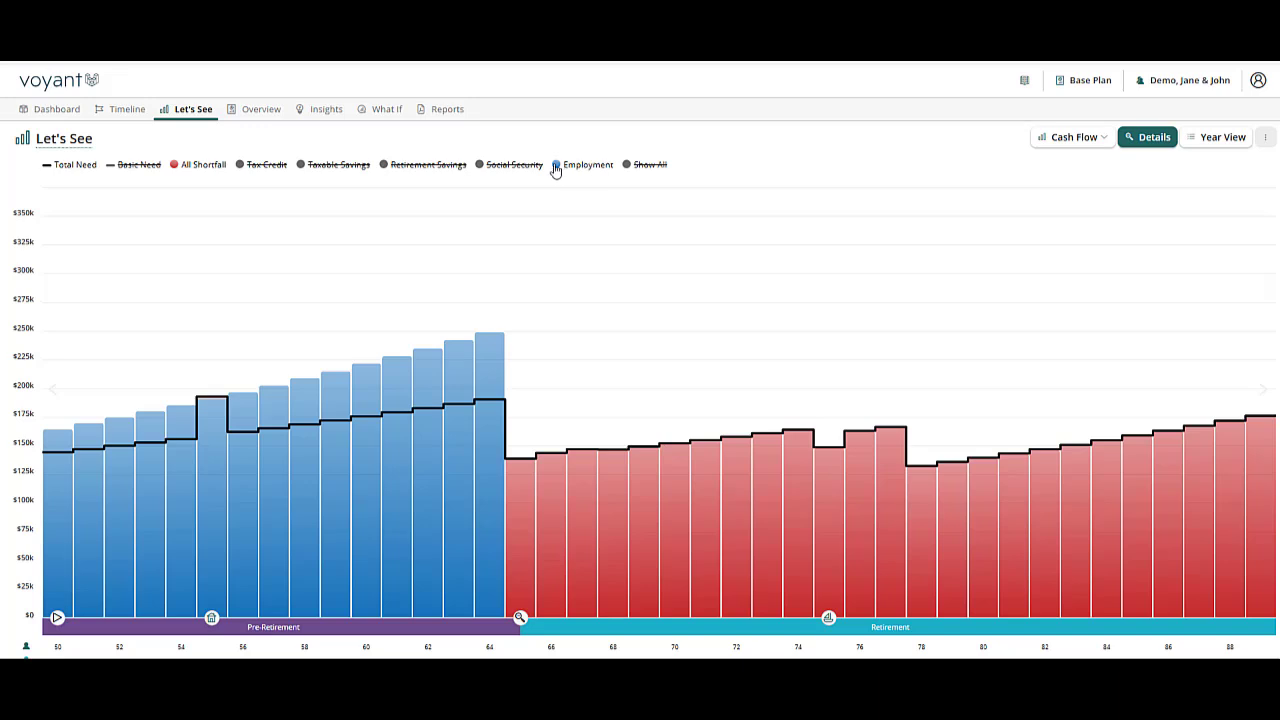
{"action": "left_click", "coordinate": [510, 167]}
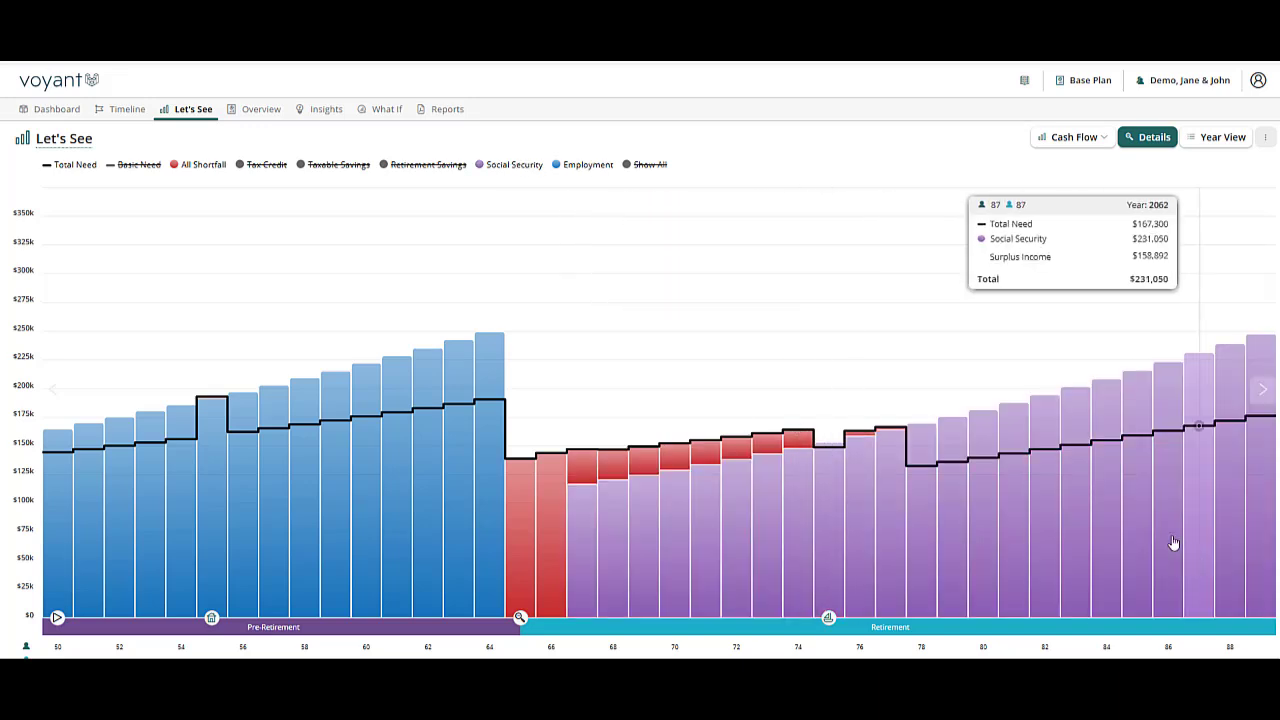
{"action": "left_click", "coordinate": [402, 173]}
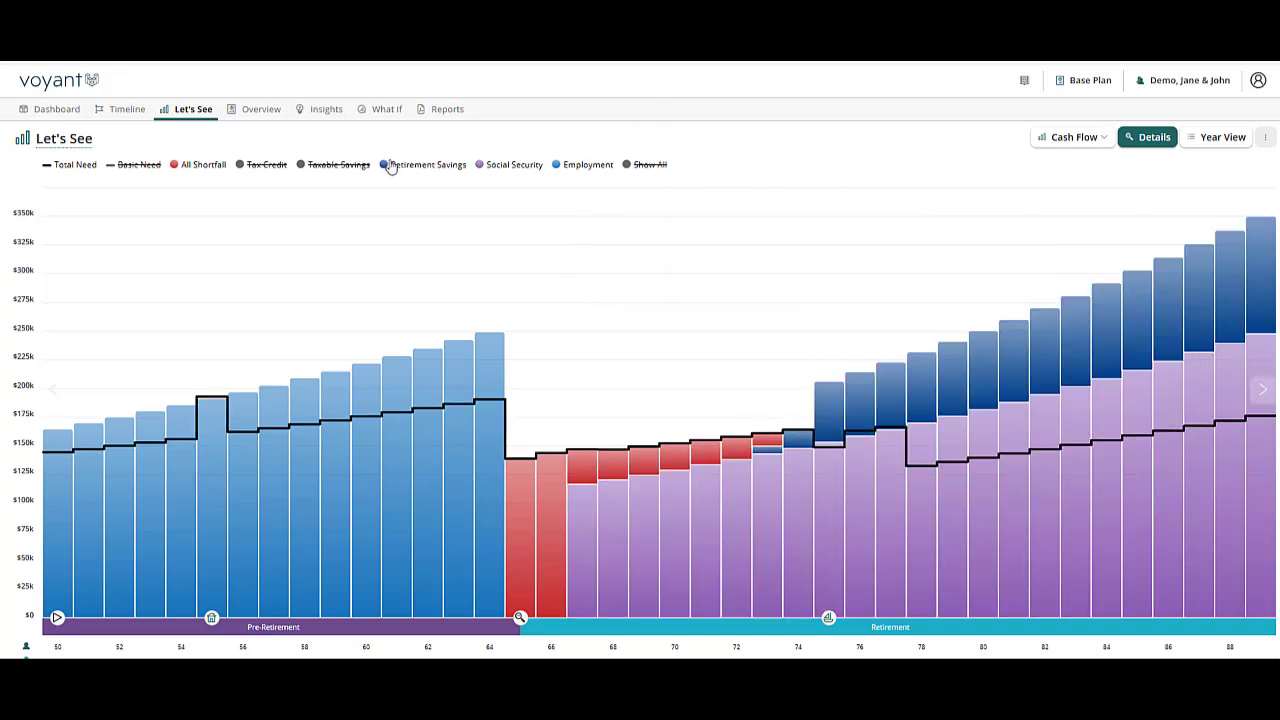
{"action": "left_click", "coordinate": [341, 168]}
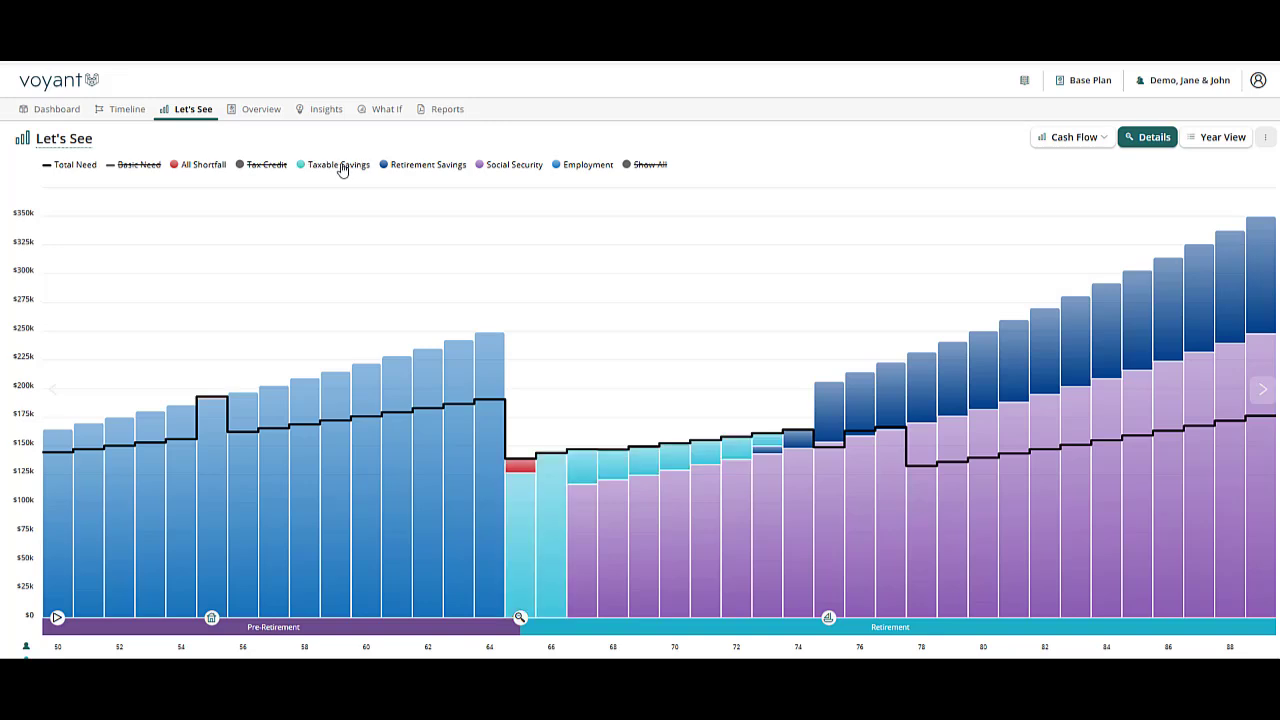
{"action": "left_click", "coordinate": [268, 166]}
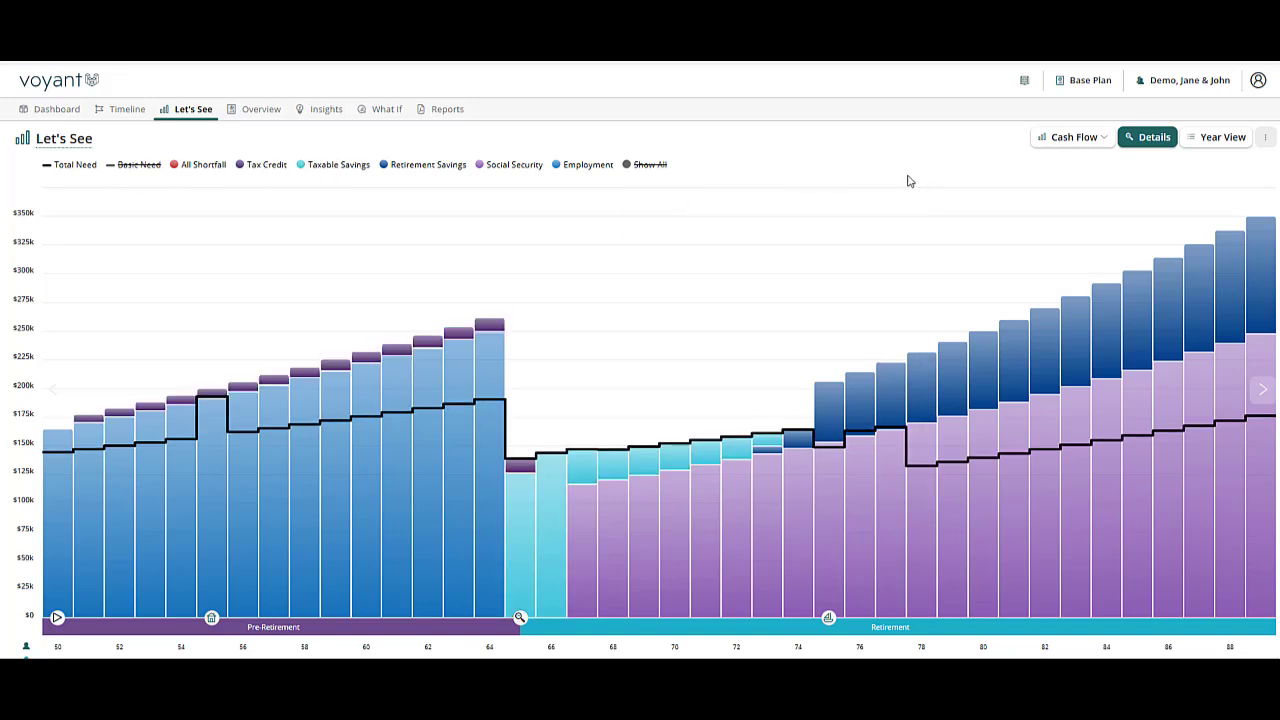
- Chart the plan's assets without the Main Residence and inspect the balances at retirement in 2040 and at plan end
{"action": "left_click", "coordinate": [1070, 143]}
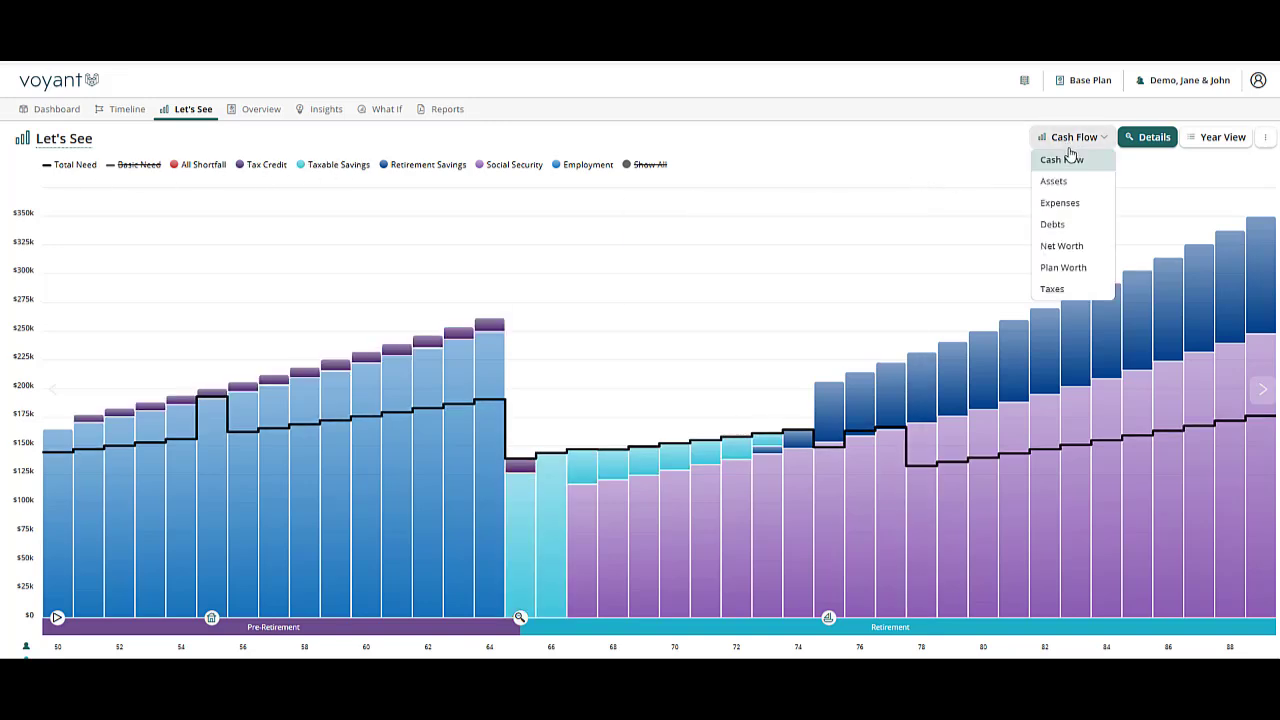
{"action": "left_click", "coordinate": [1064, 187]}
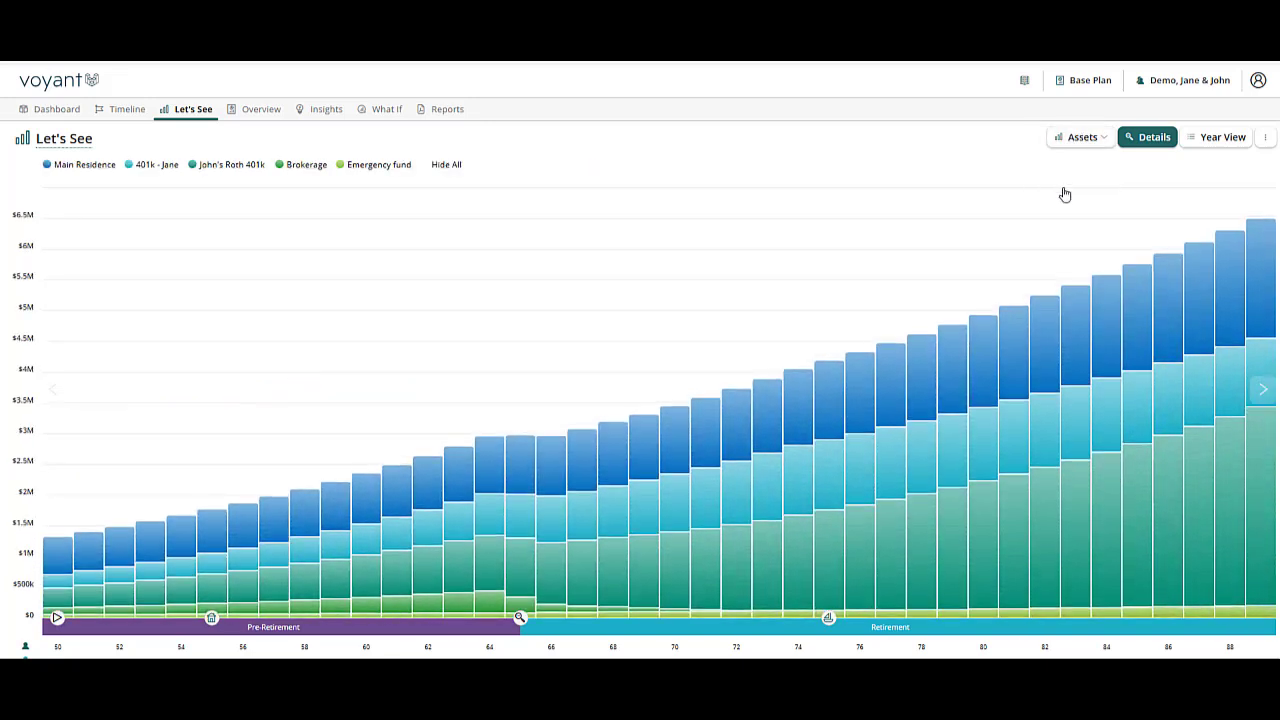
{"action": "left_click", "coordinate": [70, 168]}
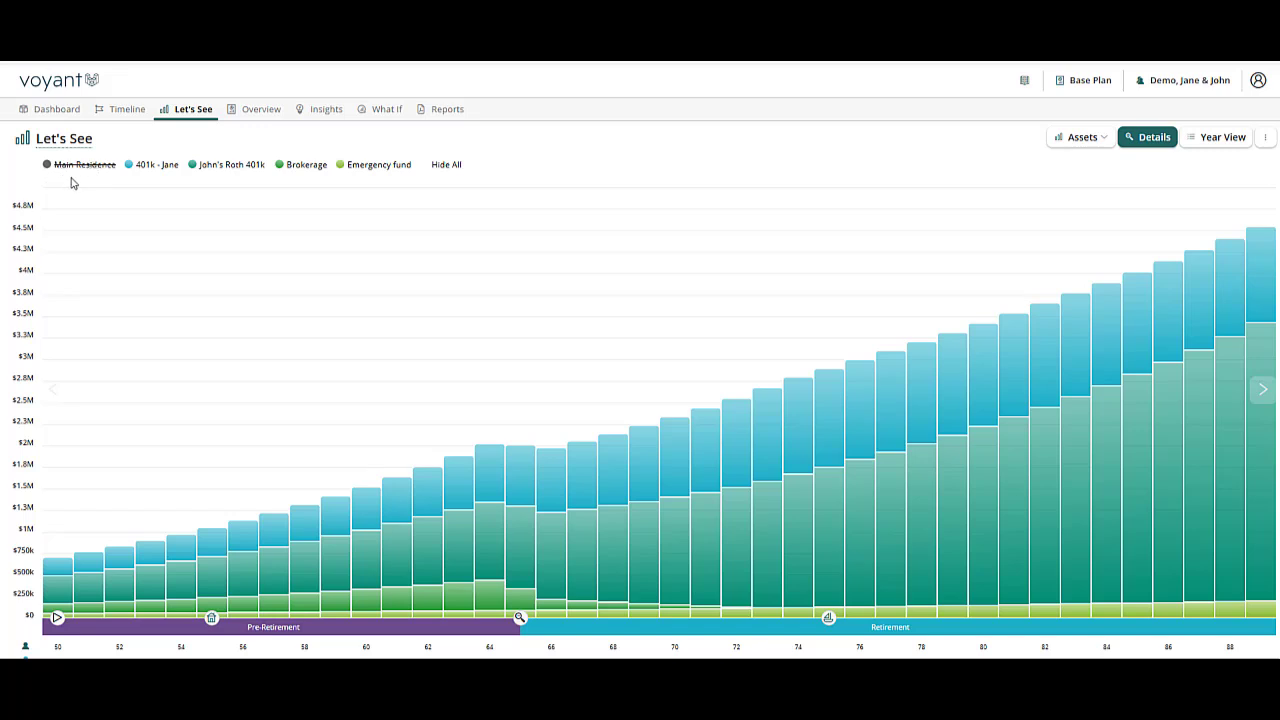
{"action": "mouse_move", "coordinate": [520, 619]}
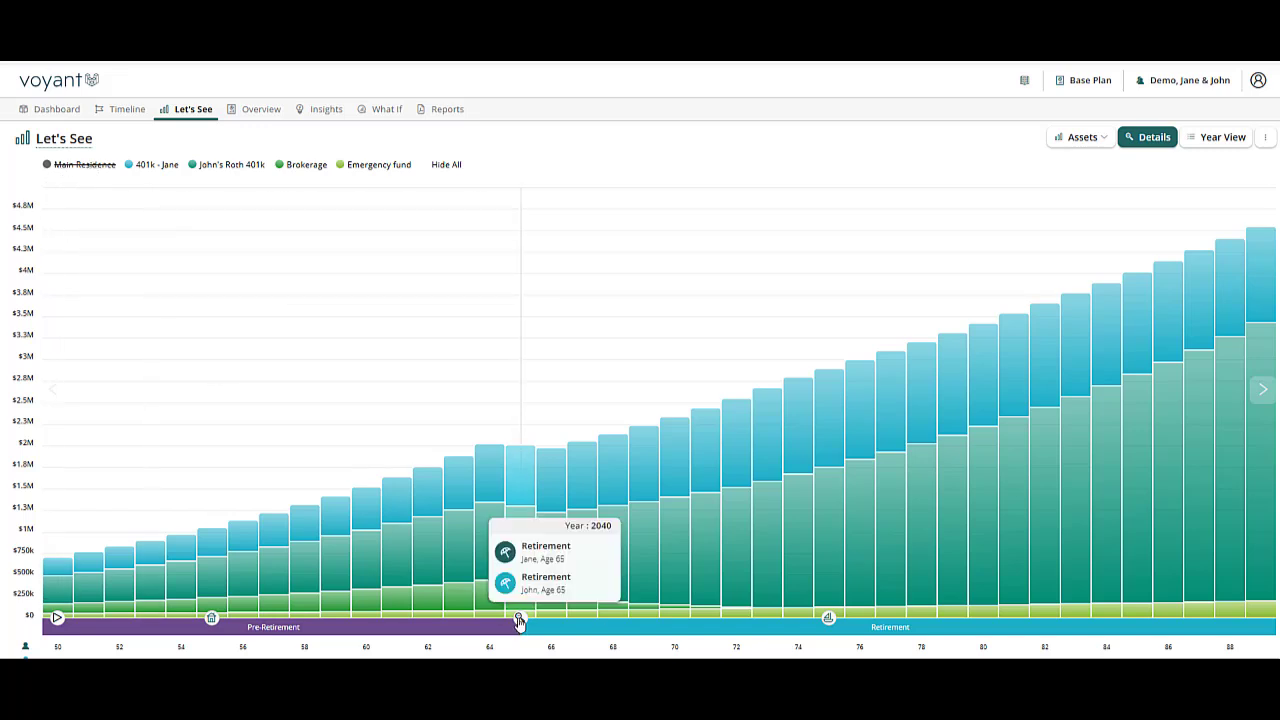
{"action": "left_click", "coordinate": [518, 487]}
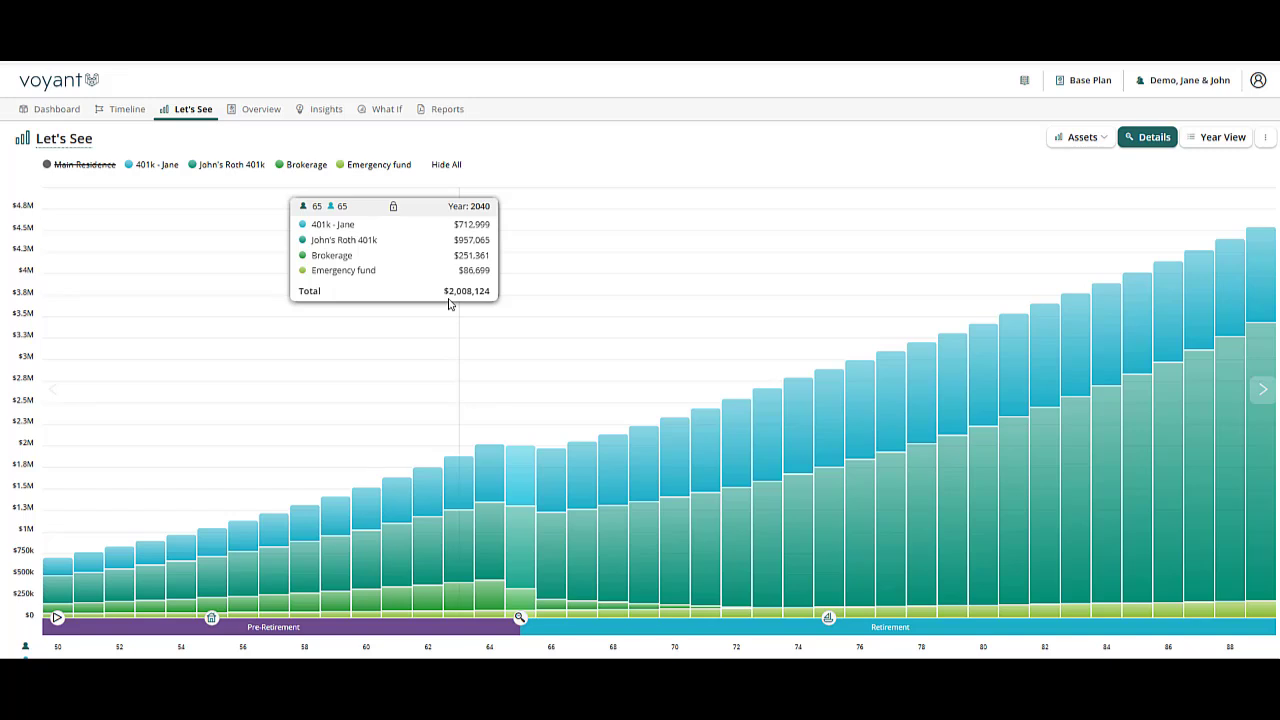
{"action": "mouse_move", "coordinate": [1261, 283]}
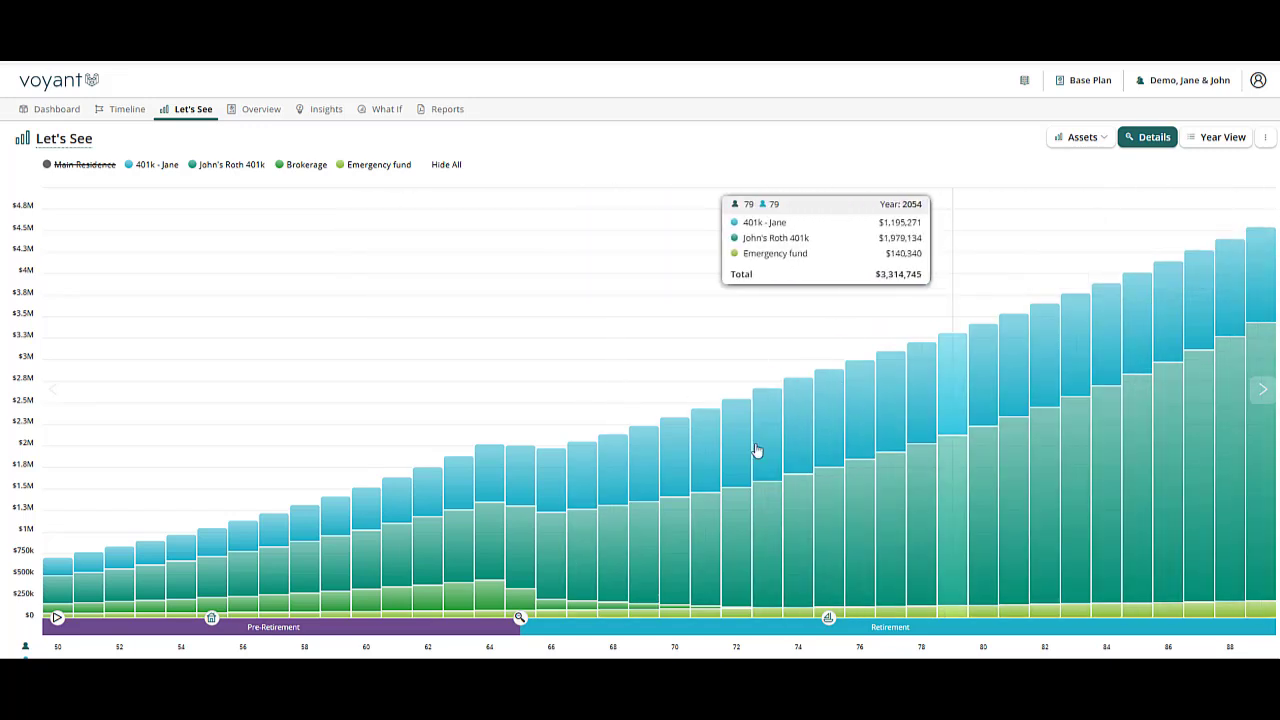
- Review the plan's Expenses, Debts and Taxes charts in turn
{"action": "left_click", "coordinate": [1082, 137]}
{"action": "left_click", "coordinate": [1079, 205]}
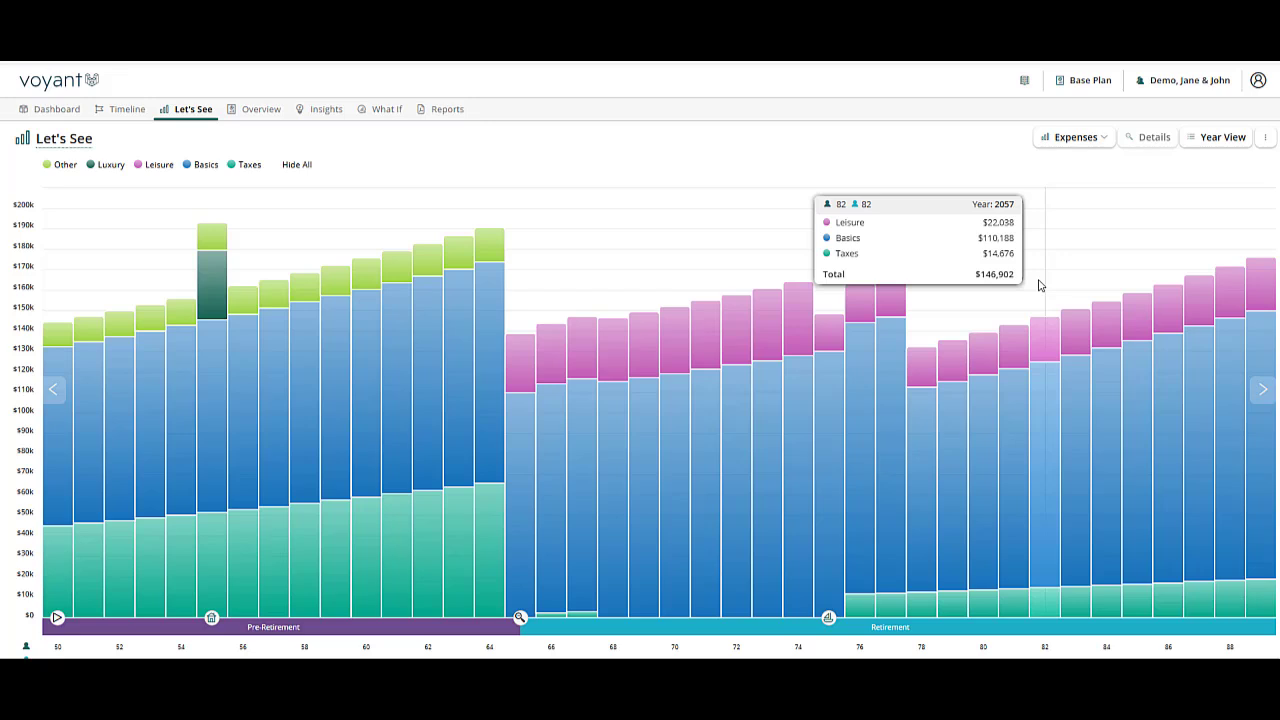
{"action": "left_click", "coordinate": [1075, 137]}
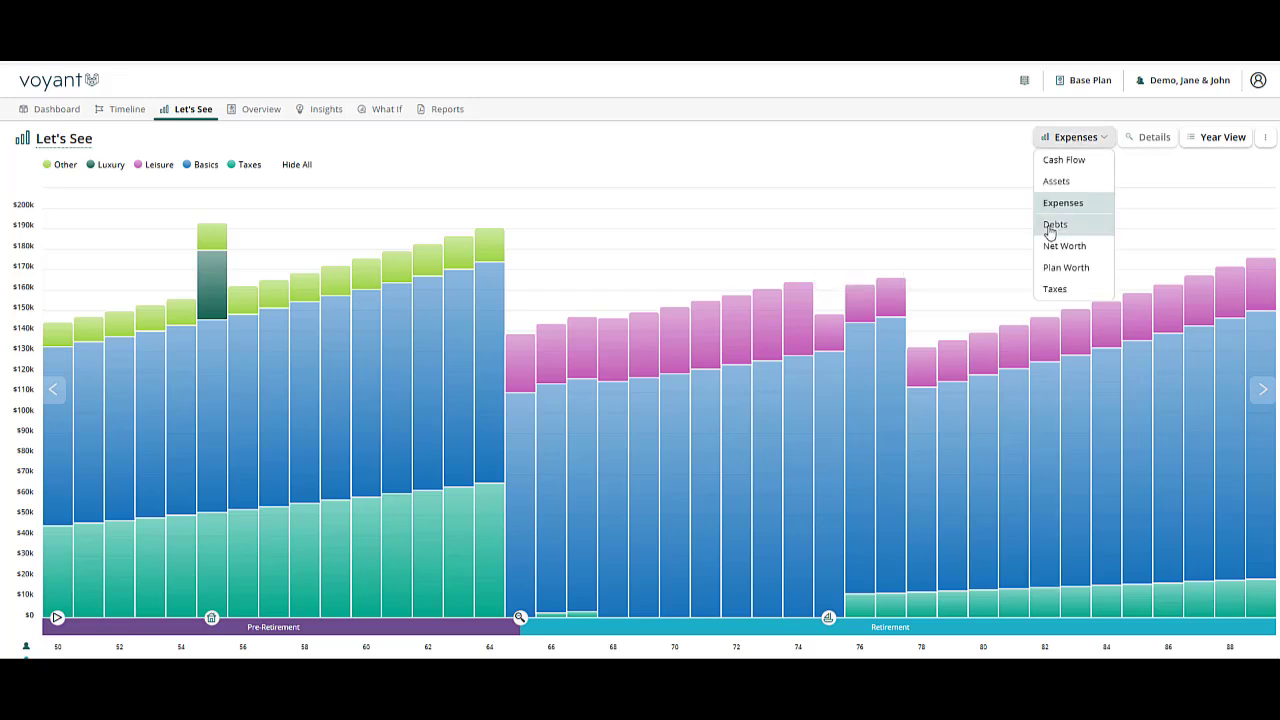
{"action": "left_click", "coordinate": [1055, 225]}
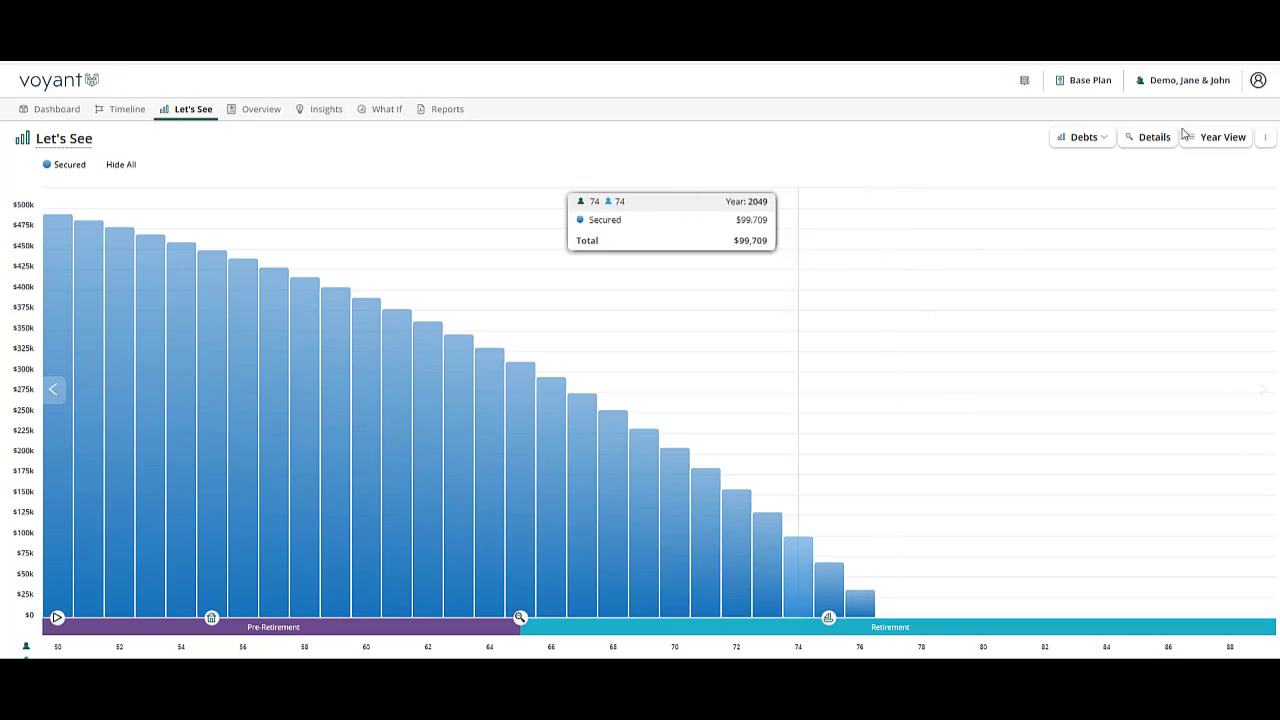
{"action": "left_click", "coordinate": [1088, 137]}
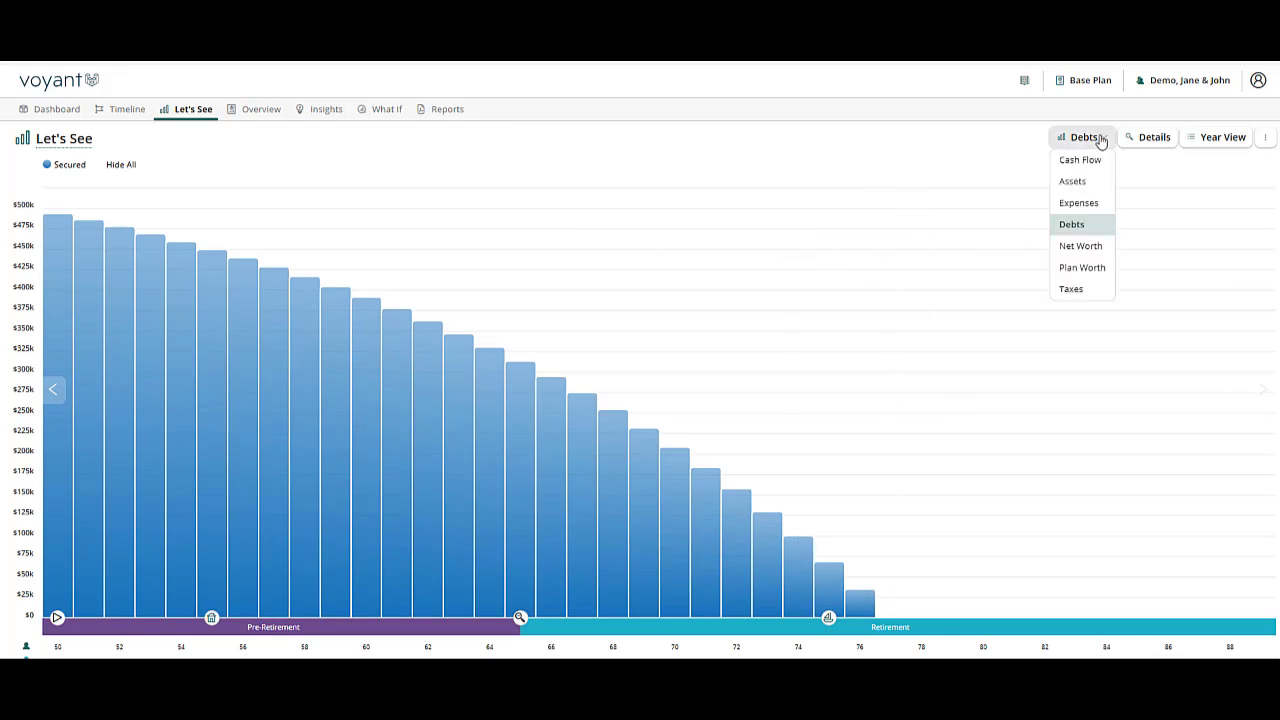
{"action": "left_click", "coordinate": [1071, 289]}
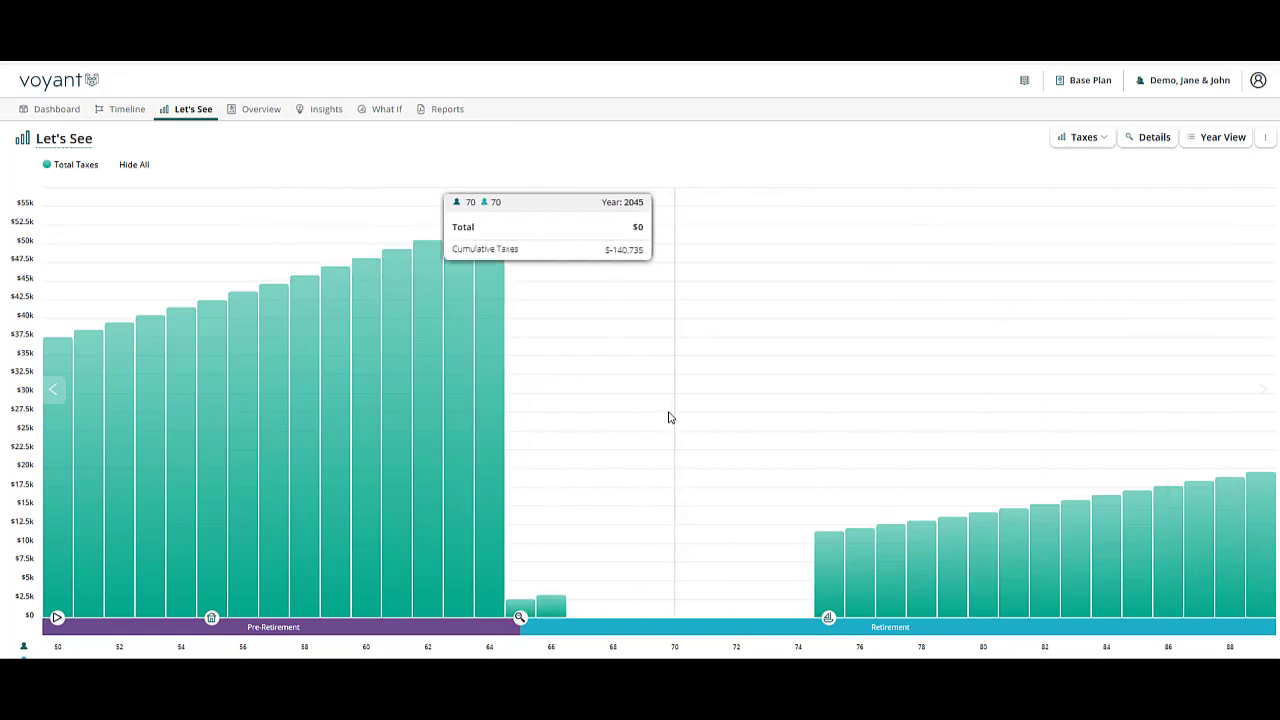
- Open the Legacy overview and review the Base Plan's estate distribution and federal estate tax under the Planned Legacy scenario
{"action": "left_click", "coordinate": [258, 112]}
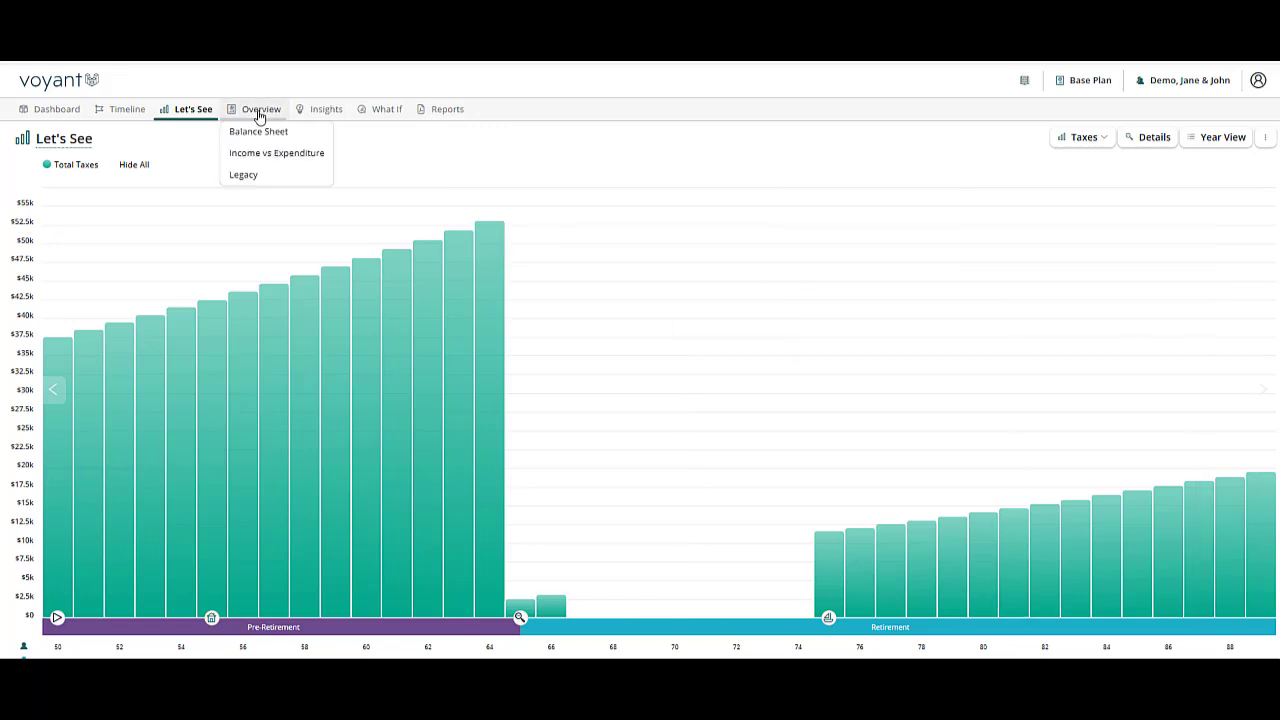
{"action": "left_click", "coordinate": [244, 180]}
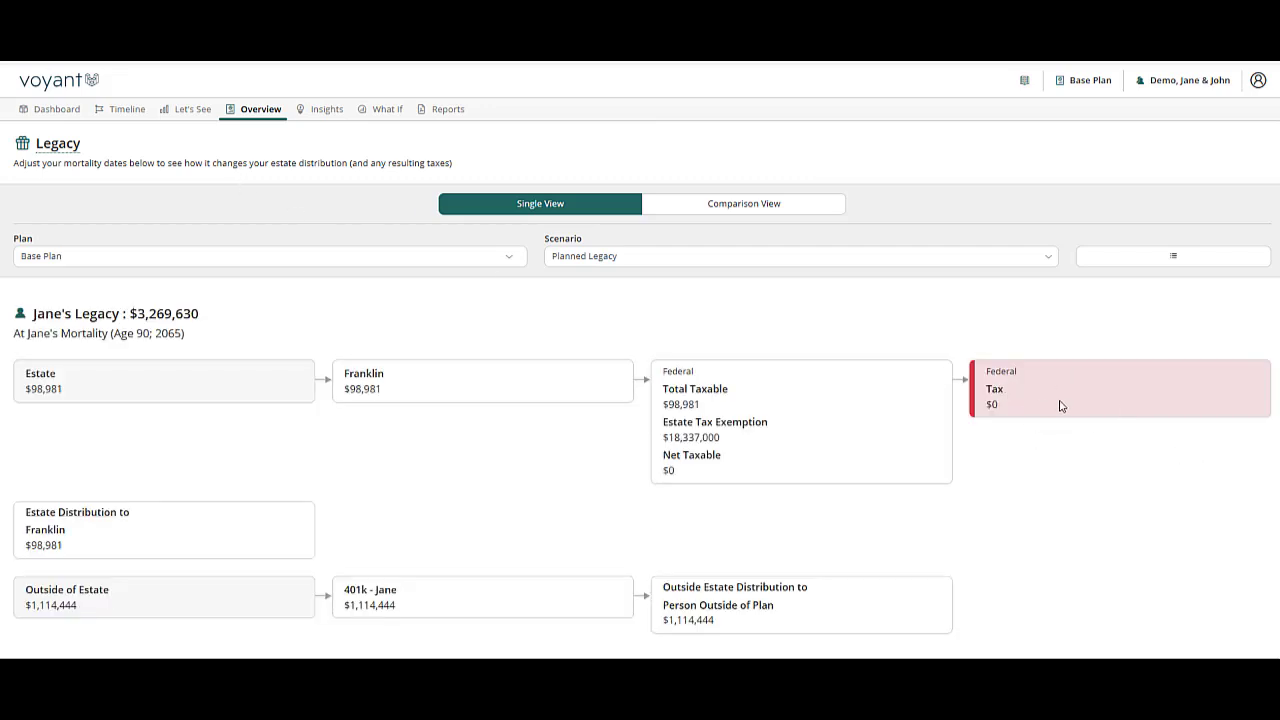
{"action": "scroll", "coordinate": [1061, 405], "scroll_direction": "down", "scroll_amount": 1}
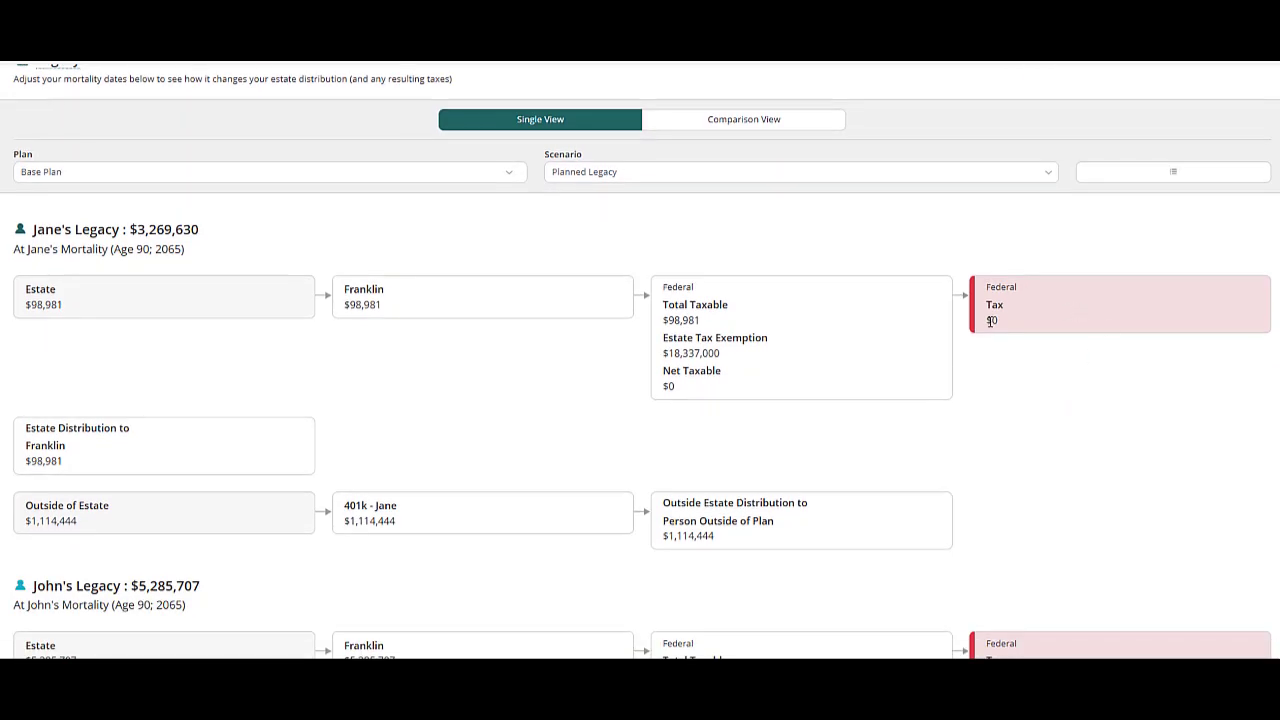
- Review the second client's legacy distribution and the plan's total estate and wealth transfer summary
{"action": "scroll", "coordinate": [1189, 371], "scroll_direction": "down", "scroll_amount": 3}
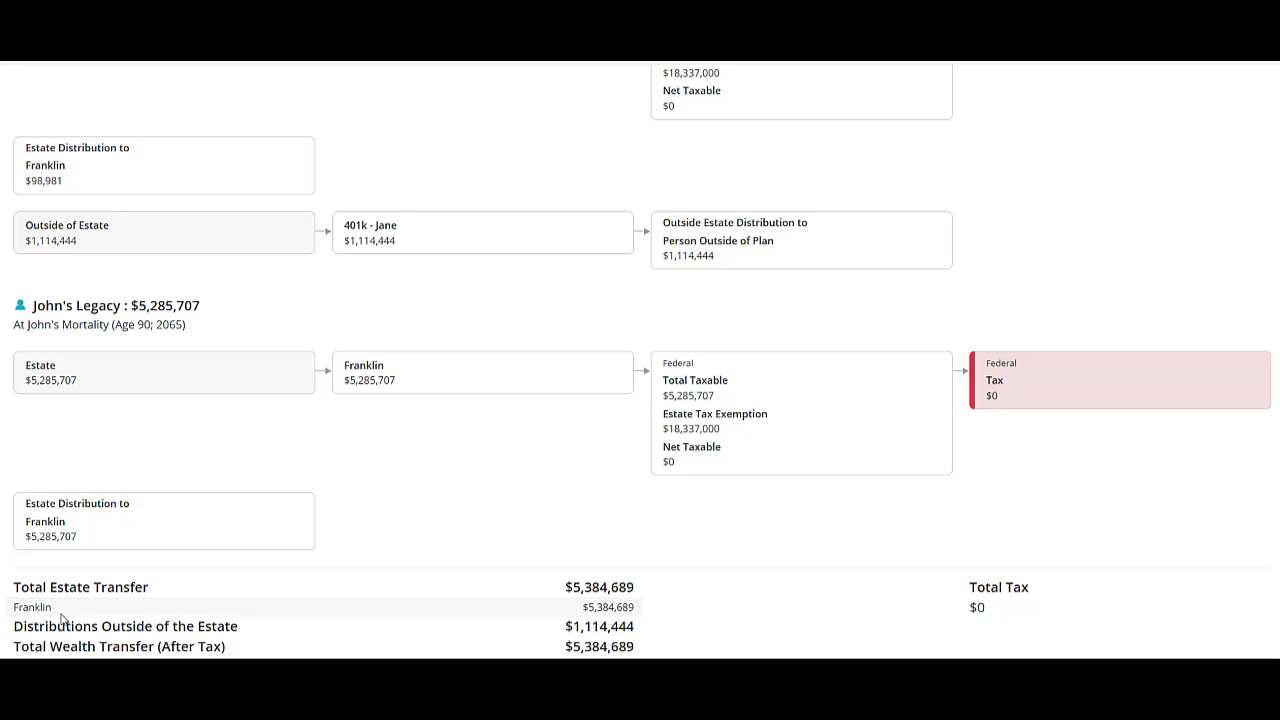
{"action": "scroll", "coordinate": [60, 619], "scroll_direction": "up", "scroll_amount": 10}
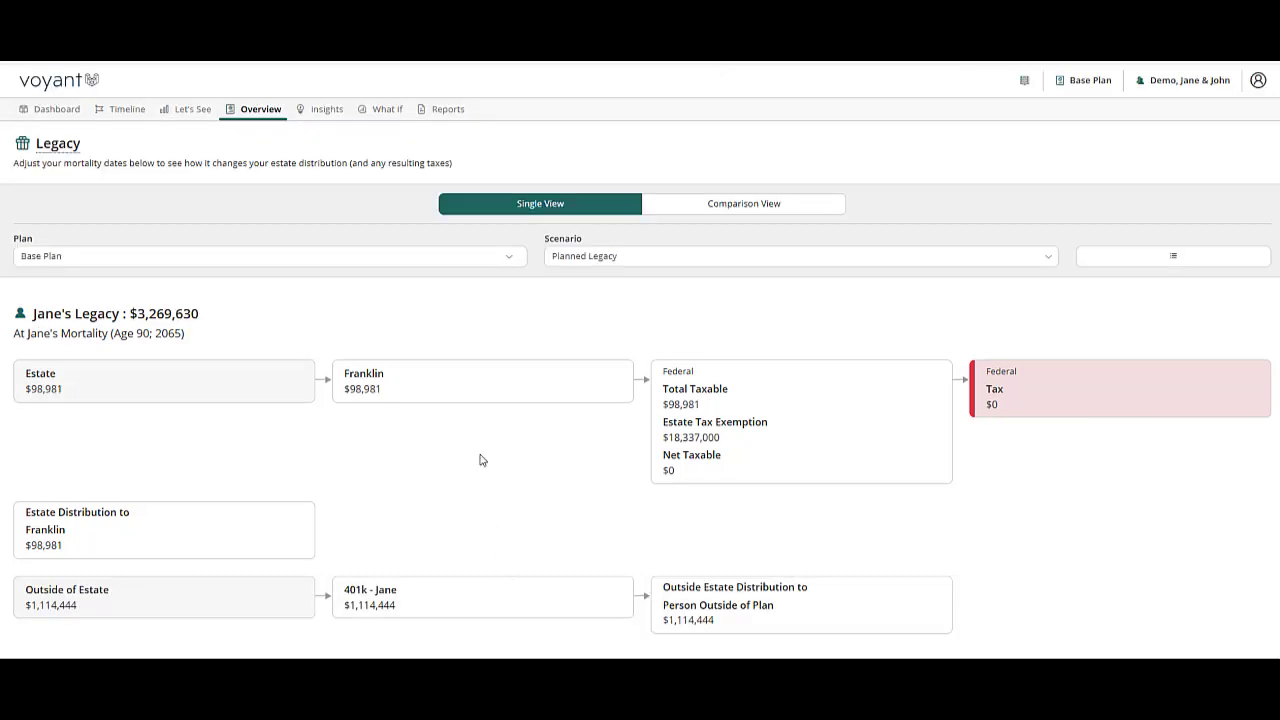
- Run the Retirement Spending insight on the Base Plan with taxes excluded and the first client's Retirement event
{"action": "left_click", "coordinate": [323, 112]}
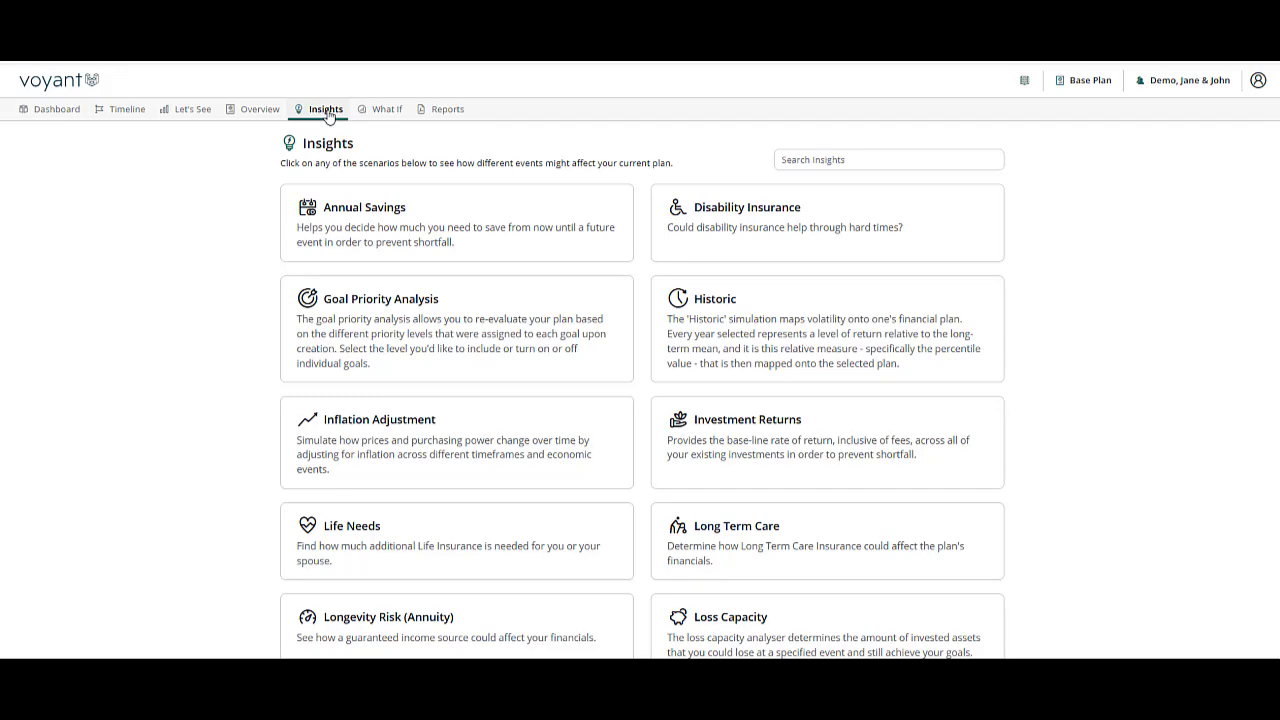
{"action": "scroll", "coordinate": [1106, 481], "scroll_direction": "down", "scroll_amount": 5}
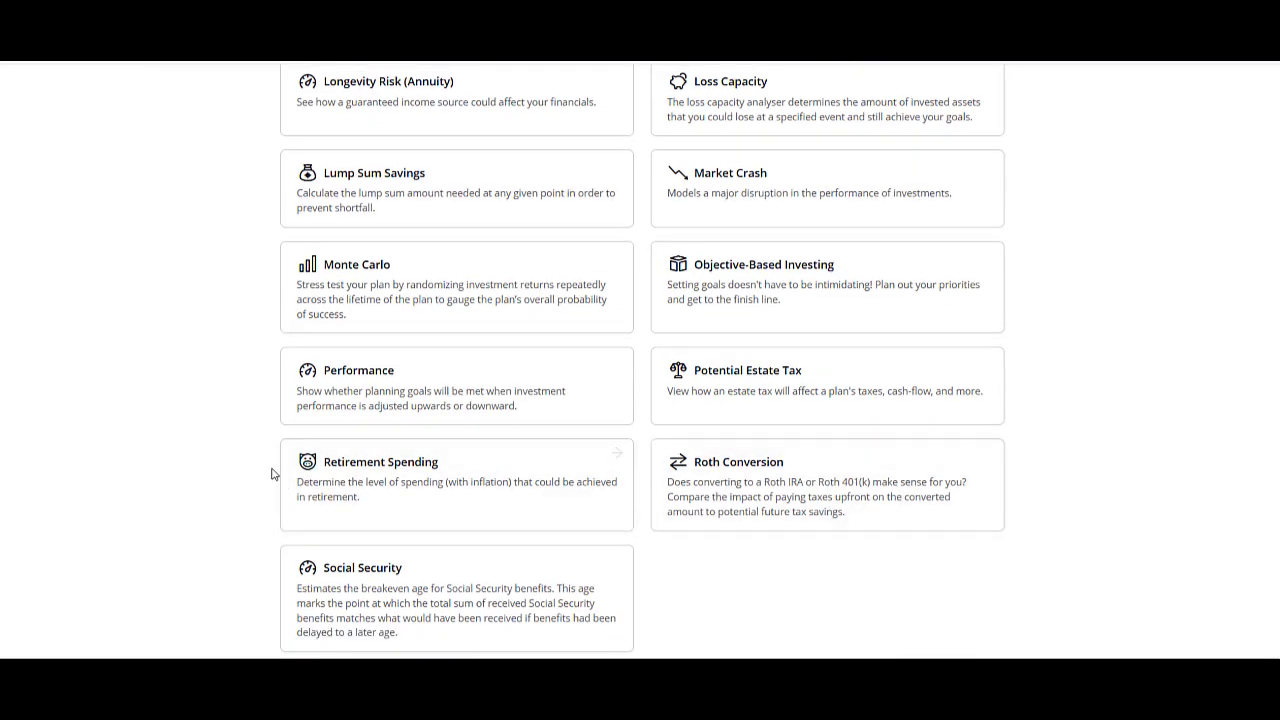
{"action": "left_click", "coordinate": [463, 468]}
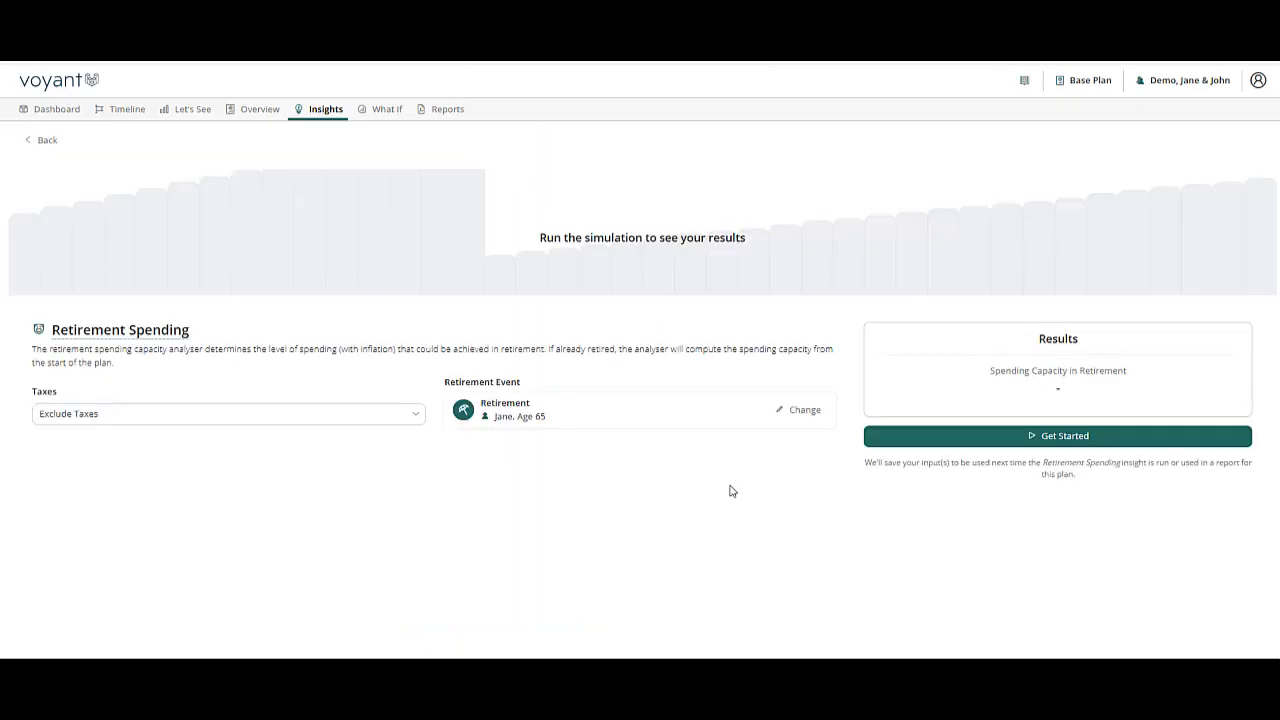
{"action": "left_click", "coordinate": [1047, 437]}
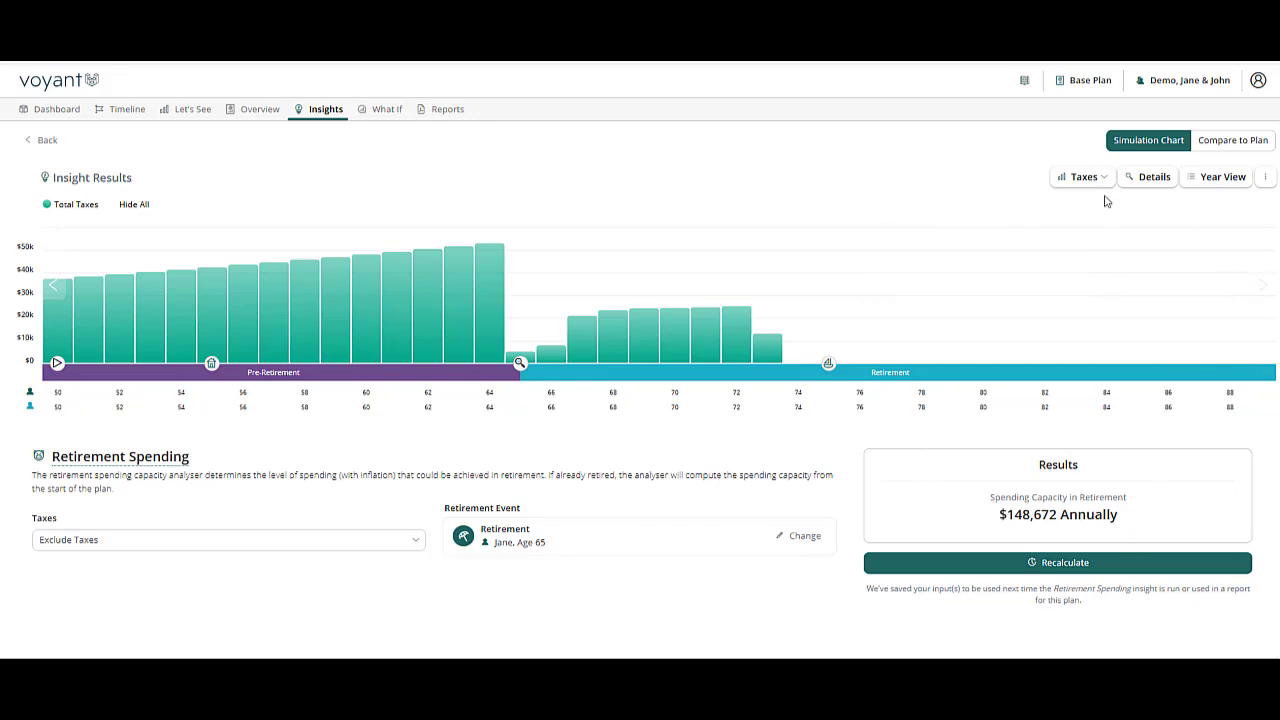
- Chart the simulation's cash flow and then its assets, inspecting the values in the final plan year, 2064
{"action": "left_click", "coordinate": [1090, 177]}
{"action": "left_click", "coordinate": [1086, 204]}
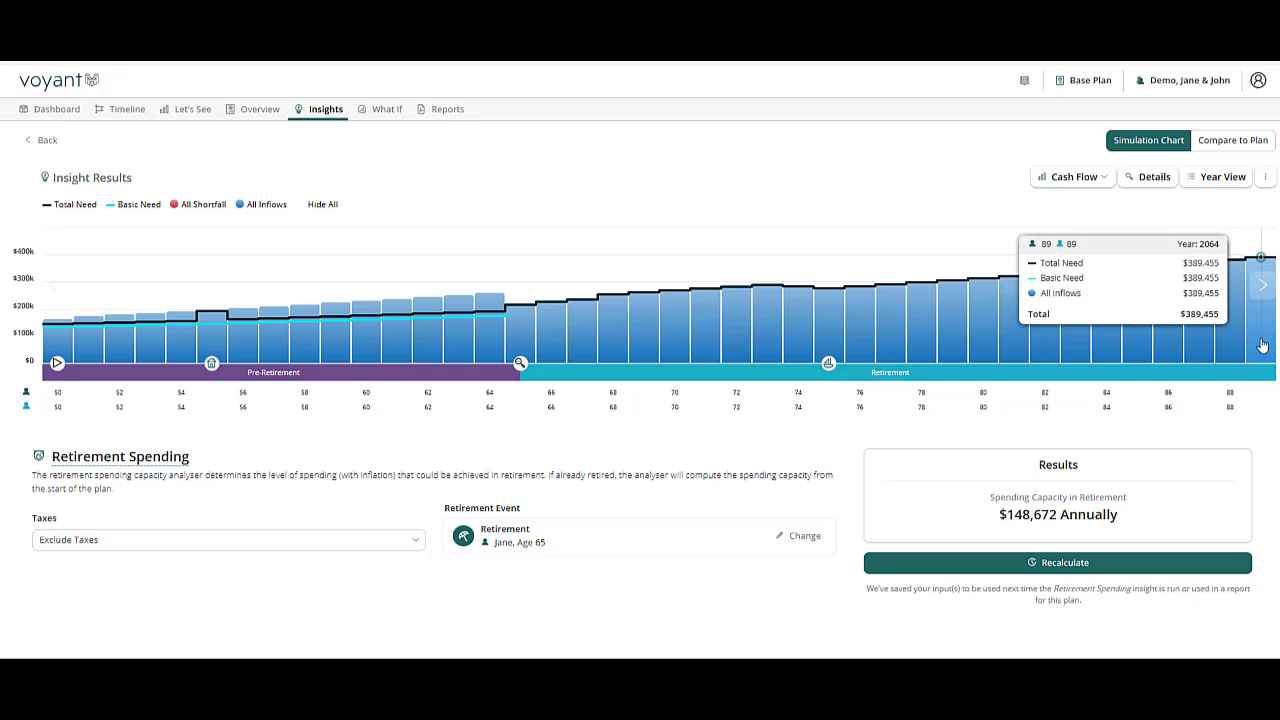
{"action": "mouse_move", "coordinate": [1258, 366]}
{"action": "left_click", "coordinate": [1076, 180]}
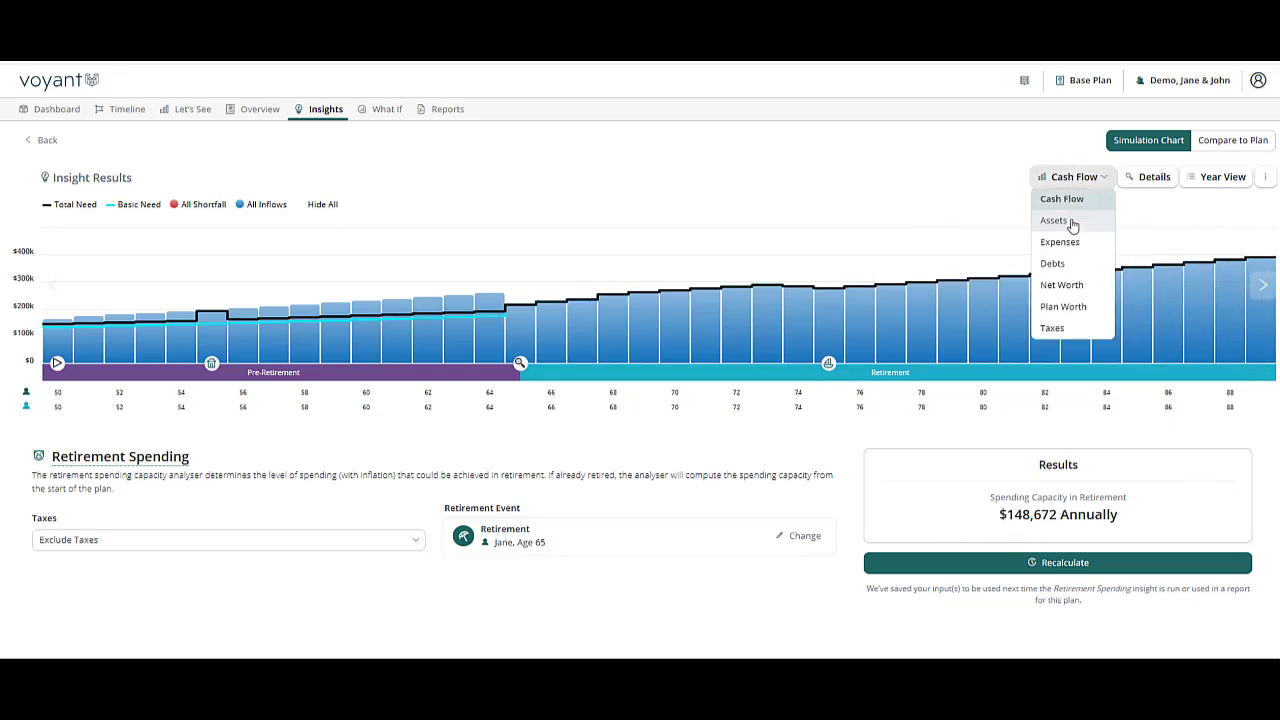
{"action": "left_click", "coordinate": [1072, 222]}
{"action": "mouse_move", "coordinate": [1260, 346]}
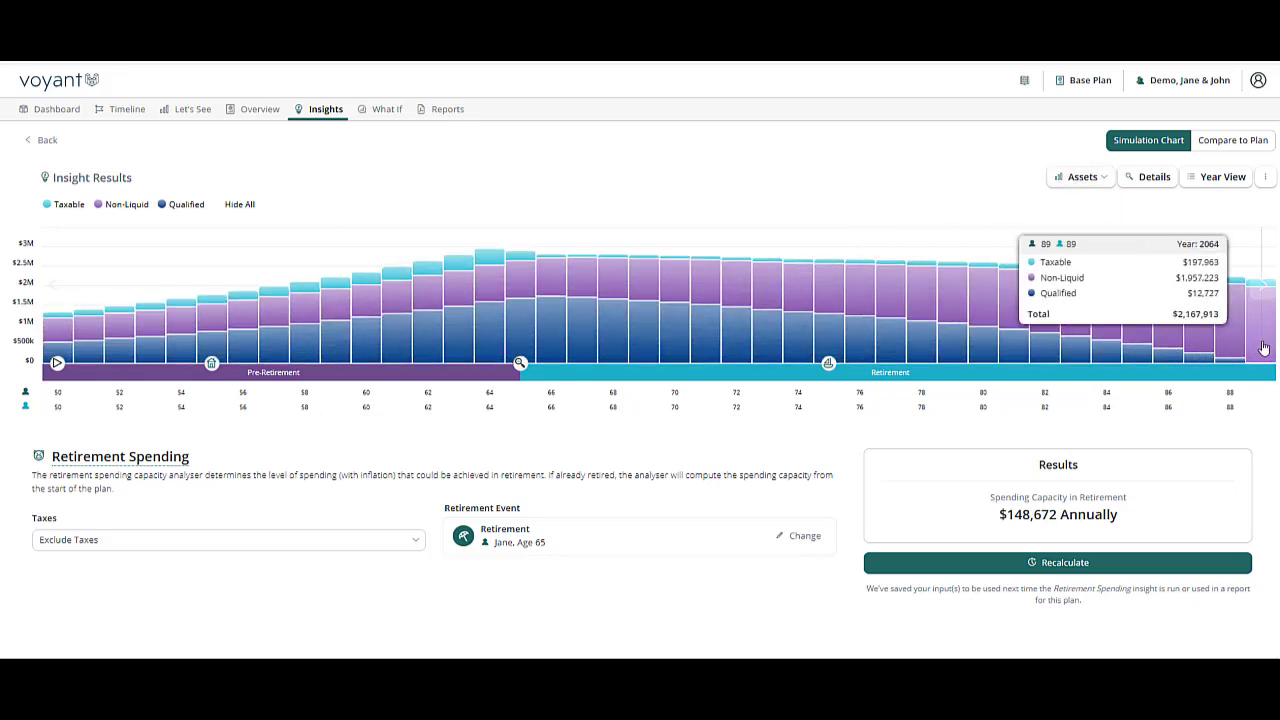
{"action": "left_click", "coordinate": [1265, 346]}
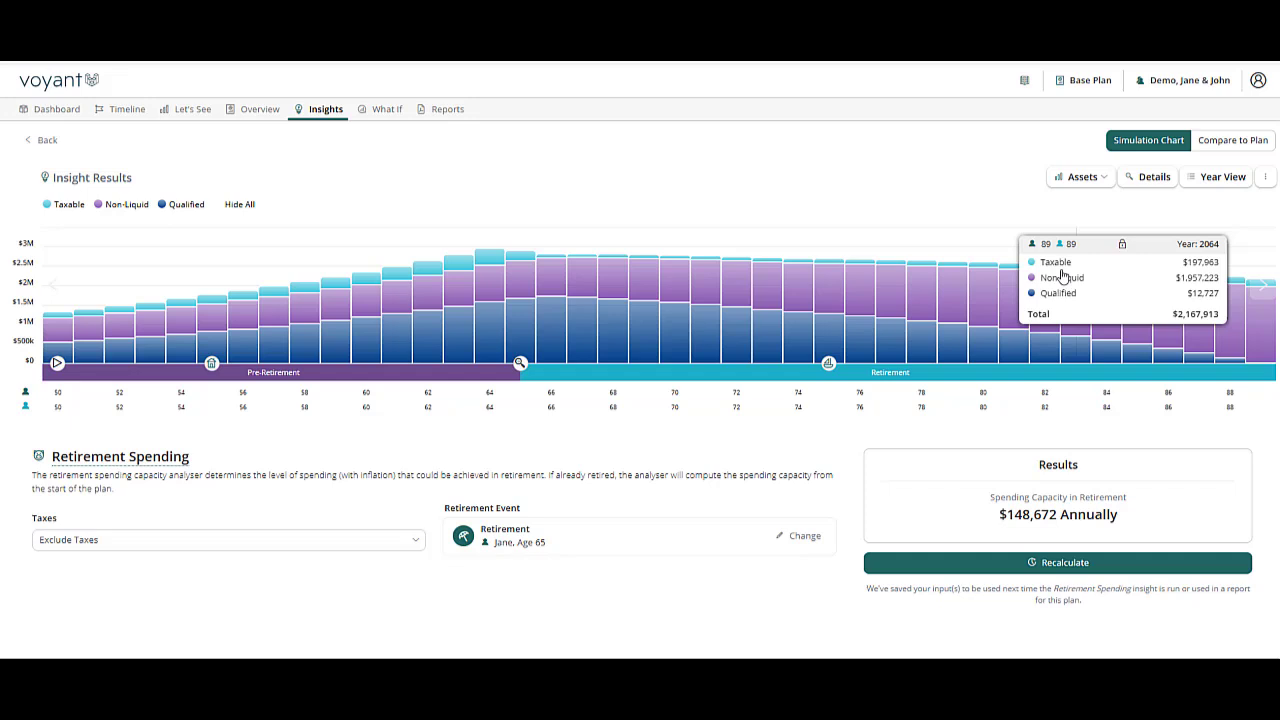
- Create a what-if copy of the Base Plan named "What if: Spend More"
{"action": "left_click", "coordinate": [378, 109]}
{"action": "left_click", "coordinate": [414, 280]}
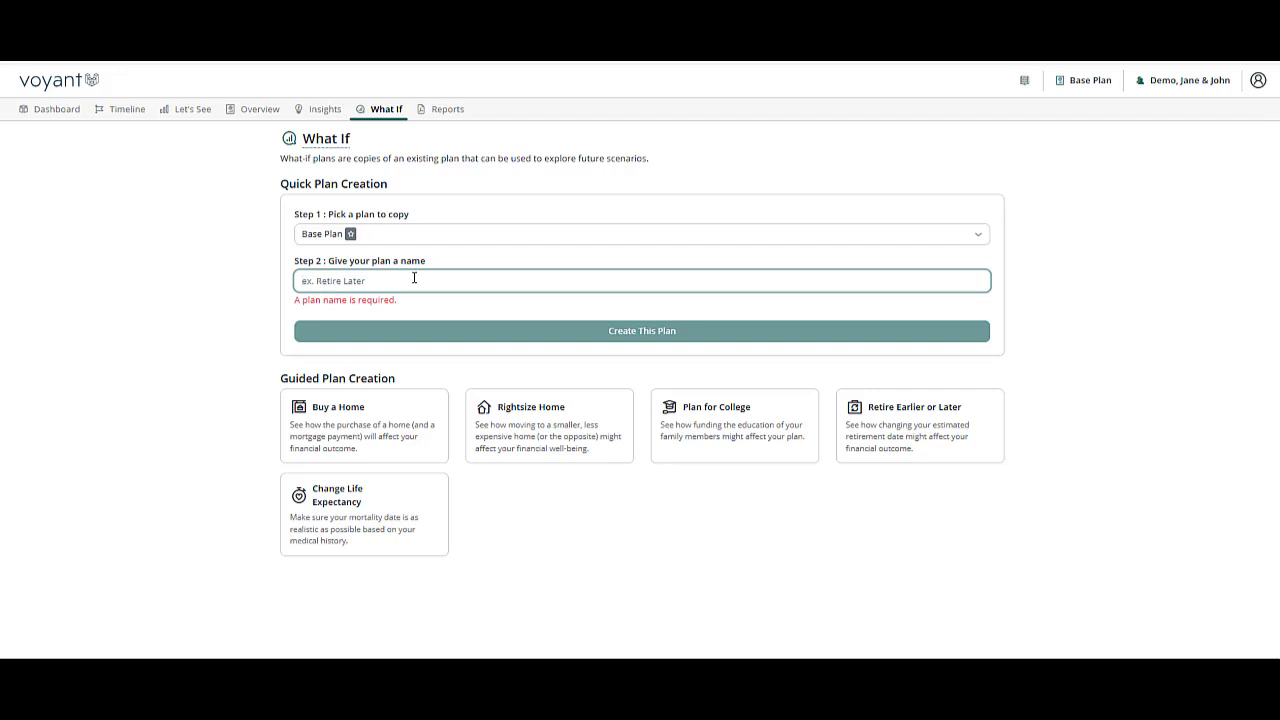
{"action": "type", "text": "What if: Spend More"}
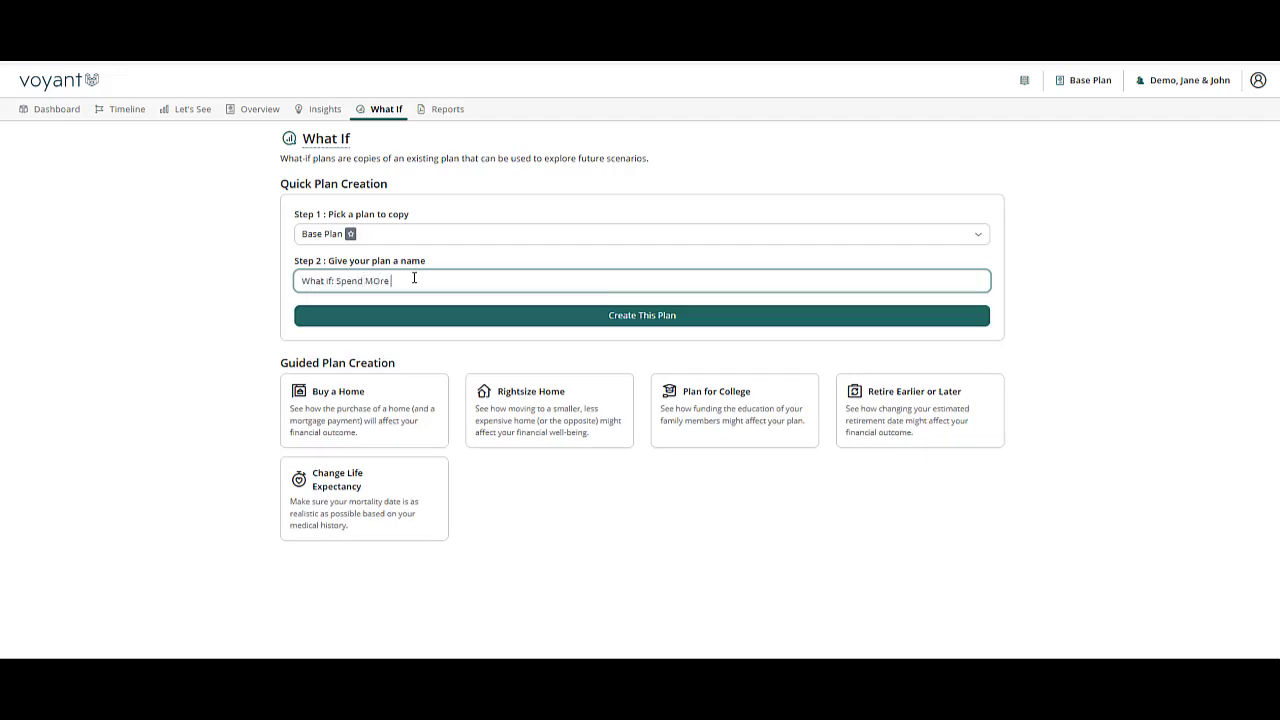
{"action": "left_click", "coordinate": [631, 312]}
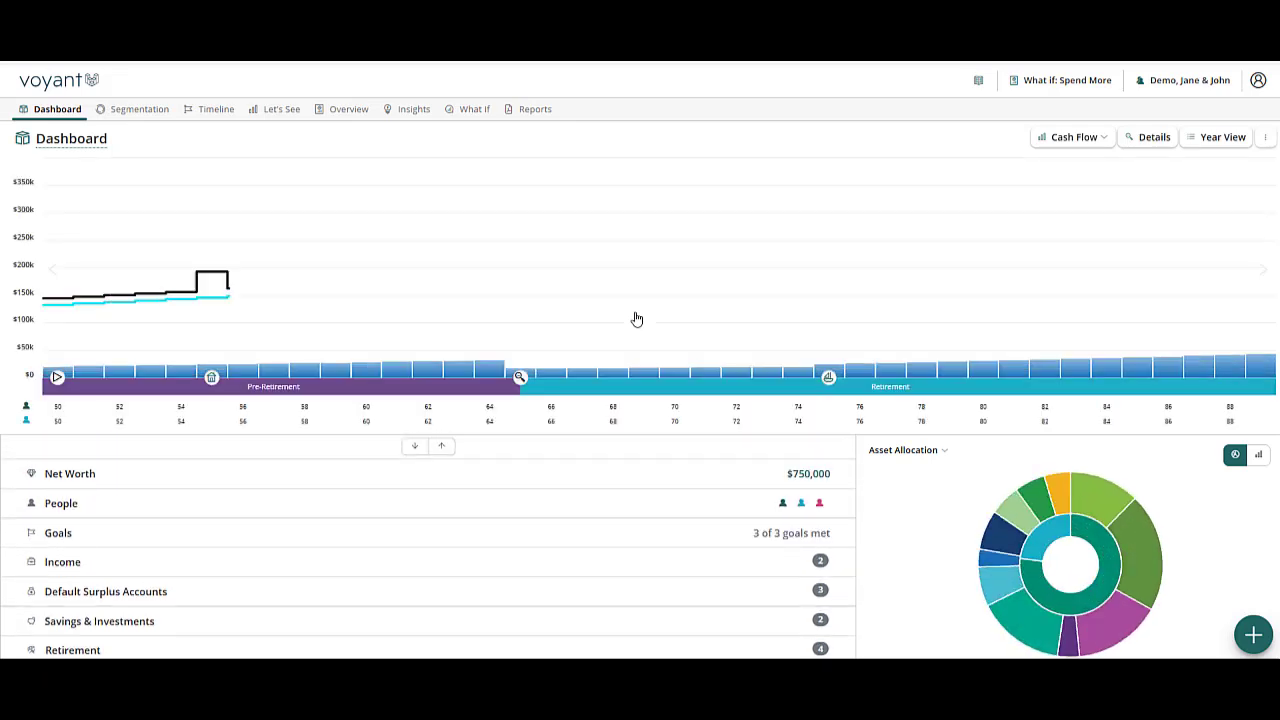
- Set the Retirement Living Expenses Goal amount to $90,000 annually and save the goal
{"action": "left_click", "coordinate": [176, 538]}
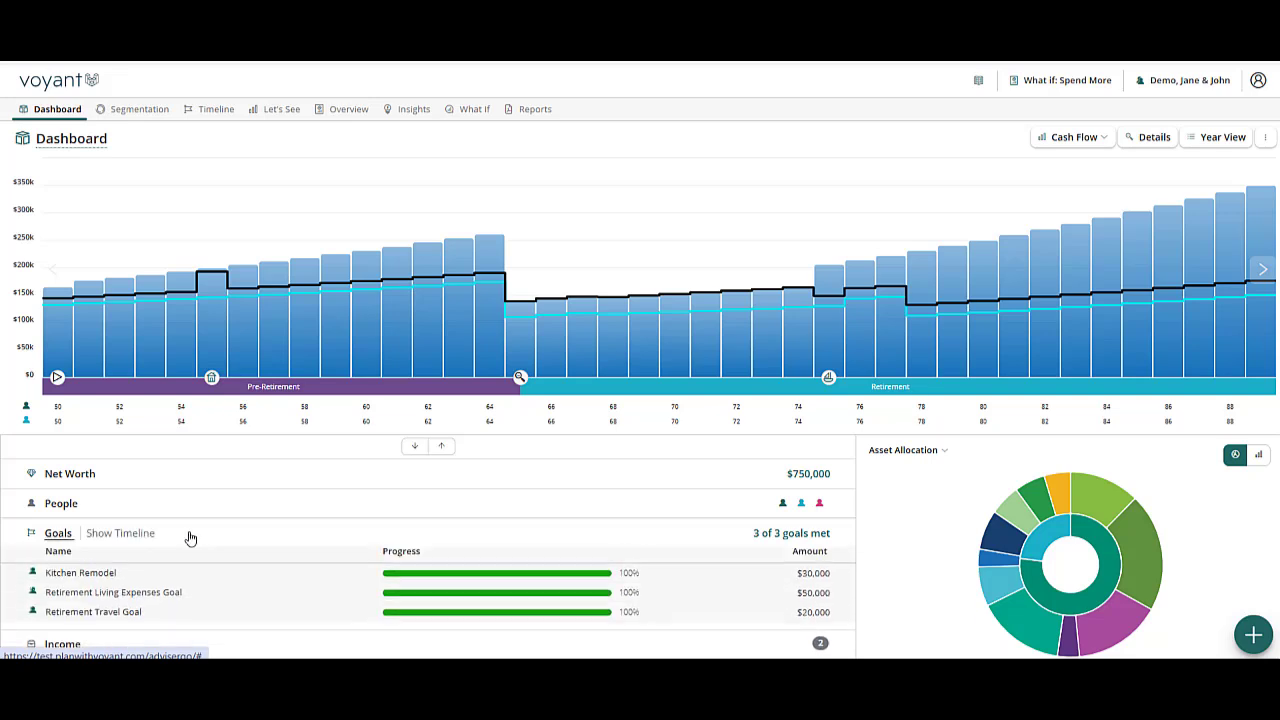
{"action": "left_click", "coordinate": [622, 600]}
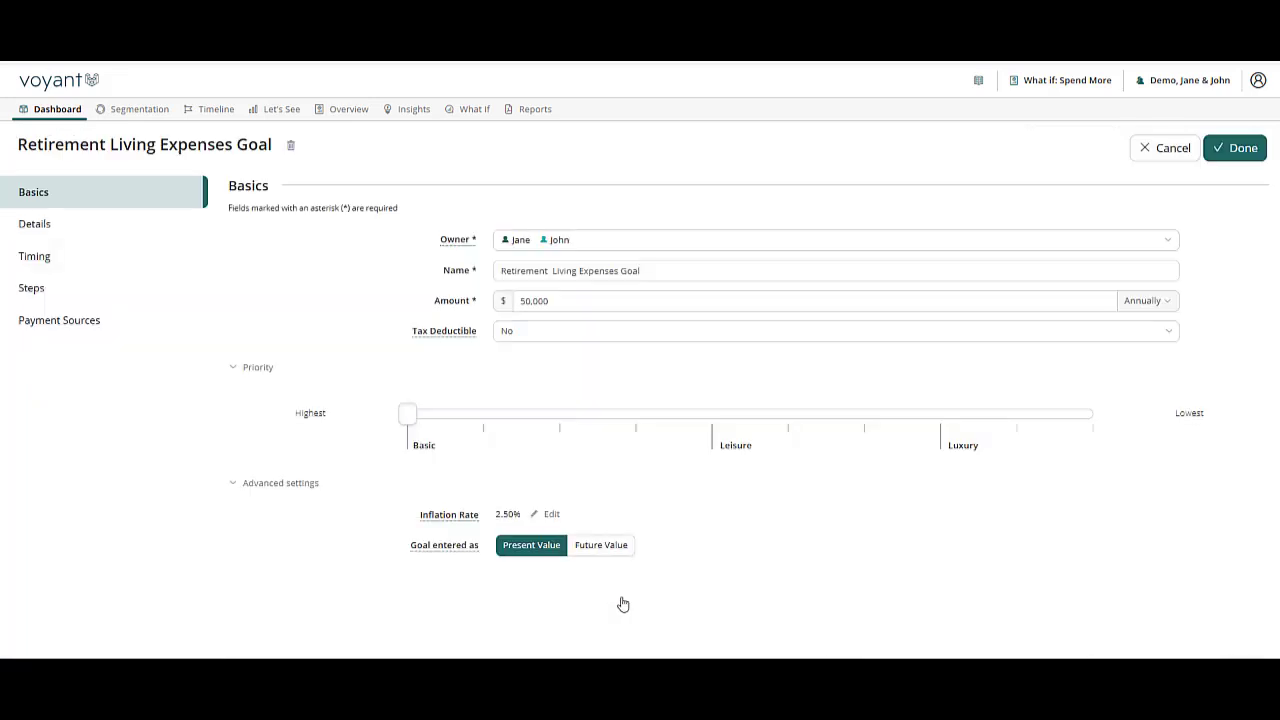
{"action": "left_click", "coordinate": [520, 300]}
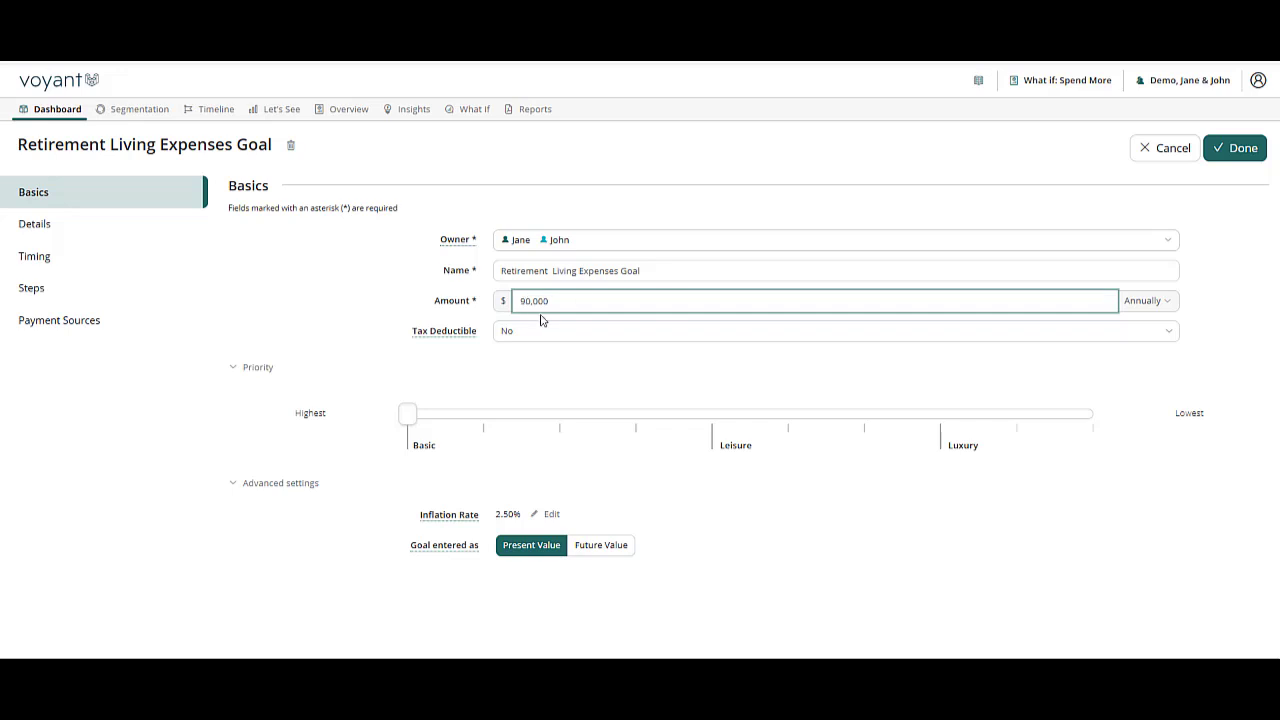
{"action": "type", "text": "9"}
{"action": "left_click", "coordinate": [1243, 148]}
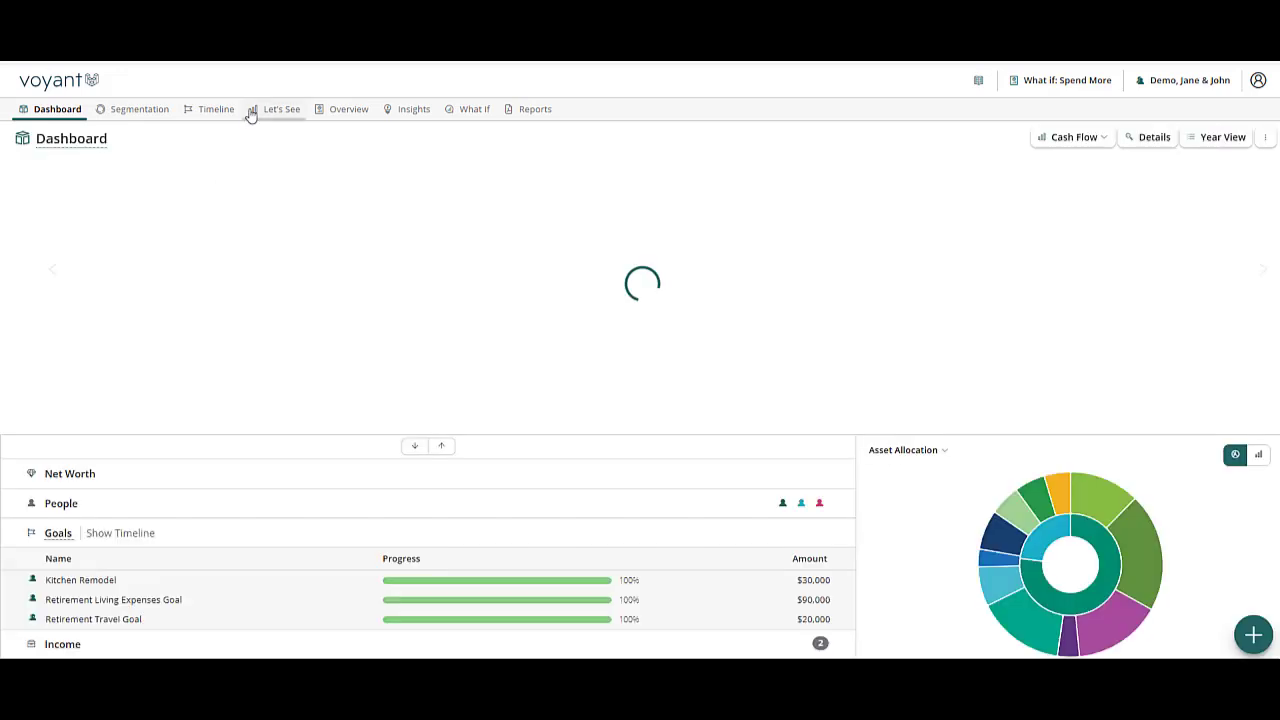
- Compare the Spend More and Base Plan charts for cash flow, then assets, and pin the 2064 asset values
{"action": "mouse_move", "coordinate": [279, 116]}
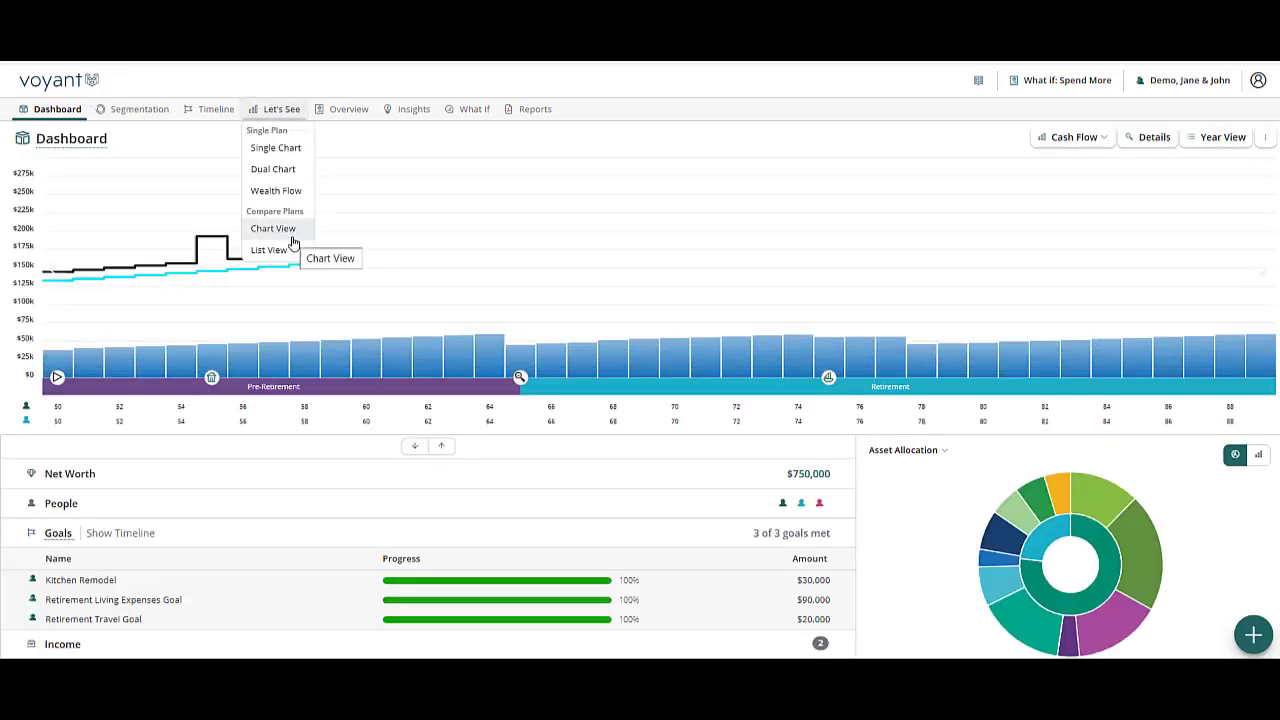
{"action": "left_click", "coordinate": [293, 238]}
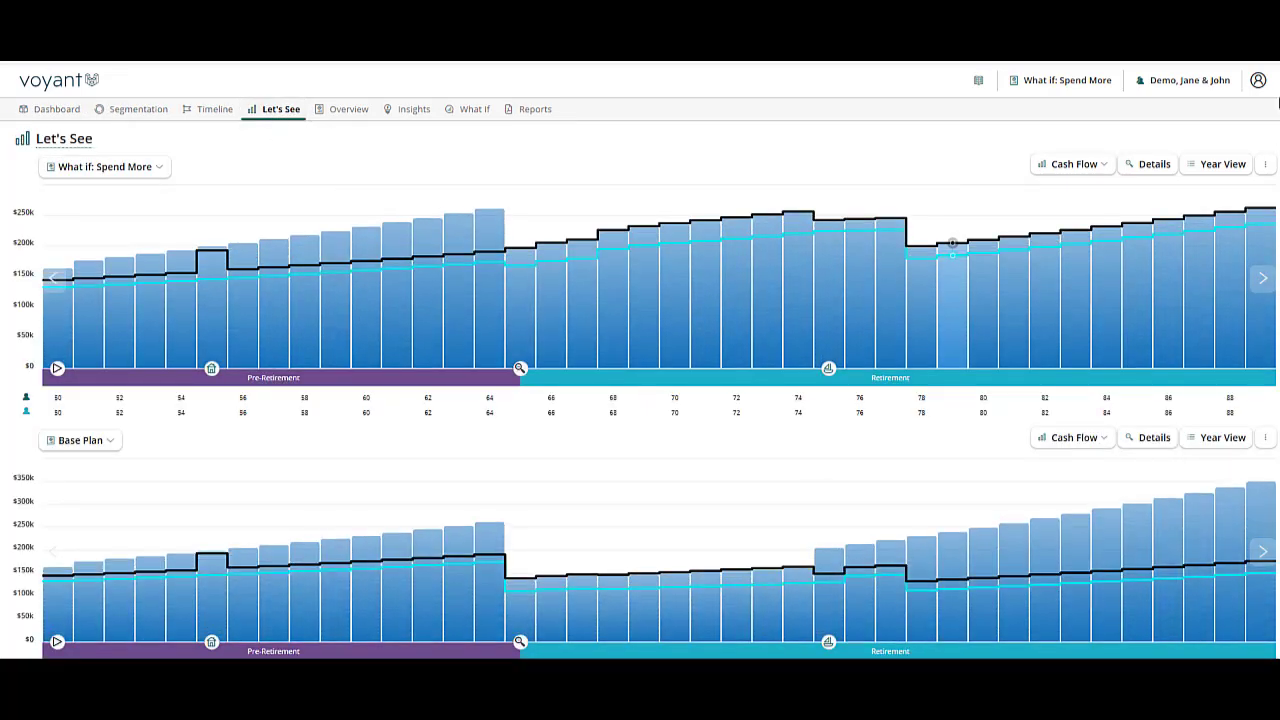
{"action": "mouse_move", "coordinate": [680, 316]}
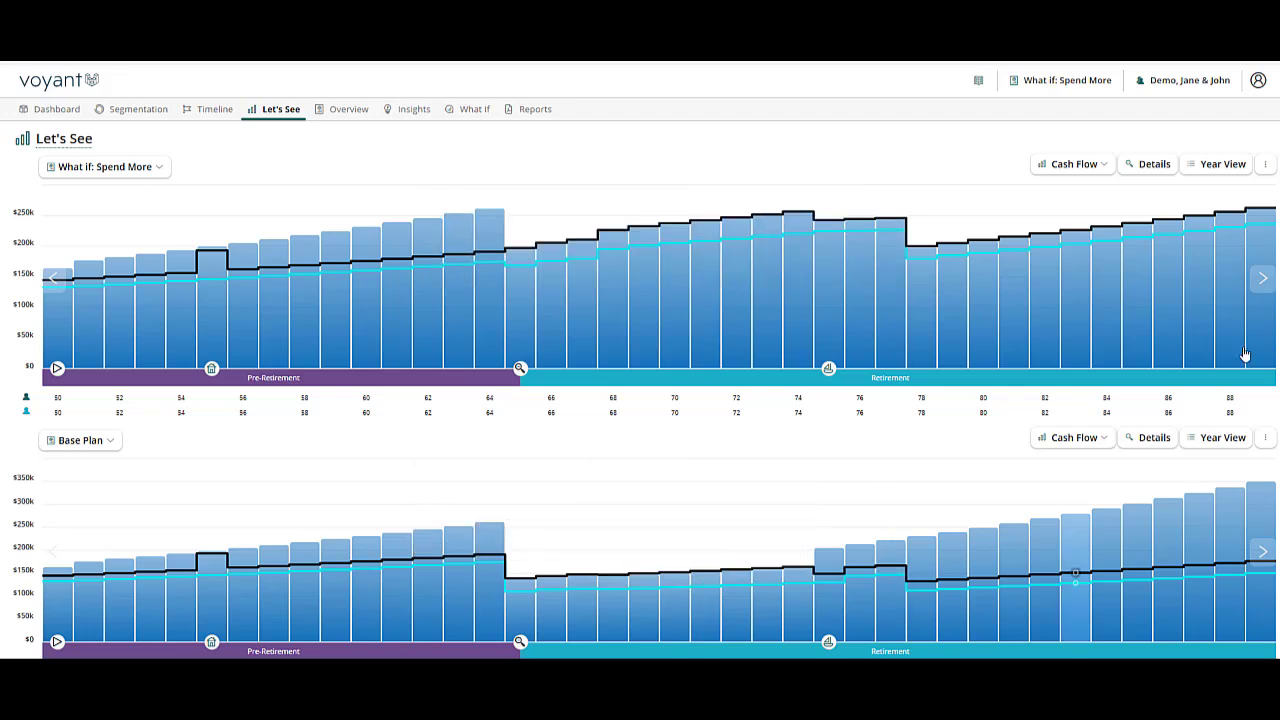
{"action": "left_click", "coordinate": [1090, 166]}
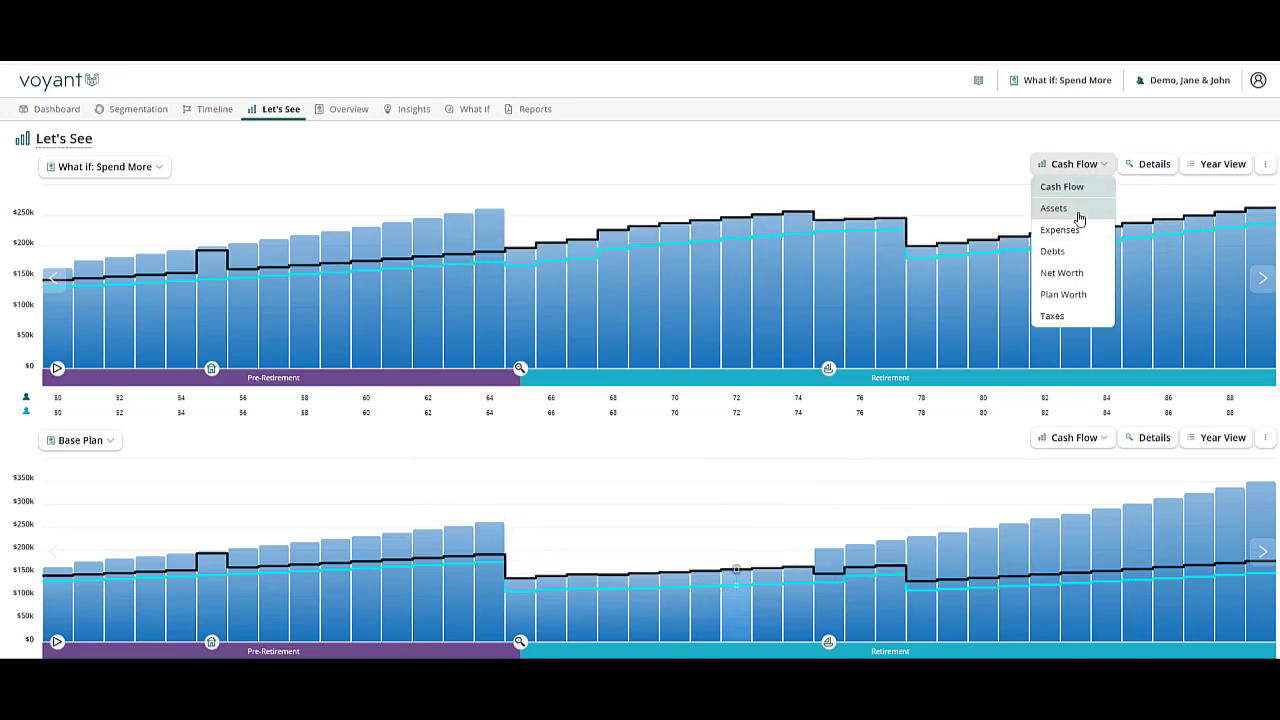
{"action": "left_click", "coordinate": [1077, 211]}
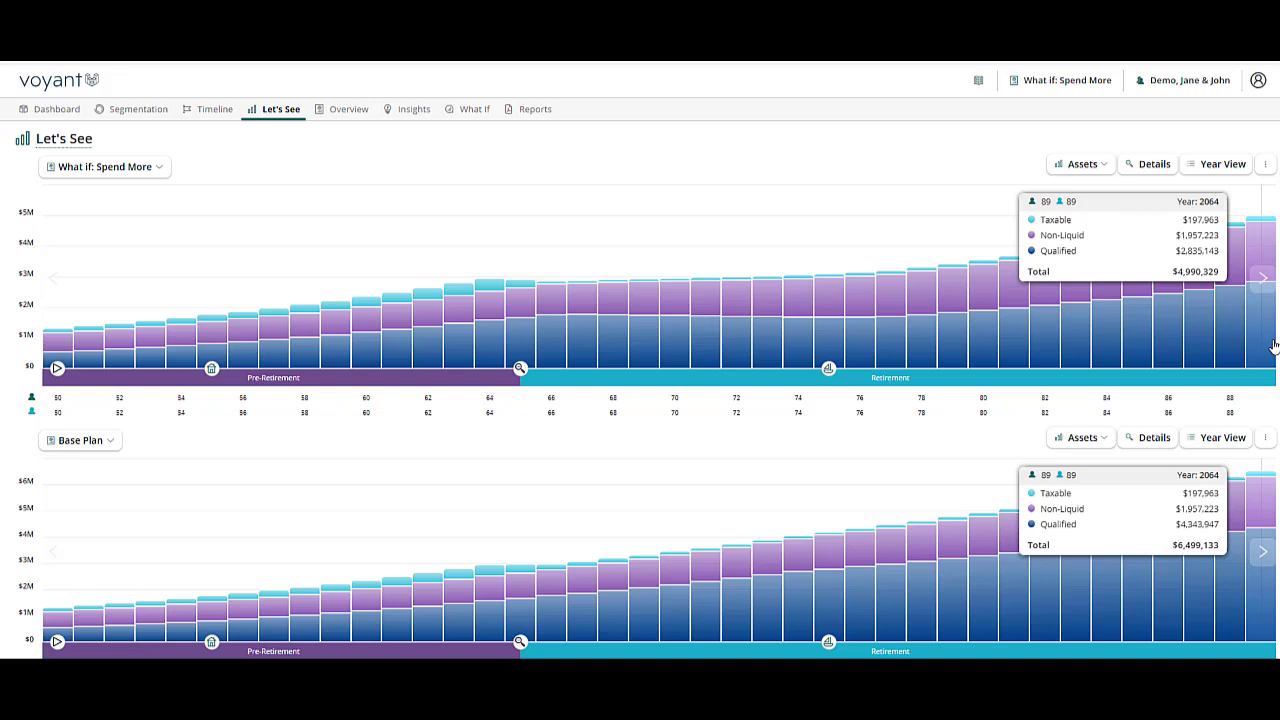
{"action": "left_click", "coordinate": [1273, 345]}
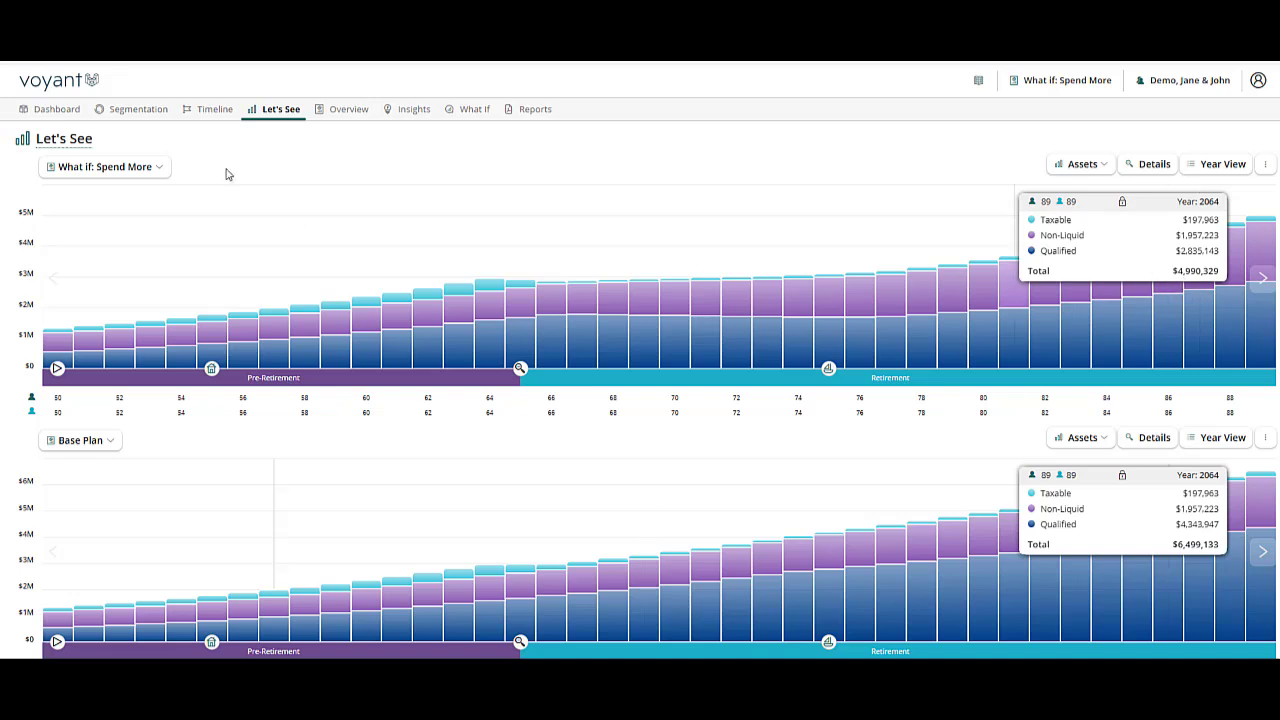
- Compare the Base Plan's Planned Legacy with that of What if: Spend More and review both wealth transfer totals
{"action": "left_click", "coordinate": [328, 116]}
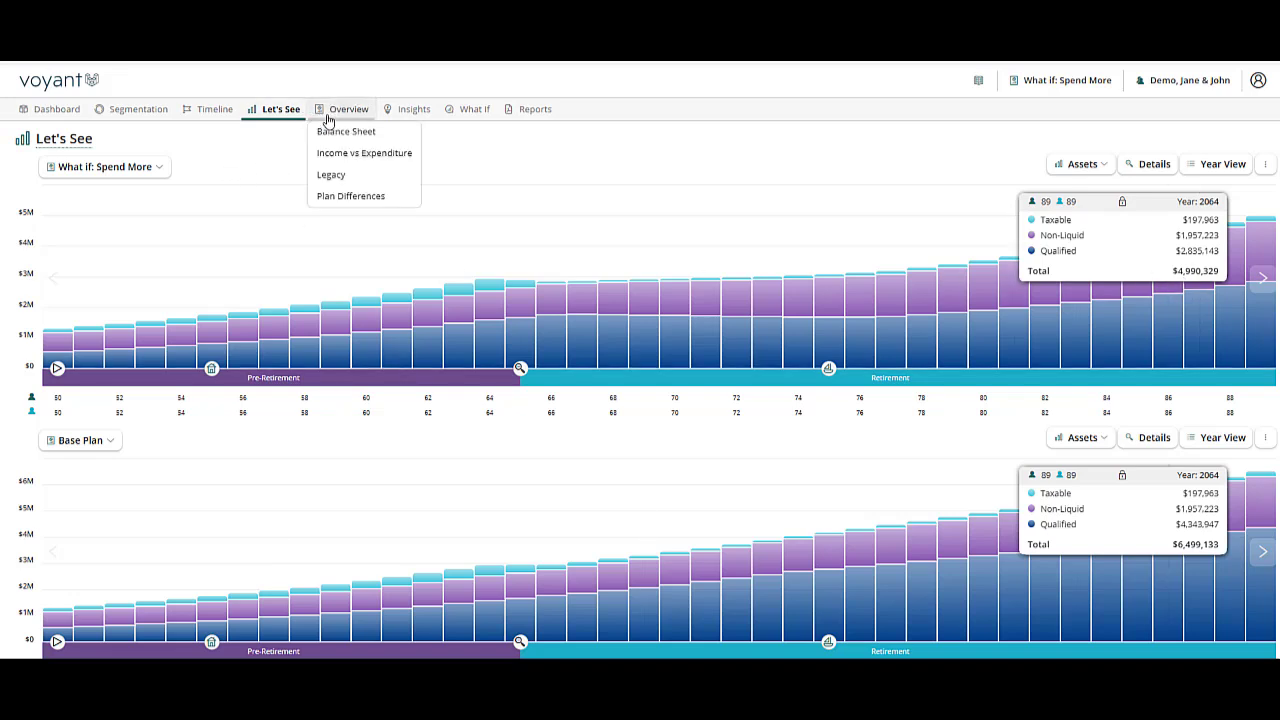
{"action": "left_click", "coordinate": [331, 176]}
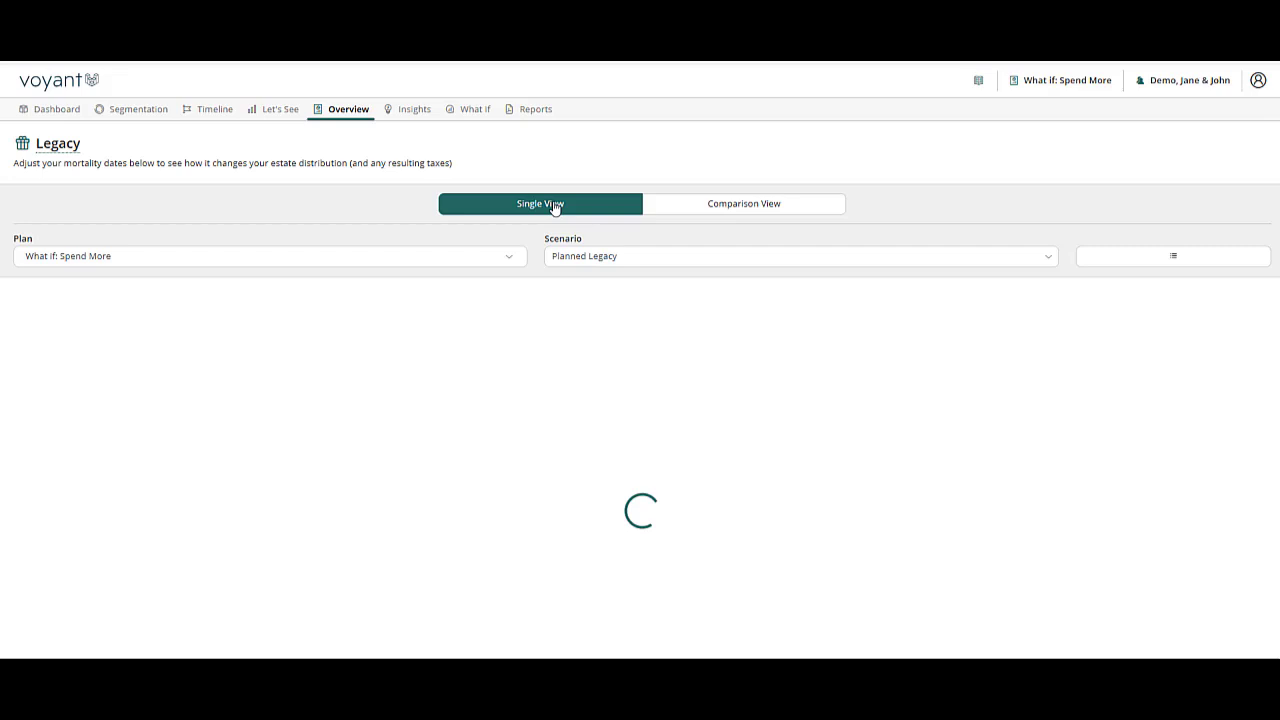
{"action": "left_click", "coordinate": [721, 212]}
{"action": "left_click", "coordinate": [203, 257]}
{"action": "left_click", "coordinate": [90, 278]}
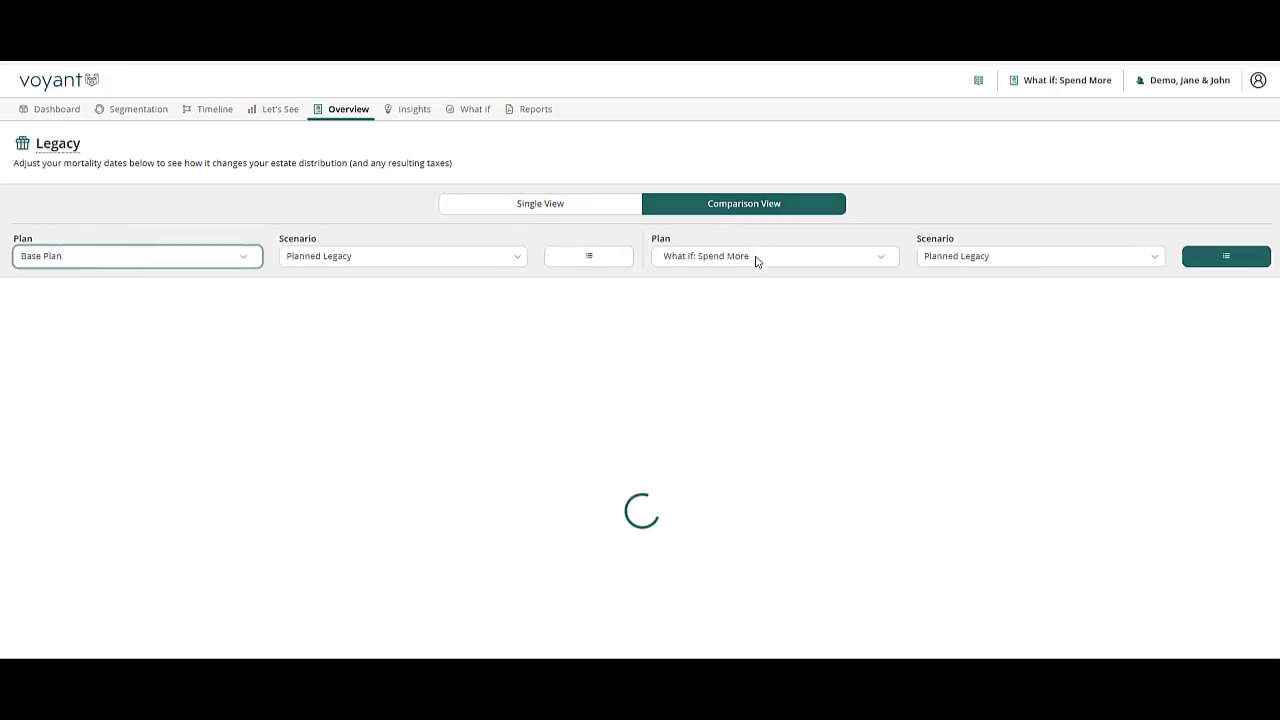
{"action": "left_click", "coordinate": [1227, 257]}
{"action": "scroll", "coordinate": [1246, 484], "scroll_direction": "down", "scroll_amount": 4}
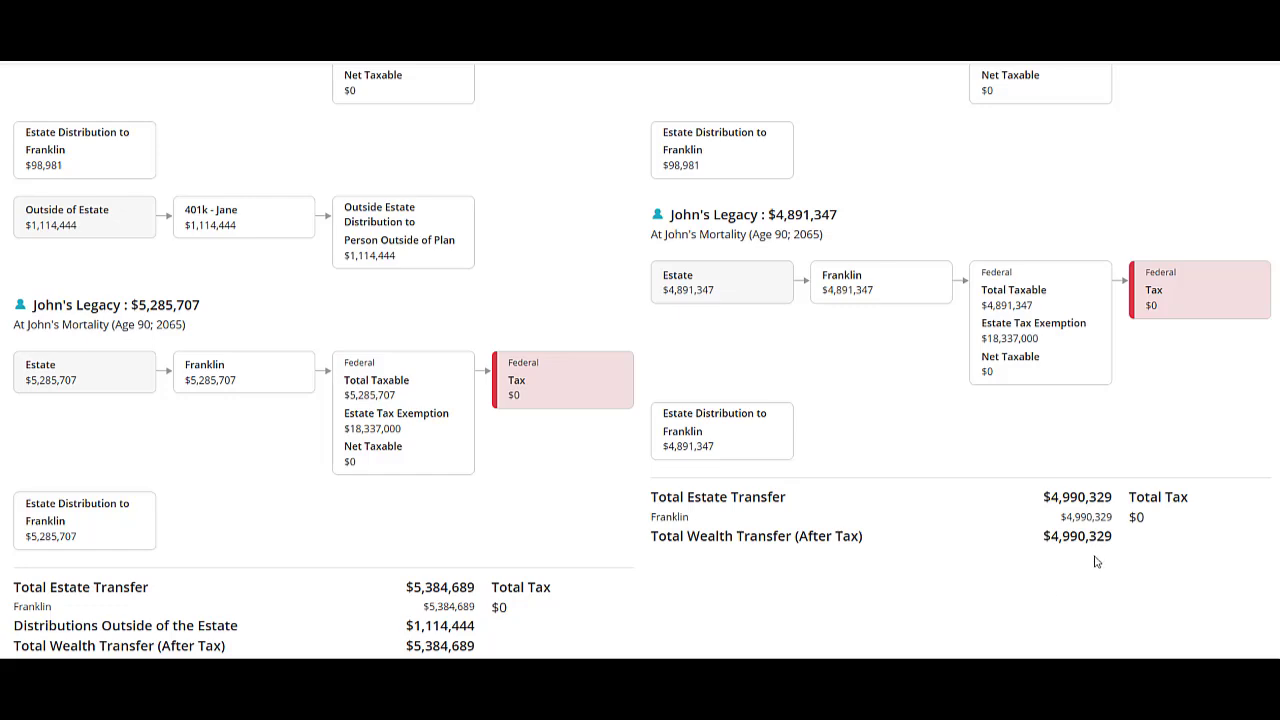
{"action": "scroll", "coordinate": [1095, 562], "scroll_direction": "up", "scroll_amount": 4}
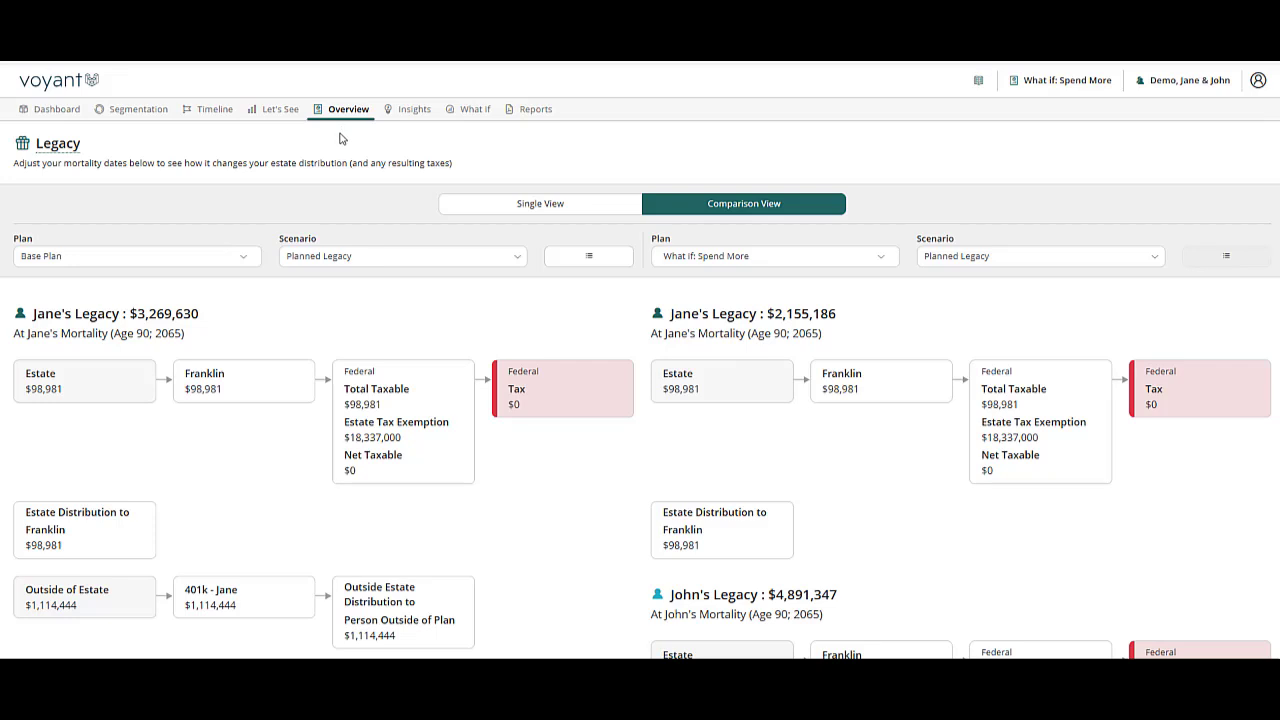
- Switch back to the Base Plan and create a what-if copy named "What if: Spend a bit more retire early"
{"action": "left_click", "coordinate": [1068, 80]}
{"action": "left_click", "coordinate": [1058, 102]}
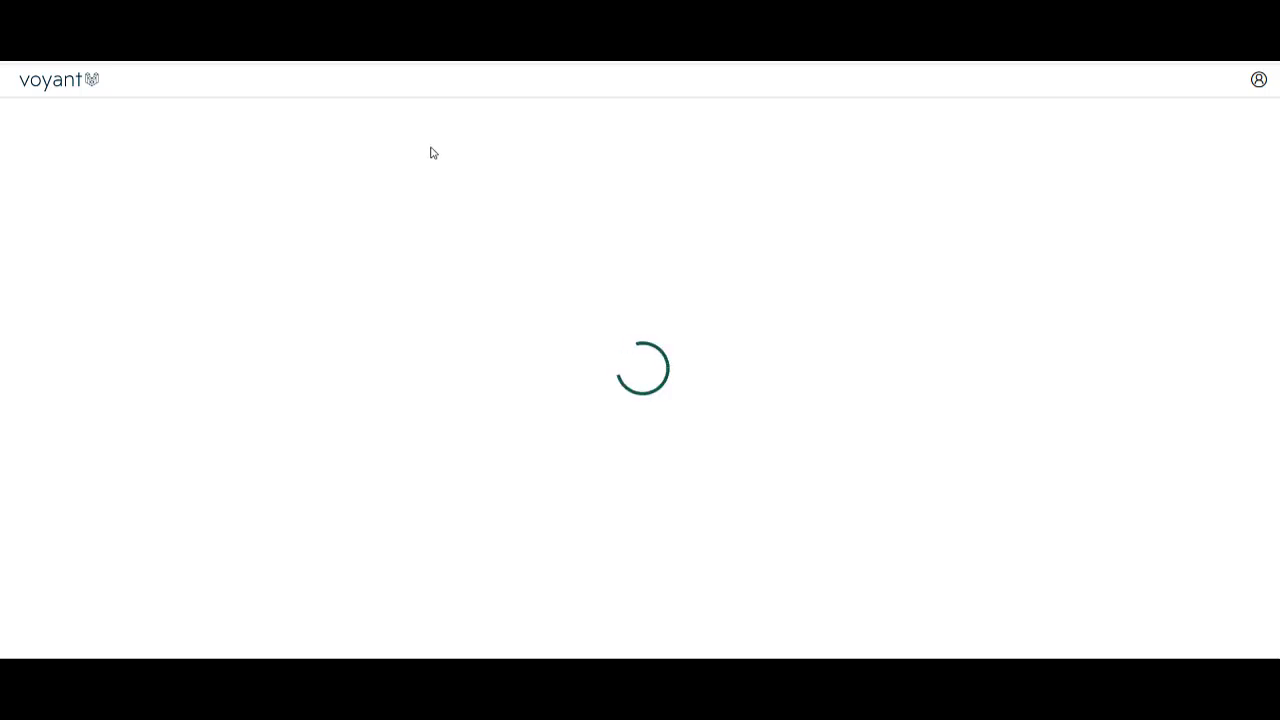
{"action": "left_click", "coordinate": [384, 110]}
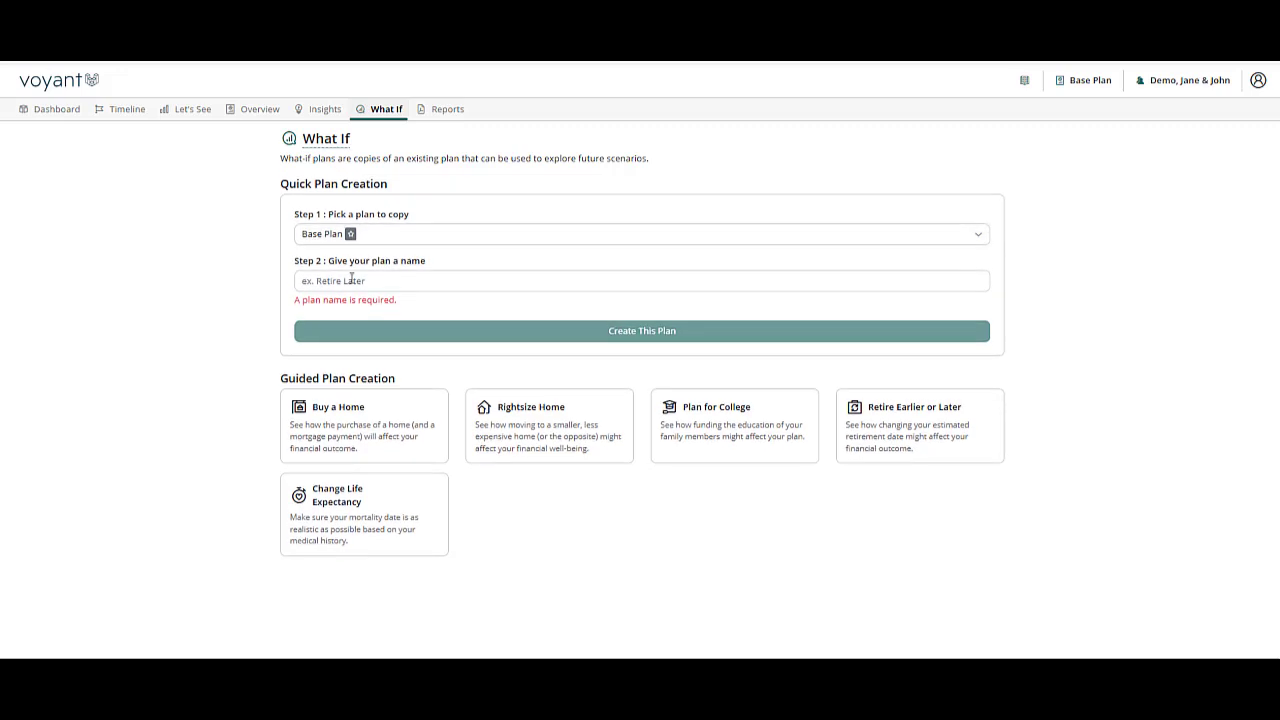
{"action": "left_click", "coordinate": [352, 280]}
{"action": "type", "text": "what"}
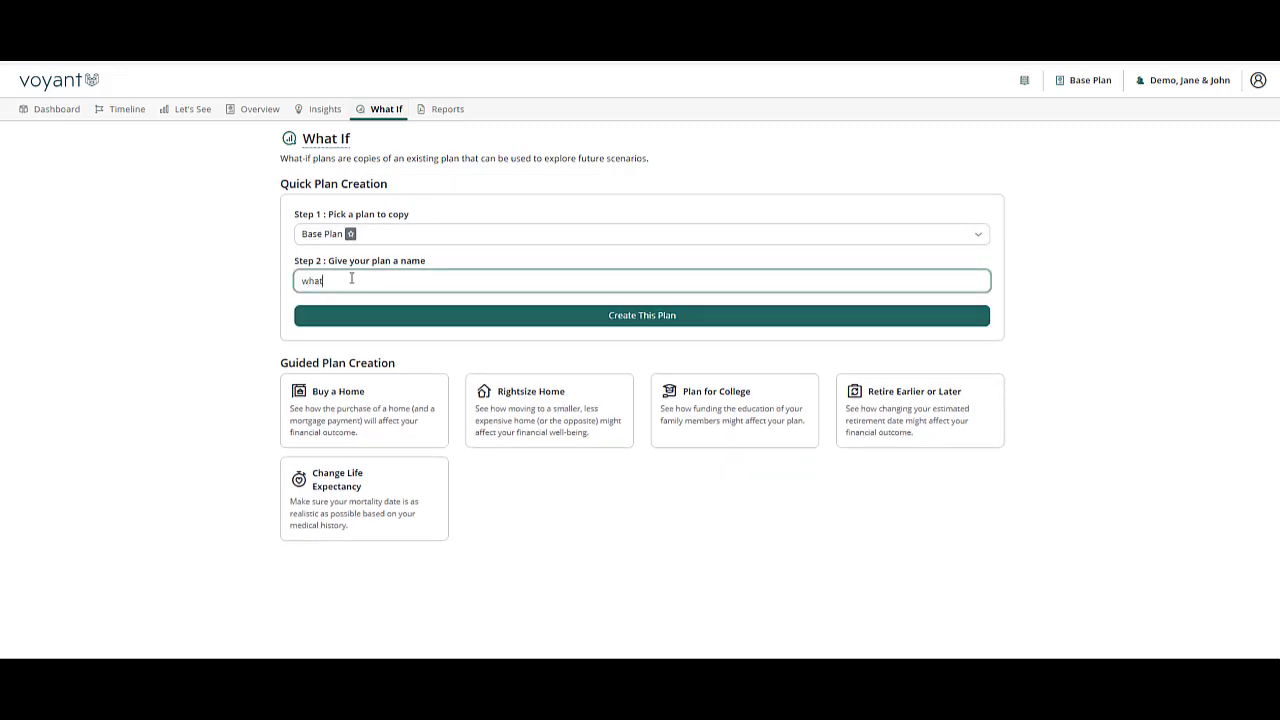
{"action": "key", "text": "BackSpace"}
{"action": "key", "text": "BackSpace"}
{"action": "key", "text": "BackSpace"}
{"action": "key", "text": "BackSpace"}
{"action": "type", "text": "What if: Spend a bit more retire ear"}
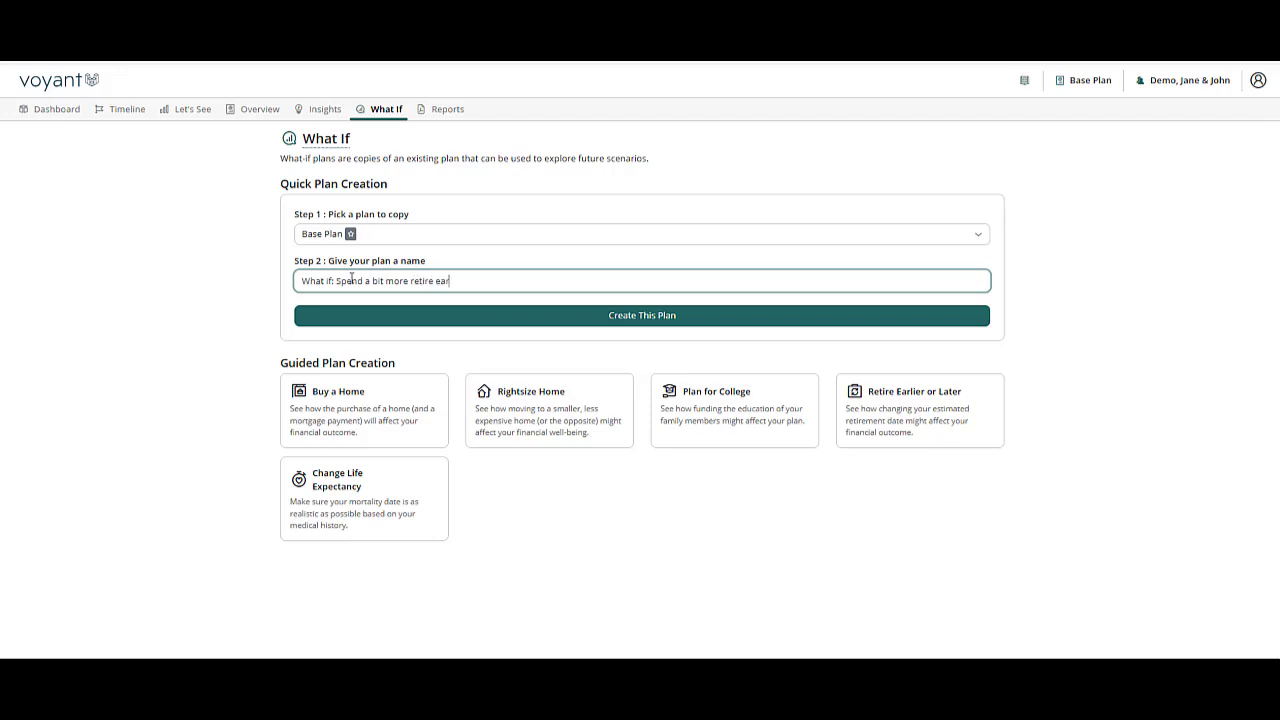
{"action": "type", "text": "y"}
{"action": "left_click", "coordinate": [601, 322]}
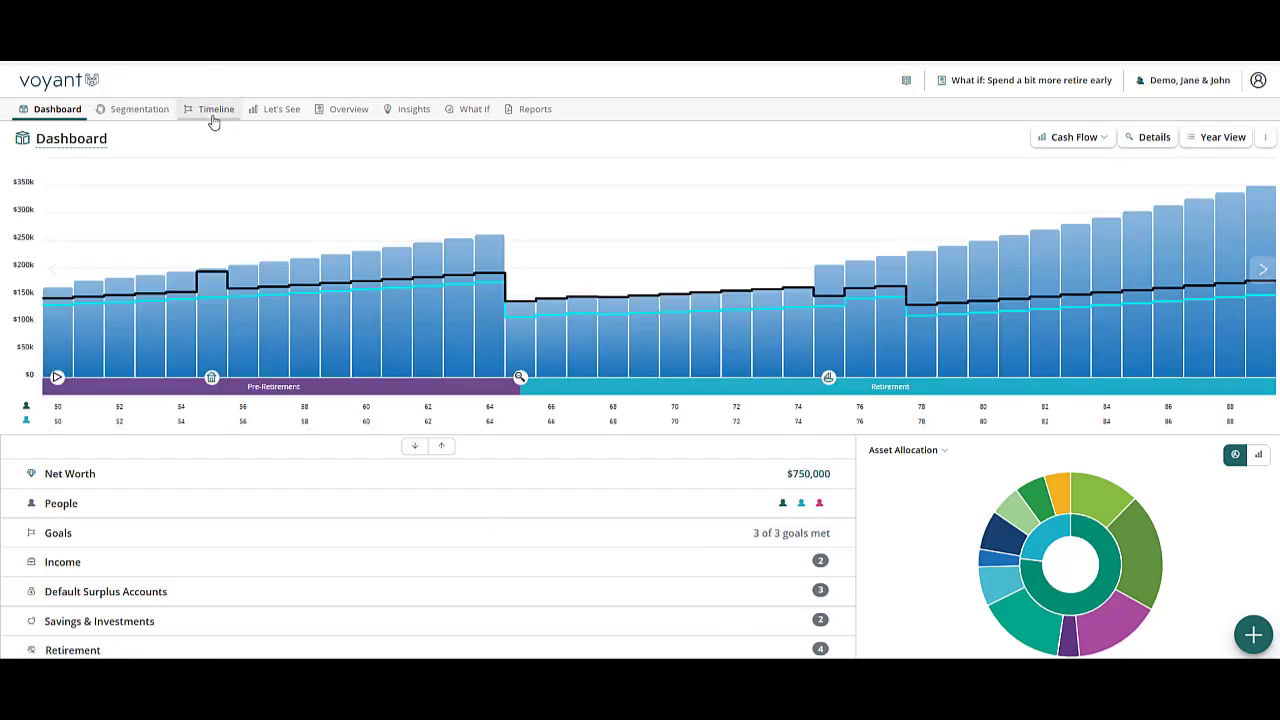
- Set both spouses' Retirement events on the what-if plan's timeline to age 63 and save each one
{"action": "left_click", "coordinate": [211, 112]}
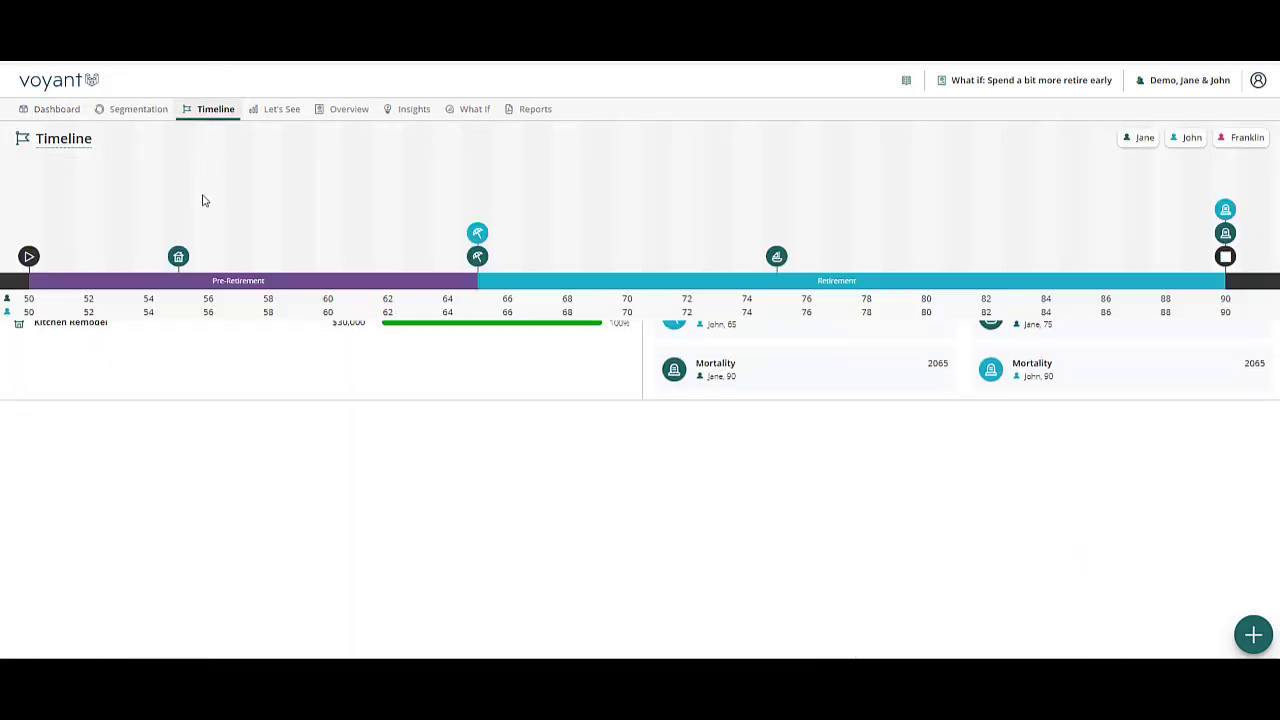
{"action": "left_click", "coordinate": [477, 240]}
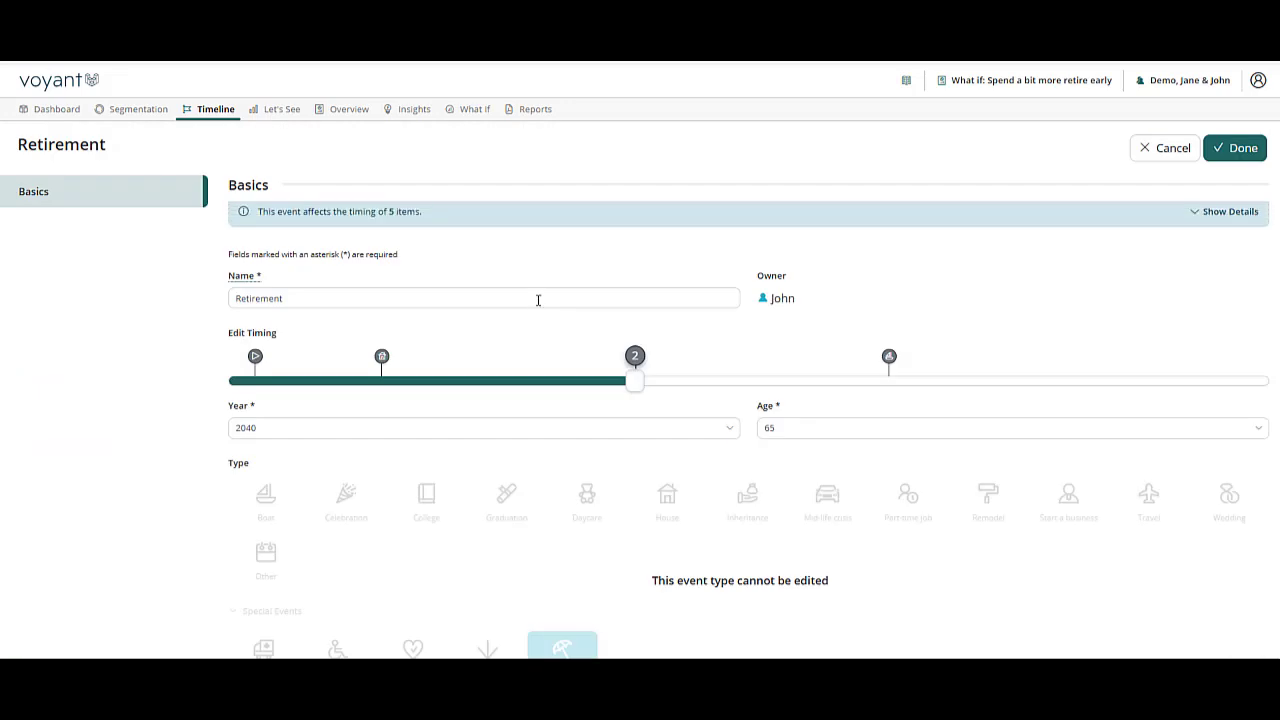
{"action": "left_click", "coordinate": [877, 437]}
{"action": "left_click", "coordinate": [836, 506]}
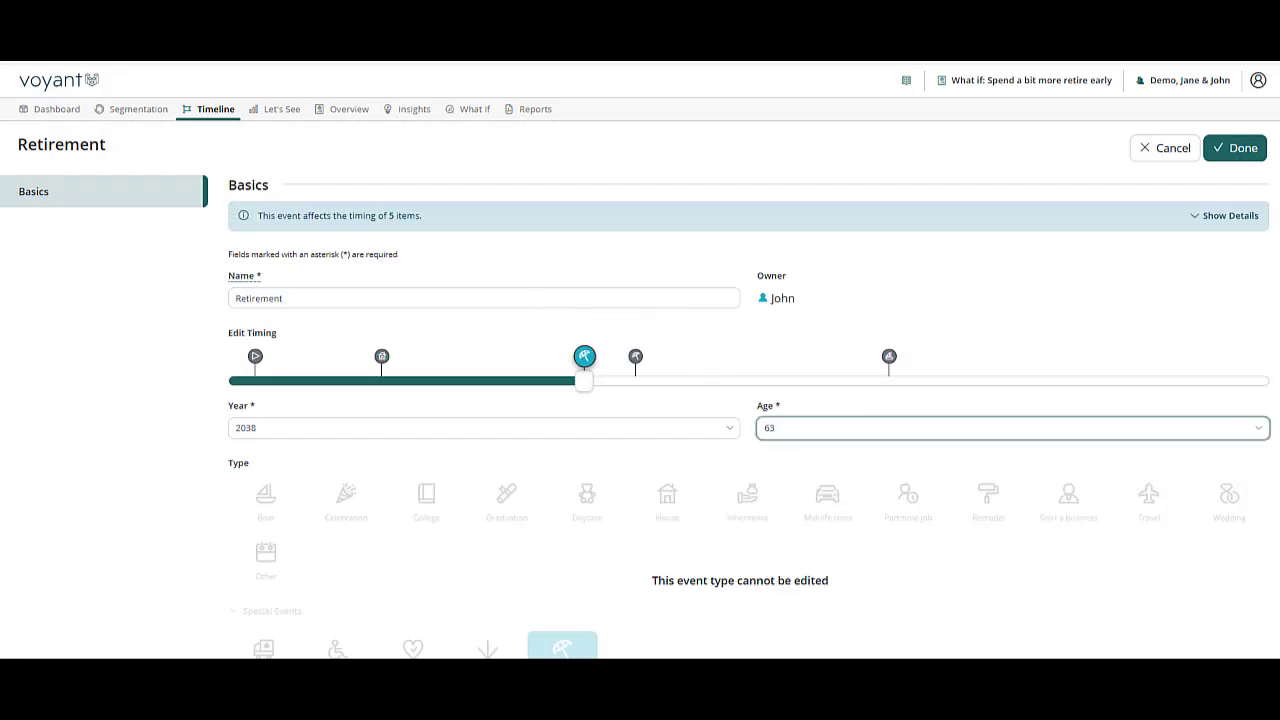
{"action": "left_click", "coordinate": [1238, 148]}
{"action": "left_click", "coordinate": [484, 266]}
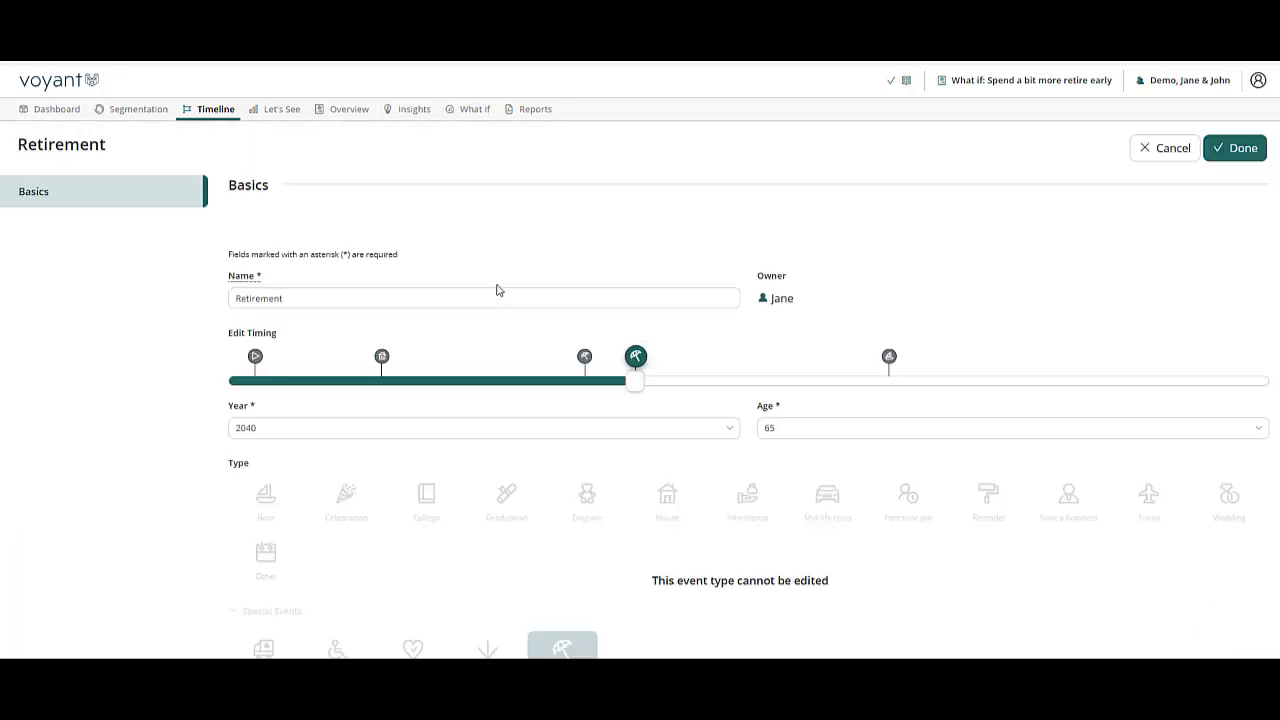
{"action": "left_click", "coordinate": [857, 432]}
{"action": "left_click", "coordinate": [840, 500]}
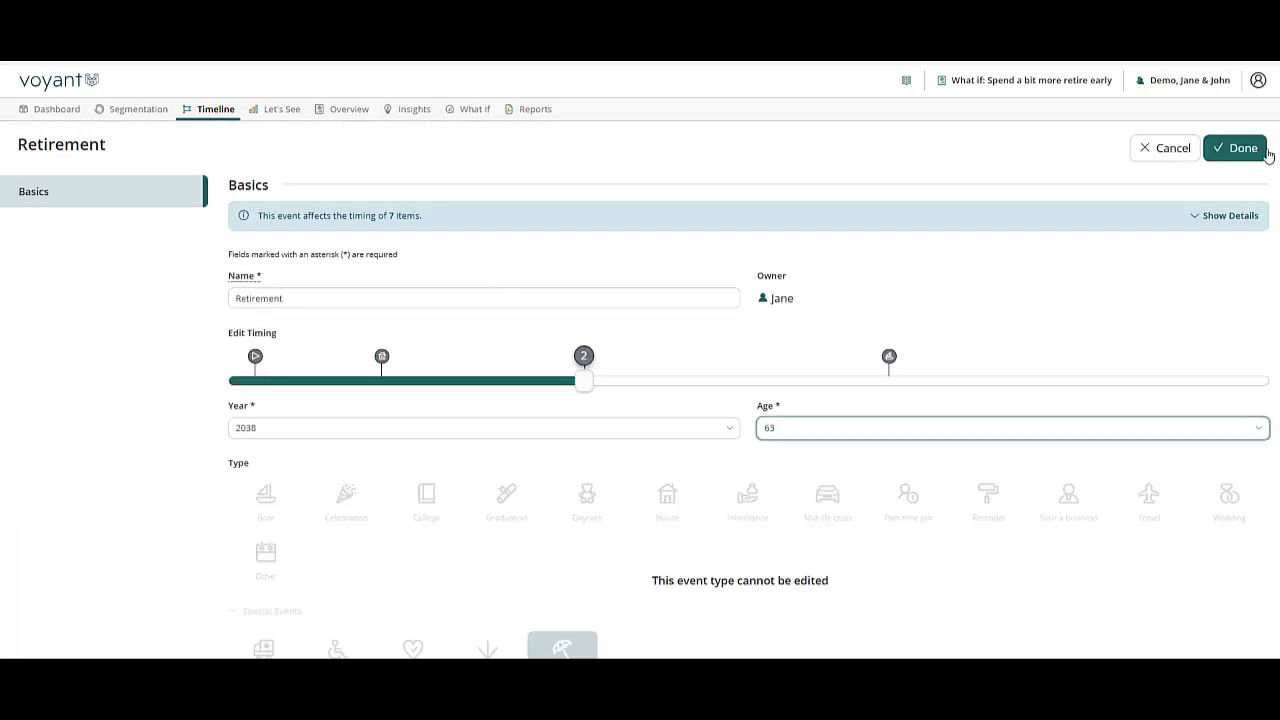
{"action": "left_click", "coordinate": [1264, 150]}
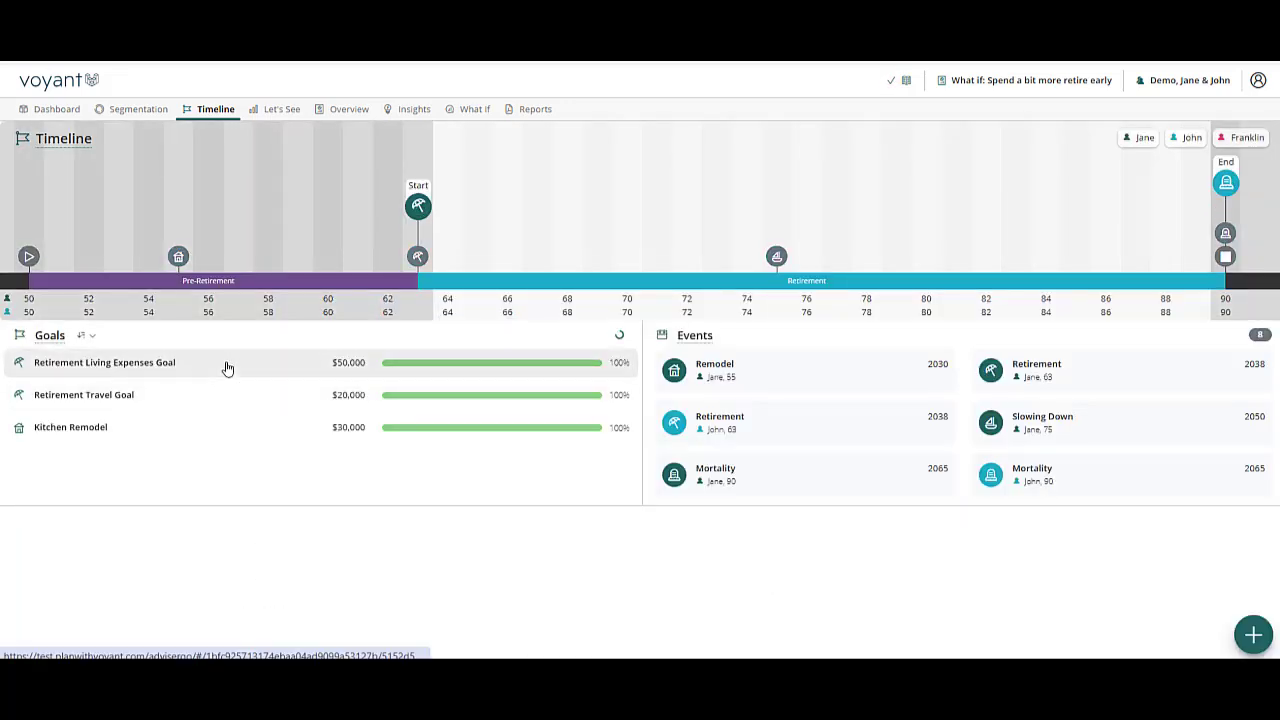
- Set the Retirement Living Expenses Goal amount to $65,000 annually and save the goal
{"action": "left_click", "coordinate": [228, 369]}
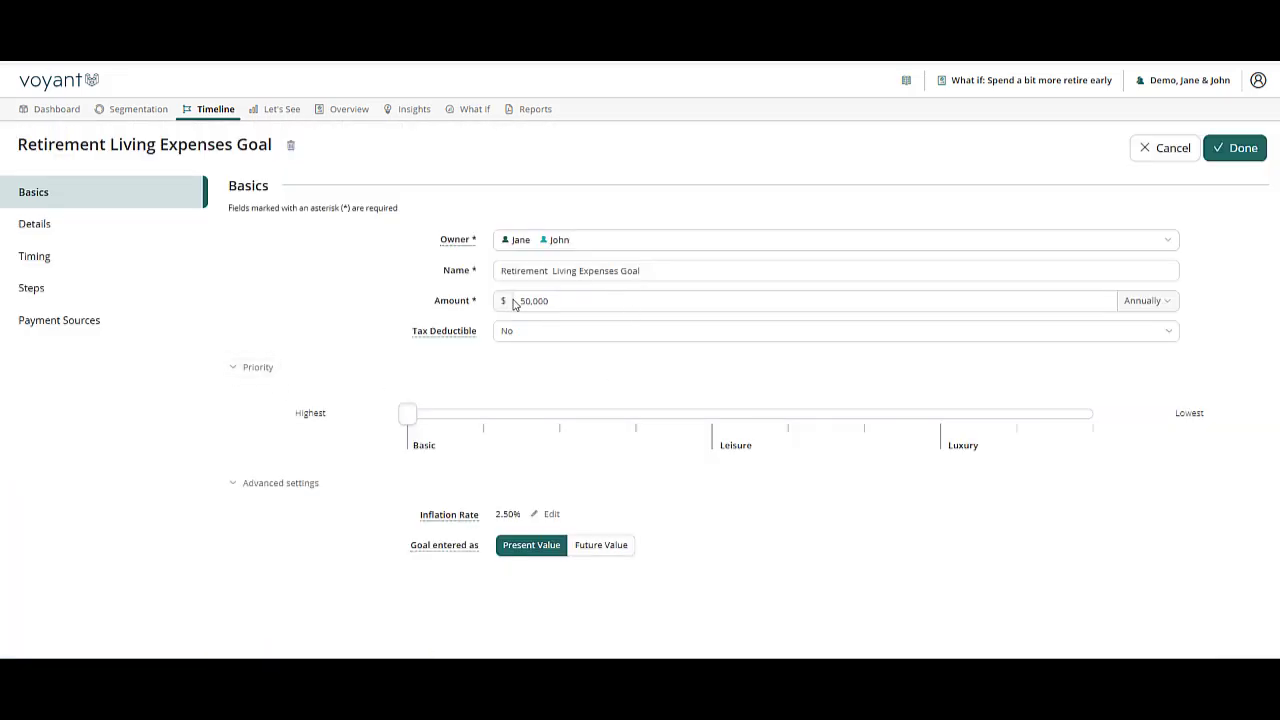
{"action": "left_click_drag", "start_coordinate": [529, 300], "coordinate": [519, 301]}
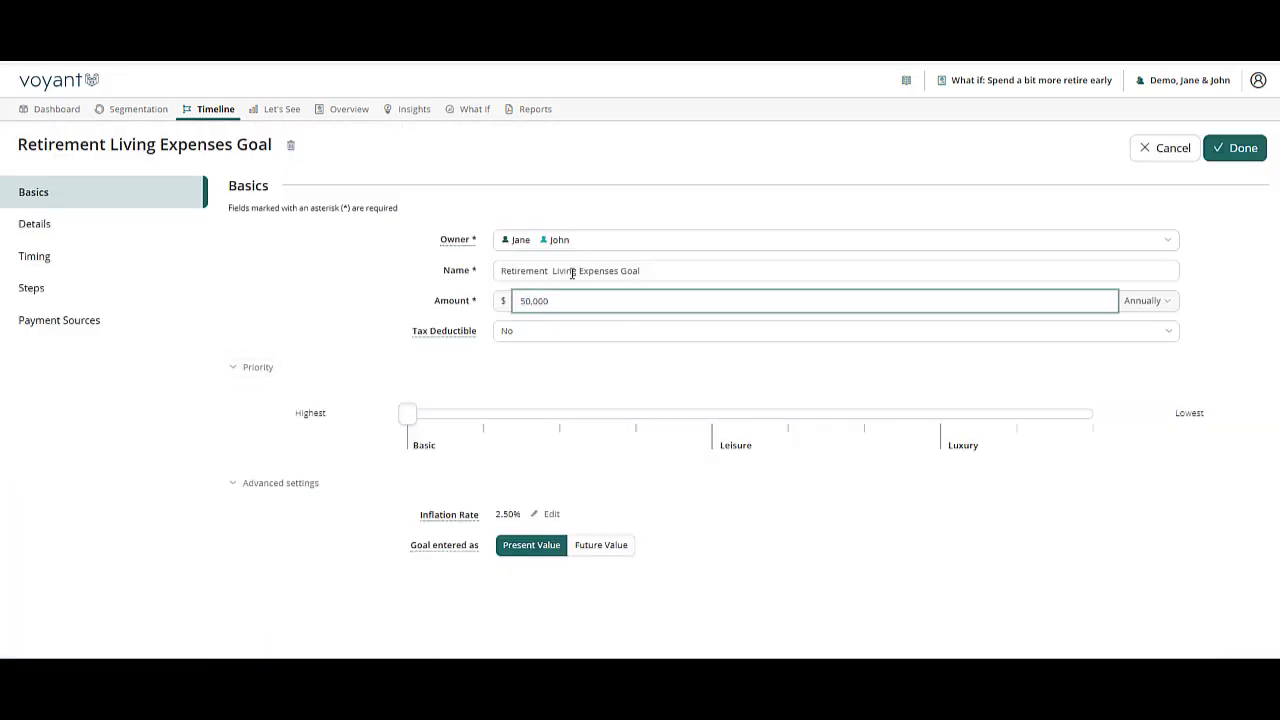
{"action": "type", "text": "65,000"}
{"action": "left_click", "coordinate": [1232, 152]}
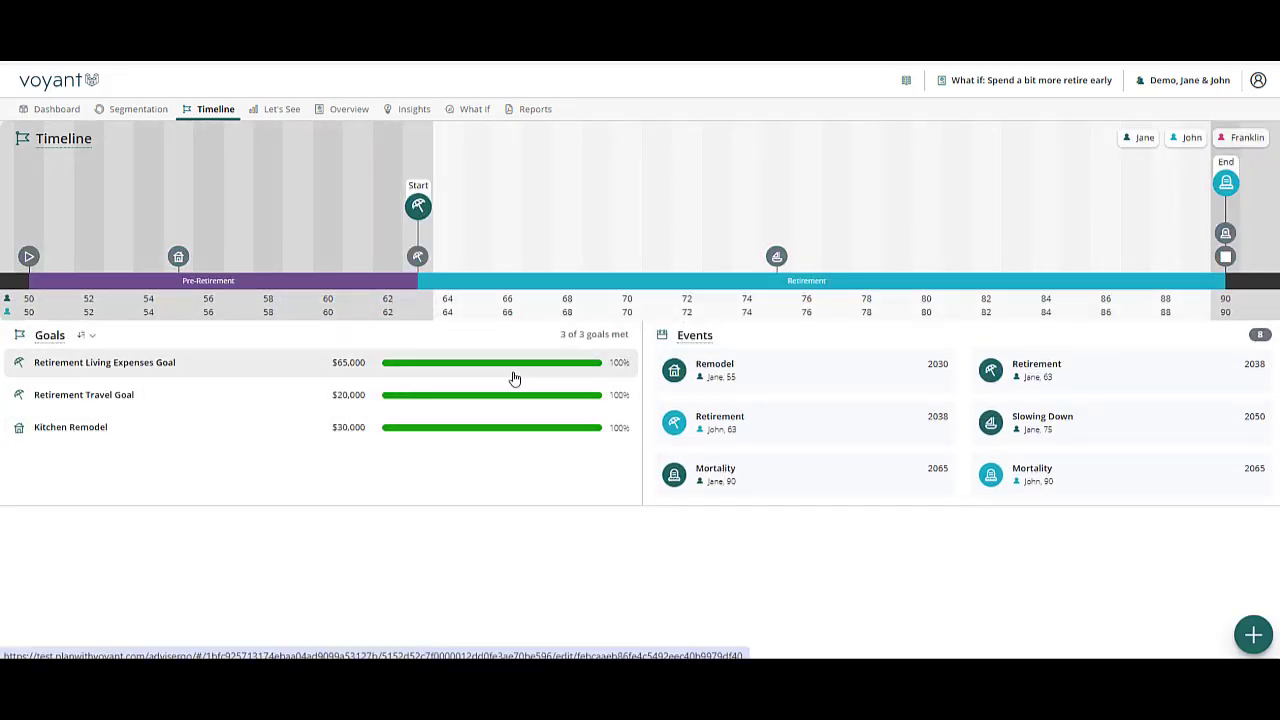
- Compare the charts of What if: Spend a bit more retire early and the Base Plan for cash flow and assets
{"action": "left_click", "coordinate": [271, 113]}
{"action": "left_click", "coordinate": [271, 231]}
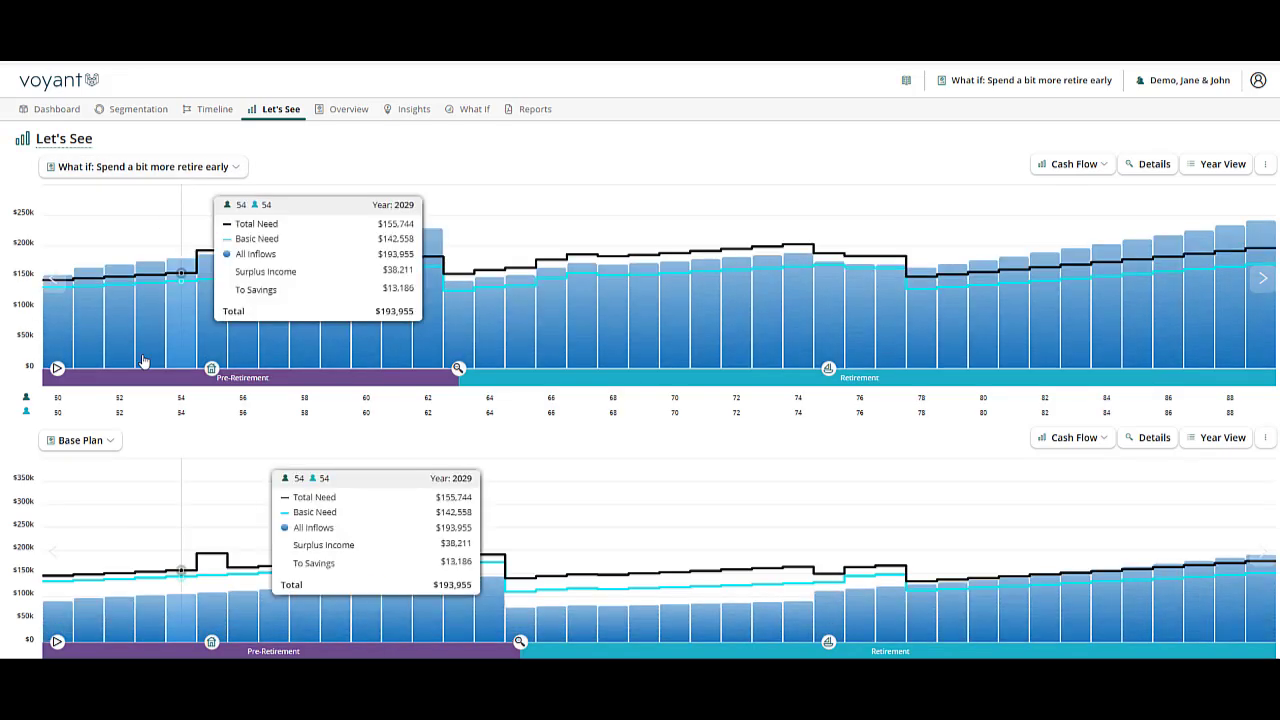
{"action": "left_click", "coordinate": [274, 109]}
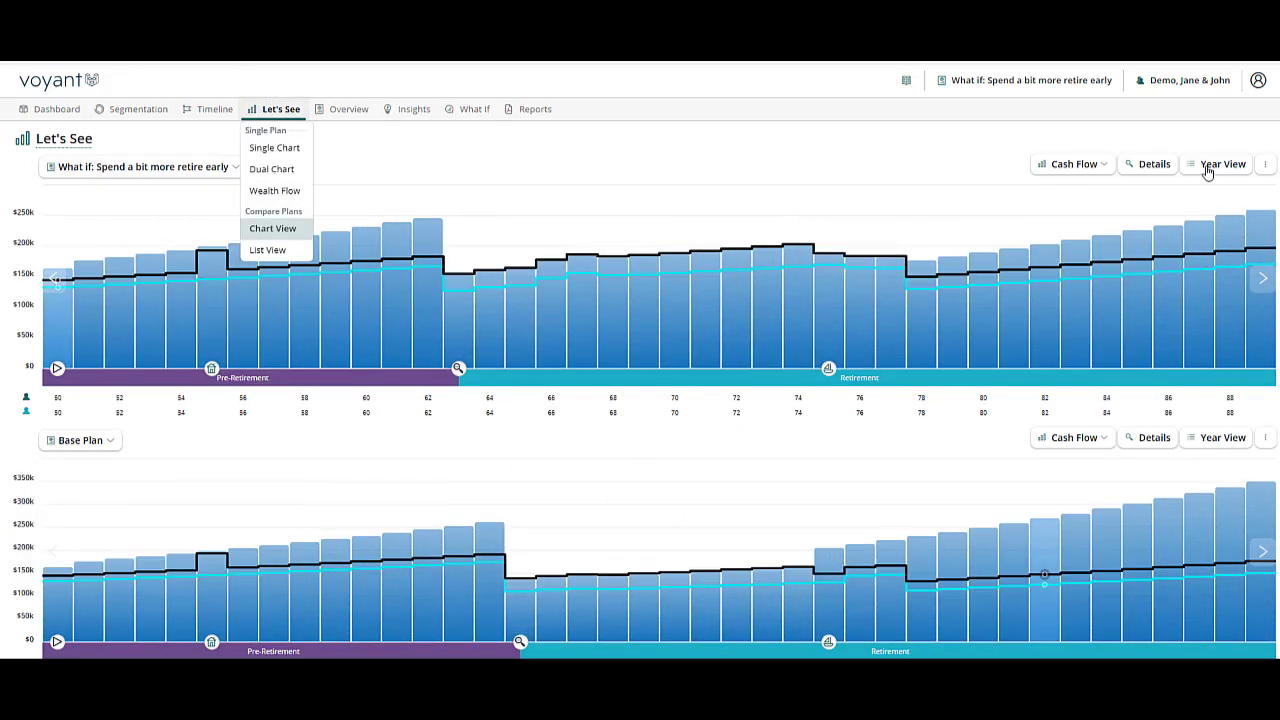
{"action": "left_click", "coordinate": [1066, 164]}
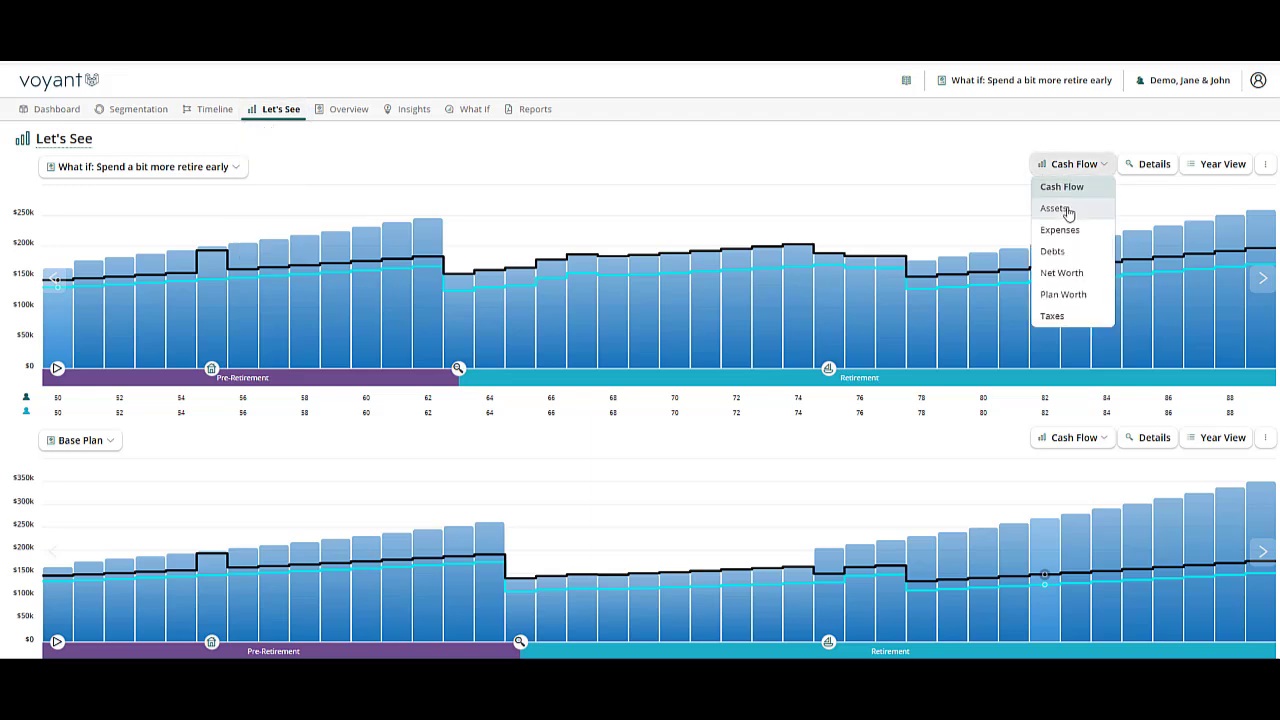
{"action": "left_click", "coordinate": [1062, 209]}
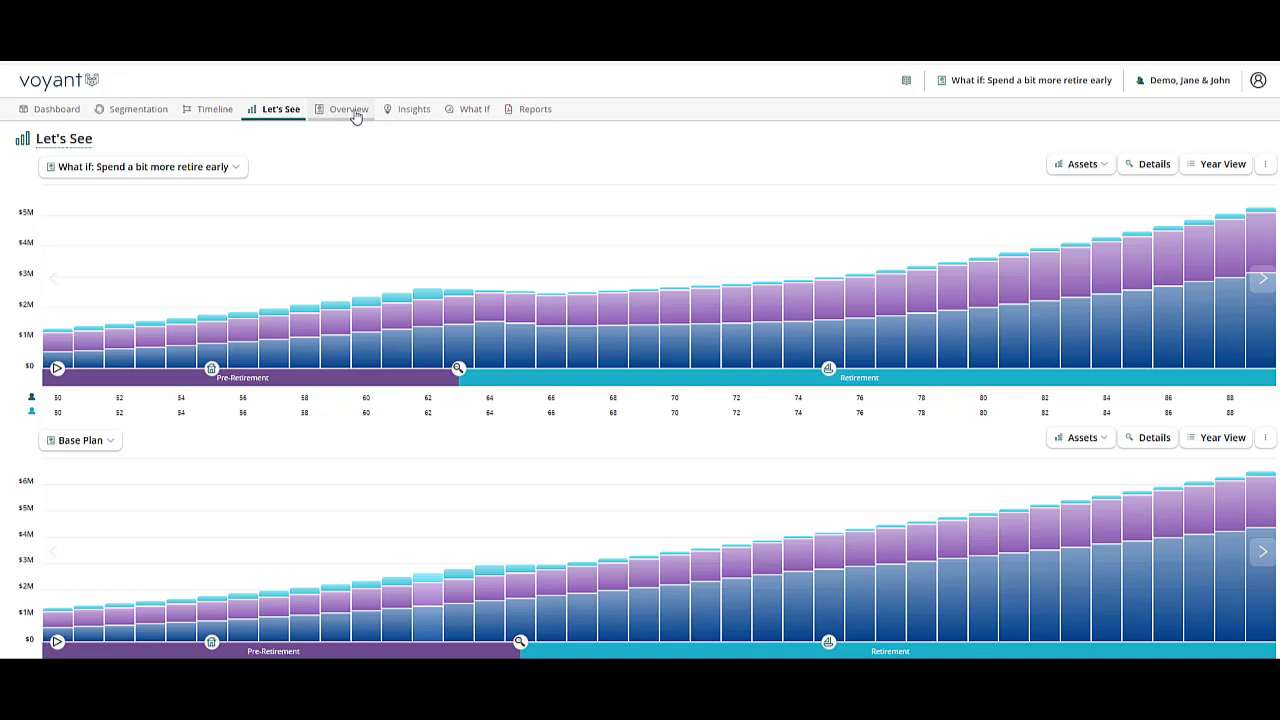
- Start a client report package with the Base Plan's Plan Facts and Assumptions, Financial Summary and Retirement Summary reports
{"action": "left_click", "coordinate": [530, 113]}
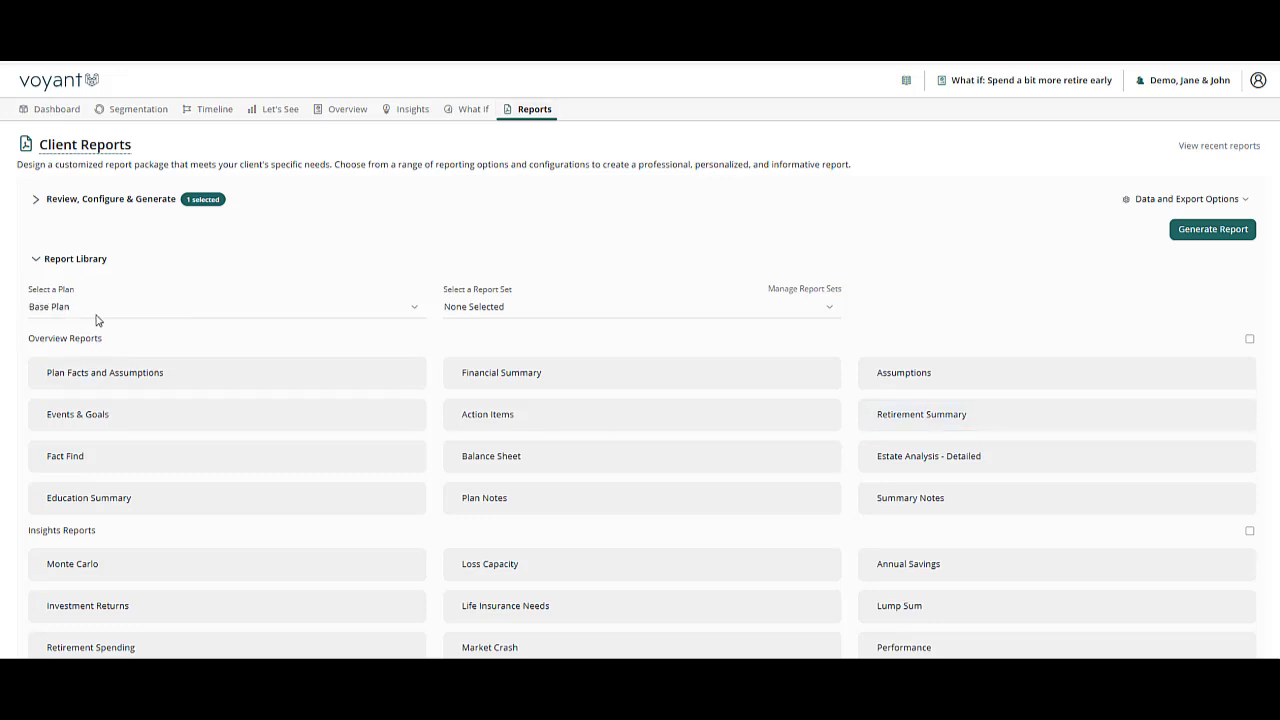
{"action": "left_click", "coordinate": [62, 309]}
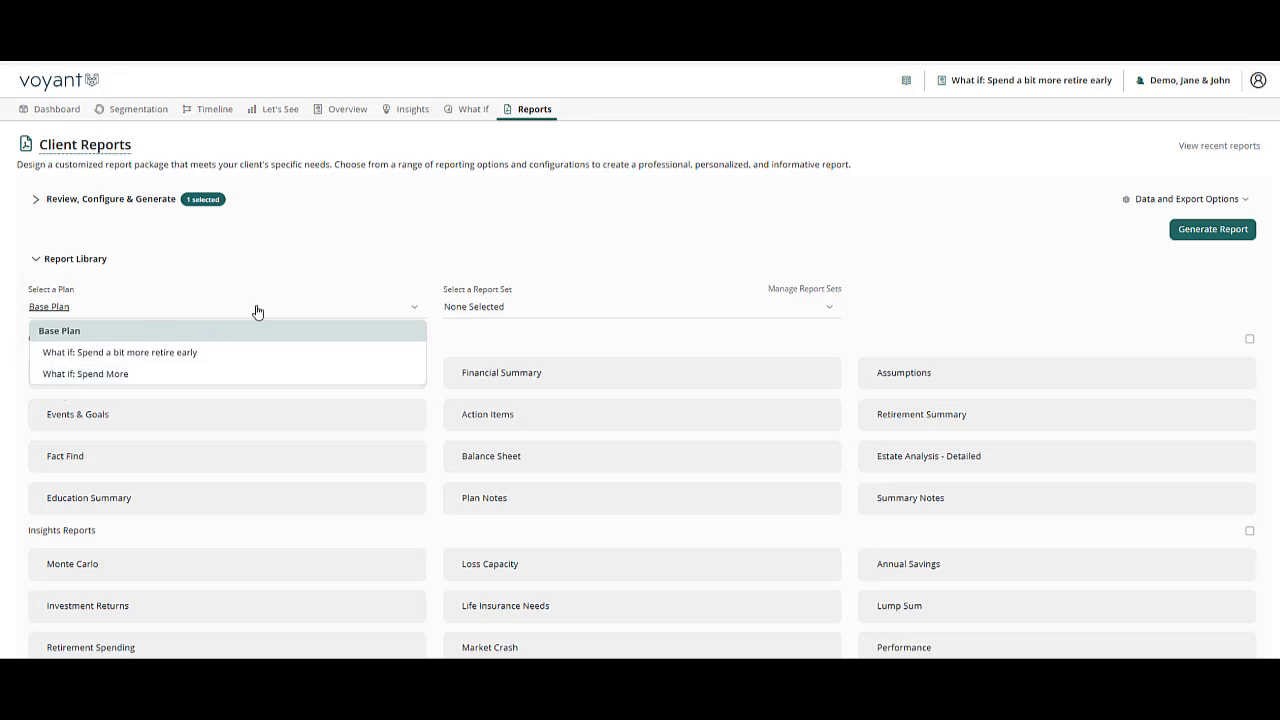
{"action": "left_click", "coordinate": [638, 260]}
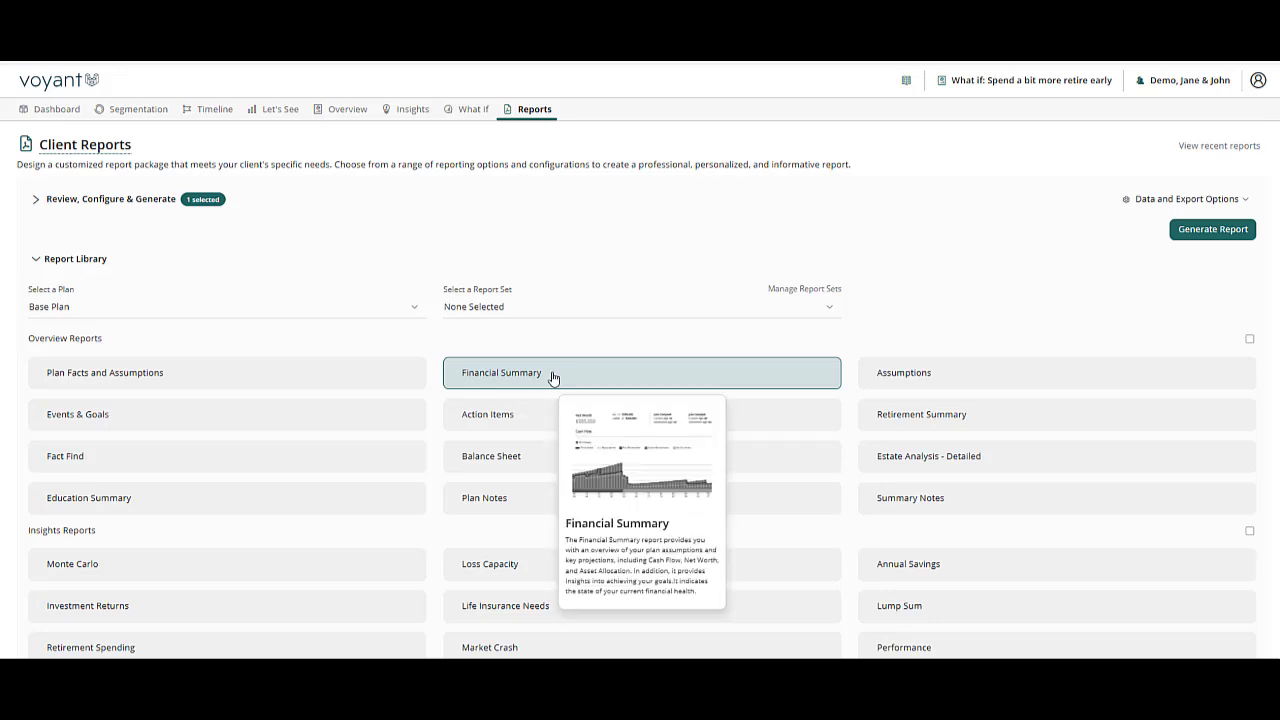
{"action": "left_click", "coordinate": [206, 377]}
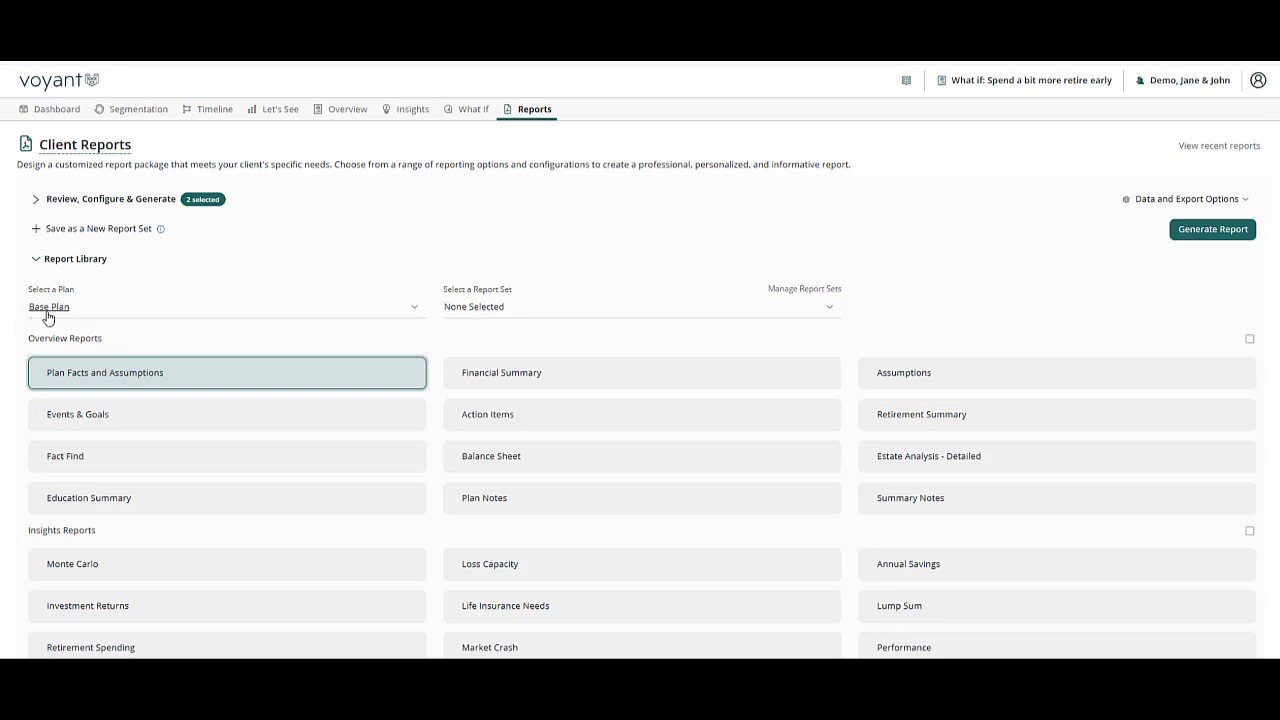
{"action": "left_click", "coordinate": [549, 375]}
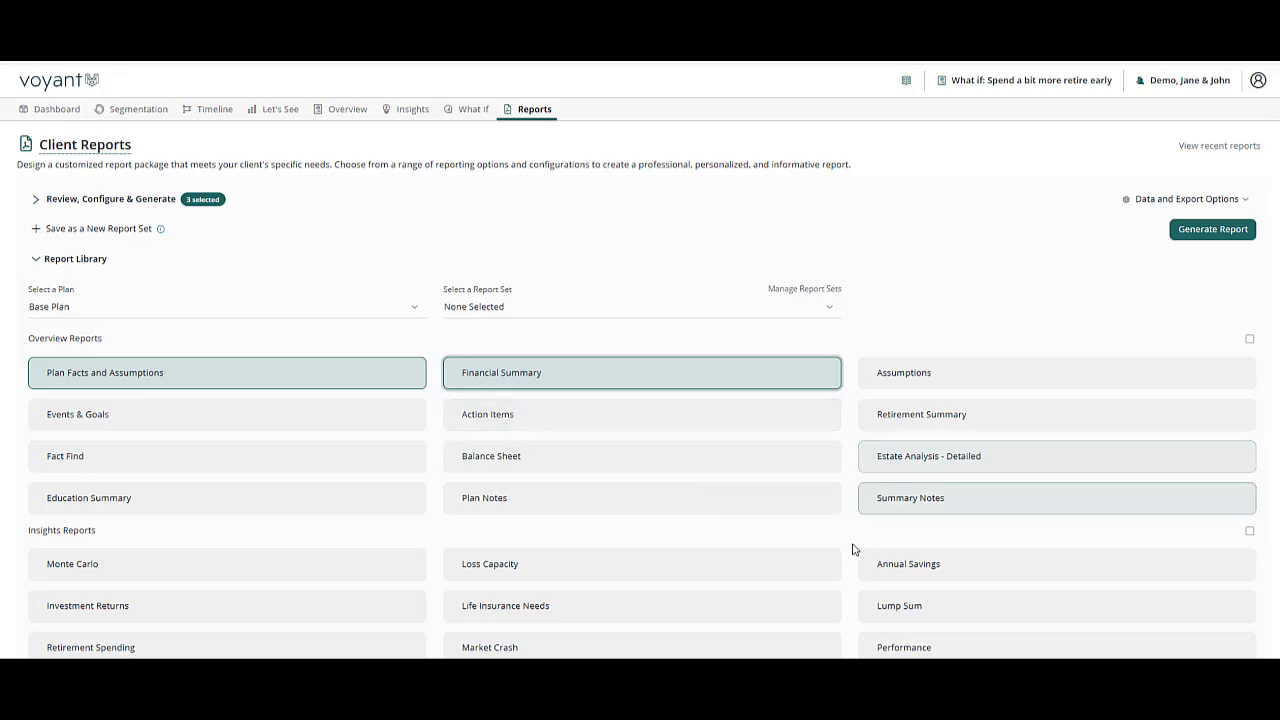
{"action": "scroll", "coordinate": [851, 549], "scroll_direction": "down", "scroll_amount": 3}
{"action": "left_click", "coordinate": [983, 164]}
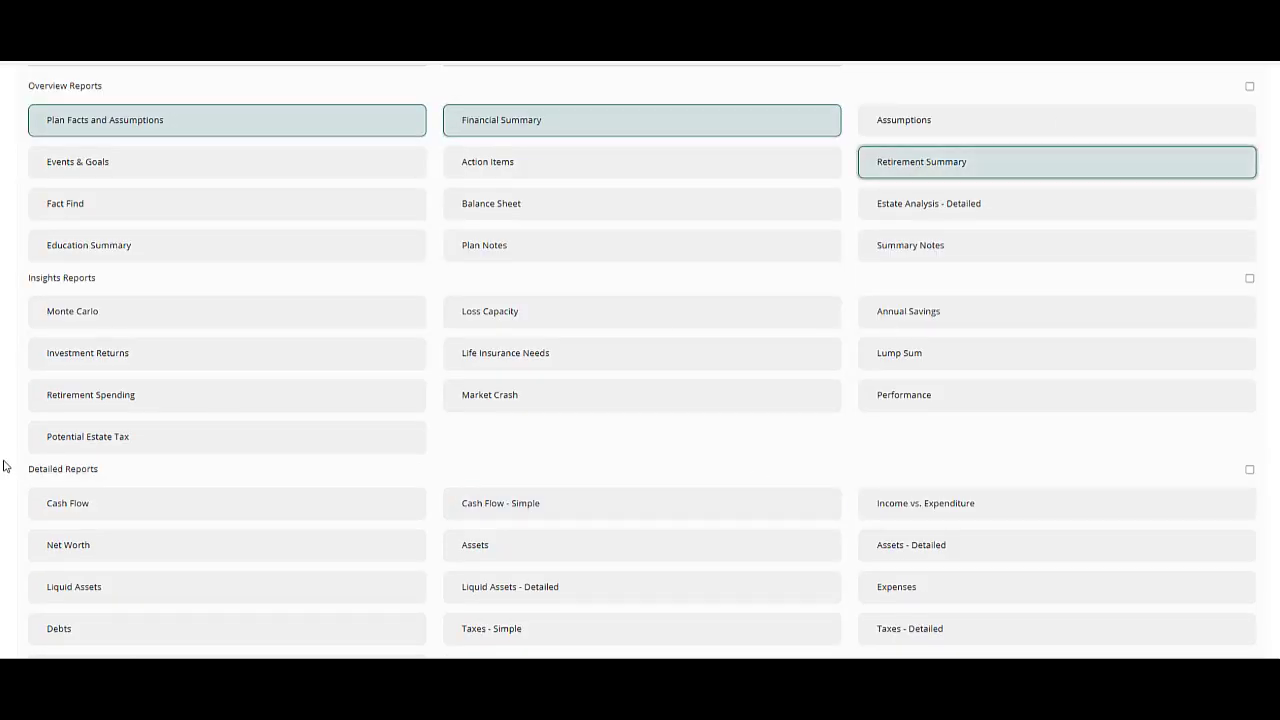
- Add the Base Plan's Retirement Spending, Cash Flow and Assets reports and review the list of selected reports
{"action": "left_click", "coordinate": [95, 397]}
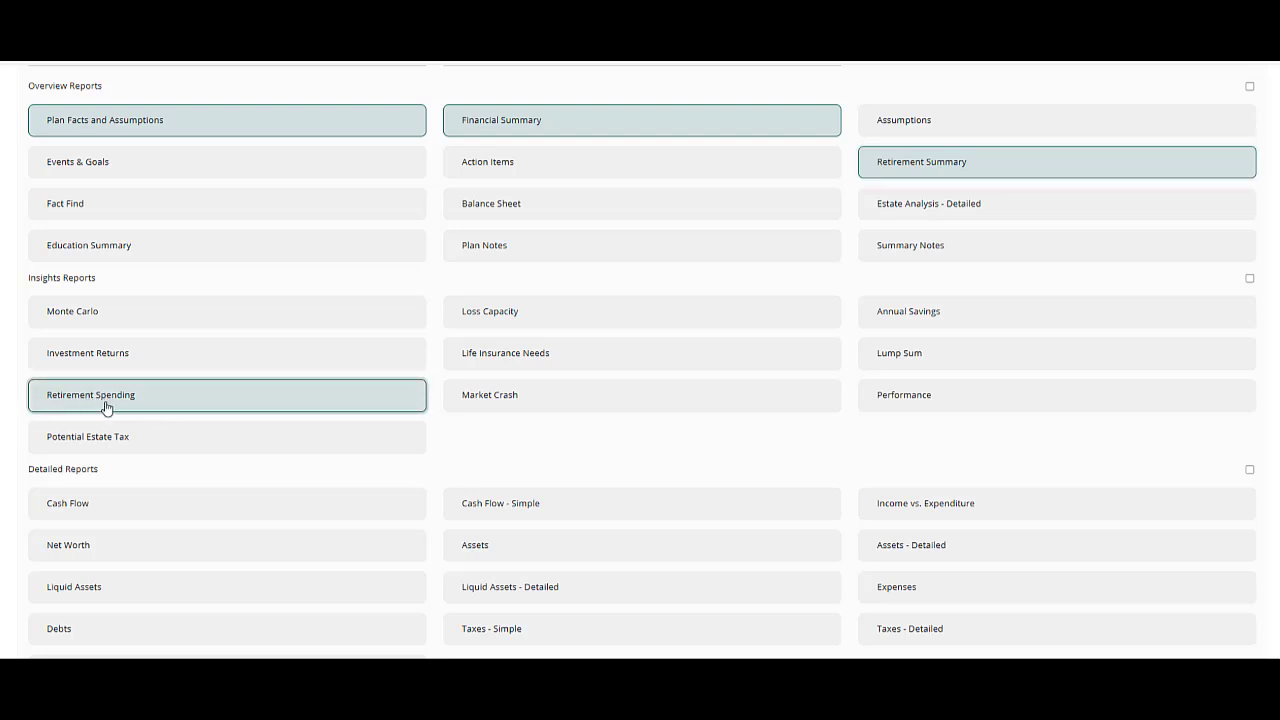
{"action": "scroll", "coordinate": [414, 523], "scroll_direction": "down", "scroll_amount": 1}
{"action": "left_click", "coordinate": [110, 457]}
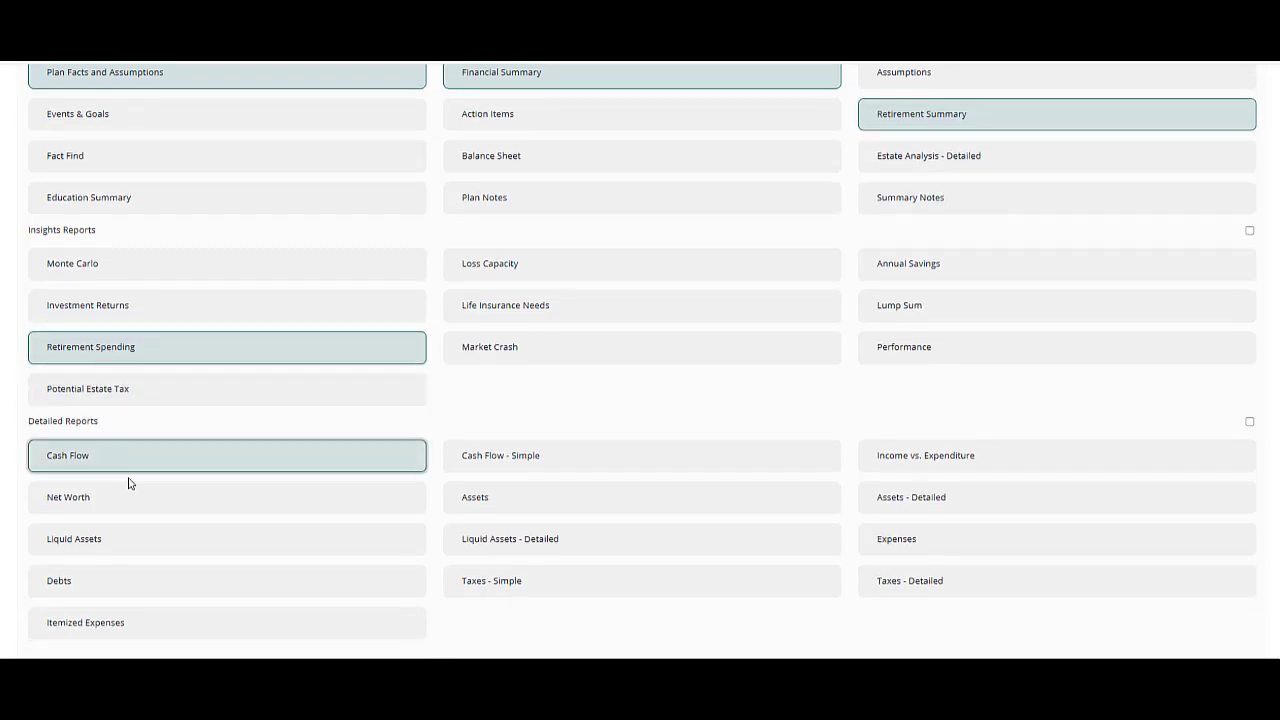
{"action": "left_click", "coordinate": [534, 506]}
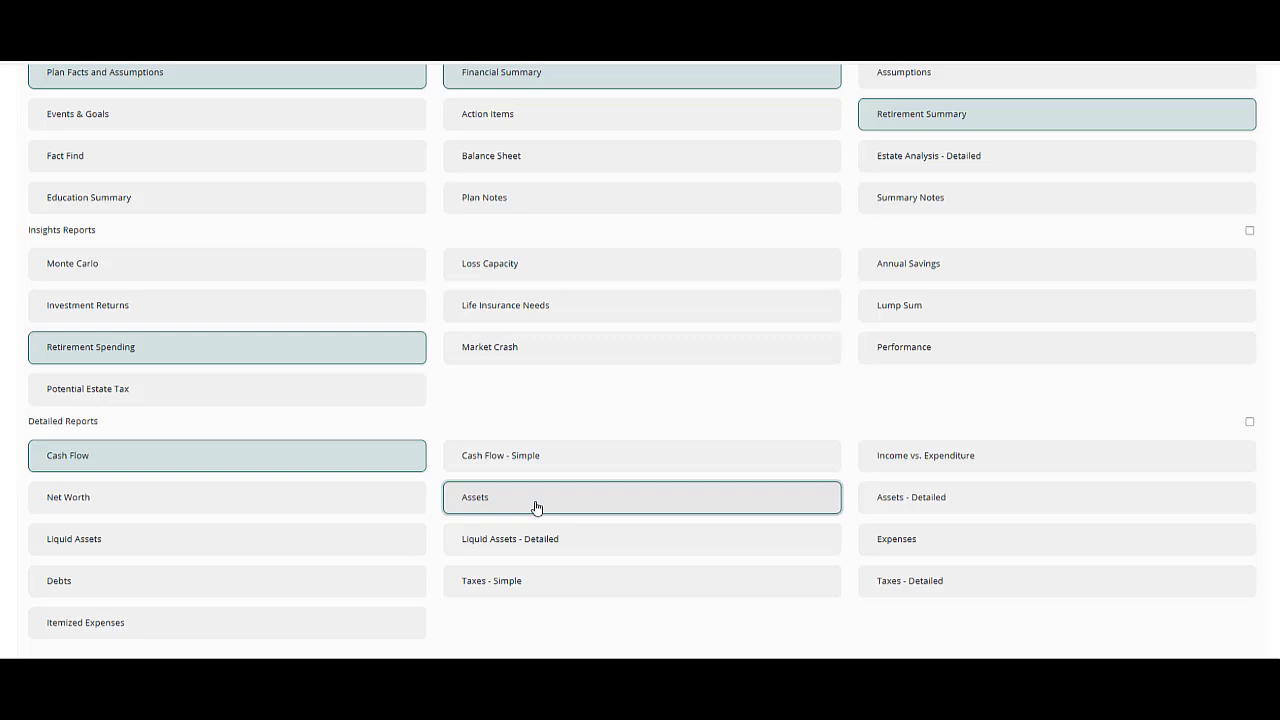
{"action": "left_click", "coordinate": [145, 500]}
{"action": "scroll", "coordinate": [740, 560], "scroll_direction": "up", "scroll_amount": 3}
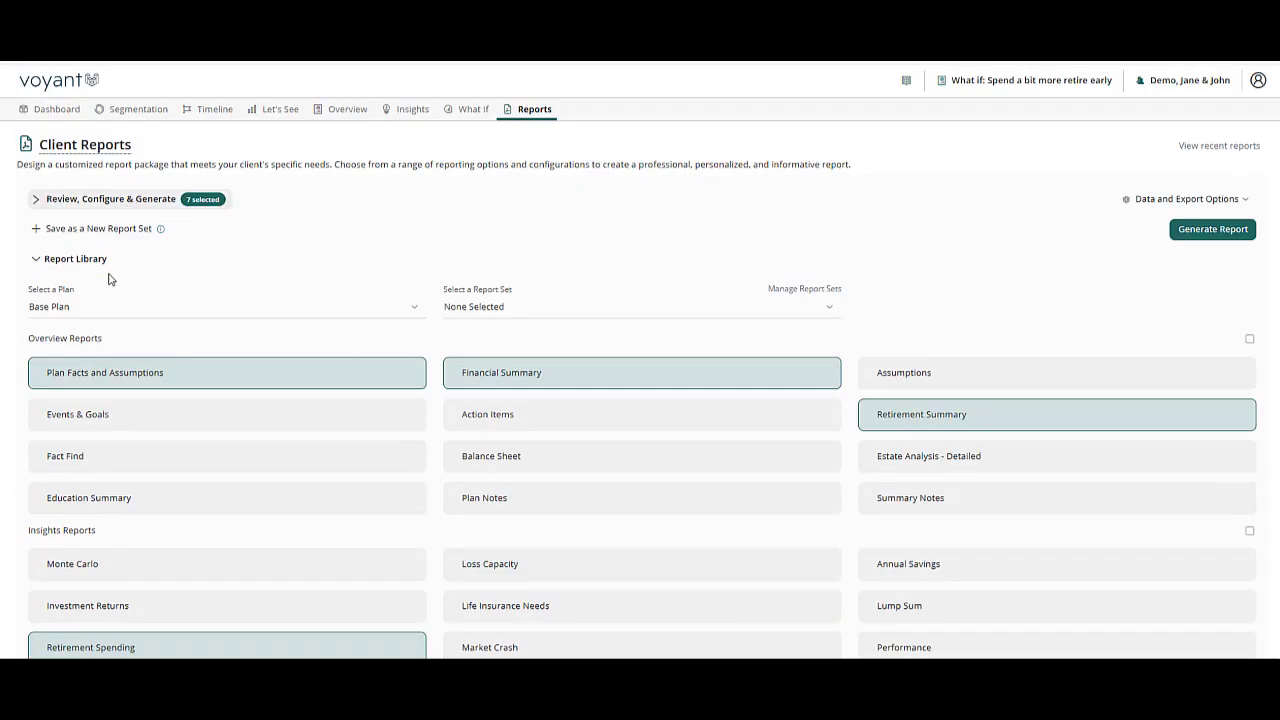
{"action": "left_click", "coordinate": [110, 199]}
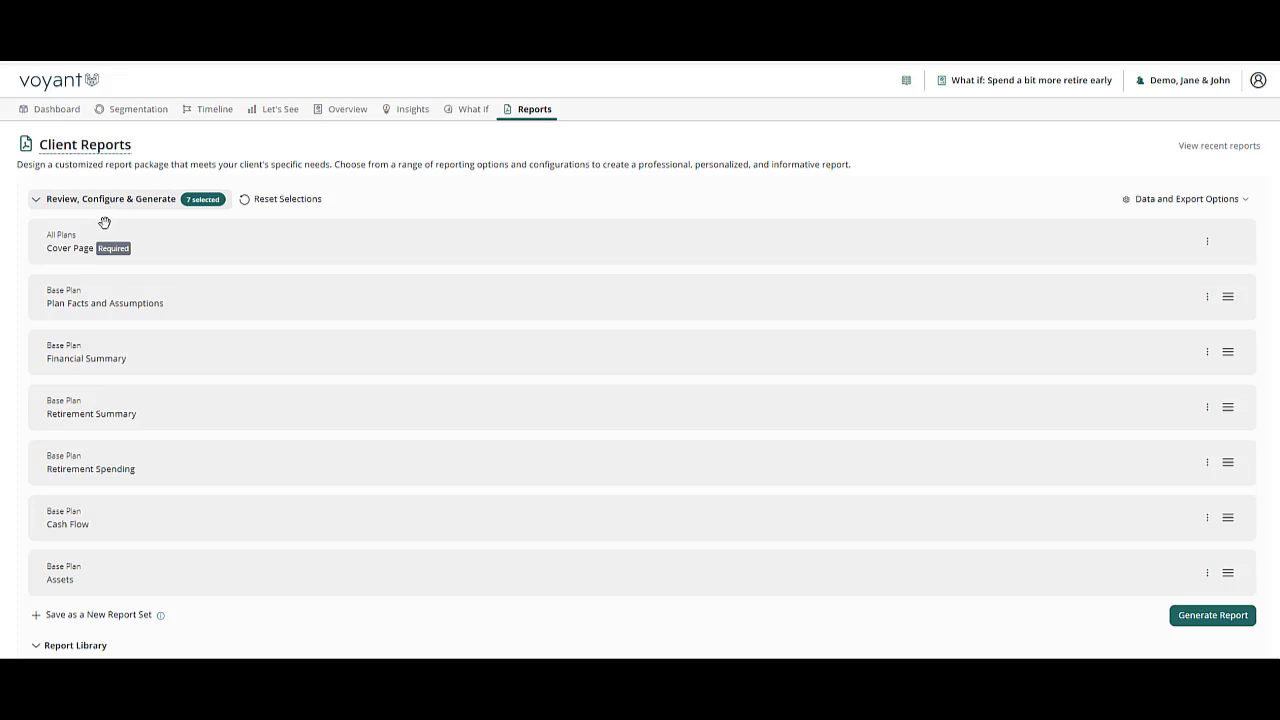
{"action": "scroll", "coordinate": [583, 543], "scroll_direction": "down", "scroll_amount": 3}
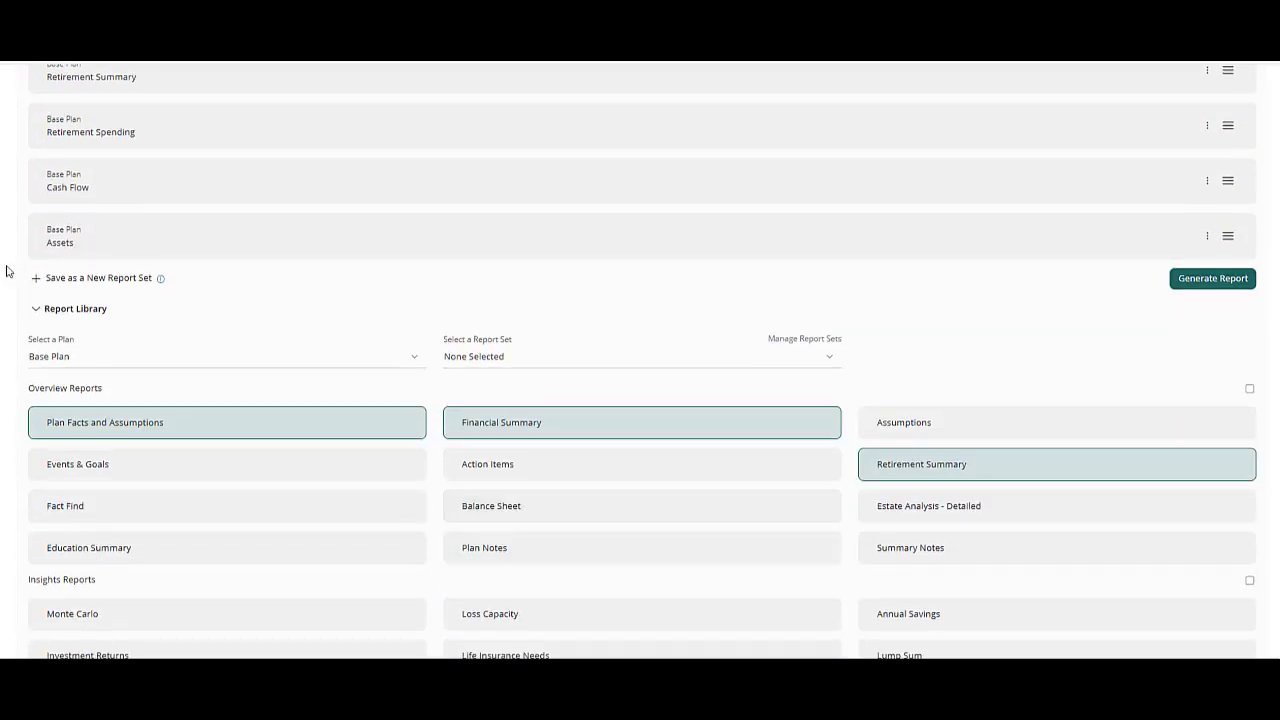
- Add the Financial Summary, Plan Facts and Assumptions, and Retirement Summary reports for What if: Spend a bit more retire early
{"action": "left_click", "coordinate": [87, 365]}
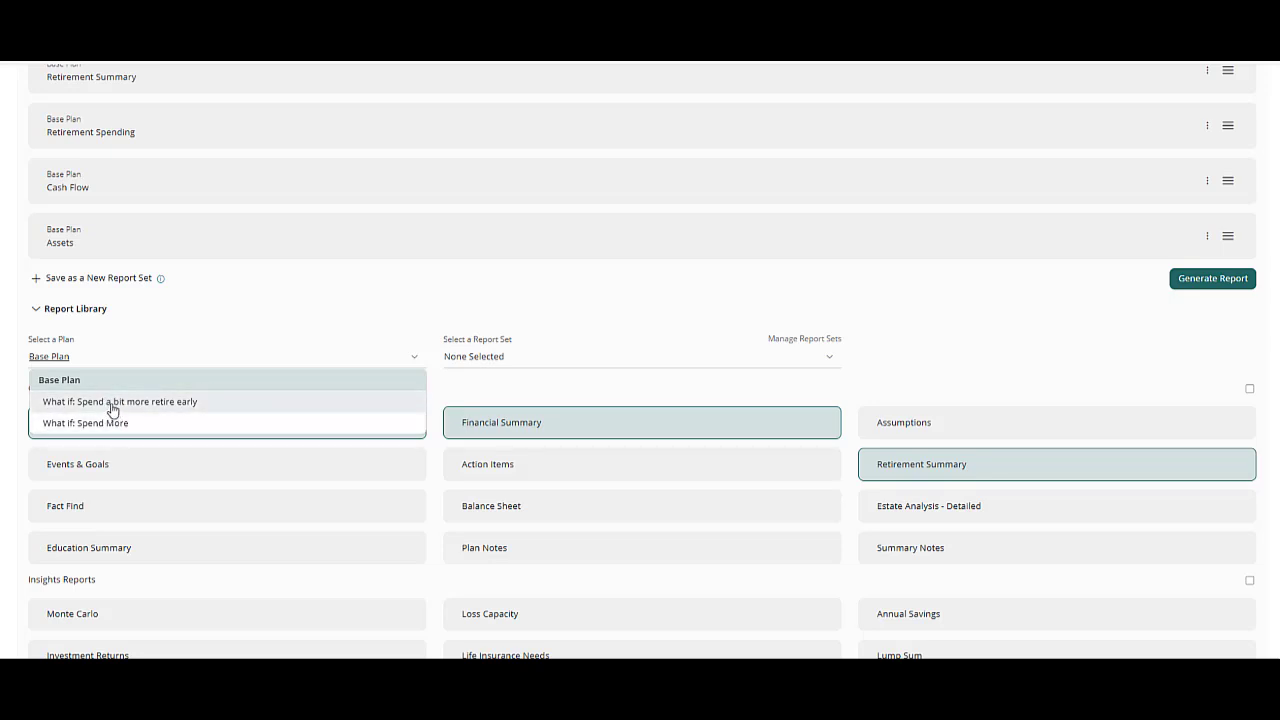
{"action": "left_click", "coordinate": [85, 404]}
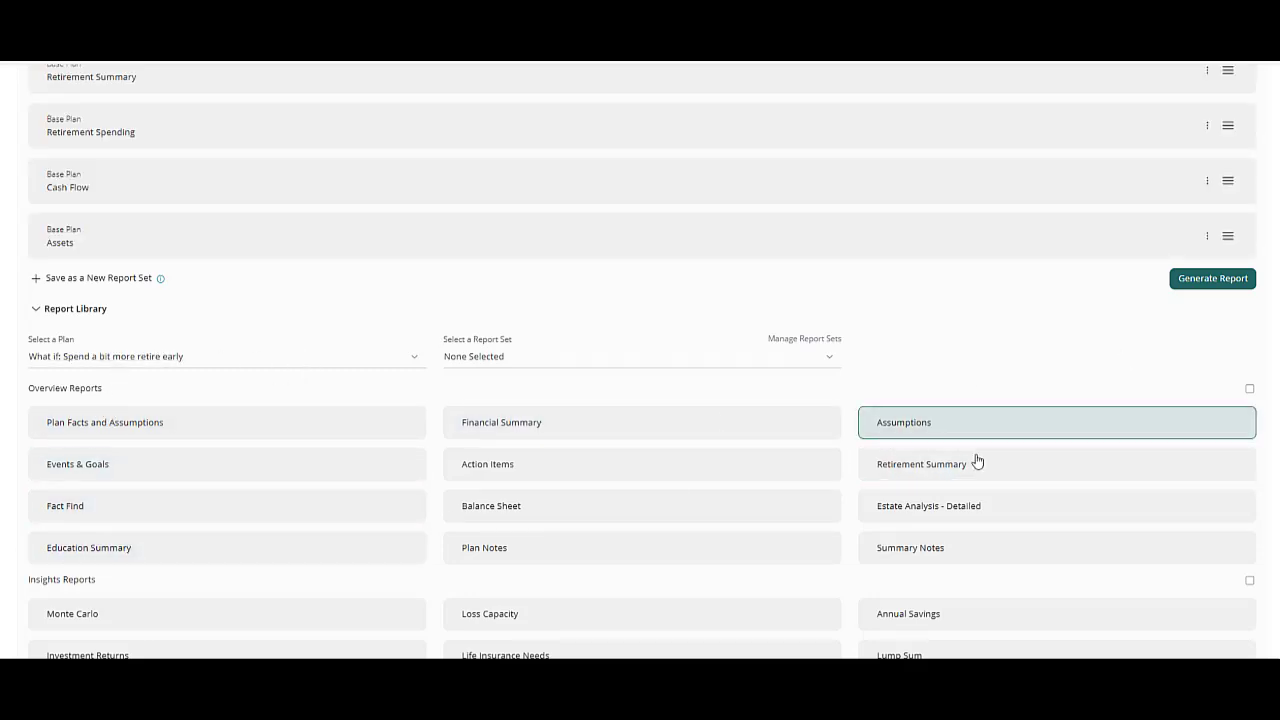
{"action": "left_click", "coordinate": [590, 421]}
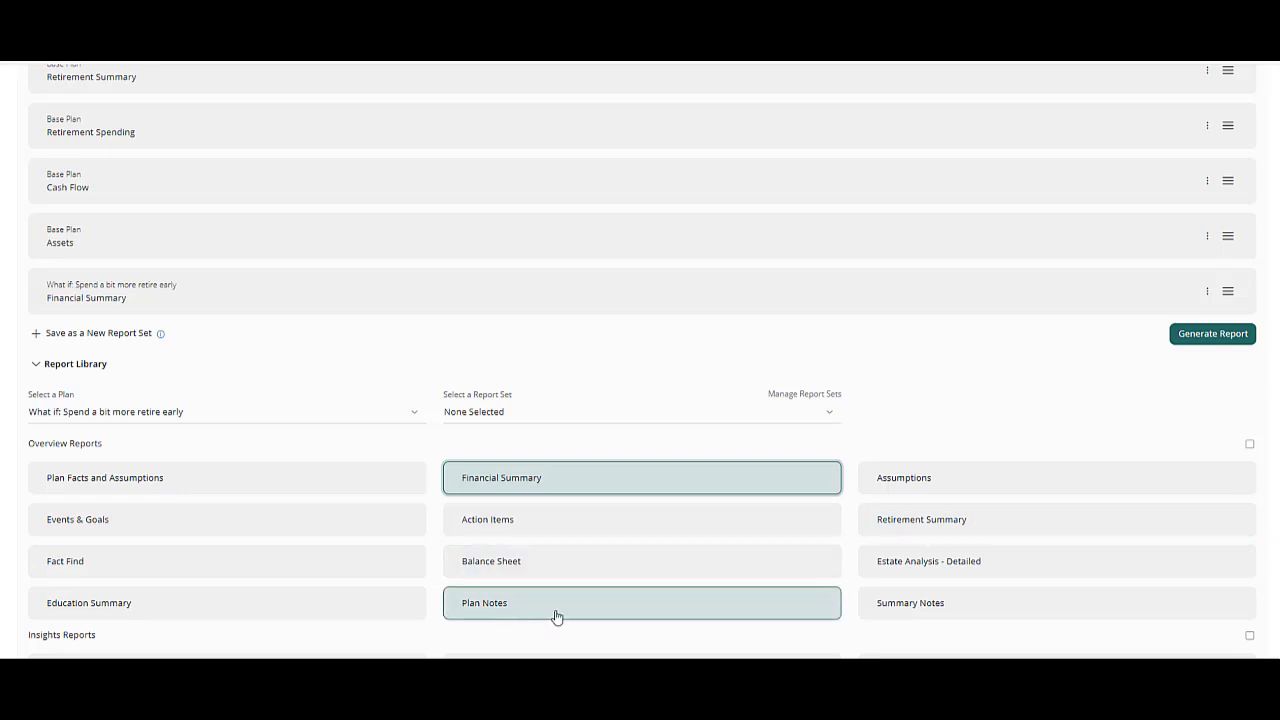
{"action": "left_click", "coordinate": [184, 490]}
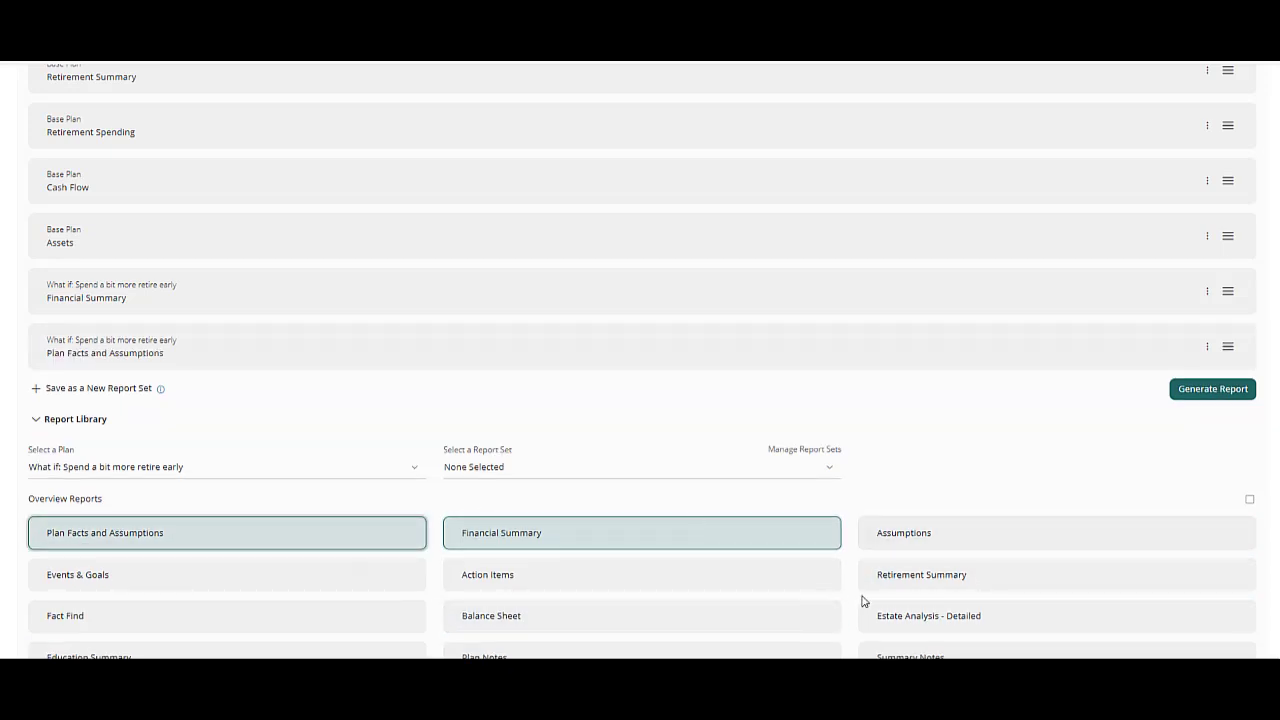
{"action": "left_click", "coordinate": [925, 585]}
- Add the same what-if plan's Retirement Spending, Cash Flow and Assets reports to the package
{"action": "scroll", "coordinate": [594, 574], "scroll_direction": "down", "scroll_amount": 3}
{"action": "left_click", "coordinate": [120, 530]}
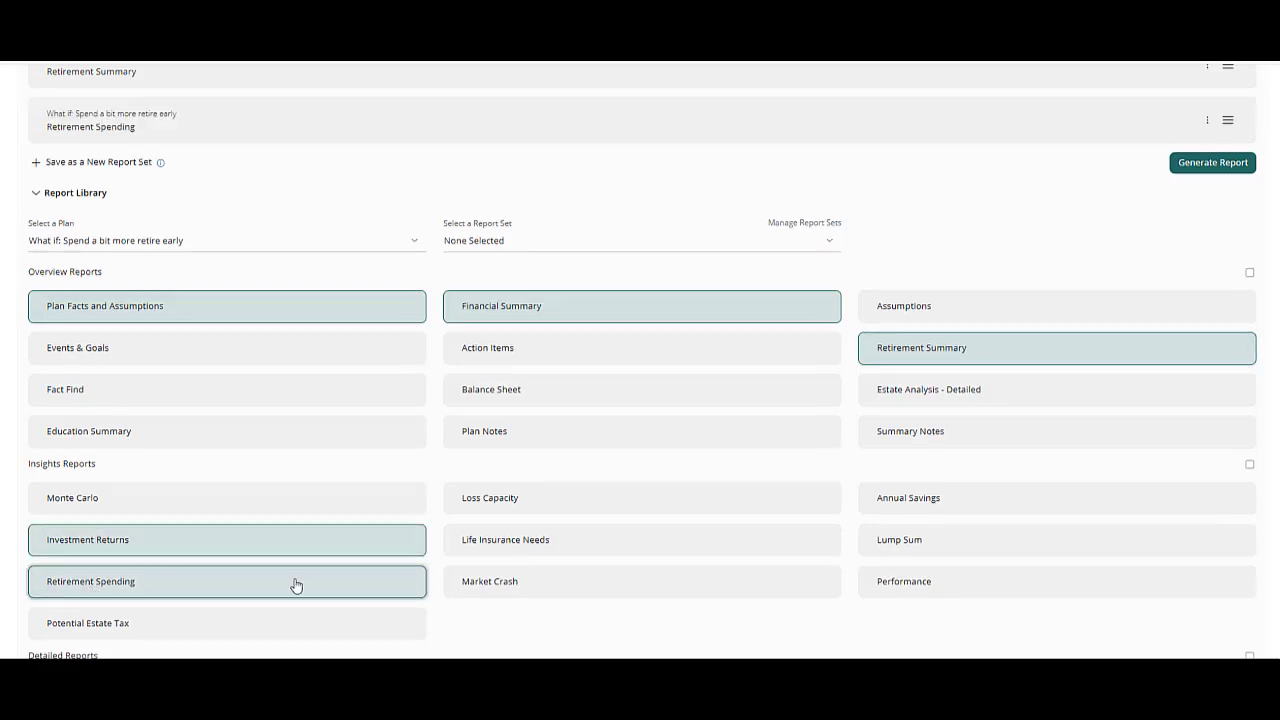
{"action": "scroll", "coordinate": [296, 585], "scroll_direction": "down", "scroll_amount": 3}
{"action": "left_click", "coordinate": [134, 457]}
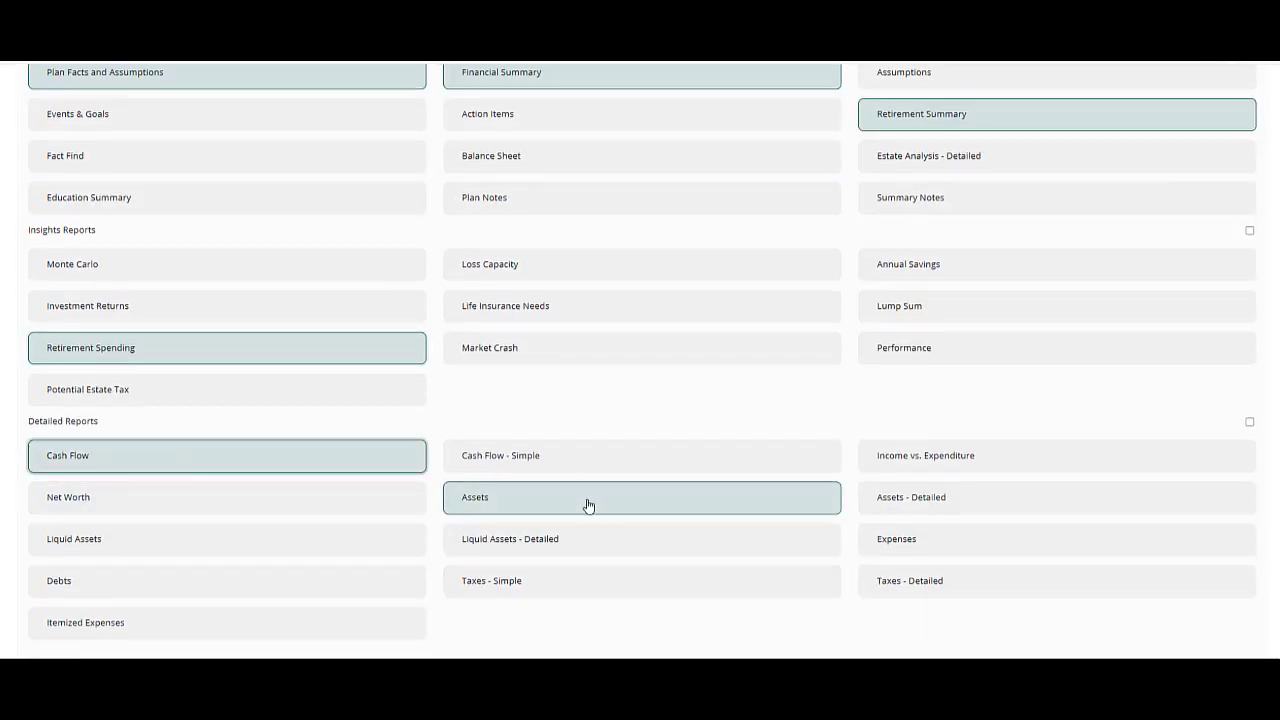
{"action": "left_click", "coordinate": [588, 505]}
- Review the order of the Base Plan and what-if reports in the complete selection list
{"action": "scroll", "coordinate": [1030, 360], "scroll_direction": "up", "scroll_amount": 10}
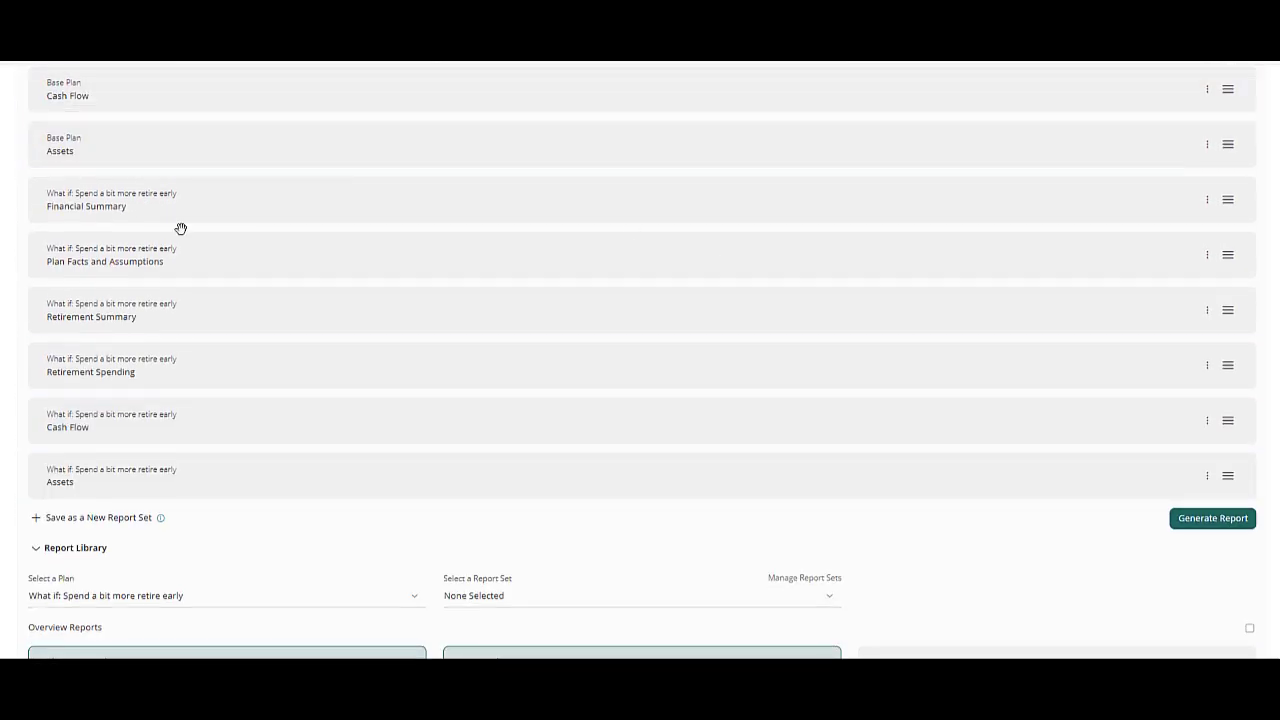
{"action": "scroll", "coordinate": [317, 440], "scroll_direction": "up", "scroll_amount": 5}
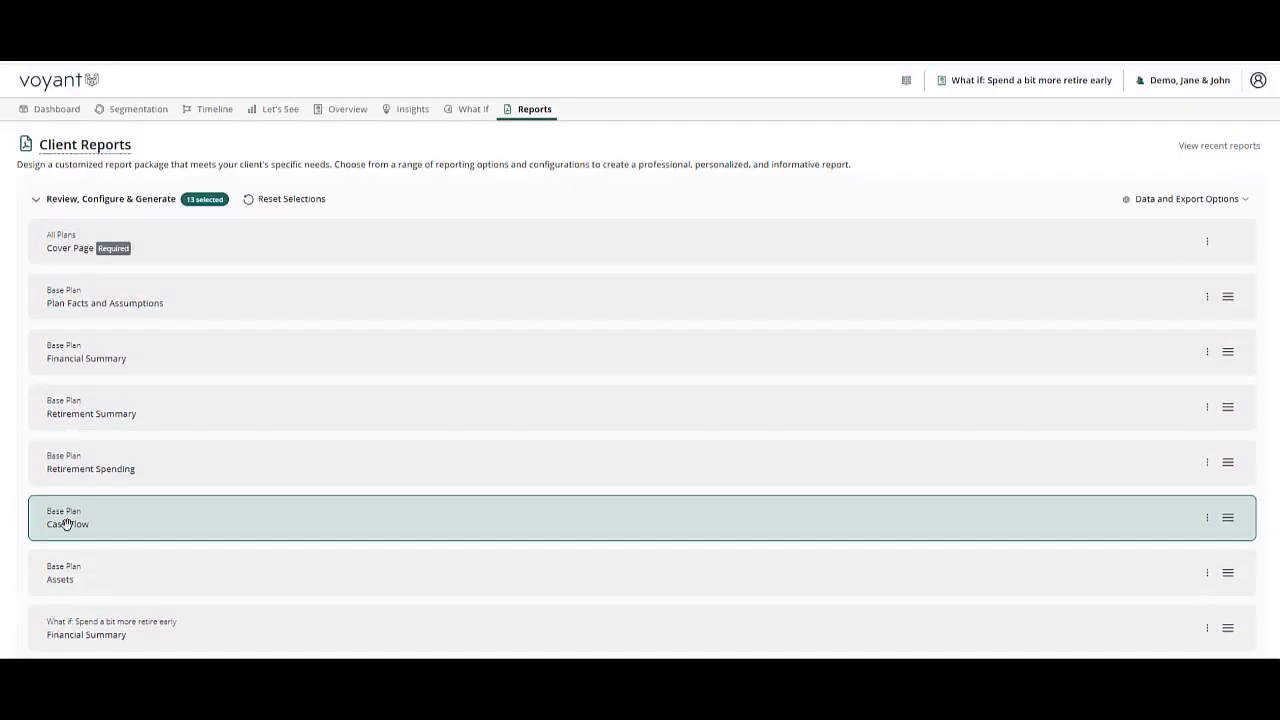
{"action": "scroll", "coordinate": [72, 568], "scroll_direction": "down", "scroll_amount": 1}
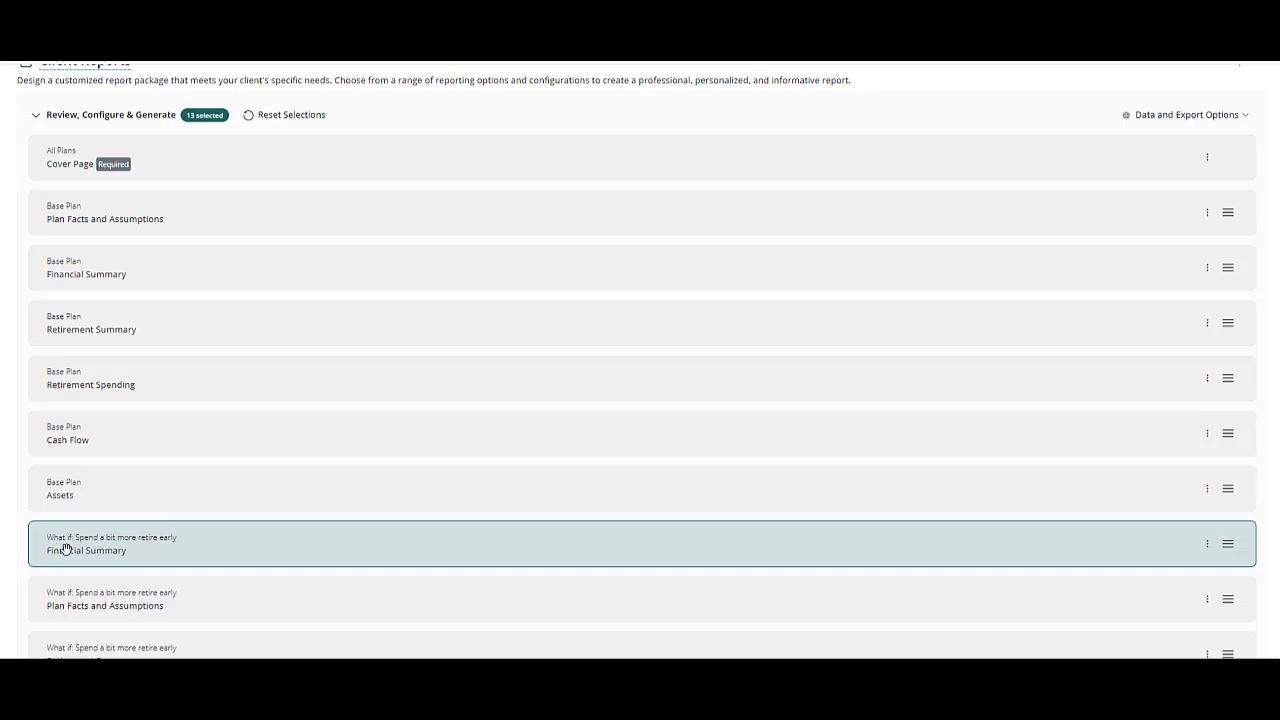
{"action": "scroll", "coordinate": [700, 560], "scroll_direction": "down", "scroll_amount": 5}
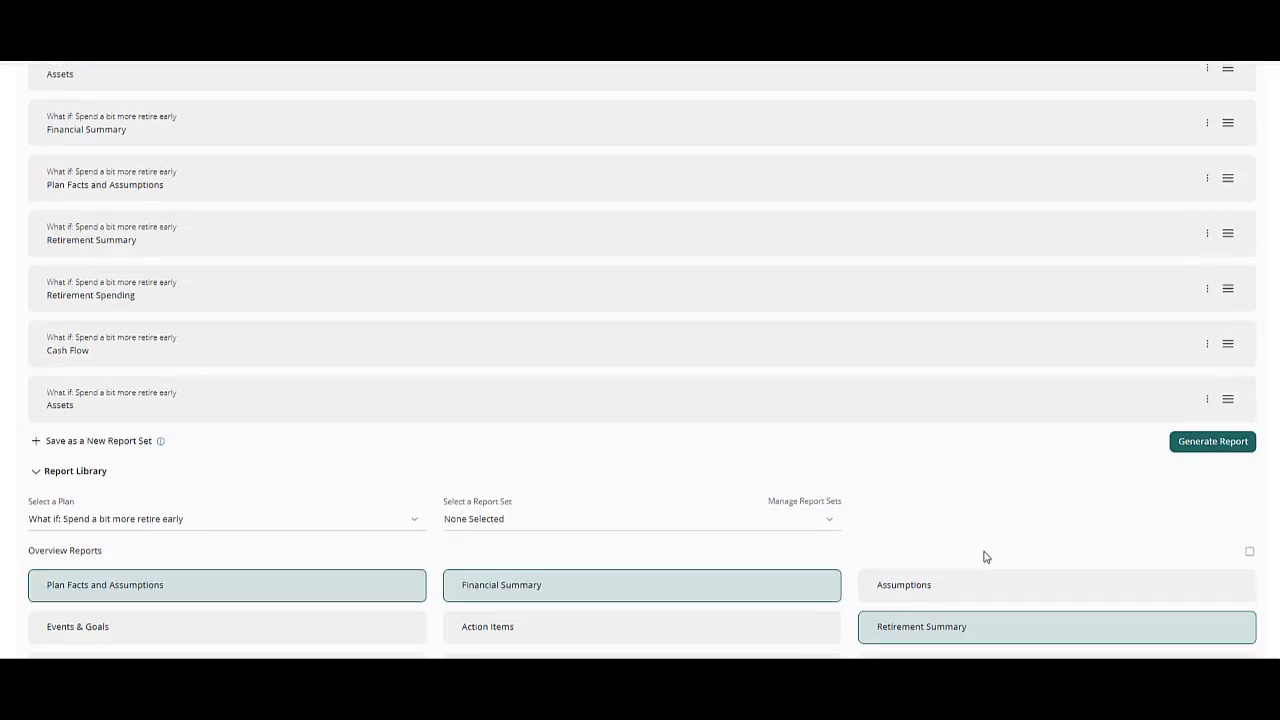
- Generate the client report package, open the resulting PDF and review its Plan Facts and Assumptions and Financial Summary pages
{"action": "left_click", "coordinate": [1220, 443]}
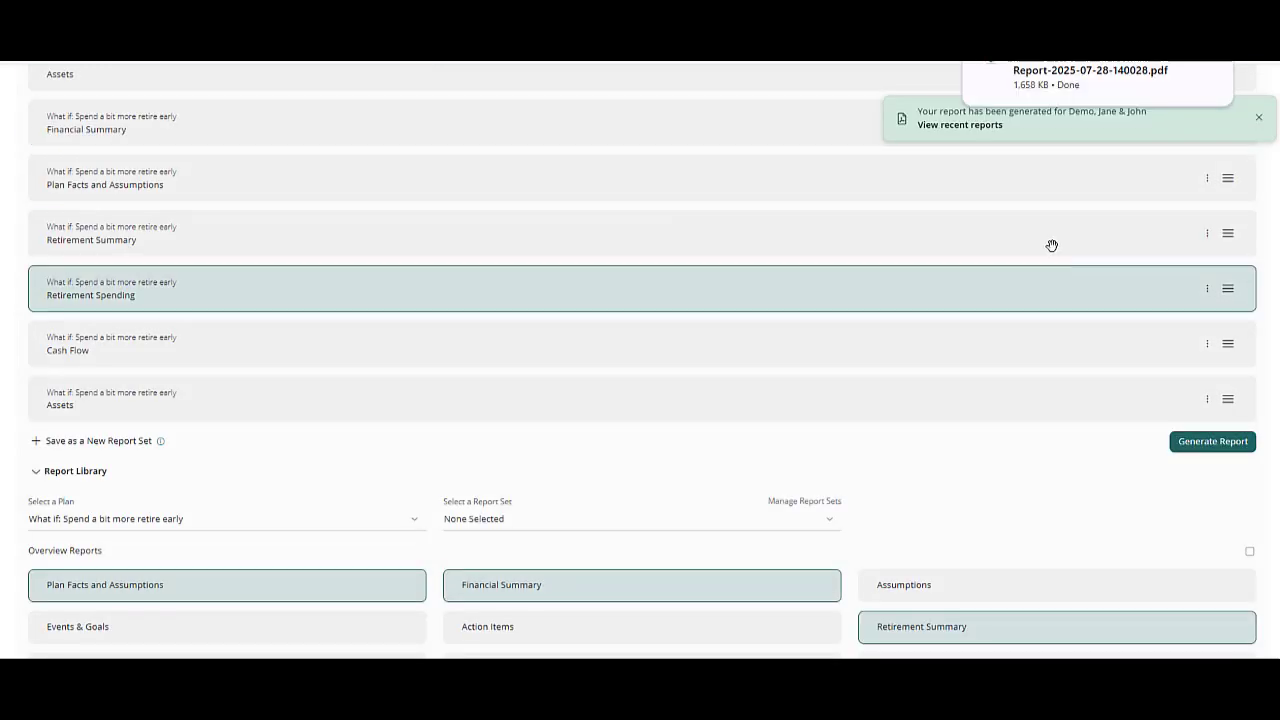
{"action": "left_click", "coordinate": [1008, 84]}
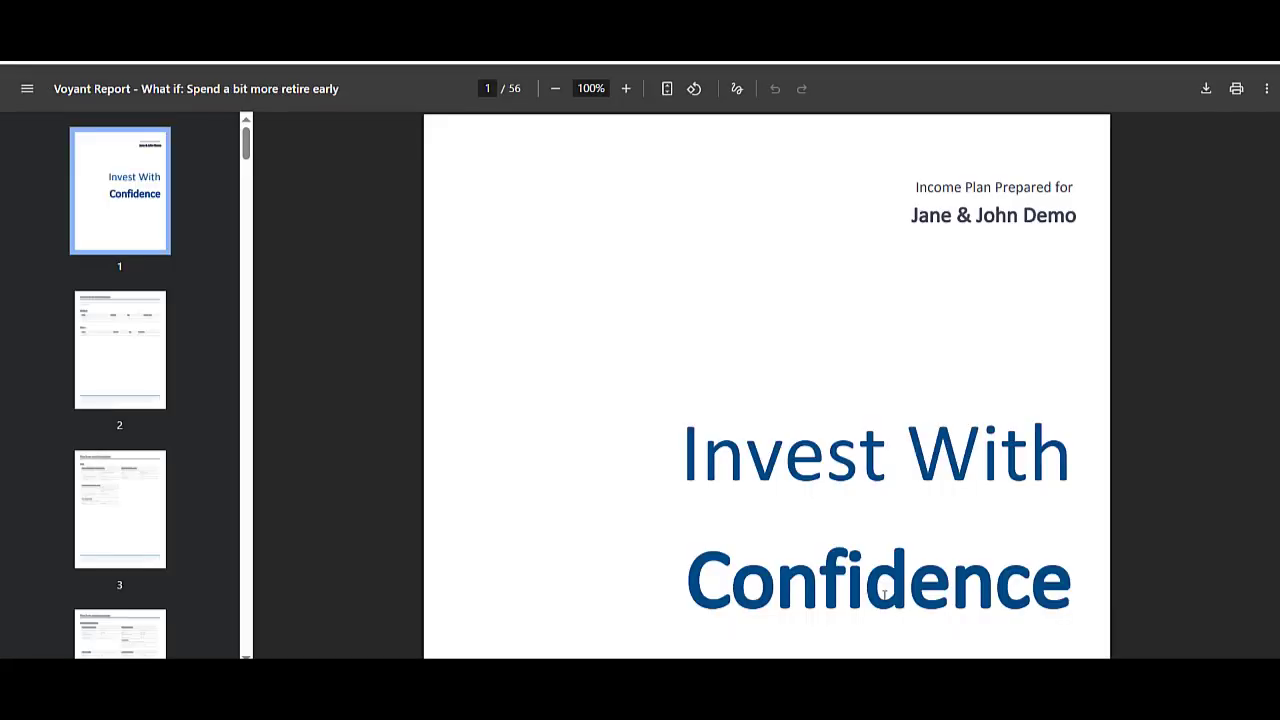
{"action": "scroll", "coordinate": [886, 491], "scroll_direction": "down", "scroll_amount": 9}
{"action": "scroll", "coordinate": [909, 507], "scroll_direction": "down", "scroll_amount": 10}
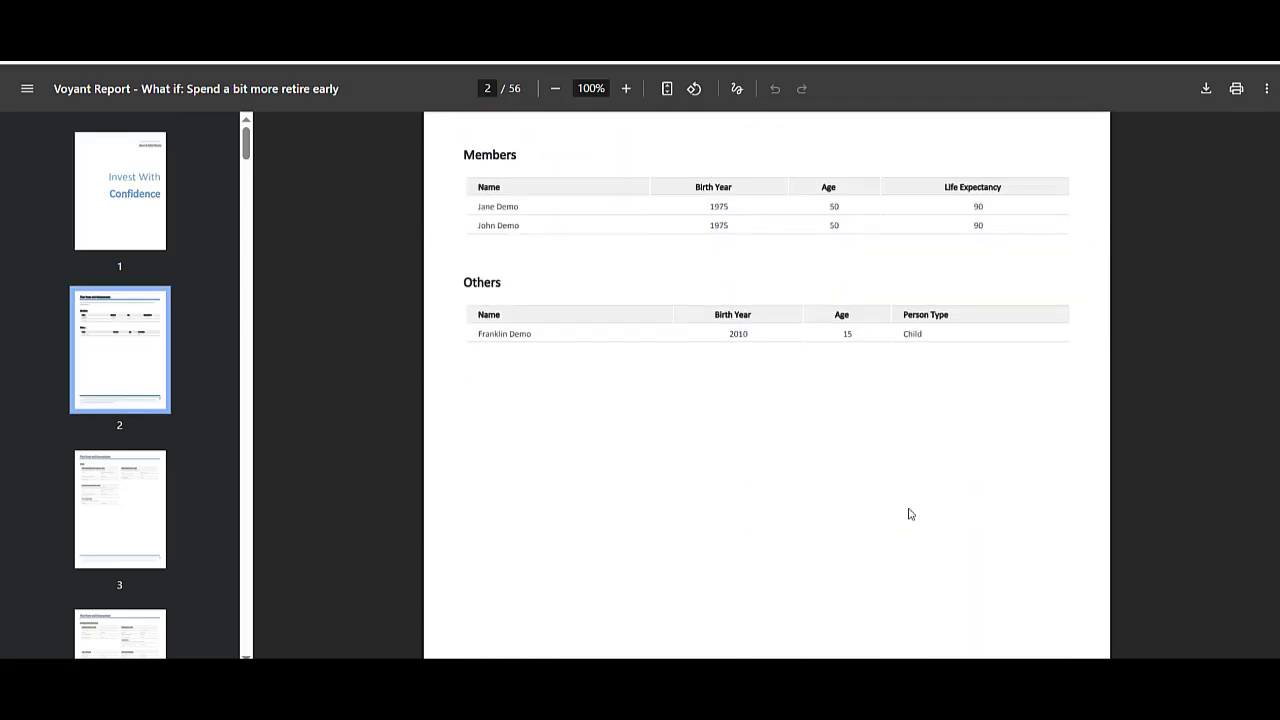
{"action": "scroll", "coordinate": [933, 551], "scroll_direction": "down", "scroll_amount": 12}
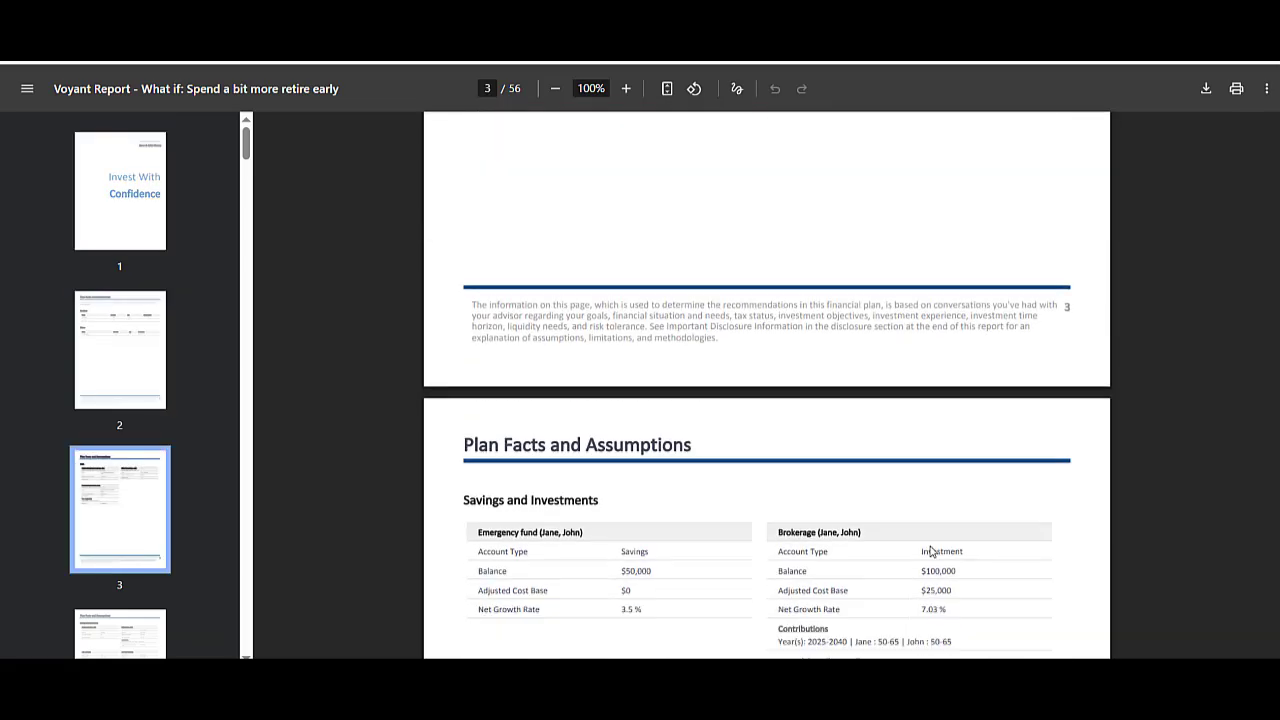
{"action": "scroll", "coordinate": [930, 557], "scroll_direction": "down", "scroll_amount": 10}
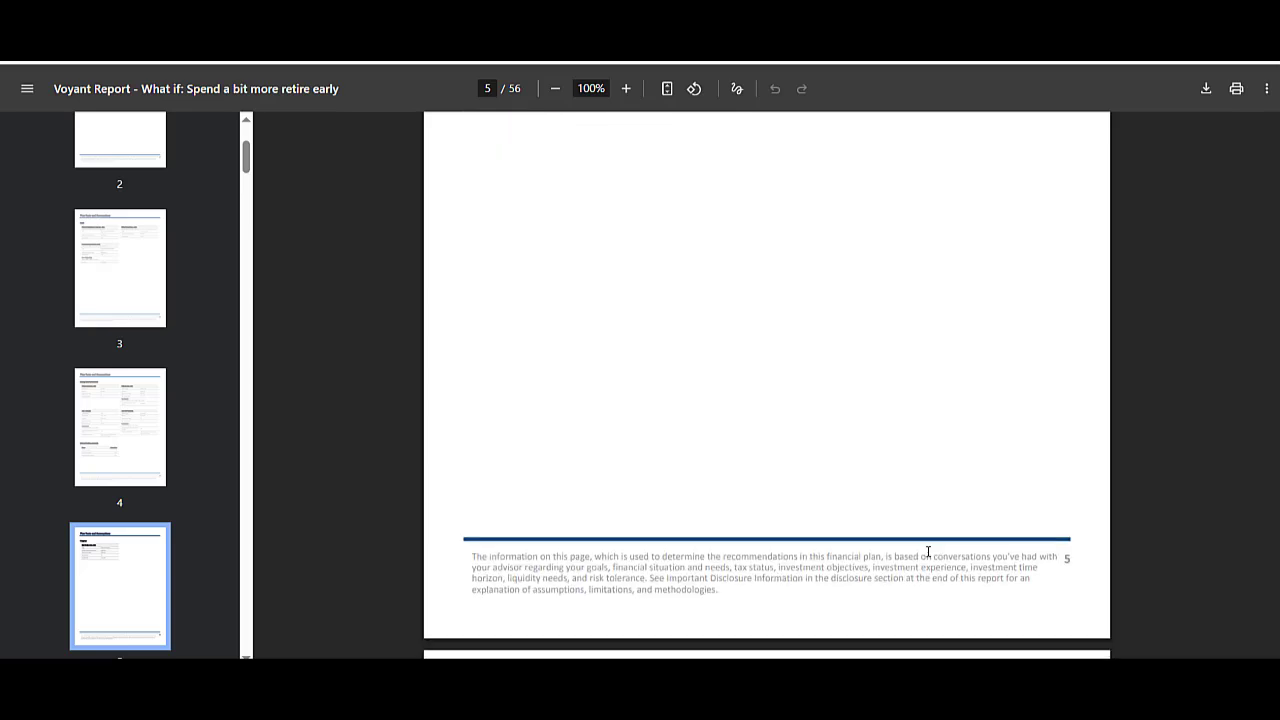
{"action": "scroll", "coordinate": [927, 557], "scroll_direction": "down", "scroll_amount": 12}
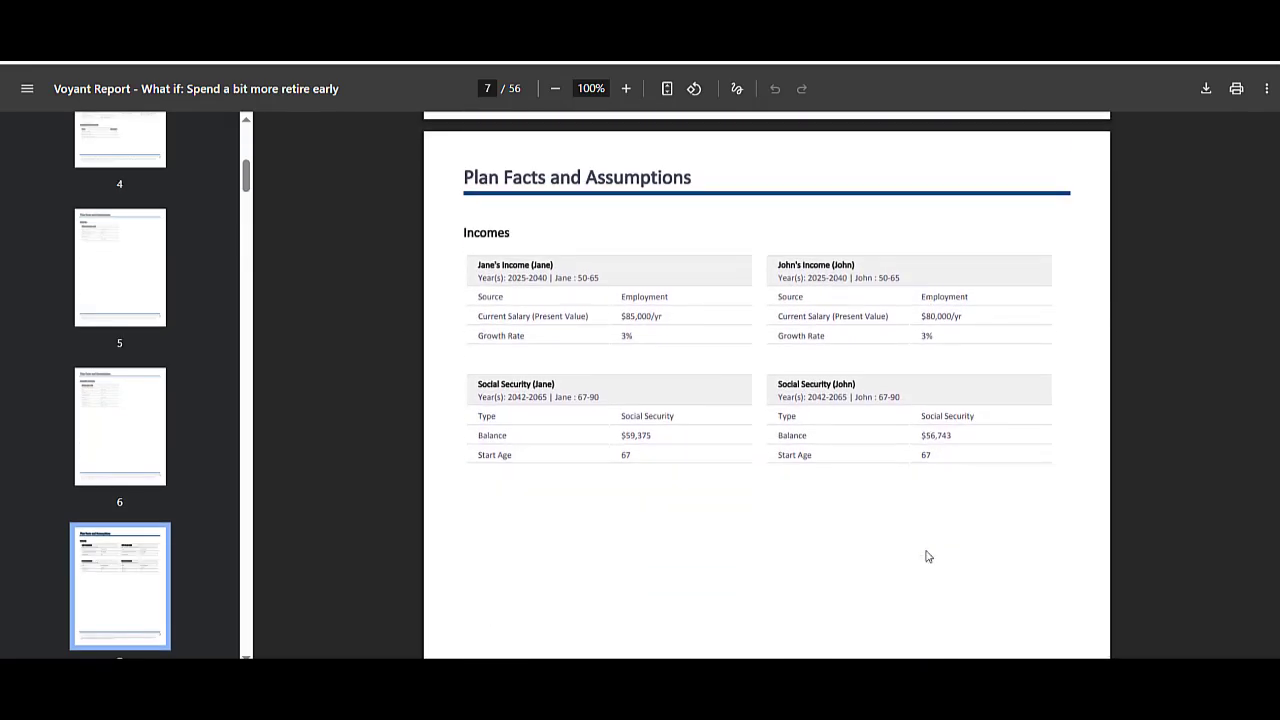
{"action": "scroll", "coordinate": [925, 560], "scroll_direction": "down", "scroll_amount": 12}
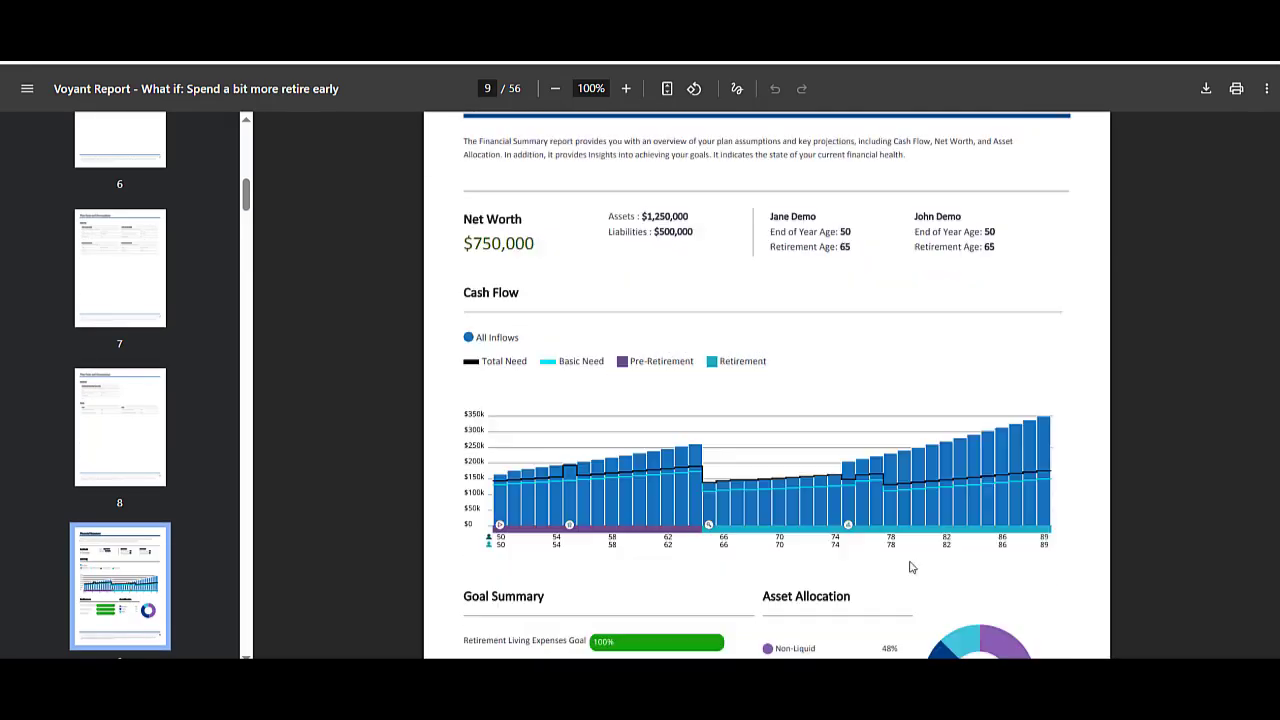
{"action": "scroll", "coordinate": [883, 580], "scroll_direction": "down", "scroll_amount": 8}
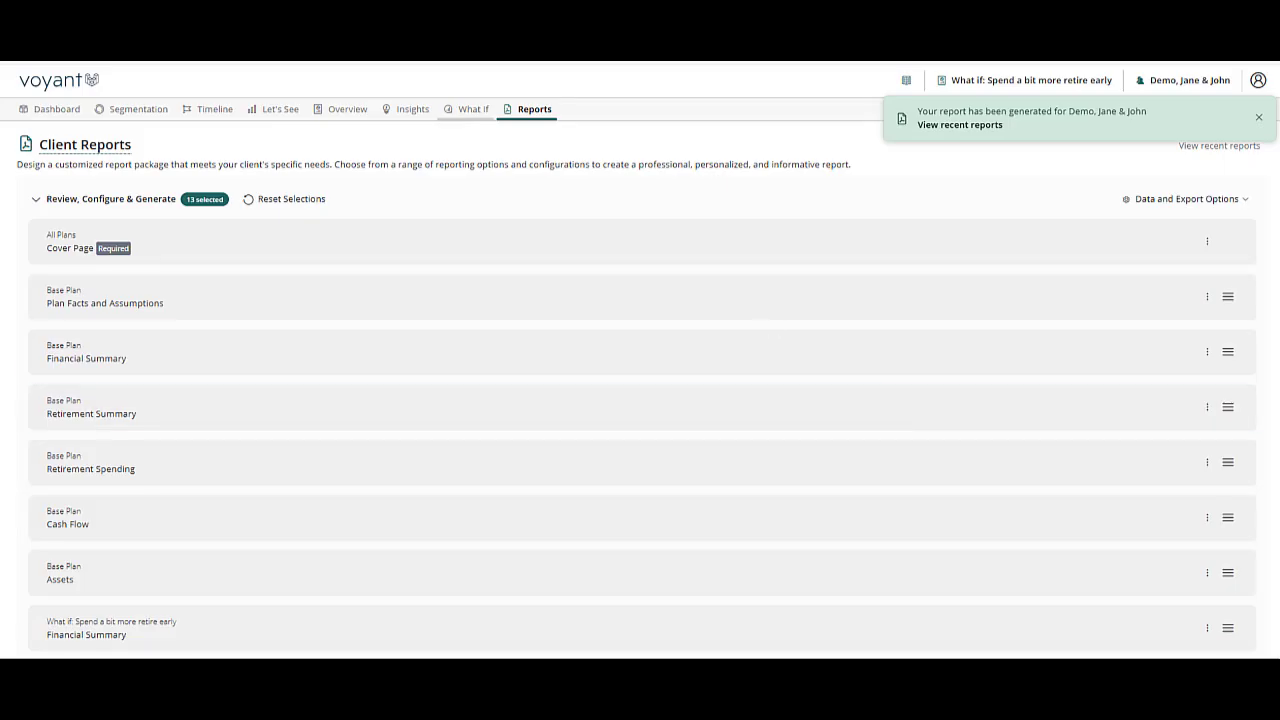
- Return to the Dashboard, dismiss the report notification and switch the plan chart to Cash Flow
{"action": "left_click", "coordinate": [62, 110]}
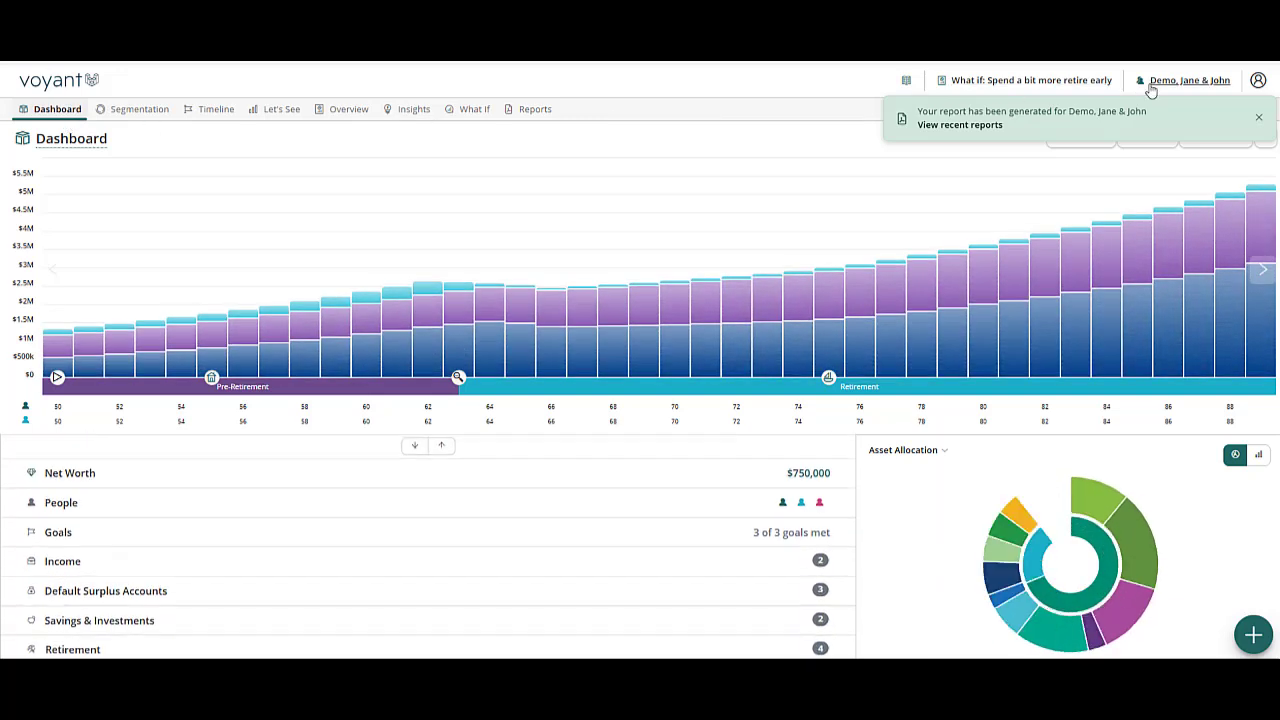
{"action": "left_click", "coordinate": [1262, 118]}
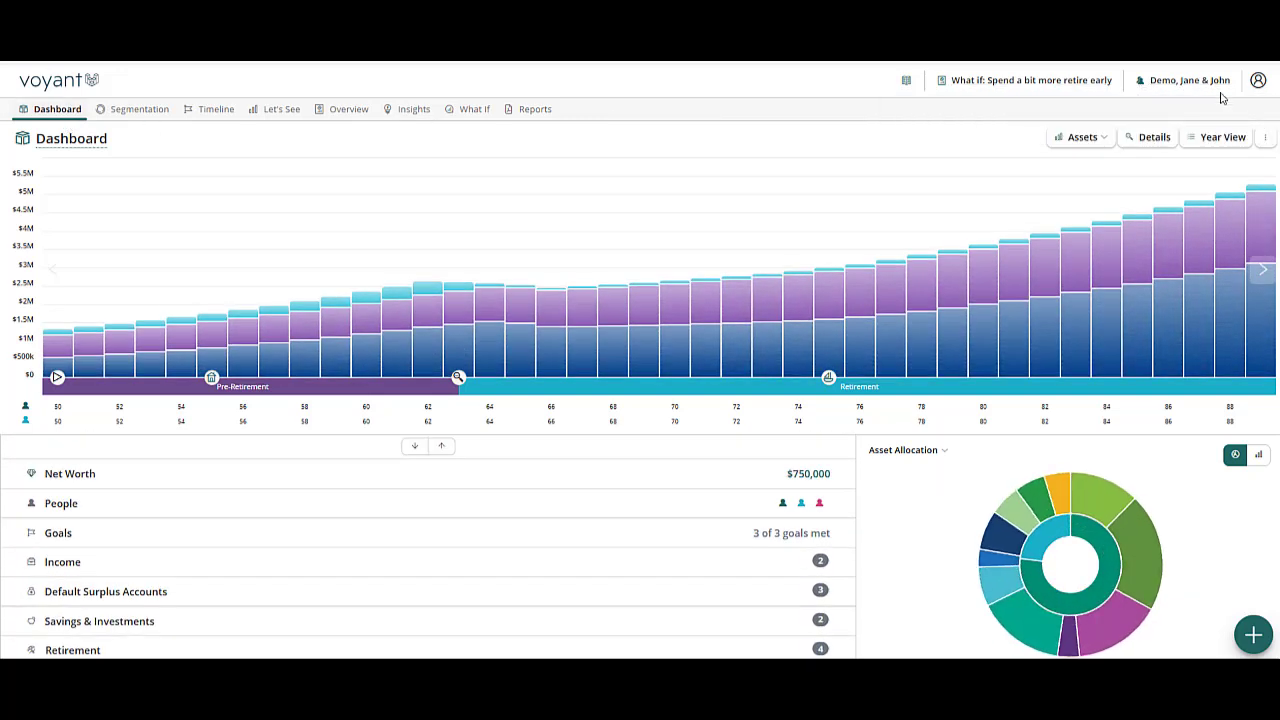
{"action": "left_click", "coordinate": [1105, 145]}
{"action": "left_click", "coordinate": [1076, 164]}
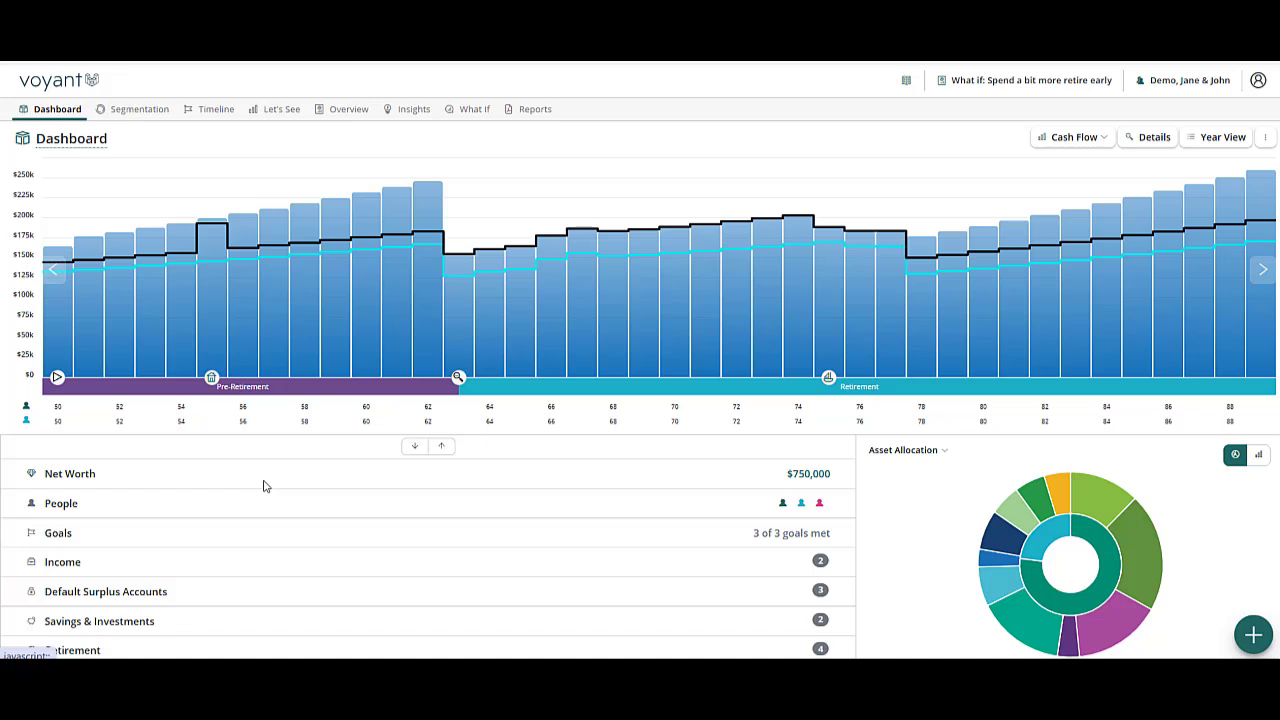
- Open the client's Request Support form, inspect its message field and close it without sharing client access
{"action": "left_click", "coordinate": [1203, 86]}
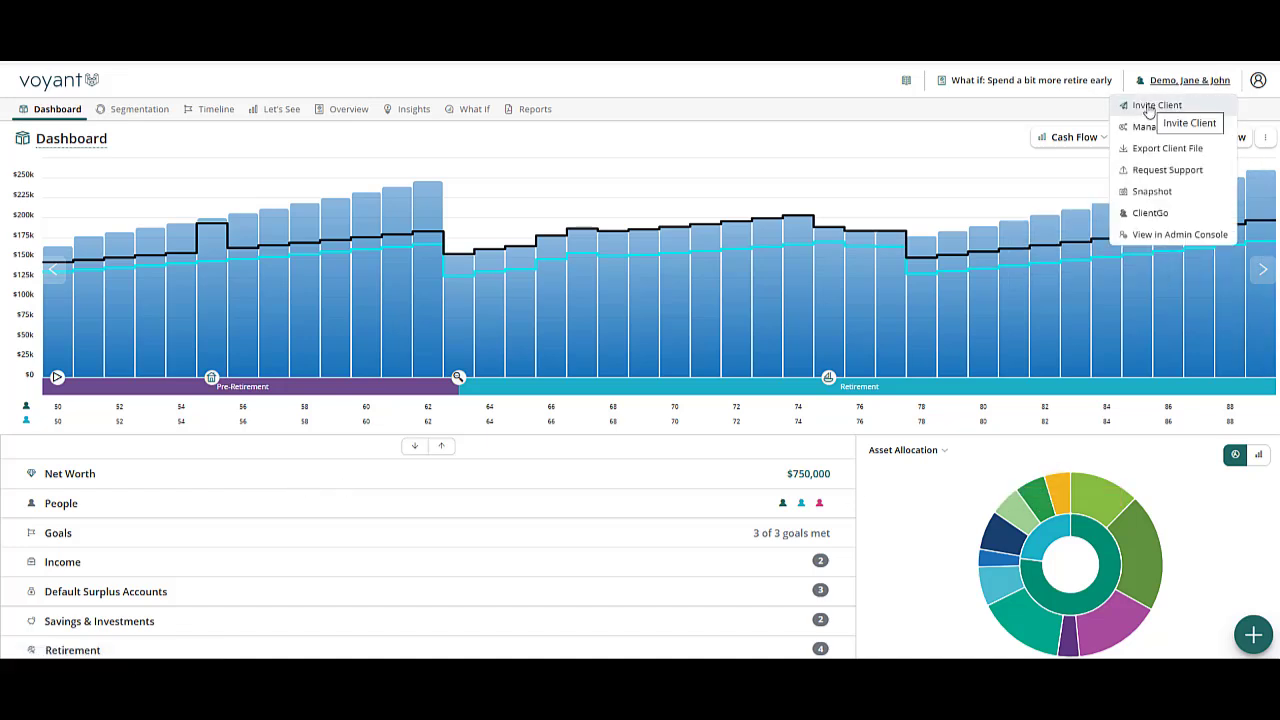
{"action": "left_click", "coordinate": [1166, 170]}
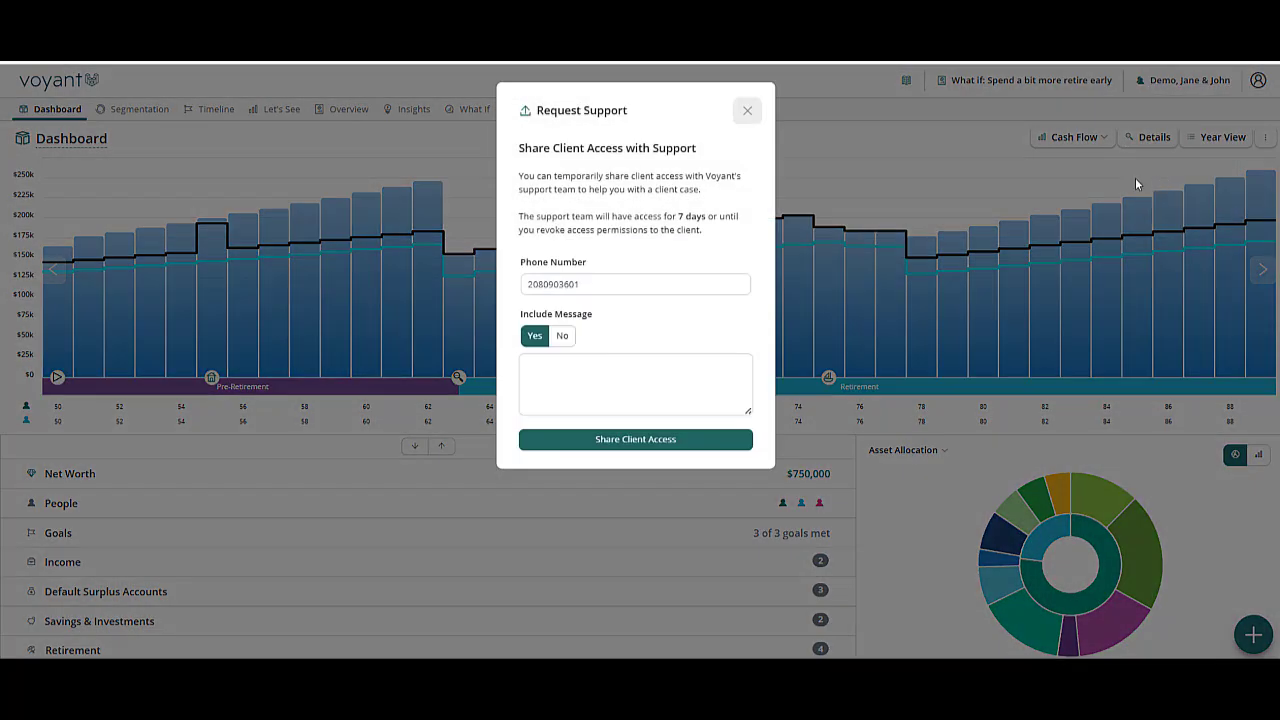
{"action": "left_click", "coordinate": [599, 384]}
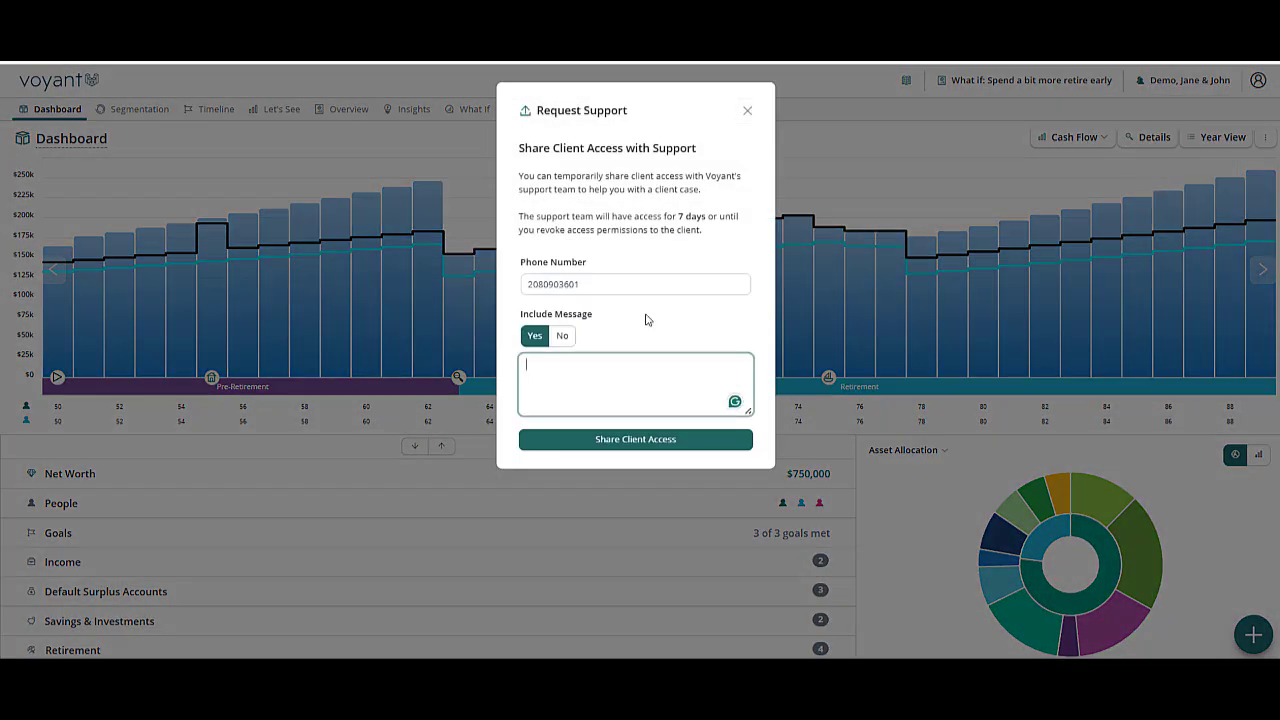
{"action": "left_click", "coordinate": [748, 110]}
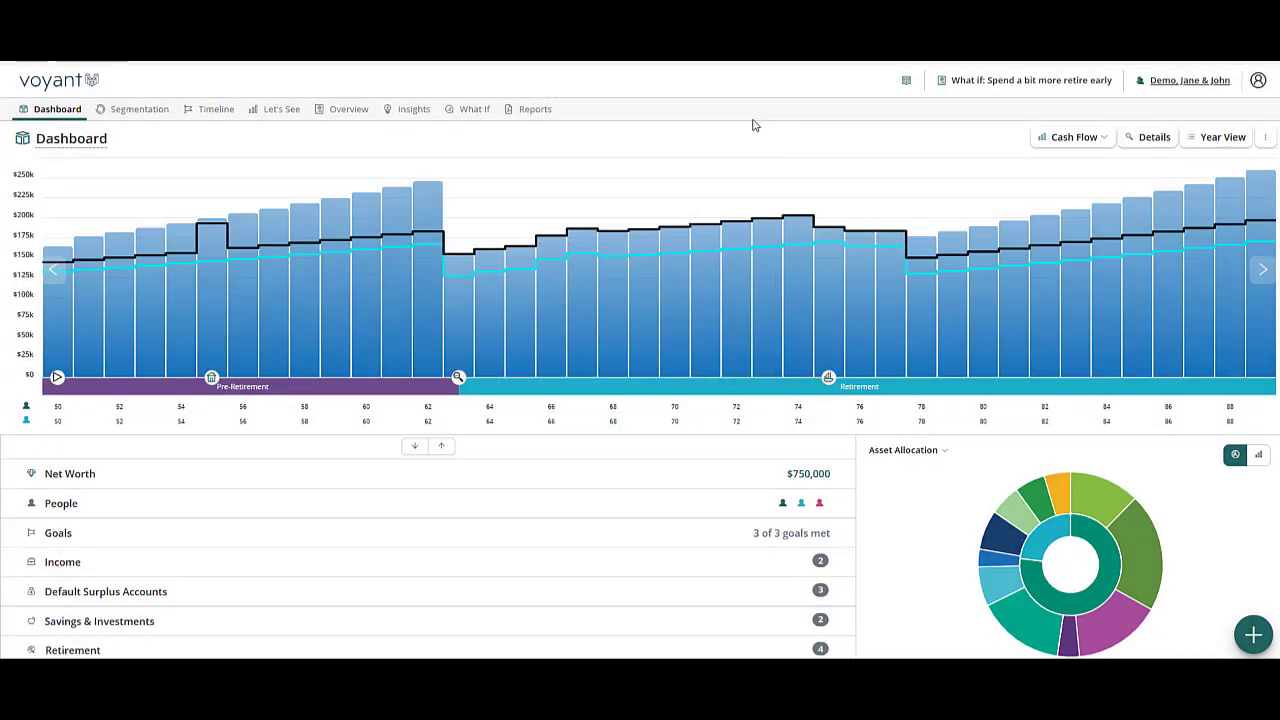
- Browse the available Insights scenarios and open the Retirement Spending insight for the what-if plan
{"action": "left_click", "coordinate": [413, 112]}
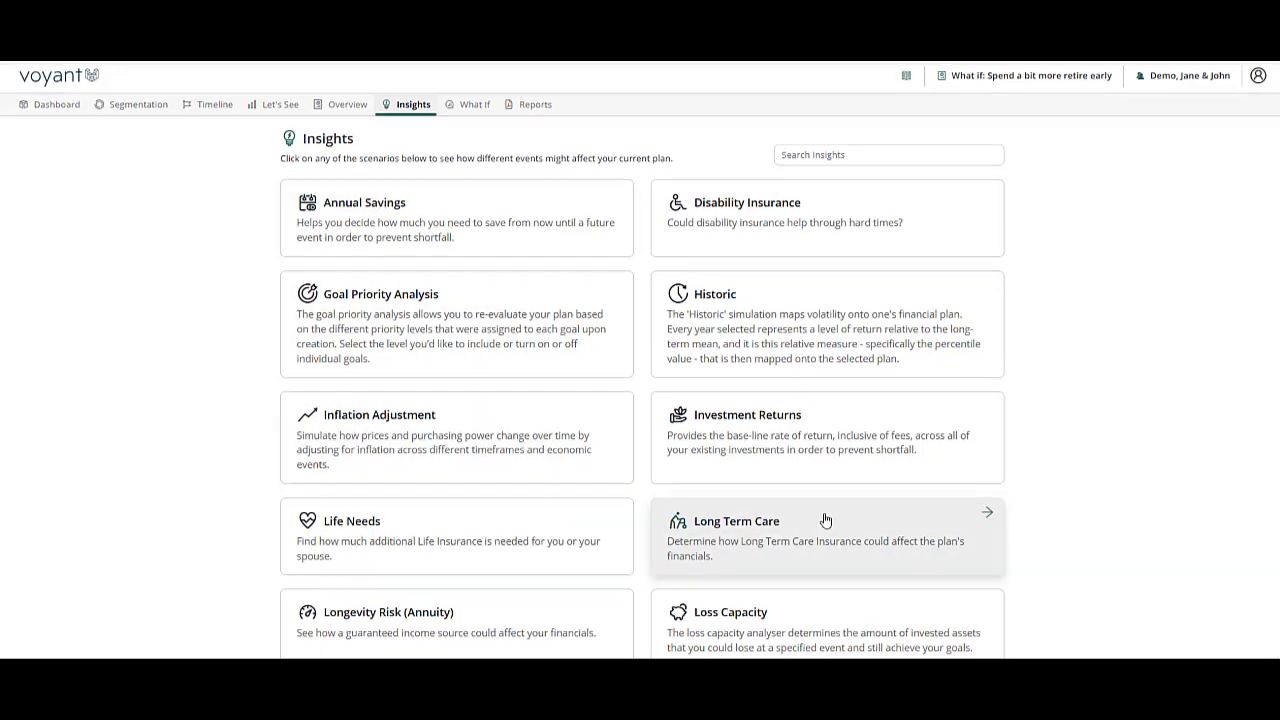
{"action": "scroll", "coordinate": [812, 510], "scroll_direction": "down", "scroll_amount": 3}
{"action": "scroll", "coordinate": [380, 597], "scroll_direction": "down", "scroll_amount": 2}
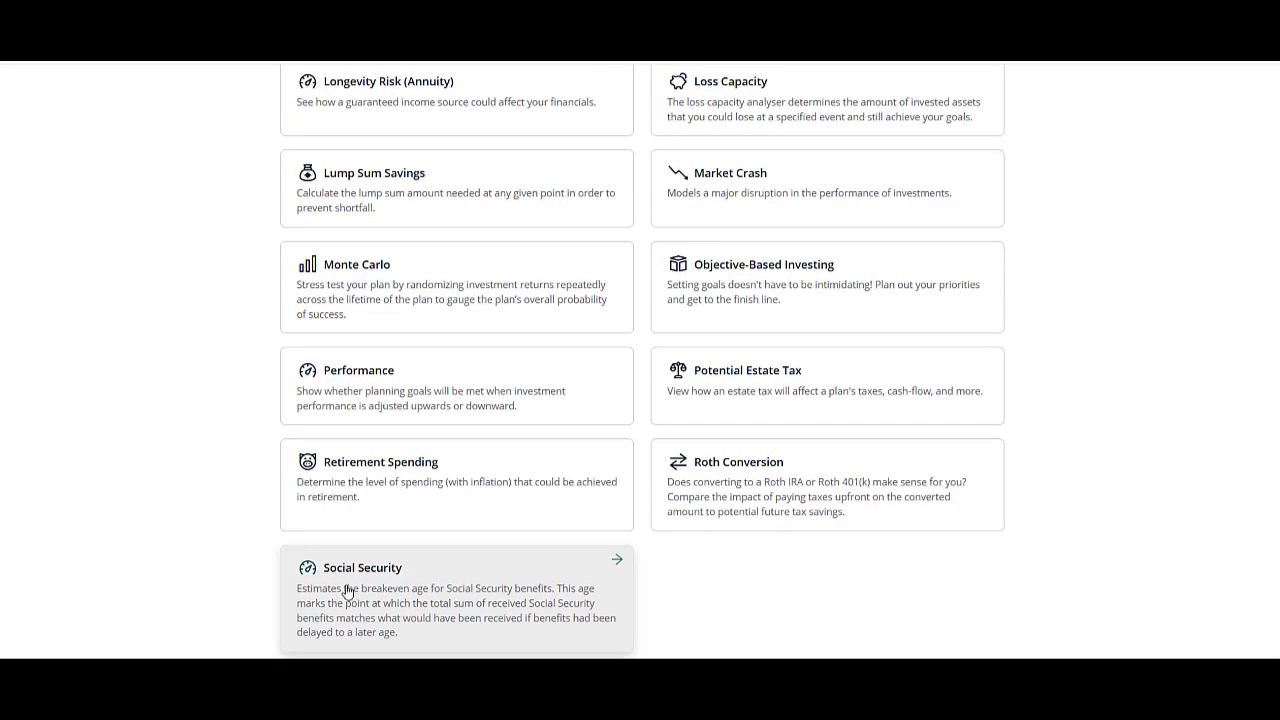
{"action": "left_click", "coordinate": [369, 485]}
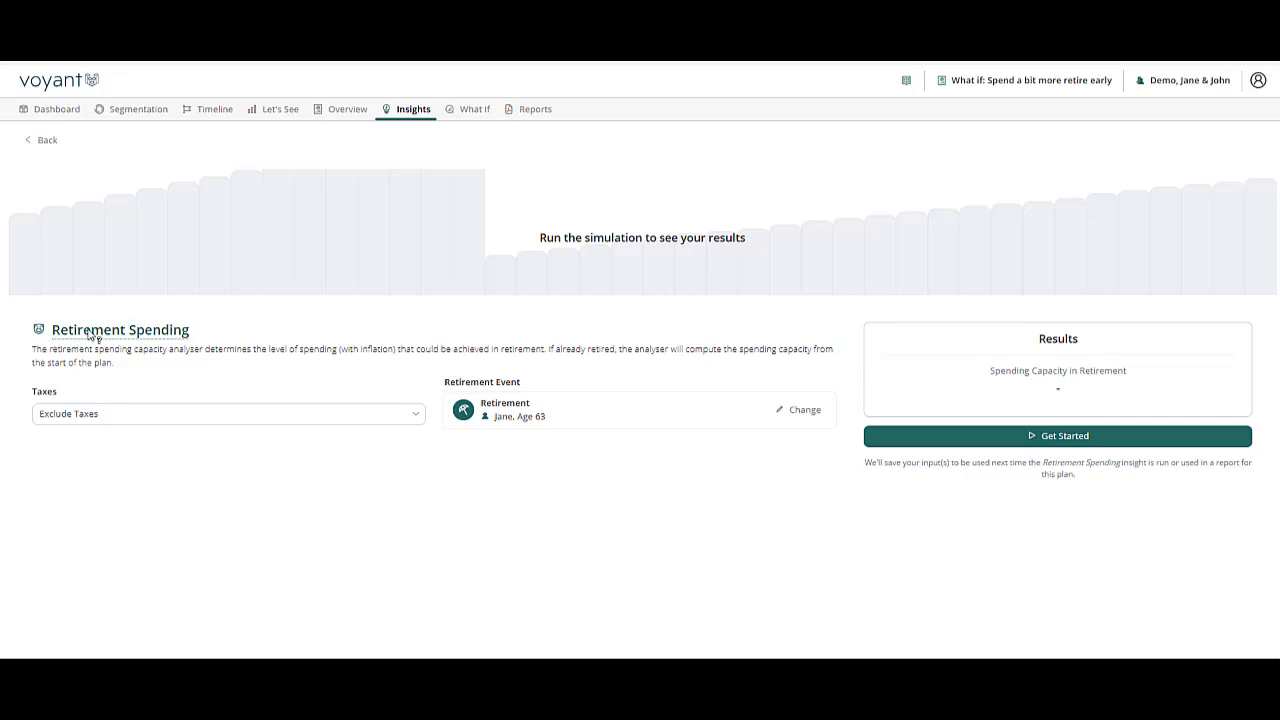
- View the About and Watch help for the Retirement Spending insight and close the help window
{"action": "left_click", "coordinate": [90, 332]}
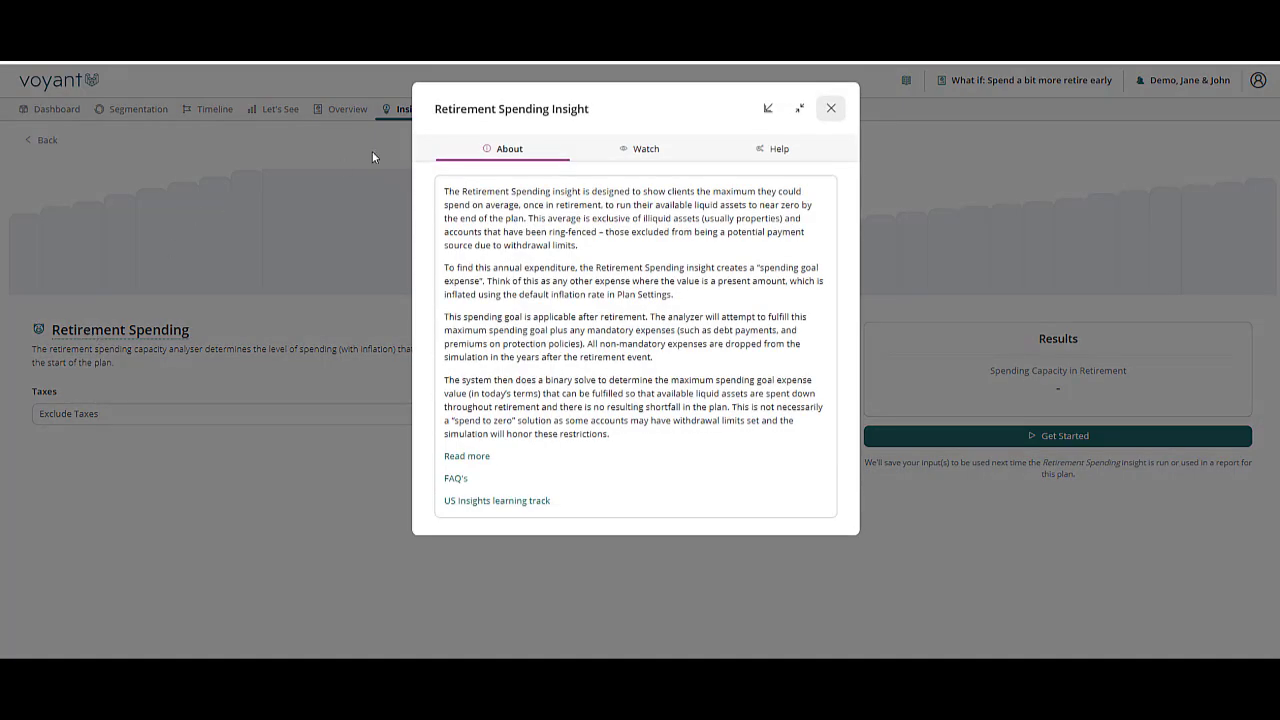
{"action": "left_click", "coordinate": [631, 155]}
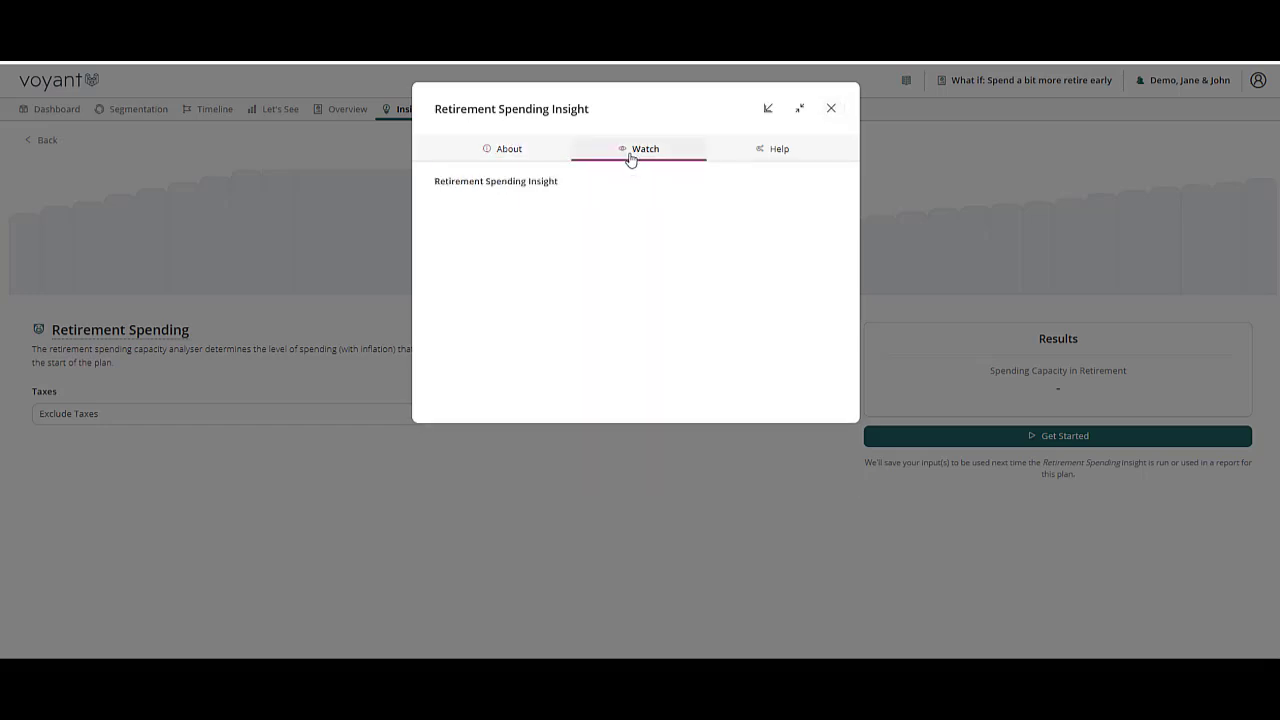
{"action": "left_click", "coordinate": [831, 109]}
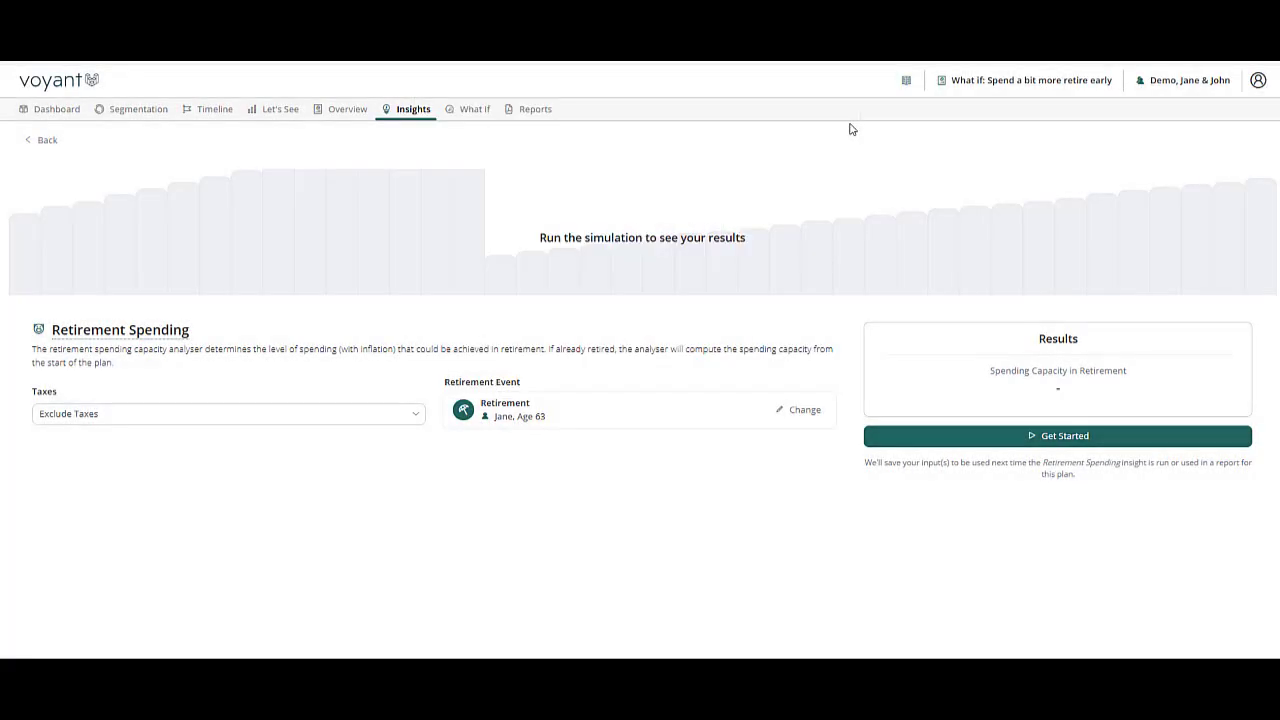